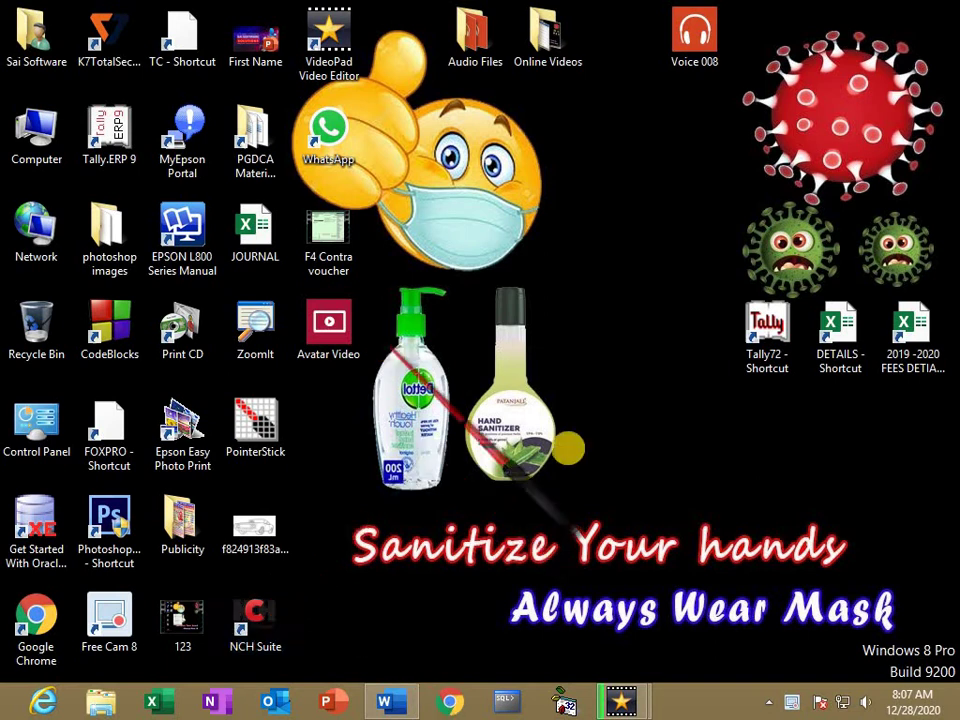
- Refresh the desktop several times from its shortcut menu, then dismiss the menu
right_click(557, 206)
left_click(590, 260)
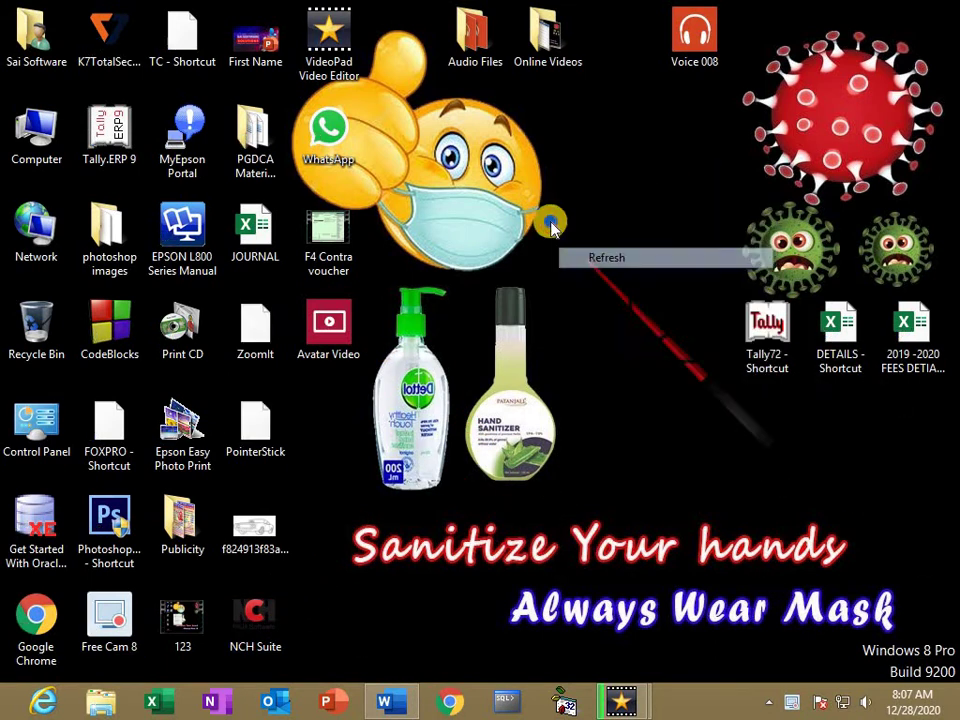
right_click(551, 223)
left_click(591, 272)
right_click(550, 230)
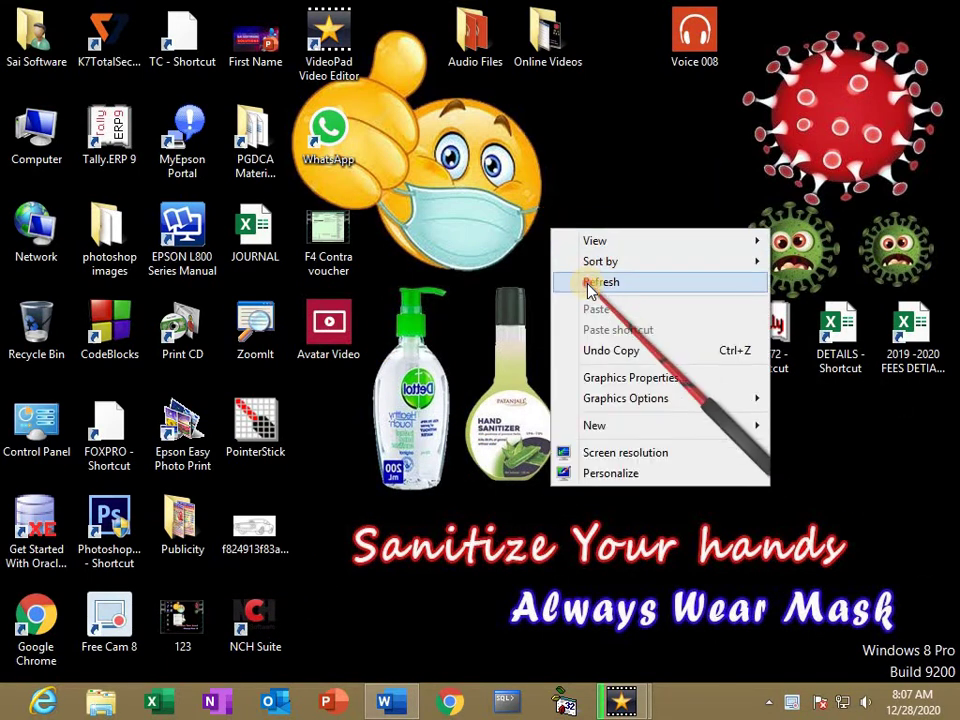
left_click(590, 283)
right_click(584, 254)
left_click(606, 308)
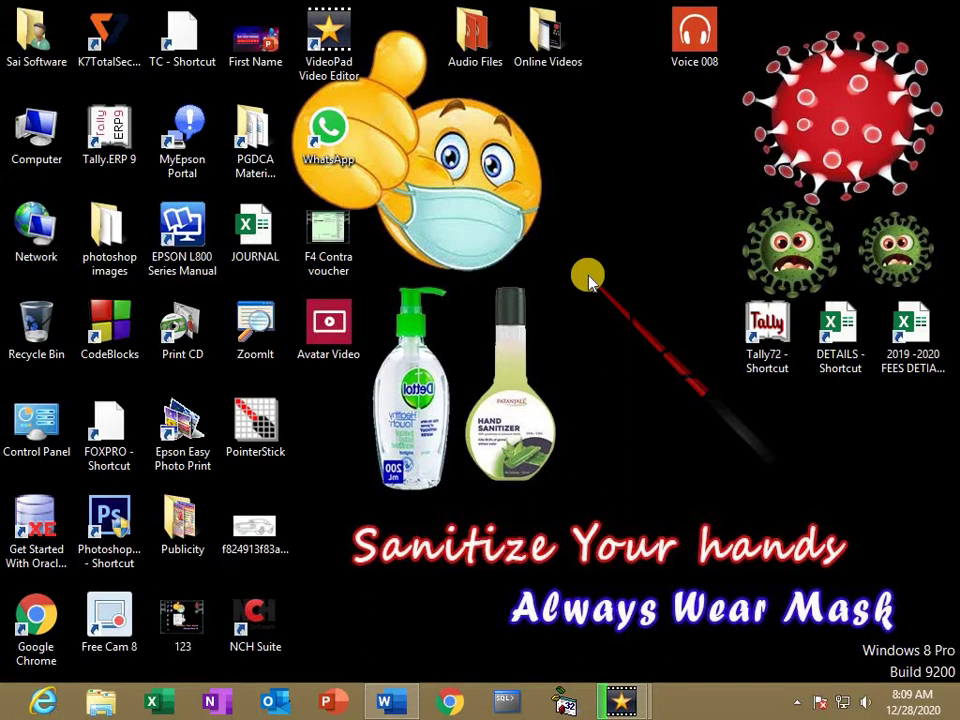
right_click(580, 262)
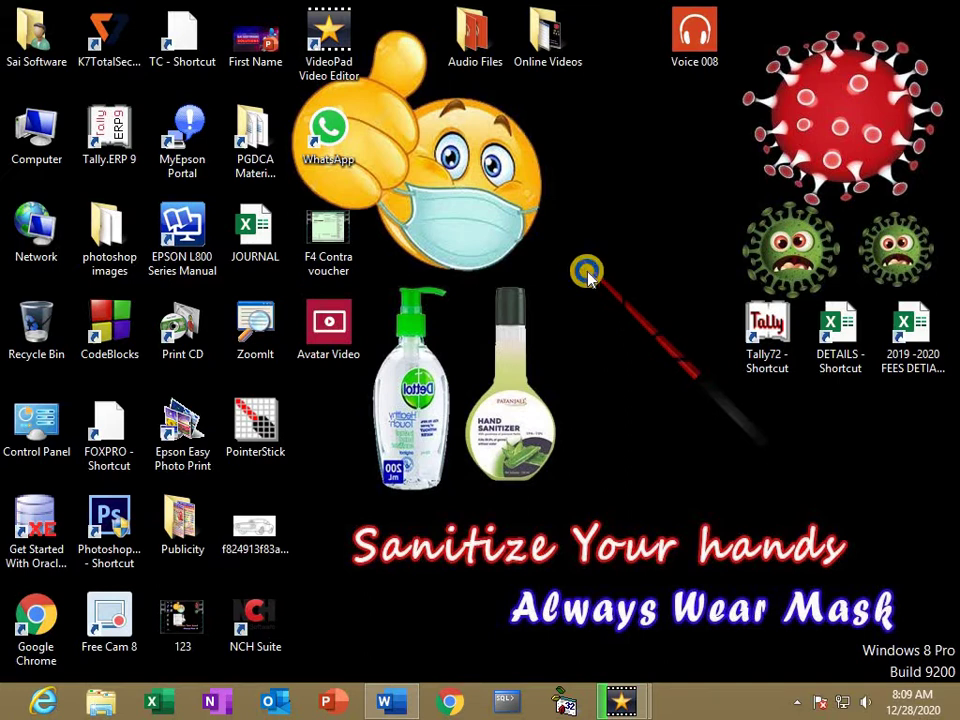
key("Escape")
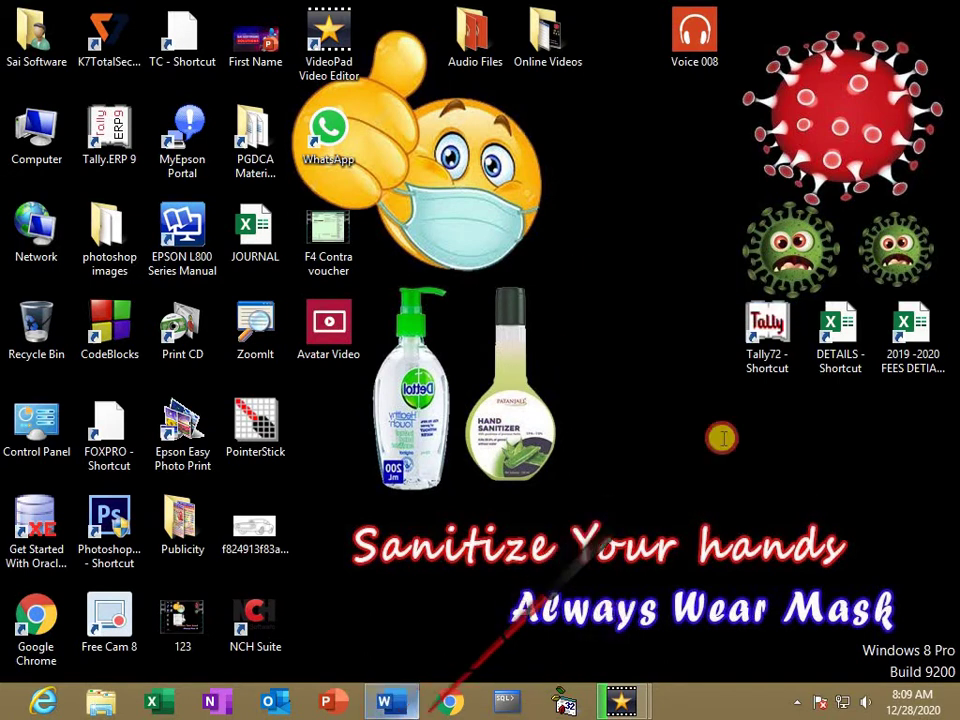
- Return to Word and look through the Admission Form page, ending at its top
key("alt+Tab")
scroll(363, 345, "up", 1)
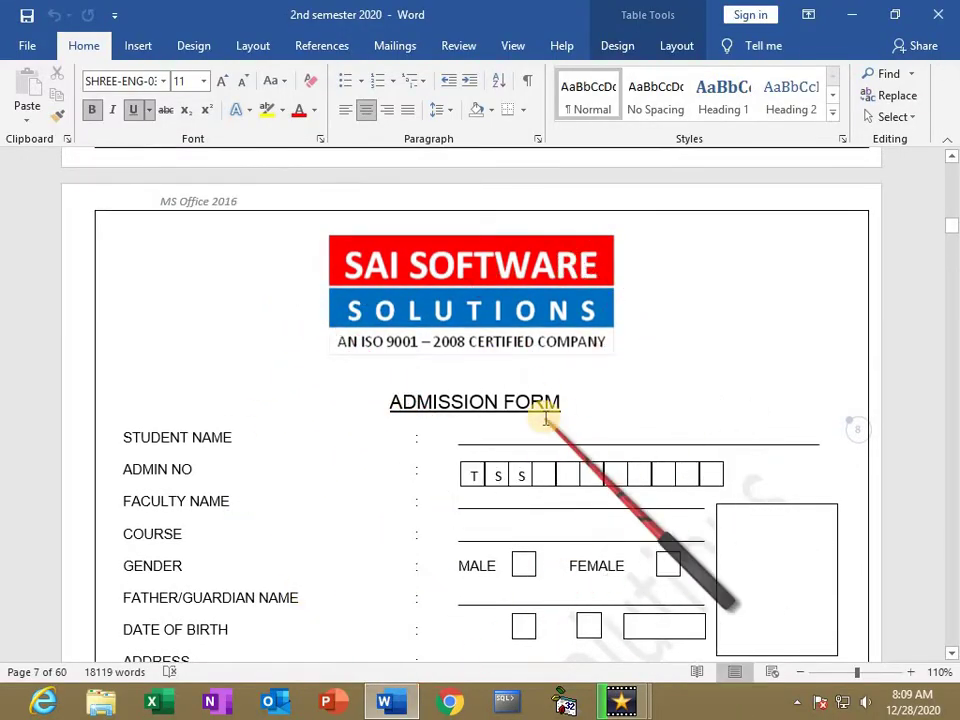
scroll(520, 400, "down", 2)
scroll(497, 398, "down", 2)
scroll(497, 398, "down", 2)
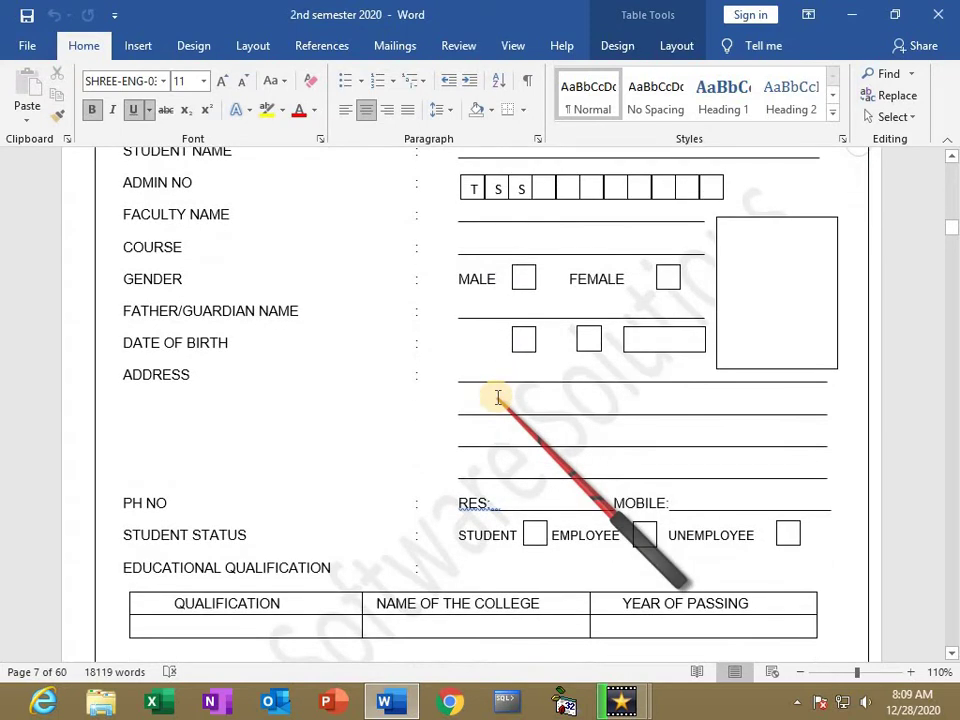
scroll(497, 398, "down", 4)
scroll(497, 398, "down", 4)
scroll(439, 497, "down", 3)
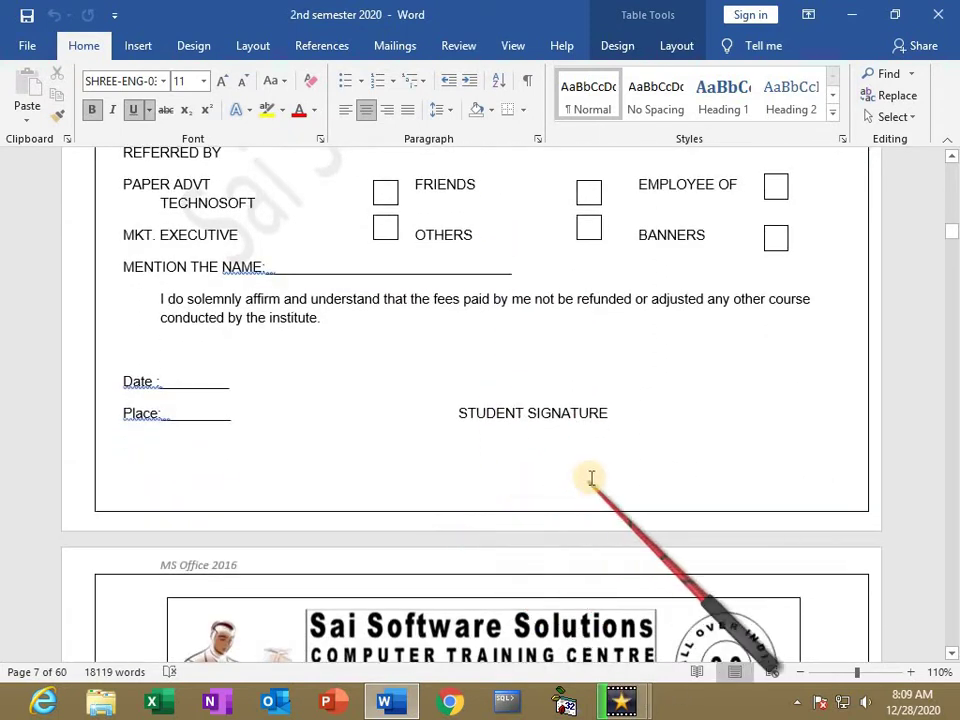
scroll(590, 479, "up", 4)
scroll(590, 479, "up", 4)
scroll(590, 479, "up", 4)
scroll(587, 482, "up", 2)
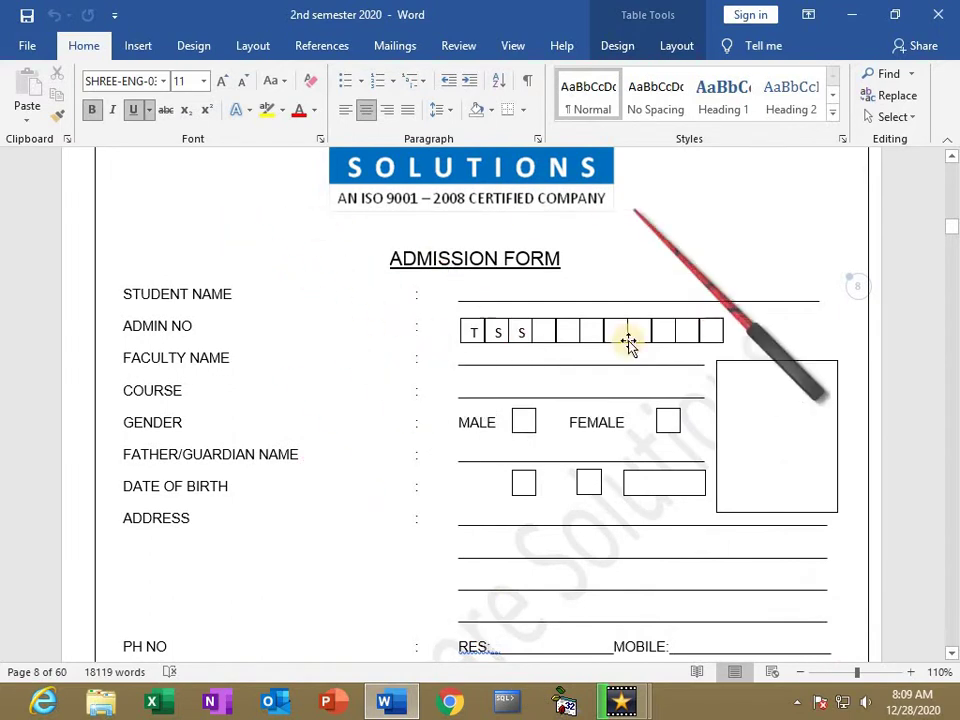
scroll(585, 334, "up", 1)
scroll(666, 238, "up", 2)
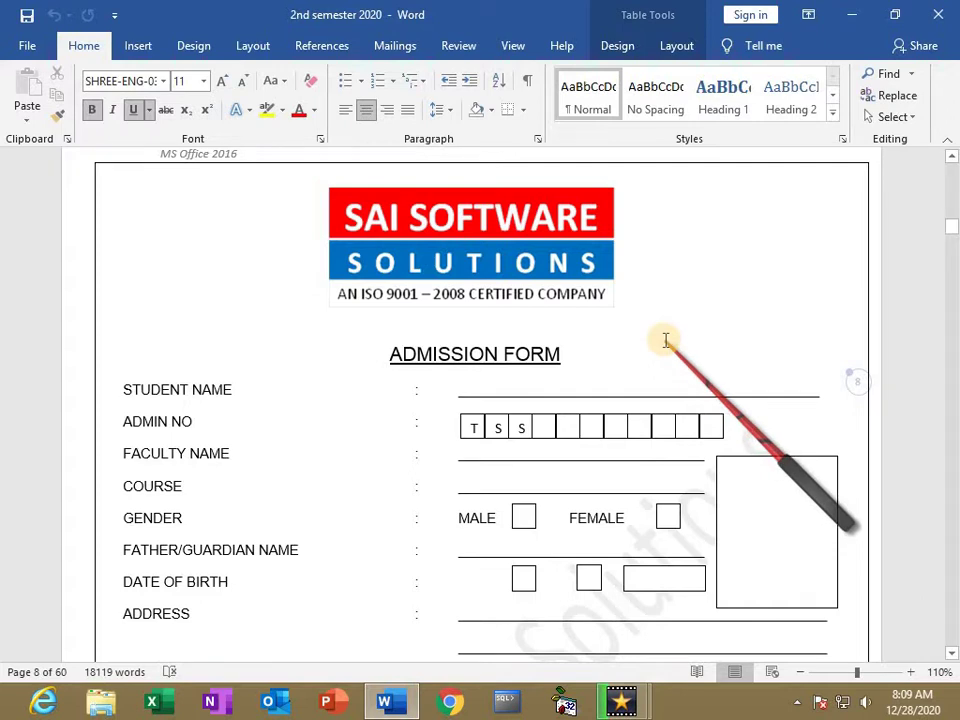
scroll(620, 322, "down", 2)
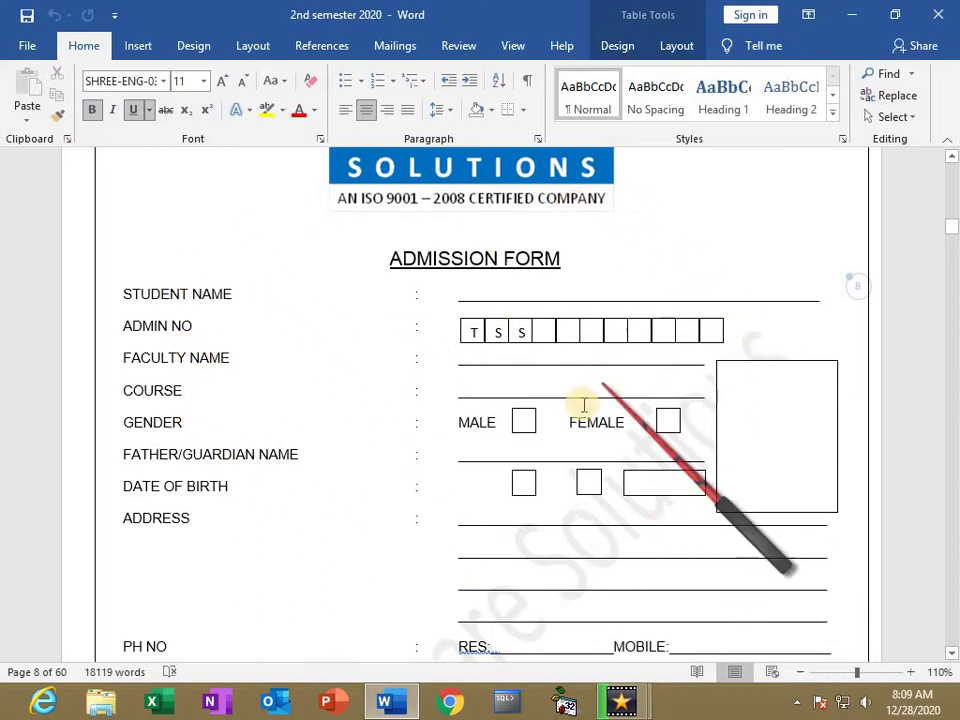
scroll(584, 405, "up", 2)
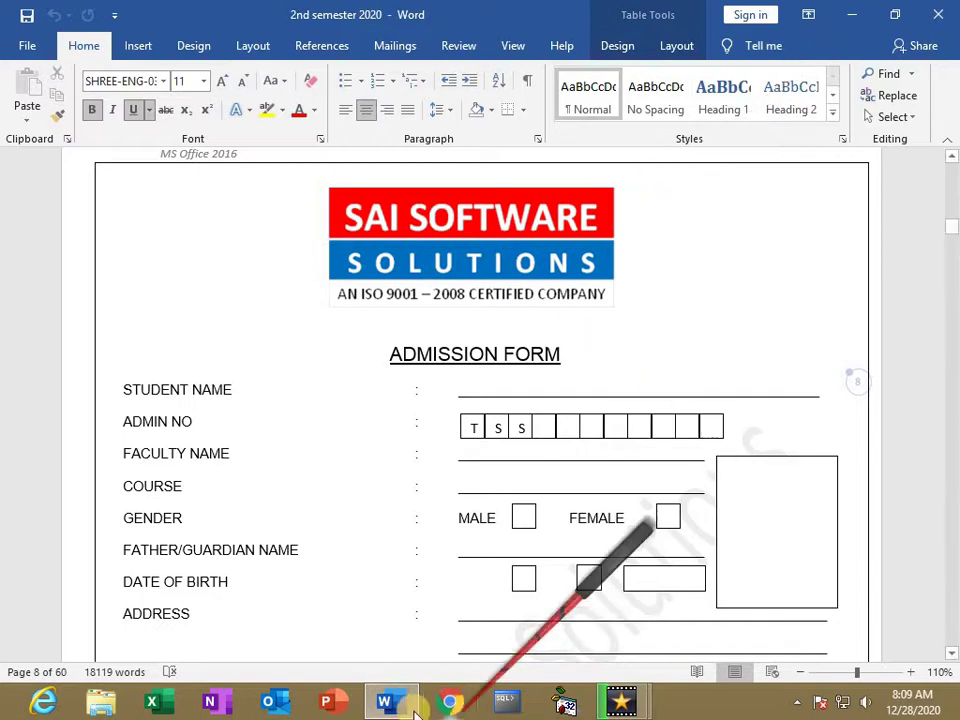
mouse_move(935, 175)
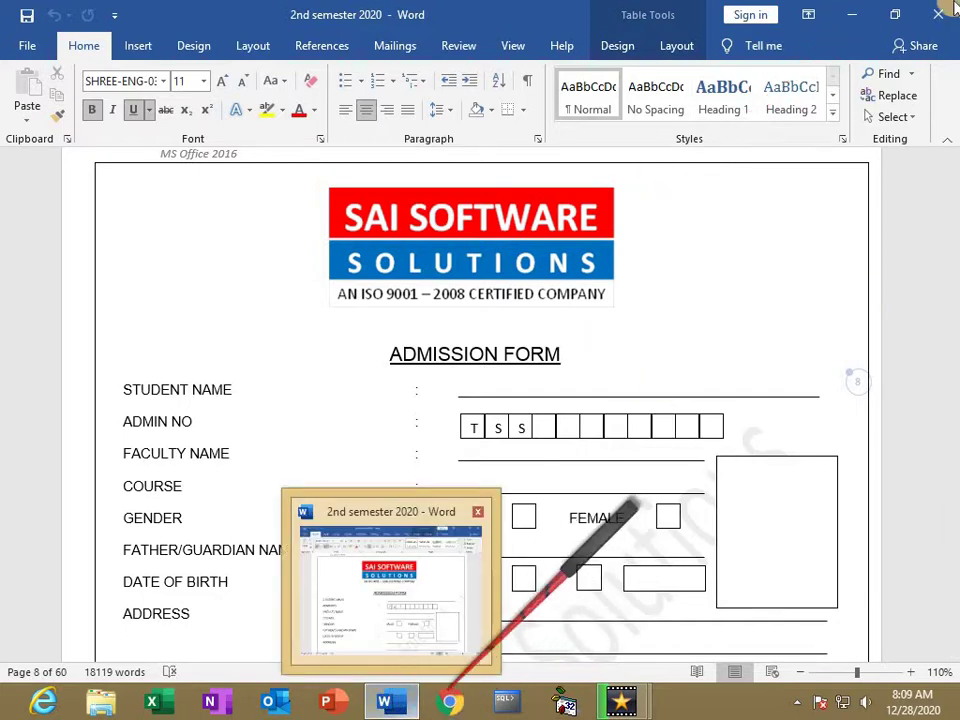
mouse_move(955, 5)
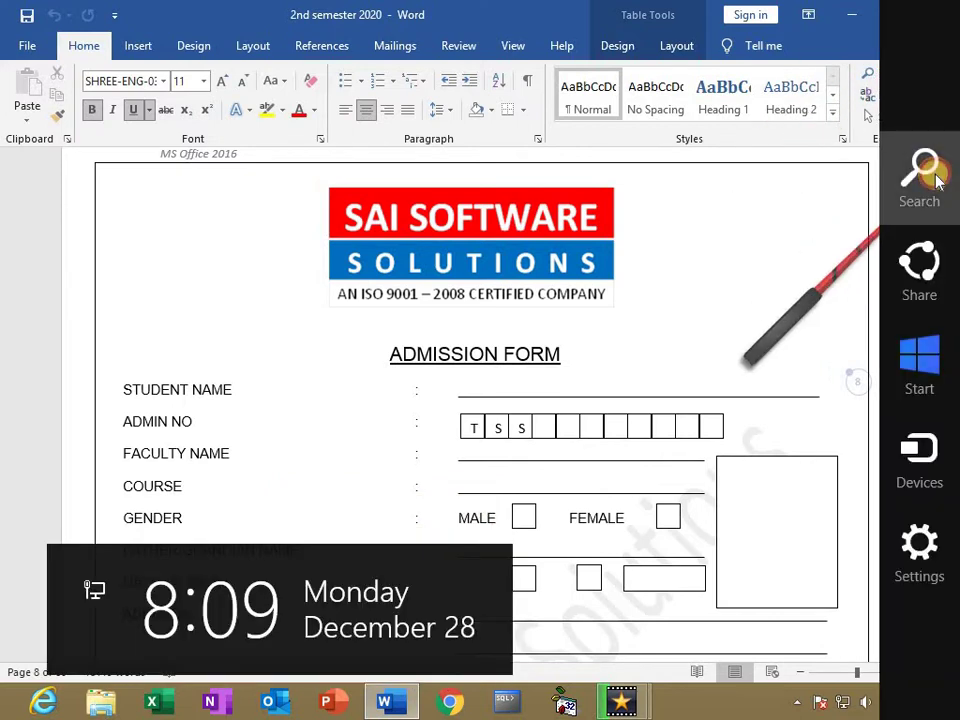
- Search Windows for 'winword' and launch Word 2016 from the results
left_click(936, 176)
type("winw")
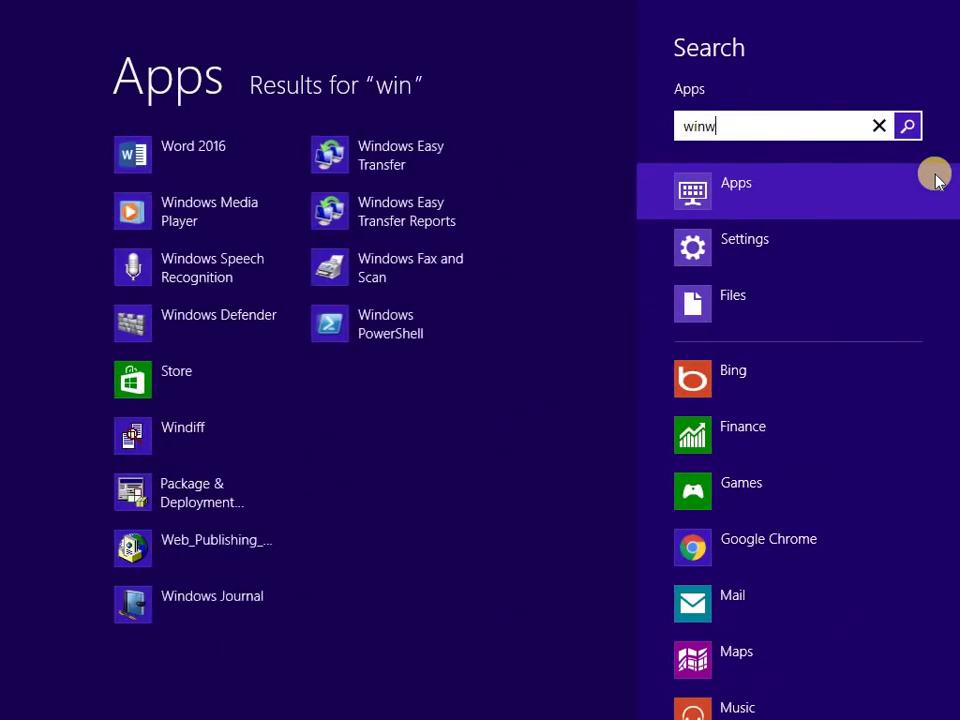
type("ord")
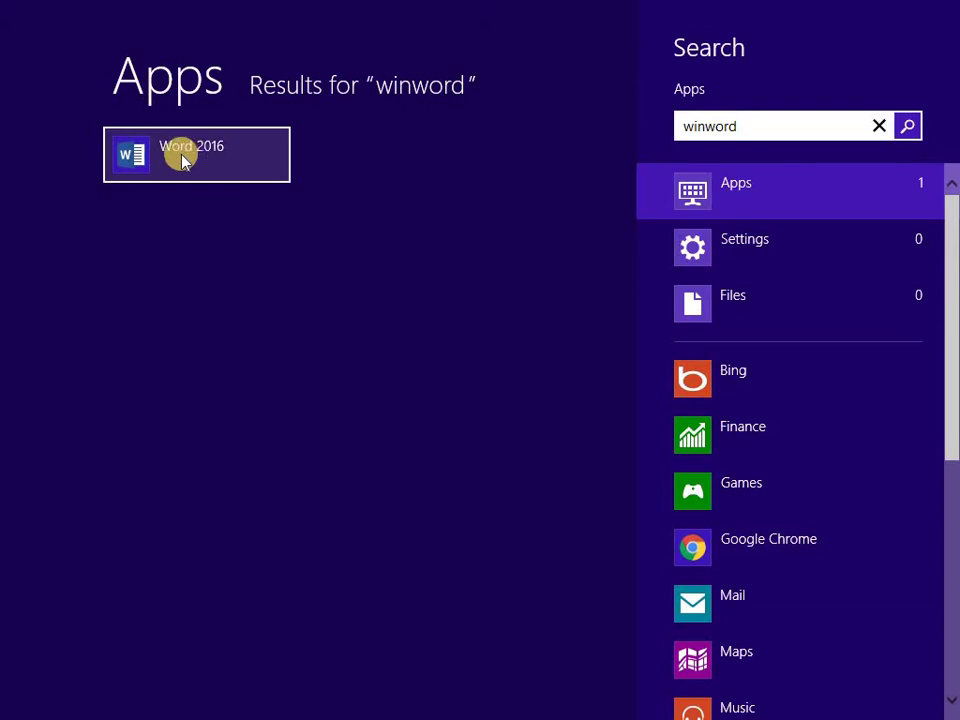
left_click(193, 155)
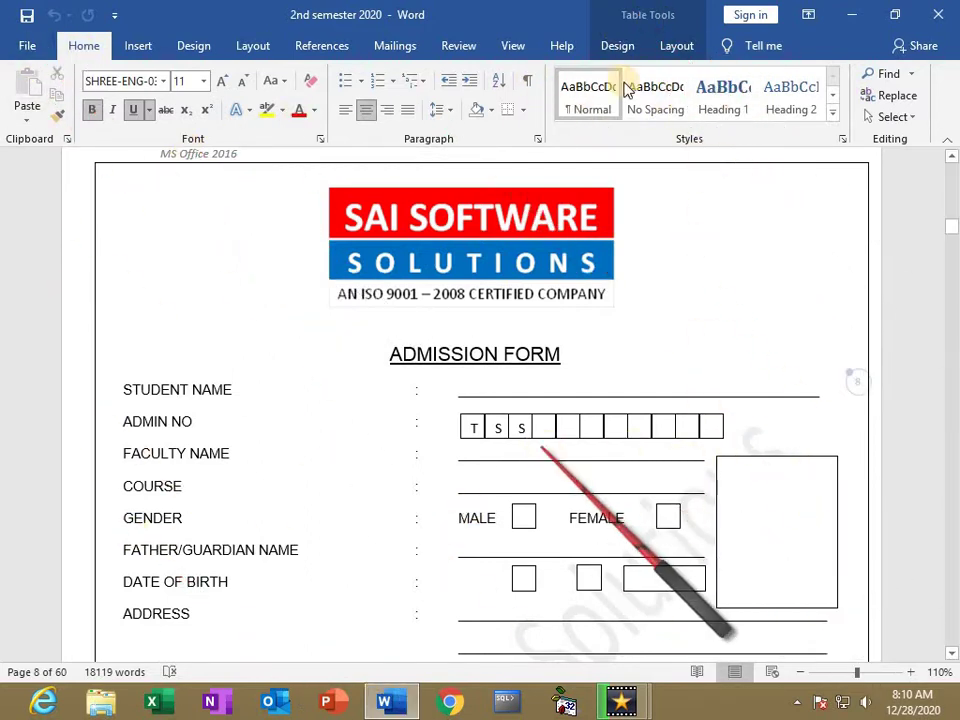
- Leave the File view and maximize the new blank Document1 window
left_click(27, 48)
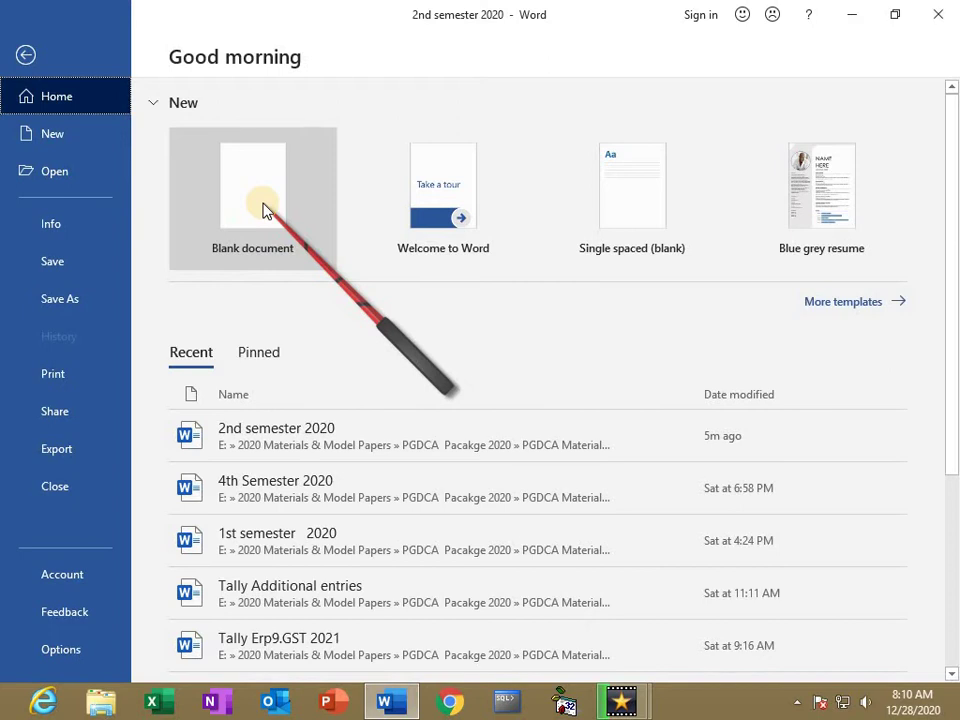
left_click(26, 52)
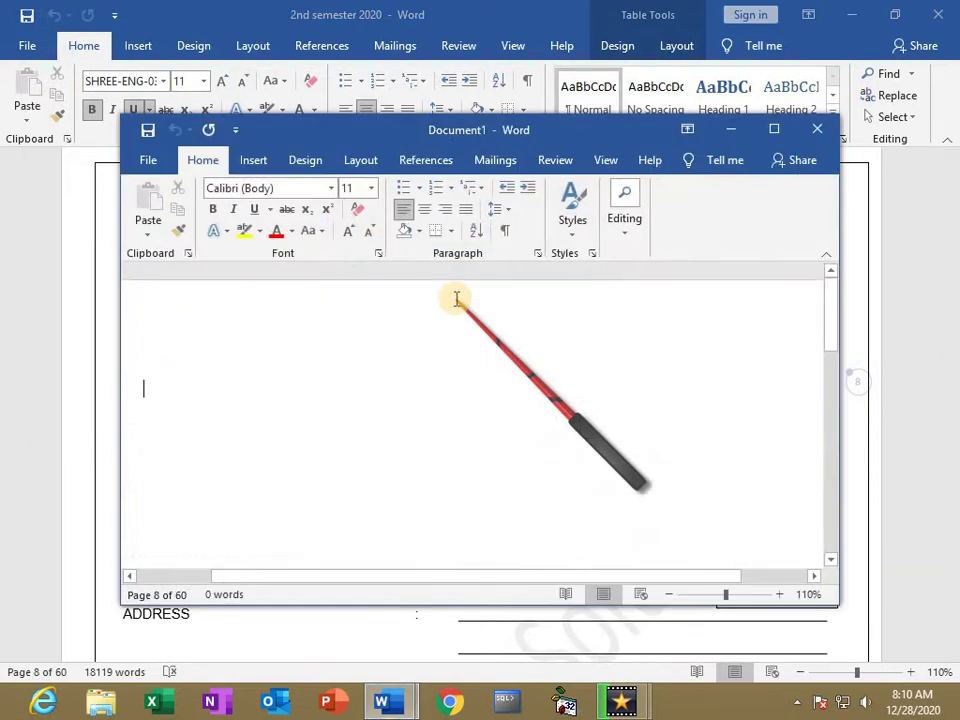
left_click(775, 130)
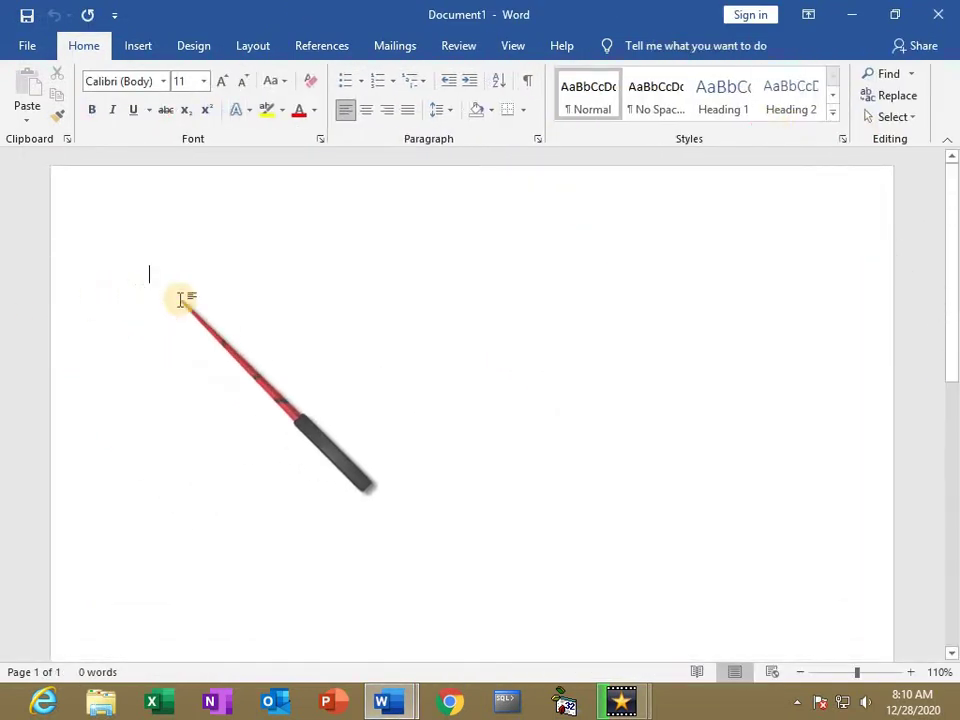
- Zoom the blank Document1 page out to 40% so the whole page is visible
scroll(256, 355, "down", 2, "ctrl")
scroll(262, 368, "up", 1, "ctrl")
scroll(272, 378, "down", 2, "ctrl")
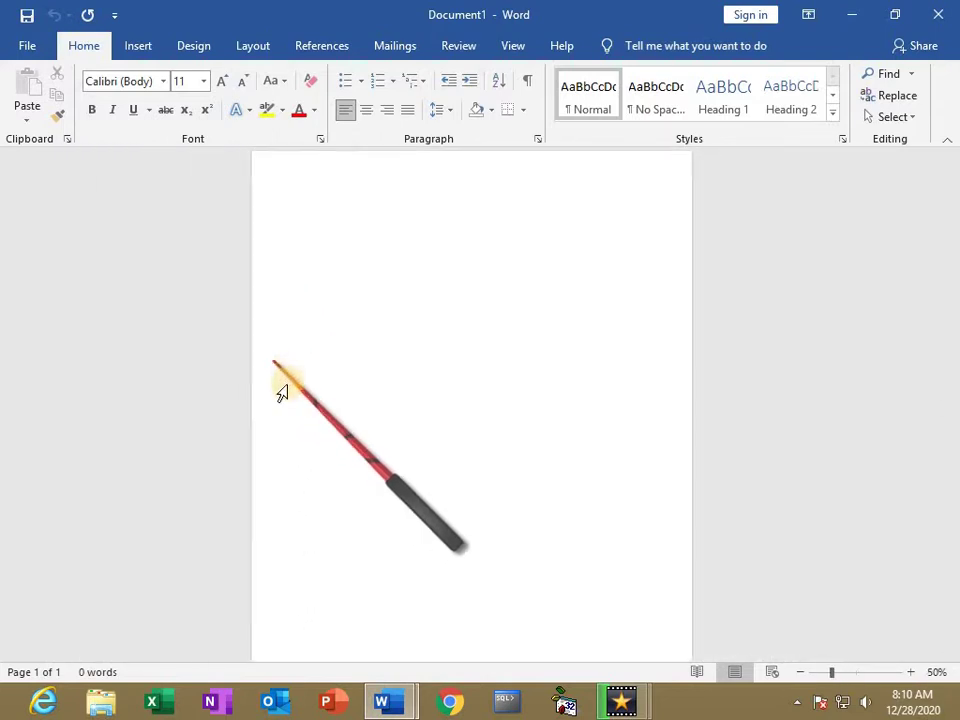
scroll(282, 390, "up", 1, "ctrl")
scroll(290, 400, "up", 1, "ctrl")
scroll(312, 420, "up", 3, "ctrl")
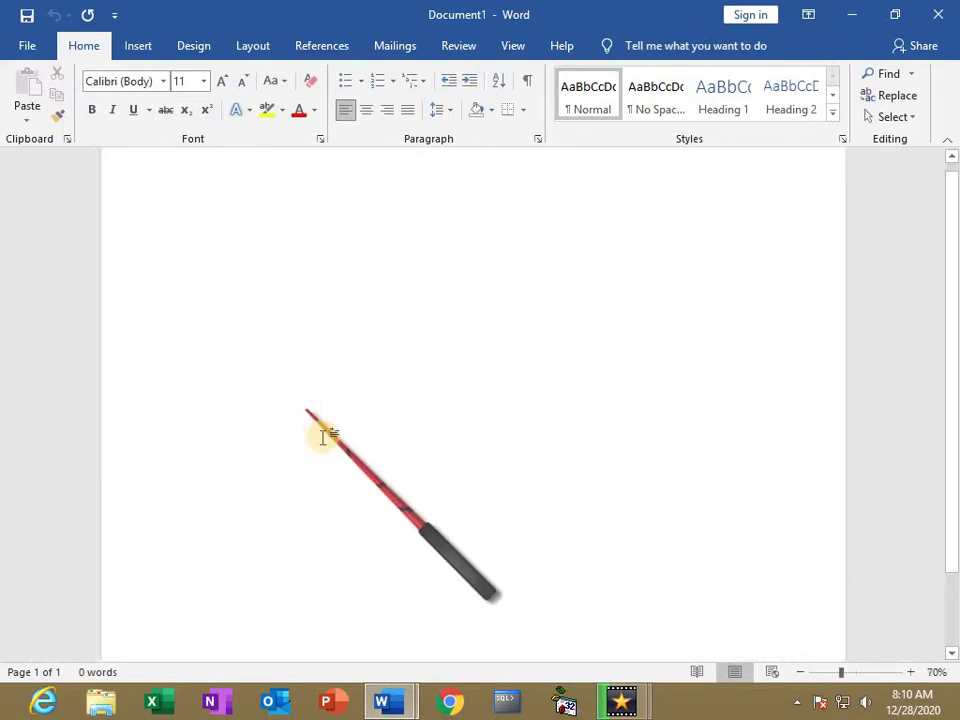
scroll(325, 440, "down", 4, "ctrl")
scroll(355, 485, "up", 3, "ctrl")
scroll(385, 537, "down", 5, "ctrl")
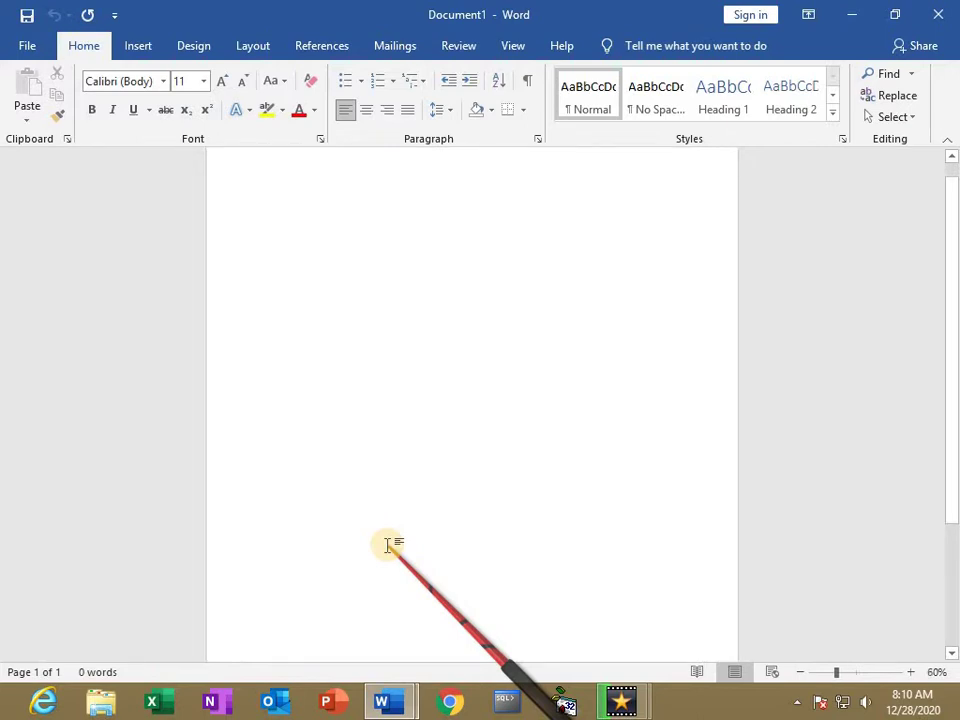
scroll(389, 545, "down", 4, "ctrl")
scroll(389, 545, "up", 5, "ctrl")
scroll(389, 545, "down", 4, "ctrl")
scroll(389, 545, "up", 4, "ctrl")
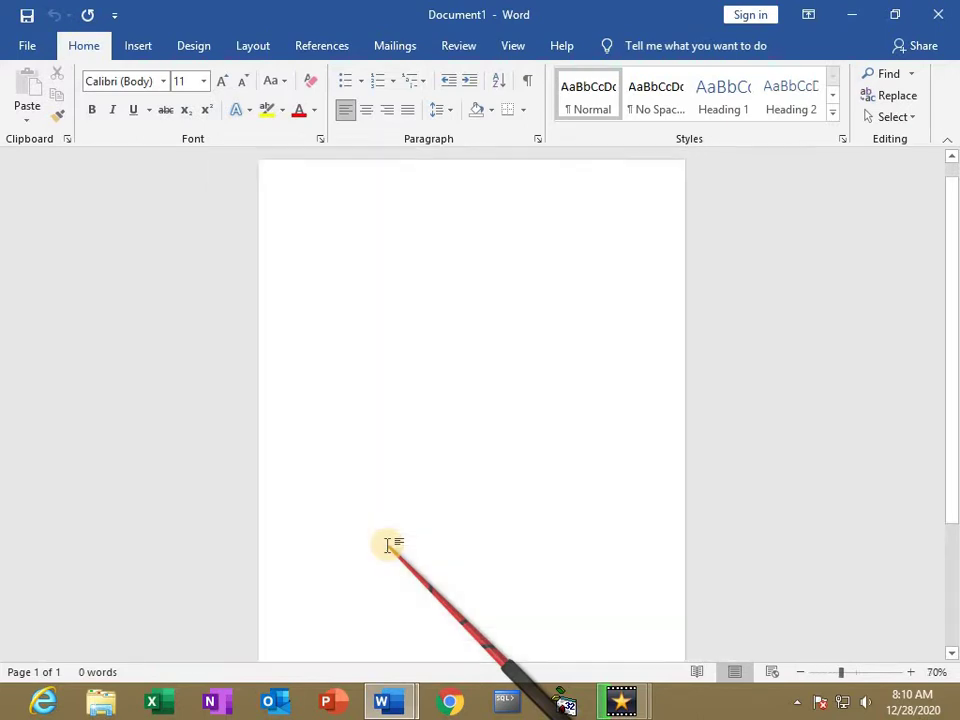
scroll(389, 545, "up", 2, "ctrl")
scroll(389, 545, "up", 2, "ctrl")
scroll(389, 545, "down", 5, "ctrl")
scroll(389, 545, "up", 4, "ctrl")
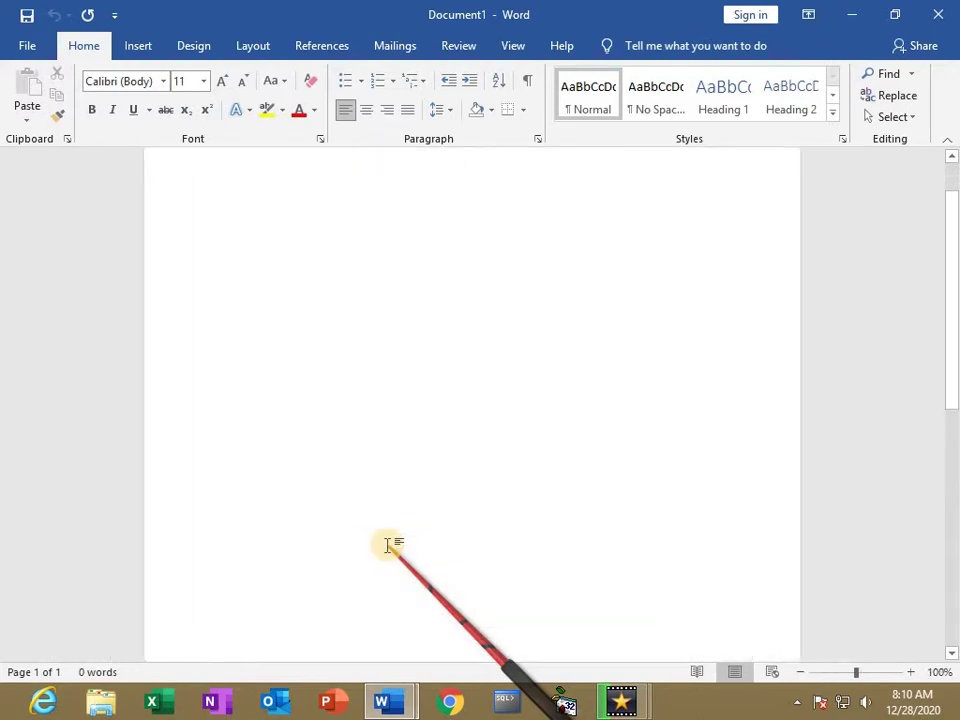
scroll(389, 545, "down", 1, "ctrl")
scroll(389, 545, "down", 5, "ctrl")
scroll(410, 565, "up", 1, "ctrl")
scroll(430, 578, "up", 3, "ctrl")
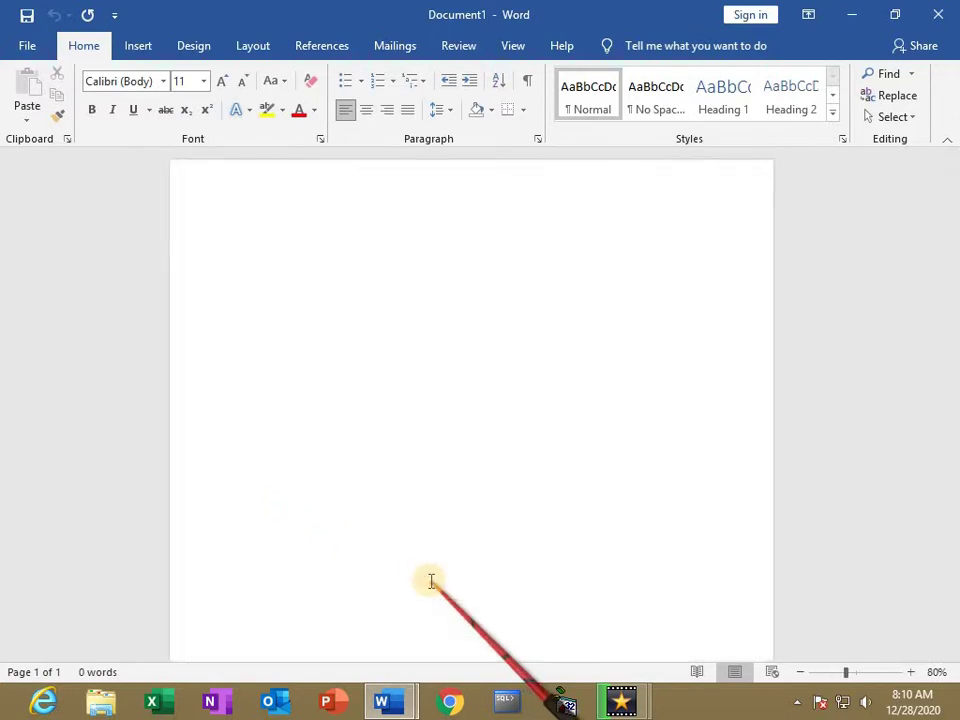
scroll(431, 581, "down", 2, "ctrl")
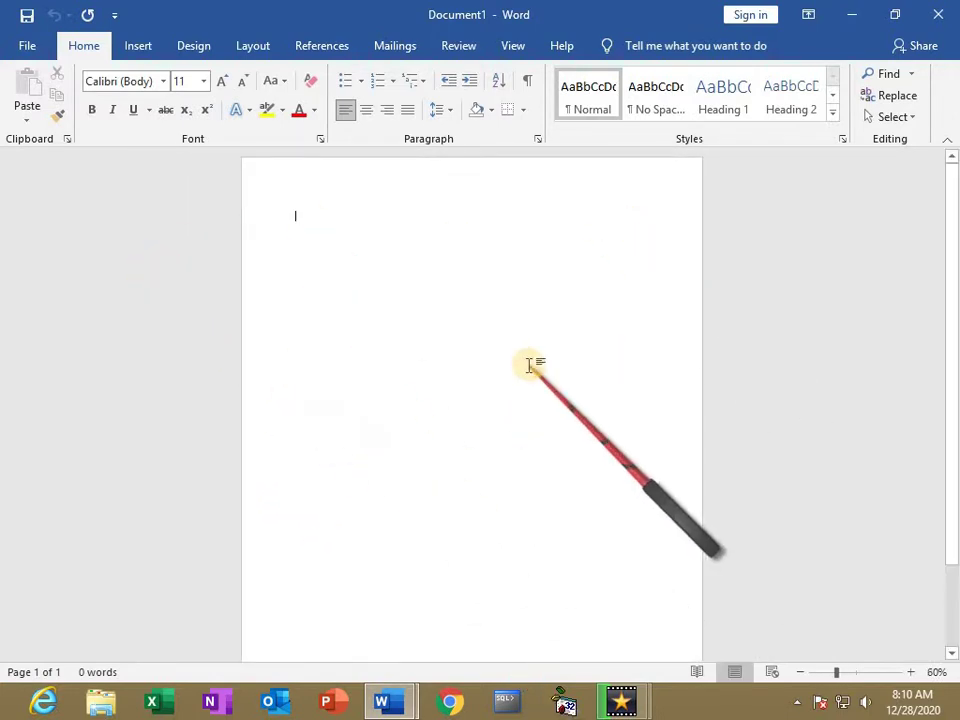
scroll(530, 366, "up", 5, "ctrl")
scroll(536, 366, "down", 5, "ctrl")
scroll(536, 386, "up", 5, "ctrl")
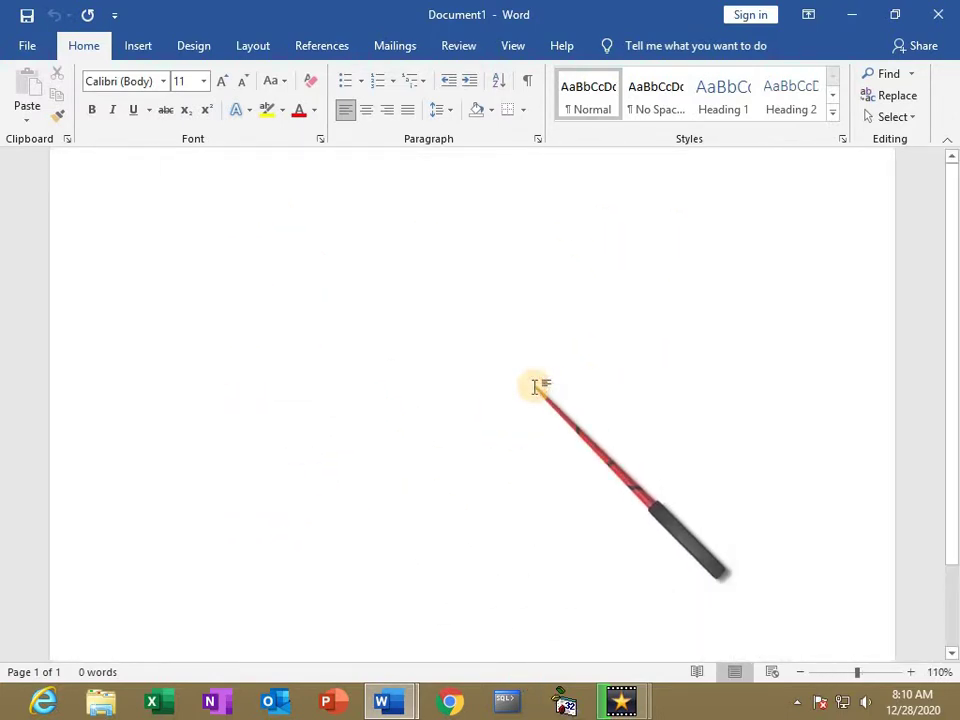
scroll(536, 386, "up", 1, "ctrl")
scroll(536, 386, "down", 1, "ctrl")
scroll(536, 386, "down", 1, "ctrl")
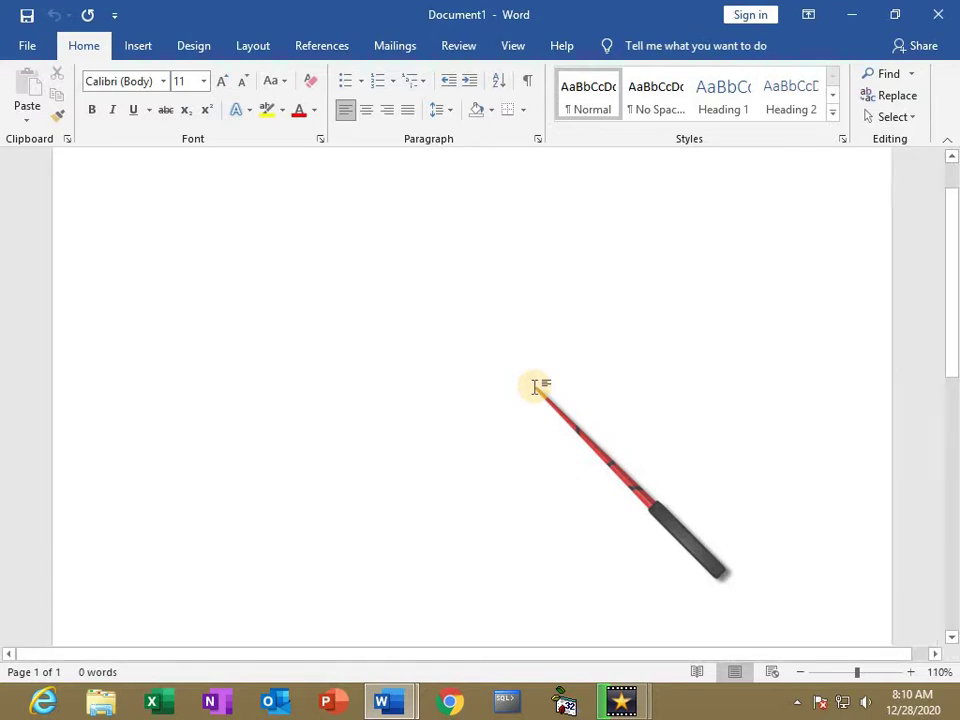
scroll(536, 386, "up", 1, "ctrl")
scroll(536, 386, "down", 5, "ctrl")
scroll(536, 386, "down", 2, "ctrl")
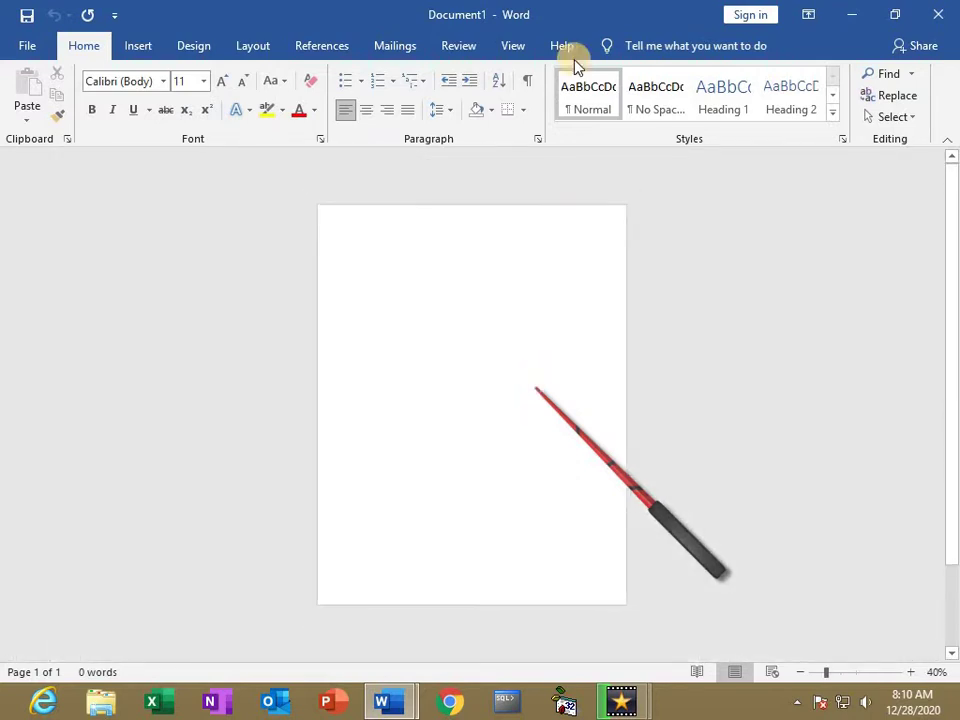
left_click(515, 46)
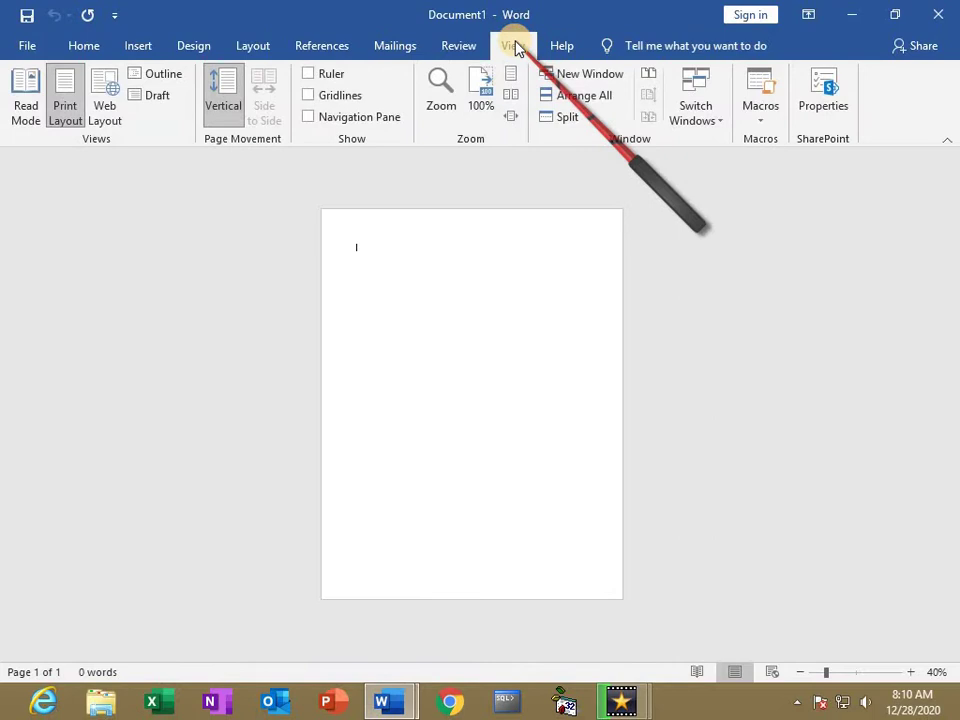
- Zoom to 100%, then to Page Width, and turn on the rulers
left_click(484, 95)
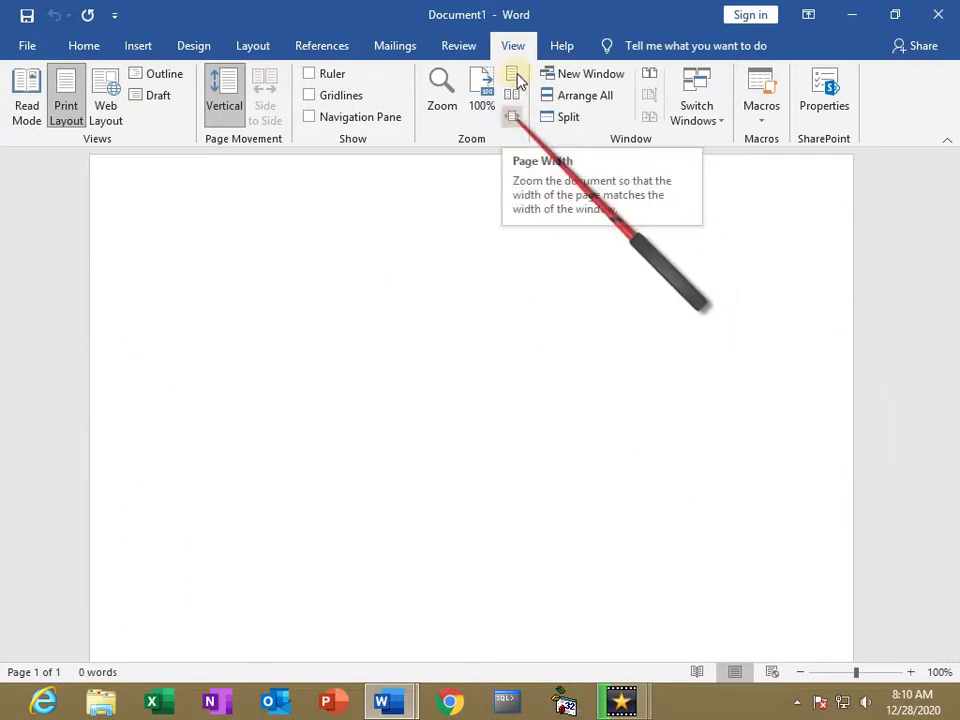
left_click(511, 122)
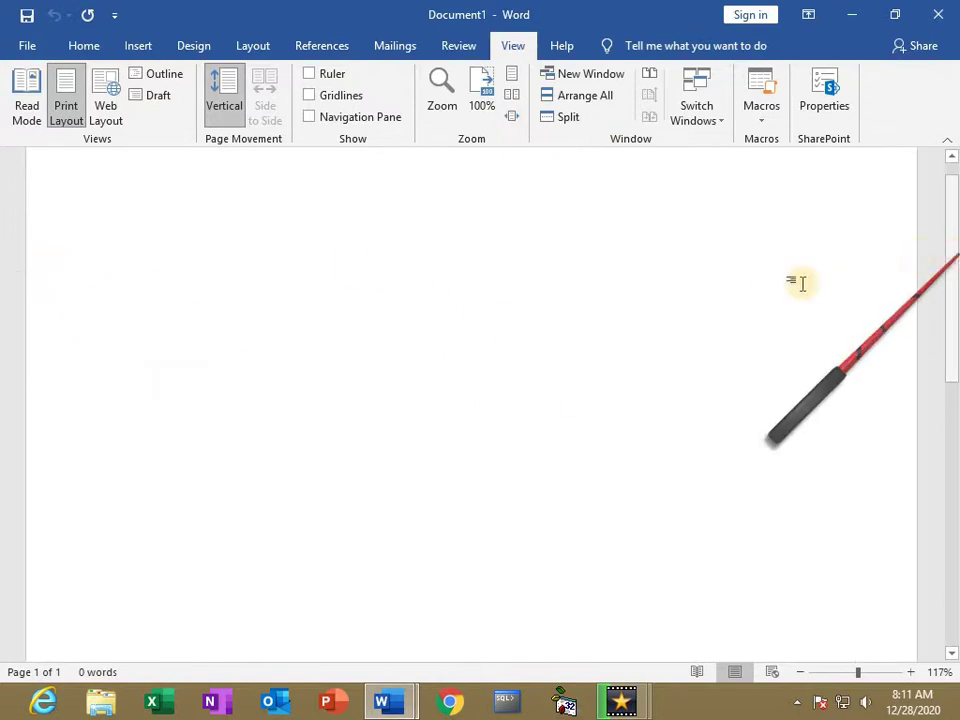
scroll(660, 389, "up", 1)
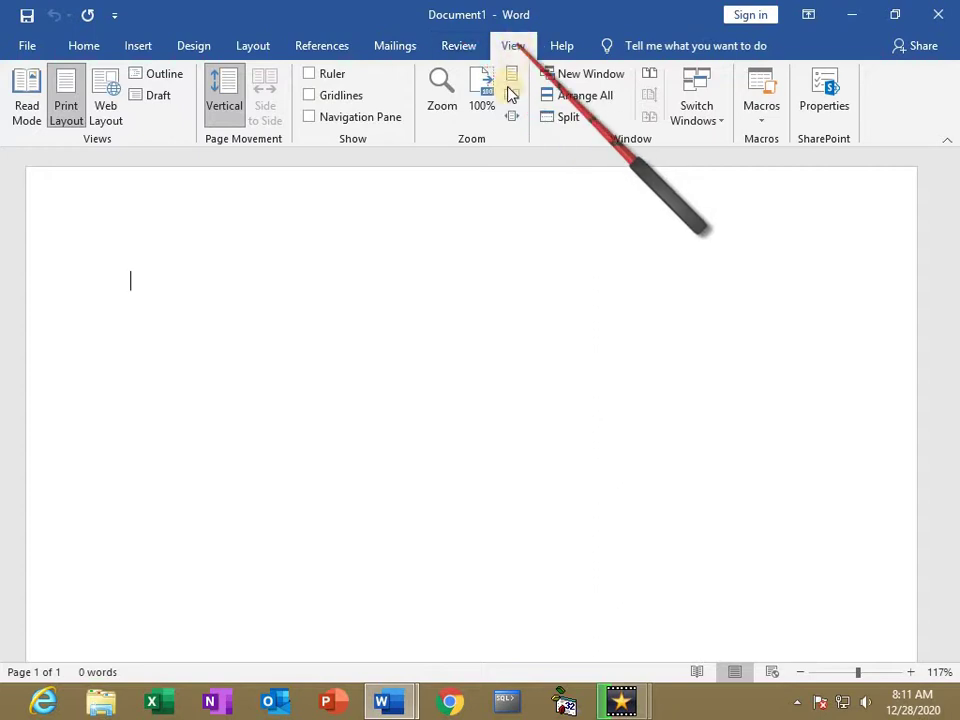
left_click(310, 74)
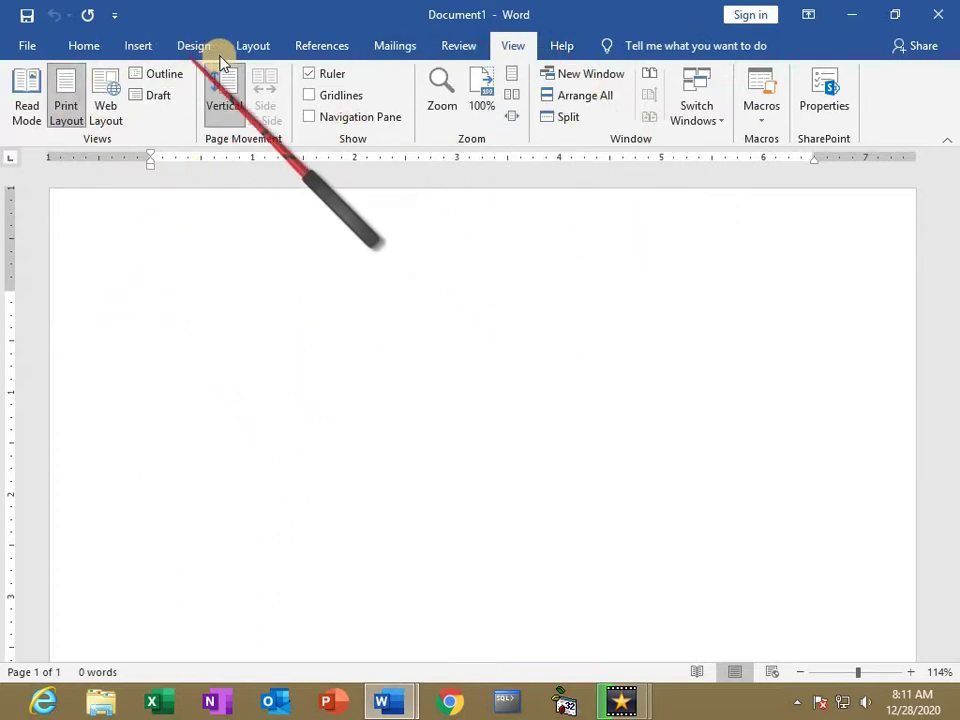
- Apply Narrow margins of 0.5 inch on all sides to the page
left_click(249, 47)
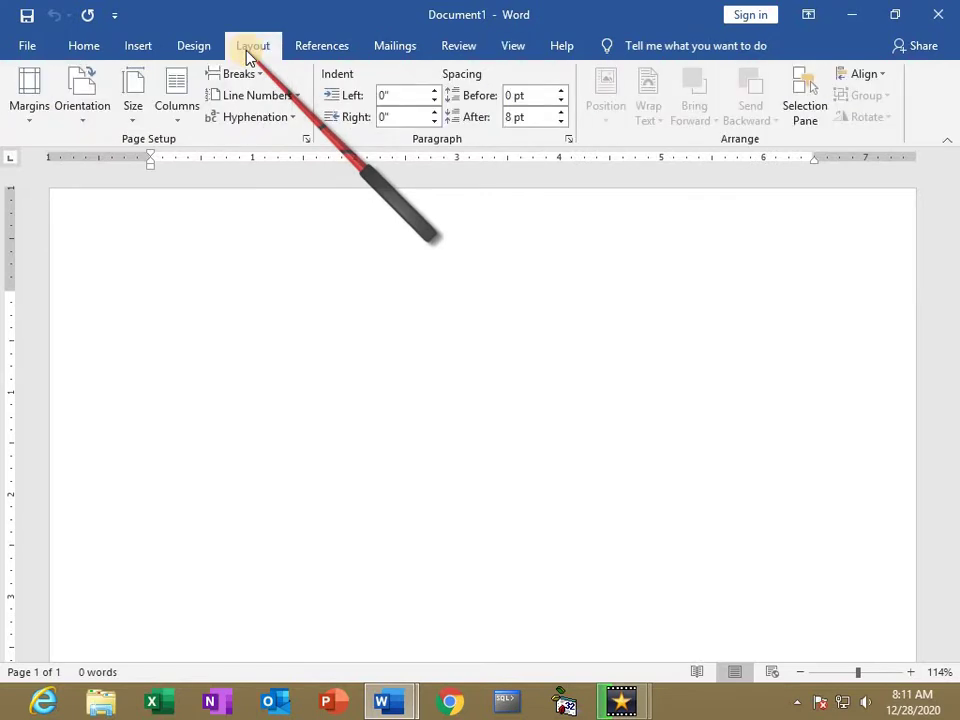
left_click(32, 115)
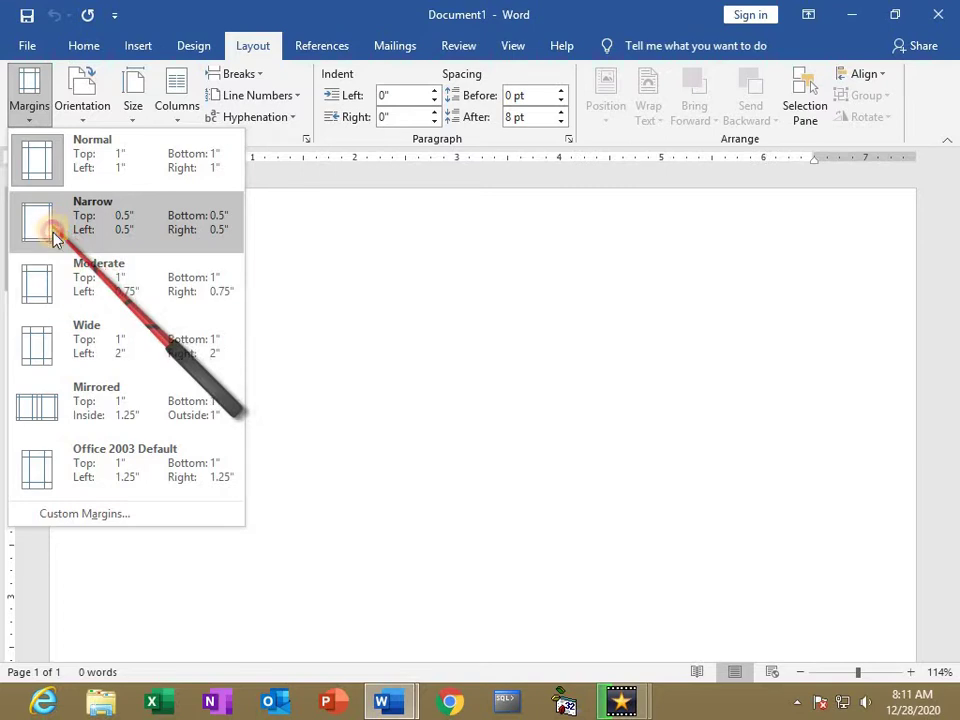
left_click(53, 234)
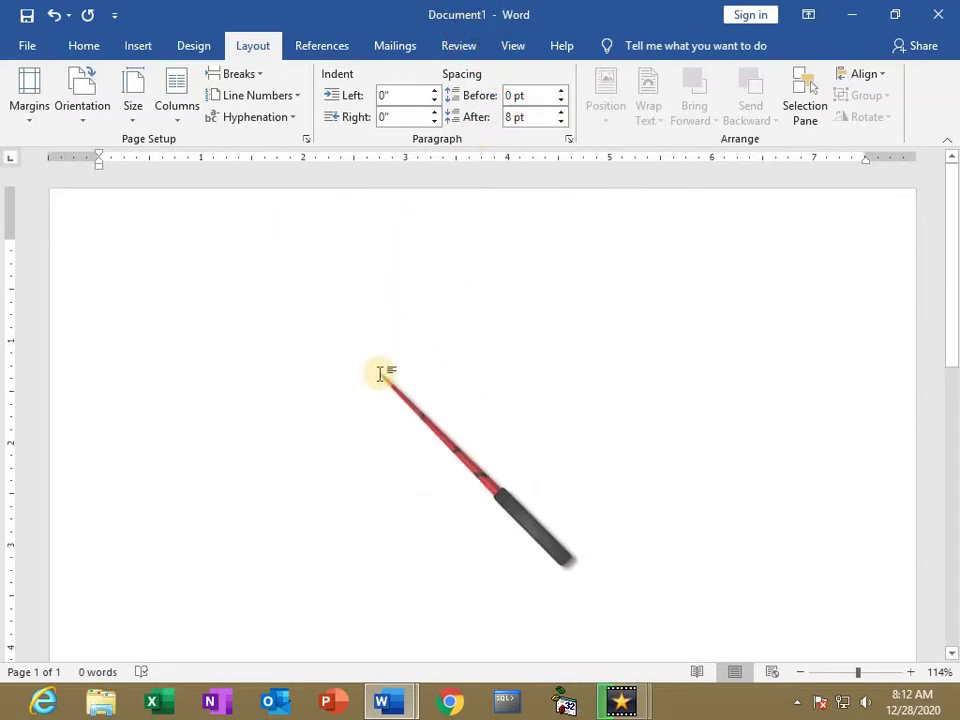
- Delete the empty second page so only one blank page remains
scroll(380, 373, "down", 1)
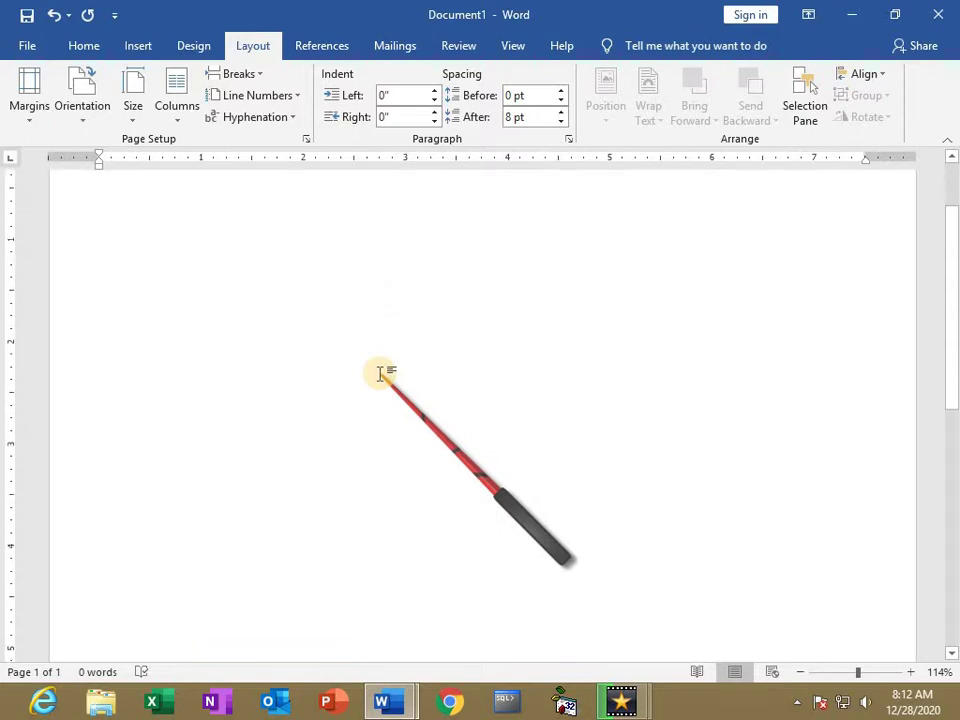
scroll(380, 373, "down", 1, "ctrl")
scroll(380, 373, "down", 3, "ctrl")
scroll(380, 373, "down", 3, "ctrl")
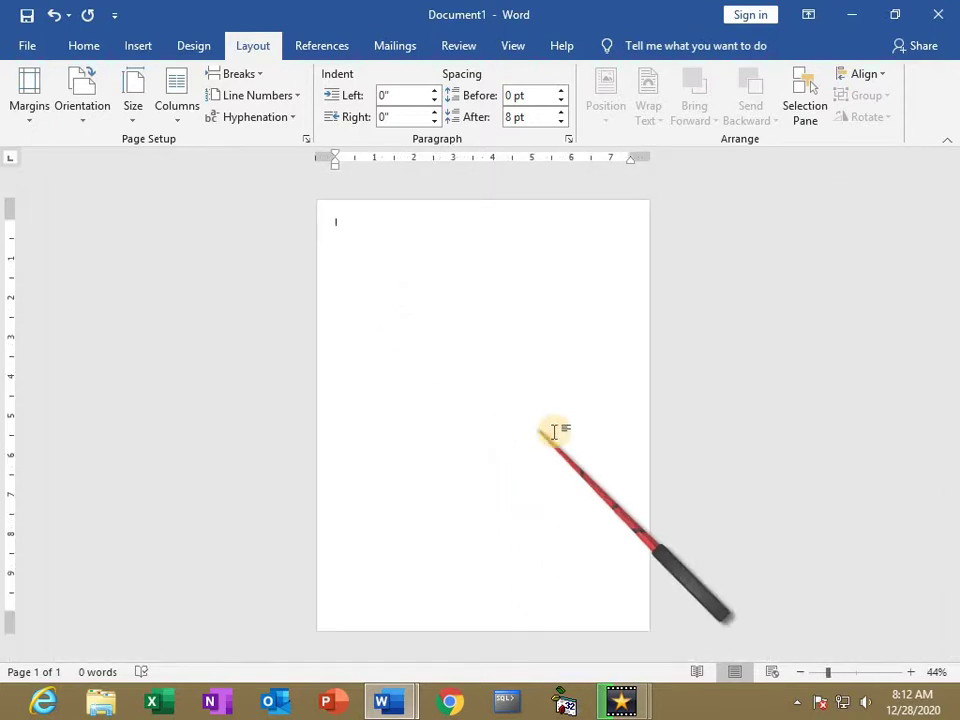
scroll(556, 432, "down", 1)
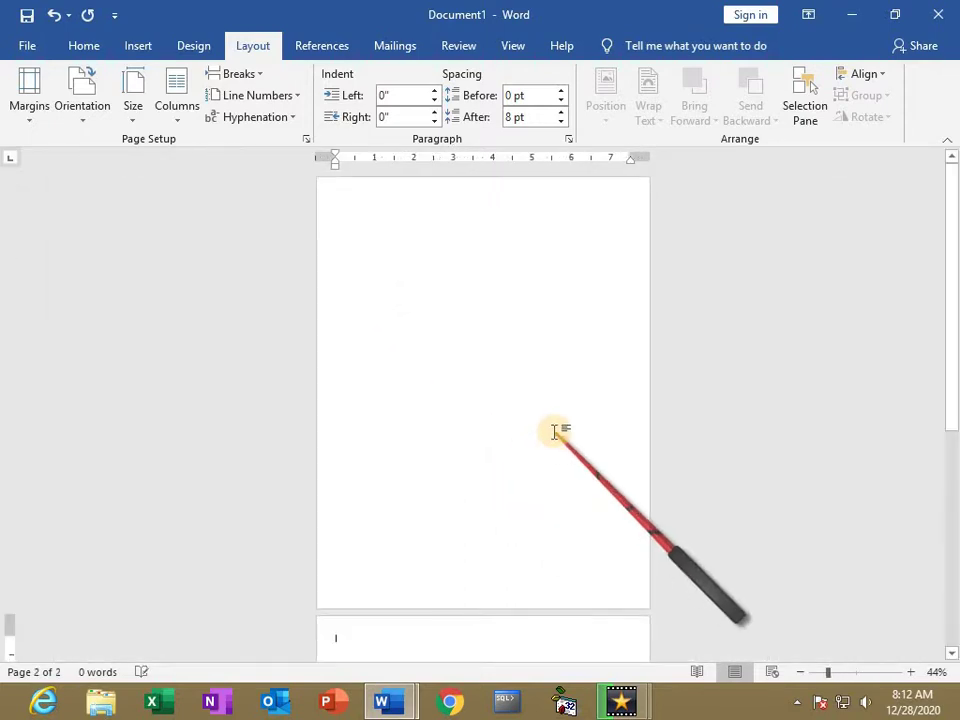
scroll(529, 589, "down", 1)
scroll(528, 590, "down", 3)
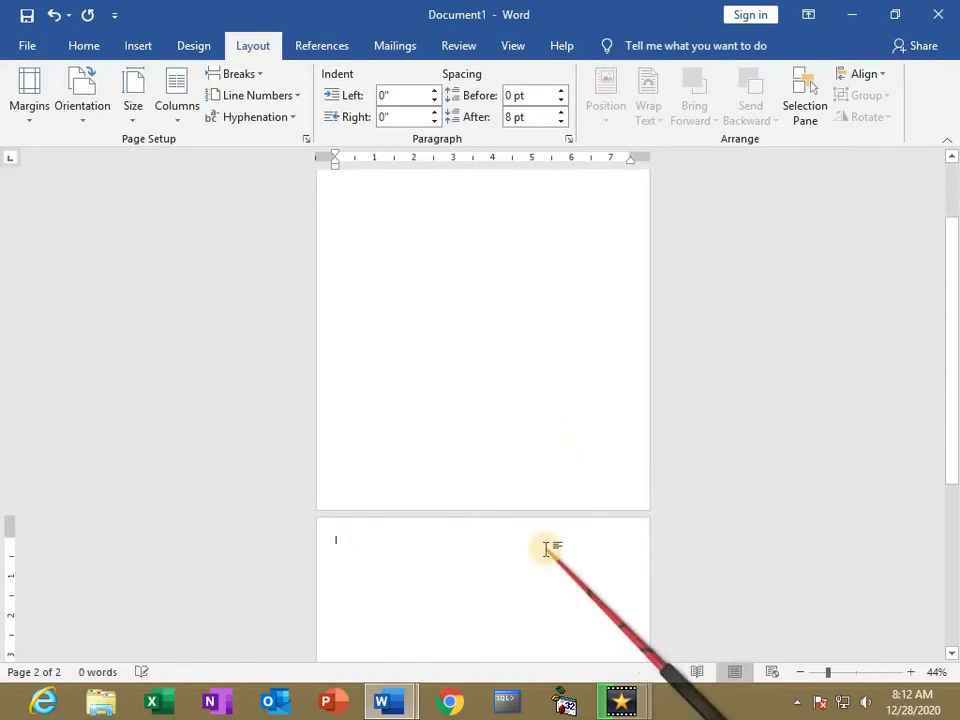
key("BackSpace")
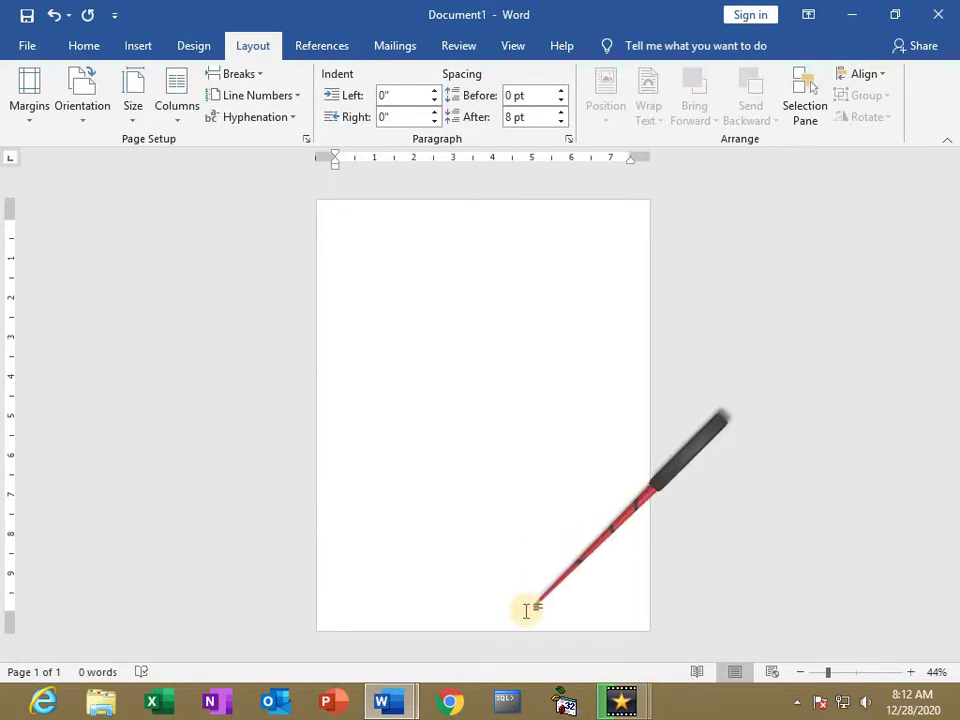
scroll(458, 566, "up", 4, "ctrl")
scroll(456, 563, "up", 3, "ctrl")
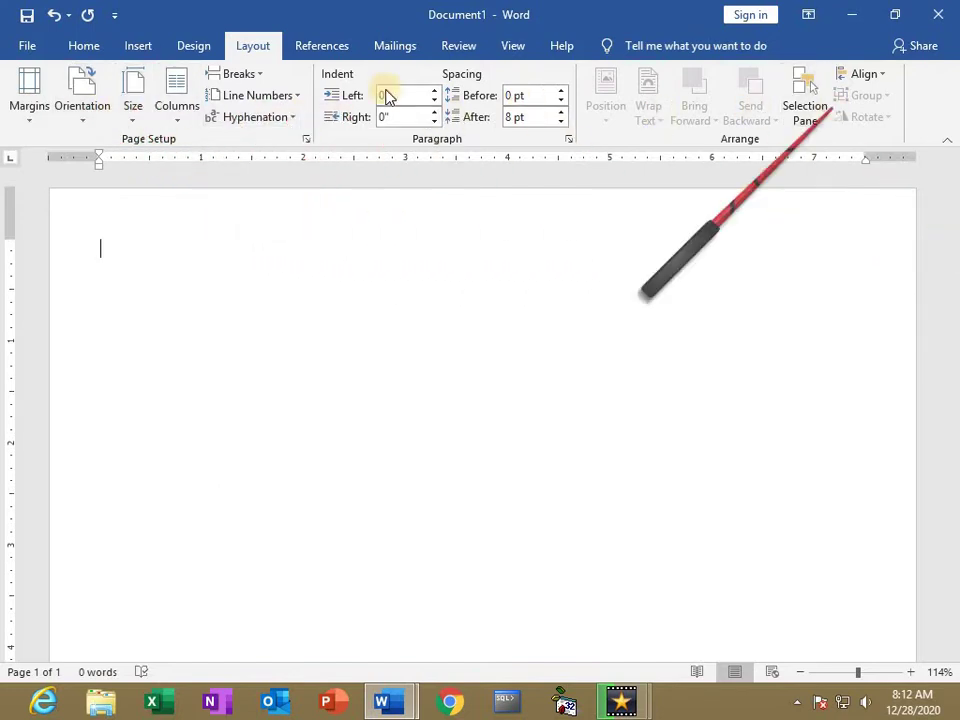
left_click(194, 46)
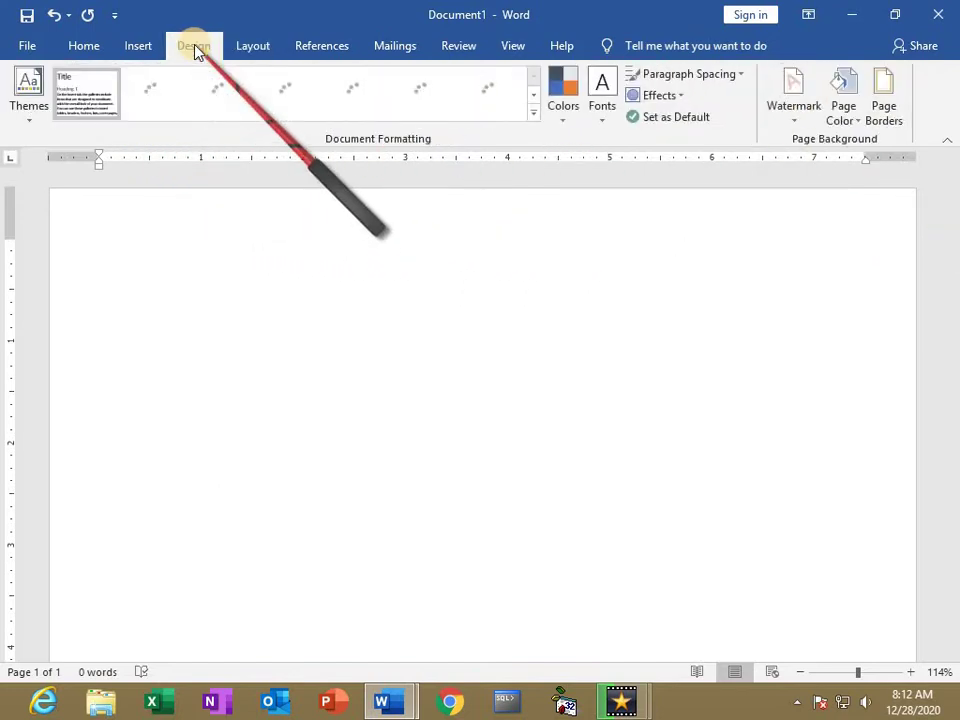
- Add a plain single-line Box page border around the page
left_click(889, 115)
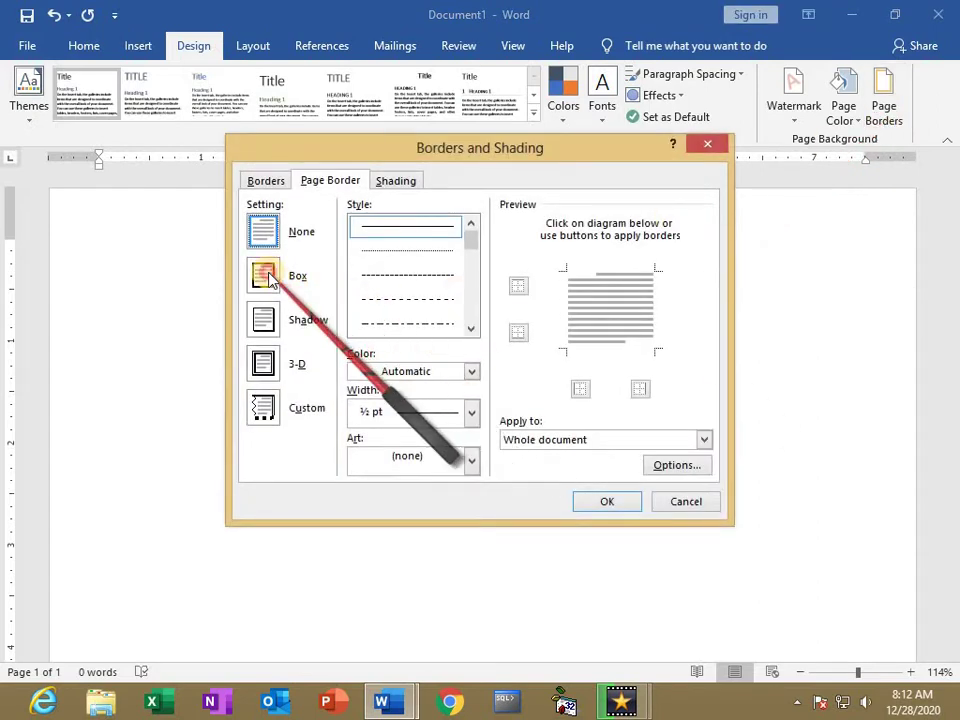
left_click(265, 277)
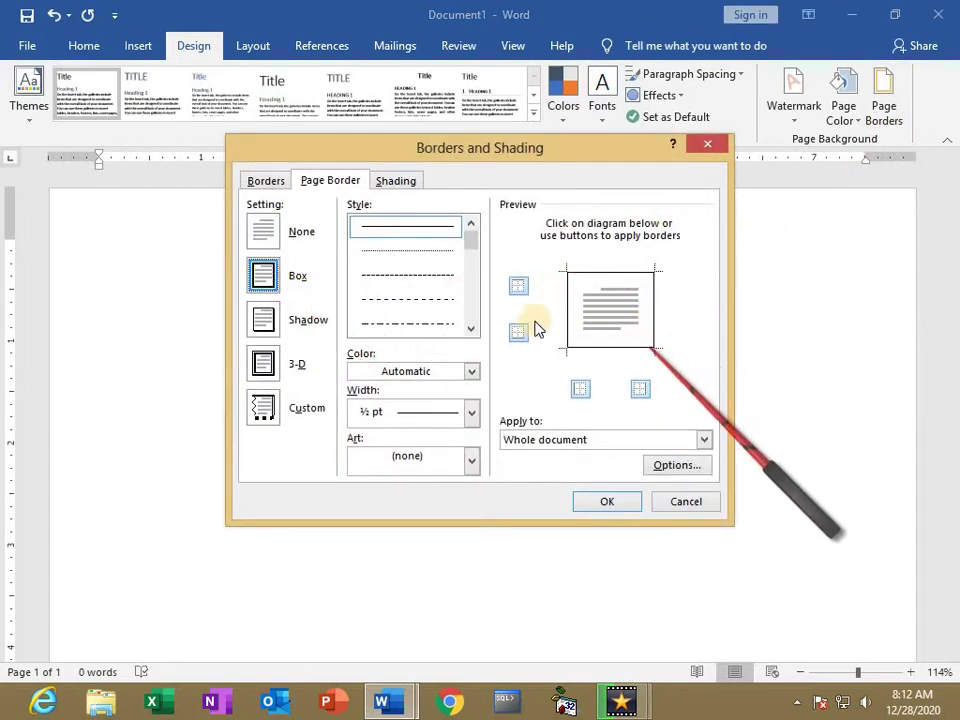
left_click(607, 502)
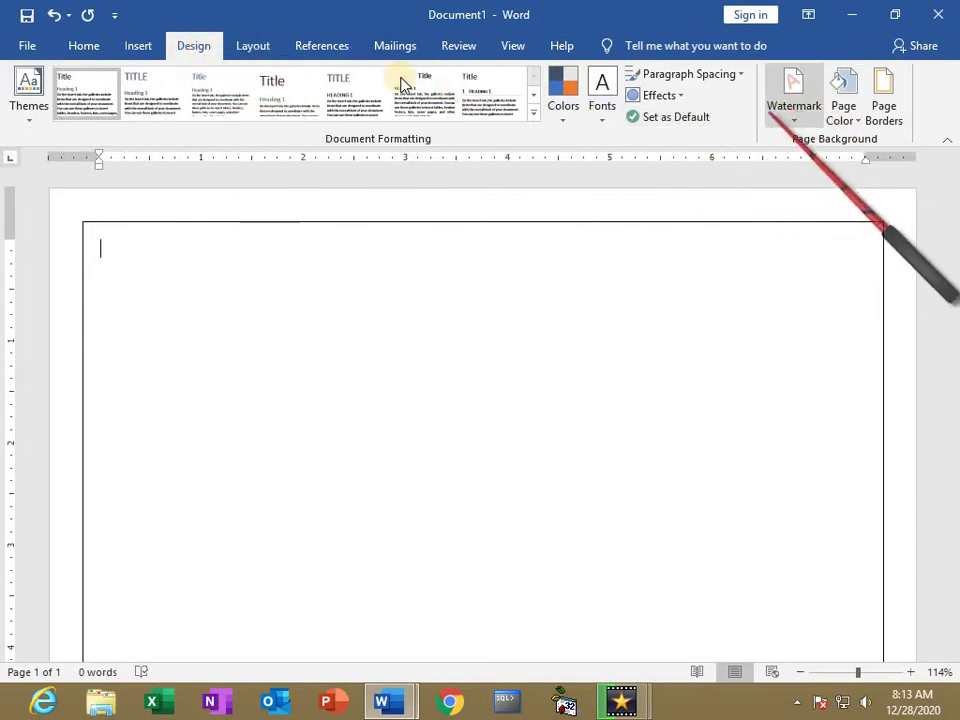
- Switch back and forth between the Layout and Design tabs
left_click(255, 47)
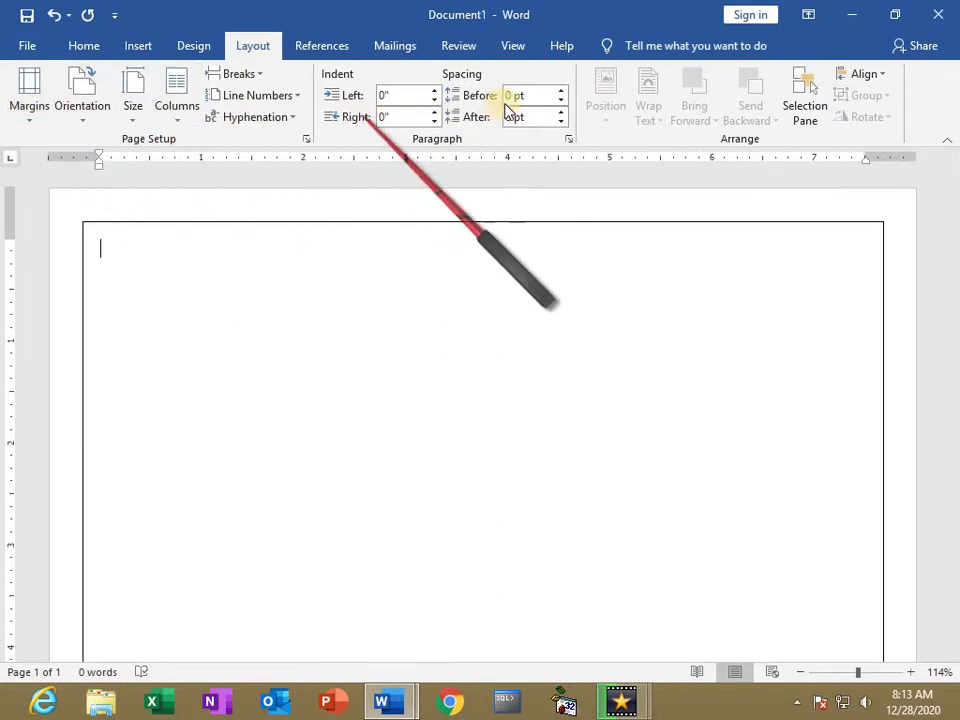
left_click(188, 45)
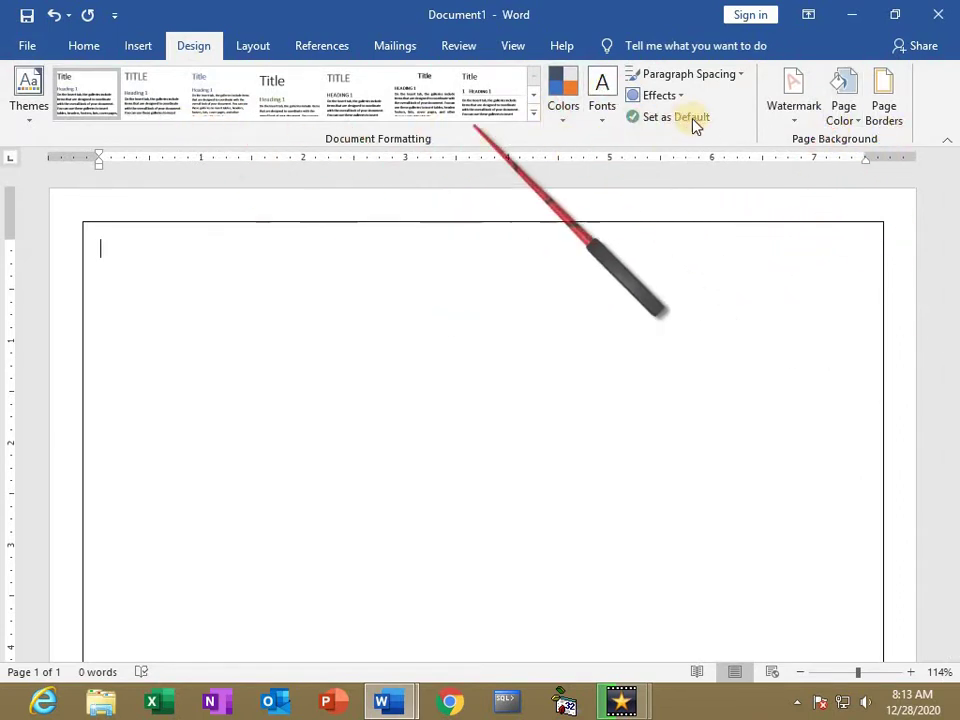
left_click(242, 48)
left_click(190, 47)
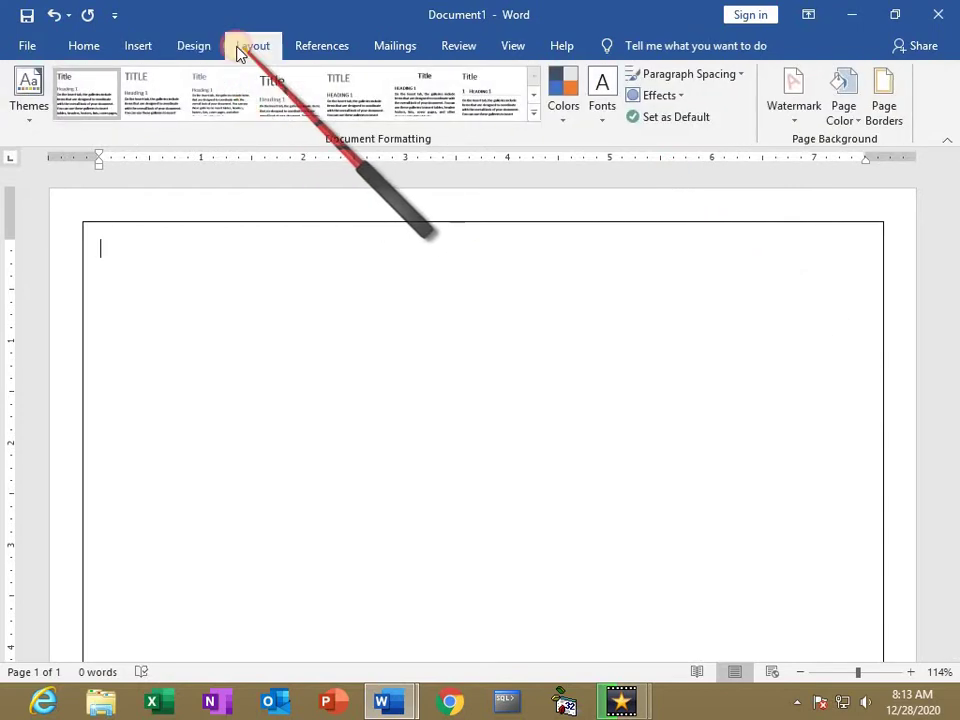
left_click(240, 50)
left_click(200, 47)
left_click(238, 50)
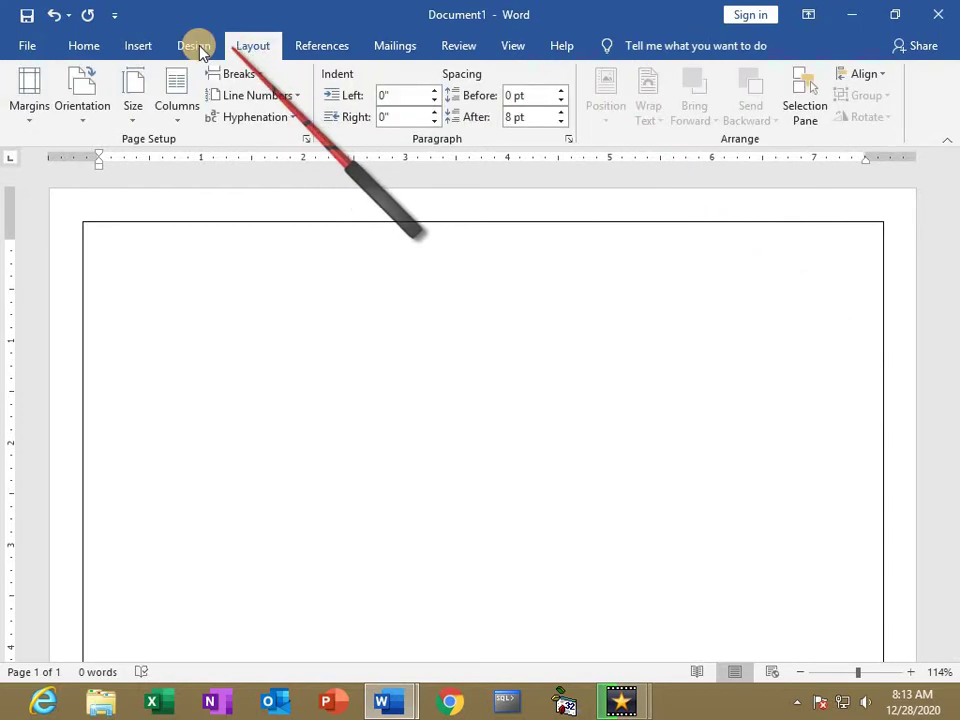
left_click(199, 50)
left_click(250, 45)
left_click(200, 47)
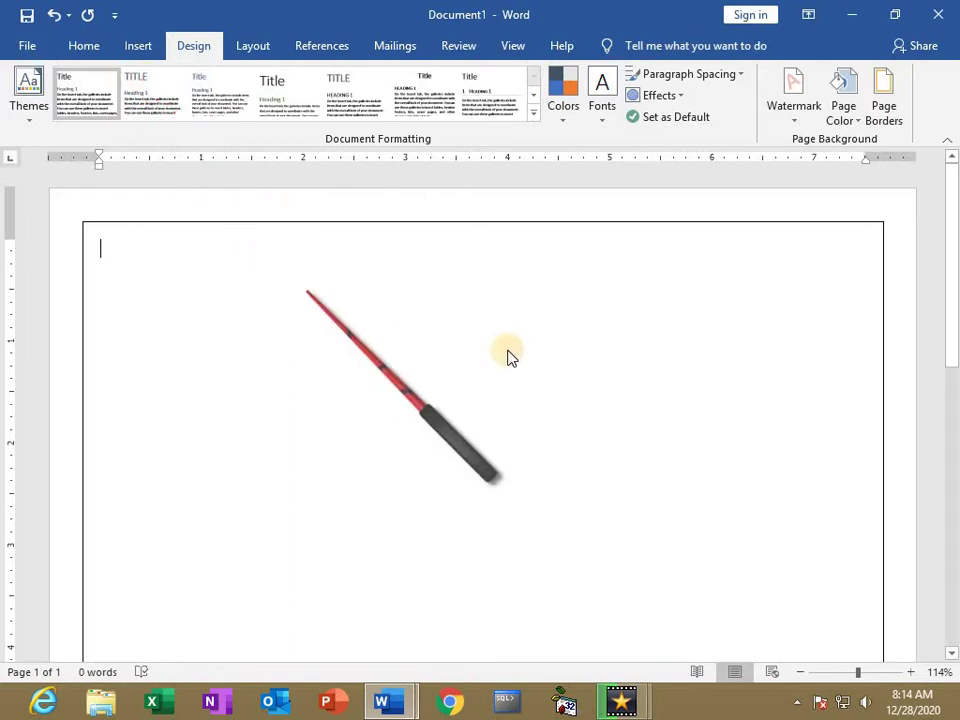
- Open the WordArt text style gallery from the Insert tab
key("alt+Tab")
key("alt+Tab")
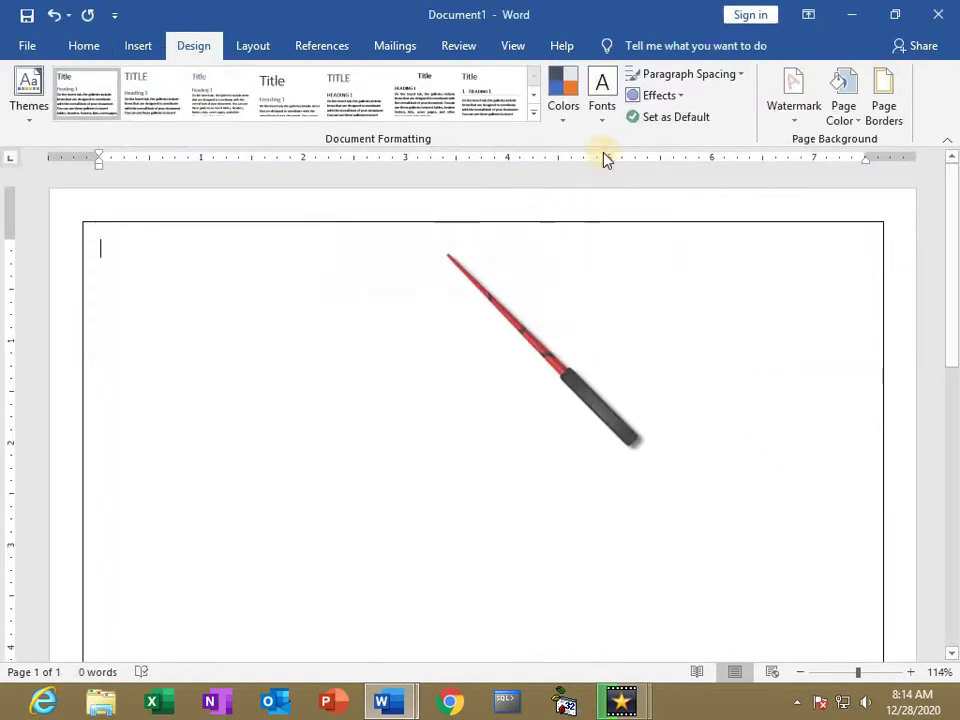
left_click(132, 47)
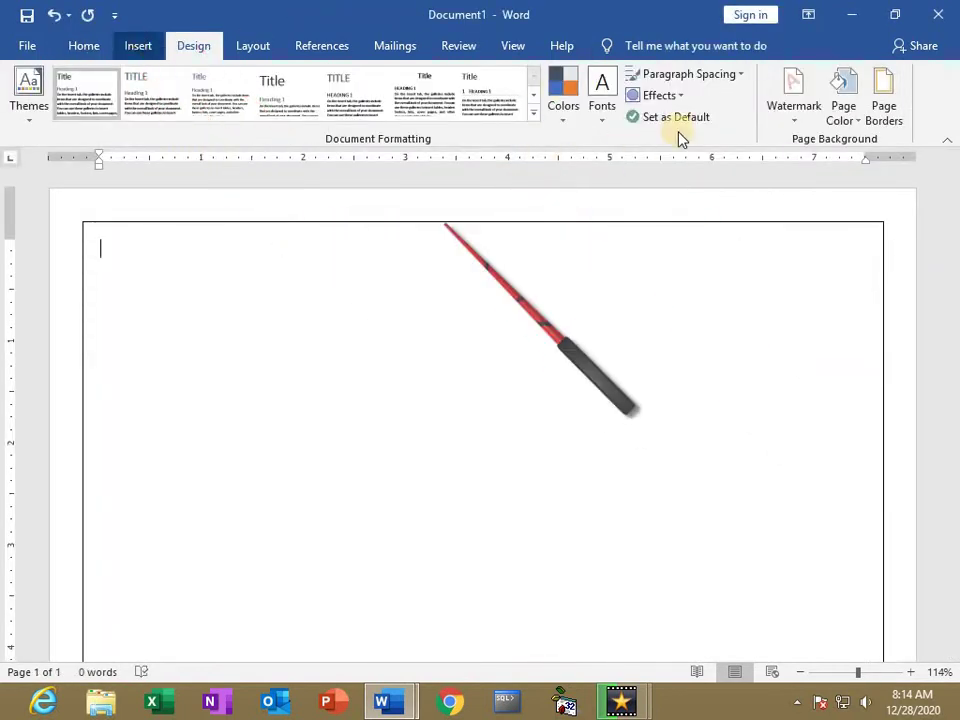
left_click(730, 97)
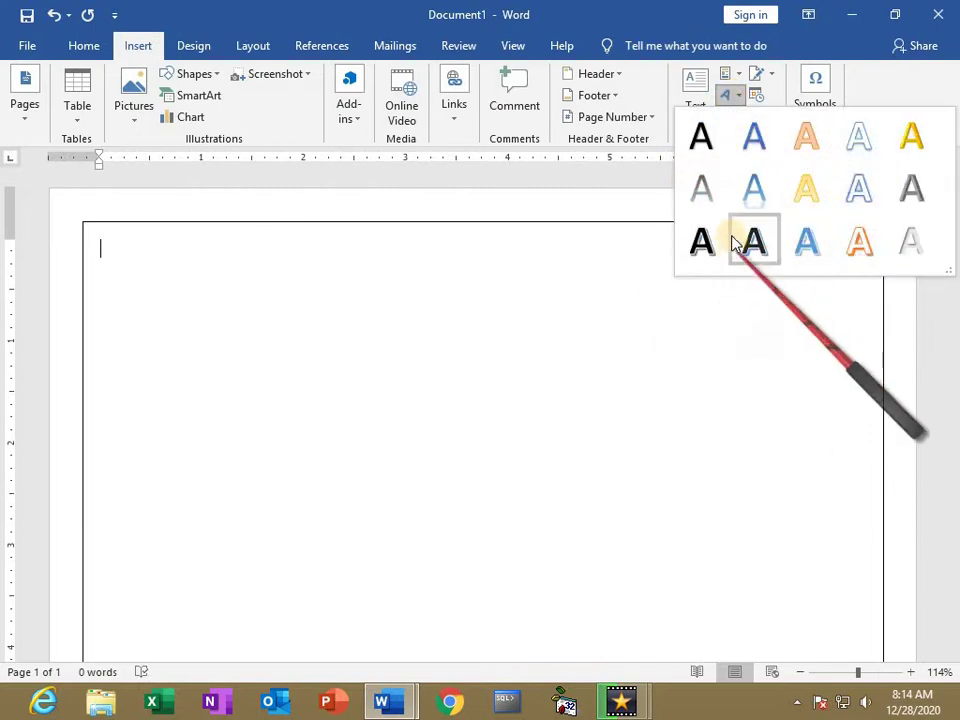
- Save the form to Documents as 'Admission Form' in Word 97-2003 format
left_click(35, 48)
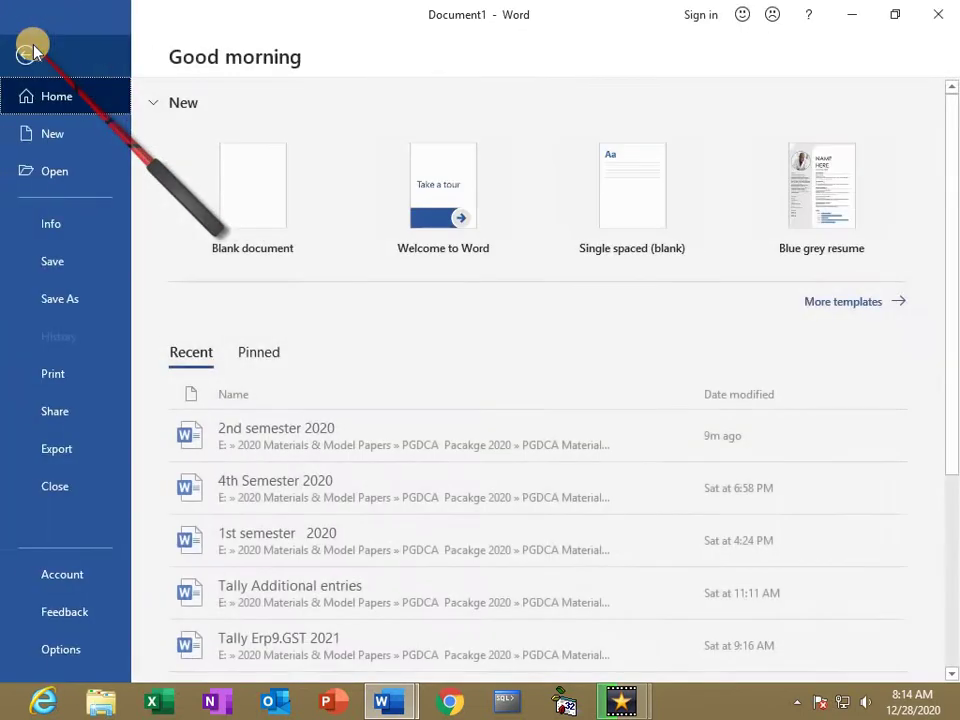
left_click(43, 300)
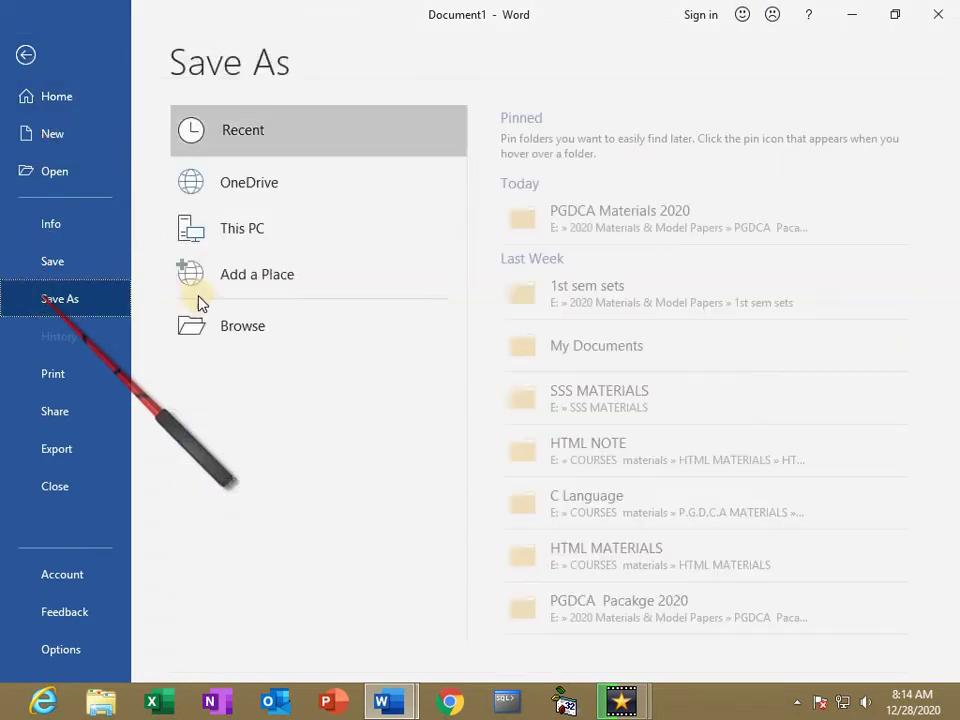
left_click(239, 332)
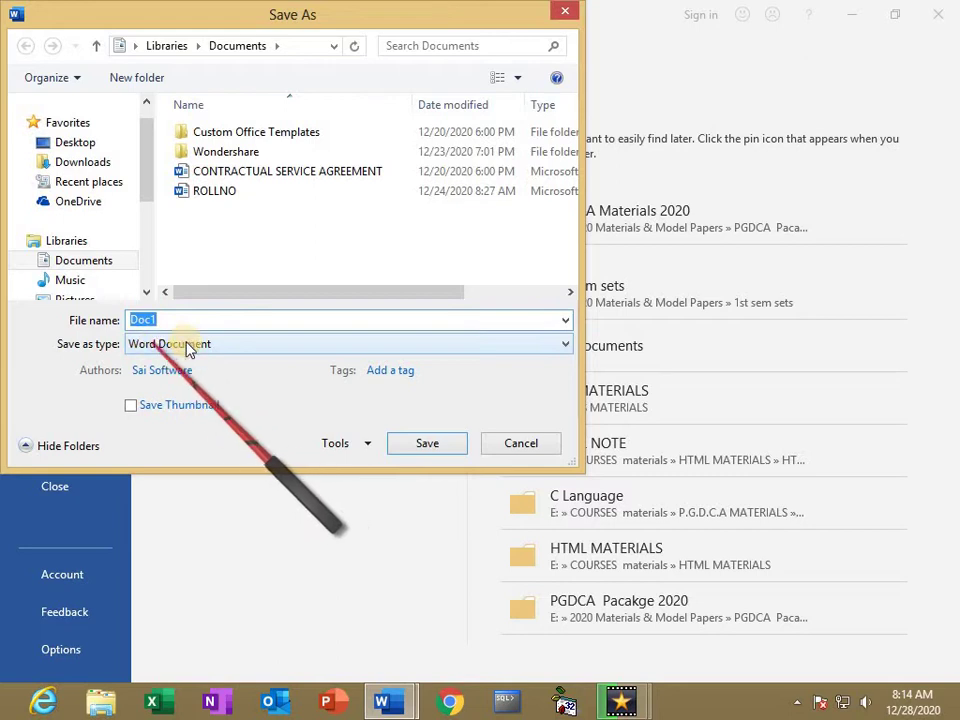
left_click(178, 344)
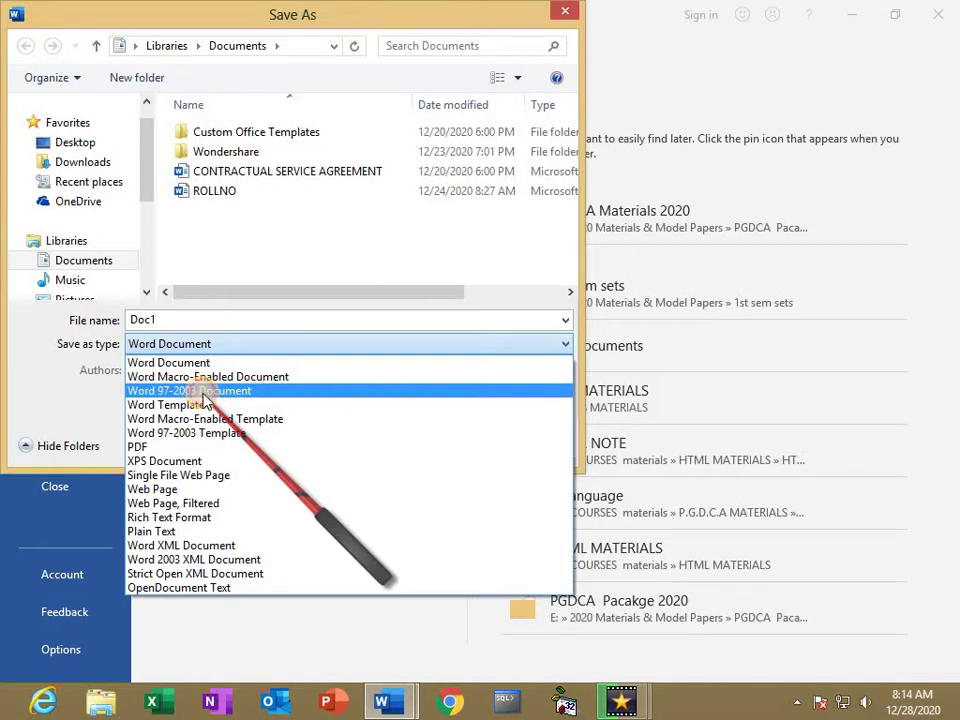
left_click(205, 393)
double_click(145, 320)
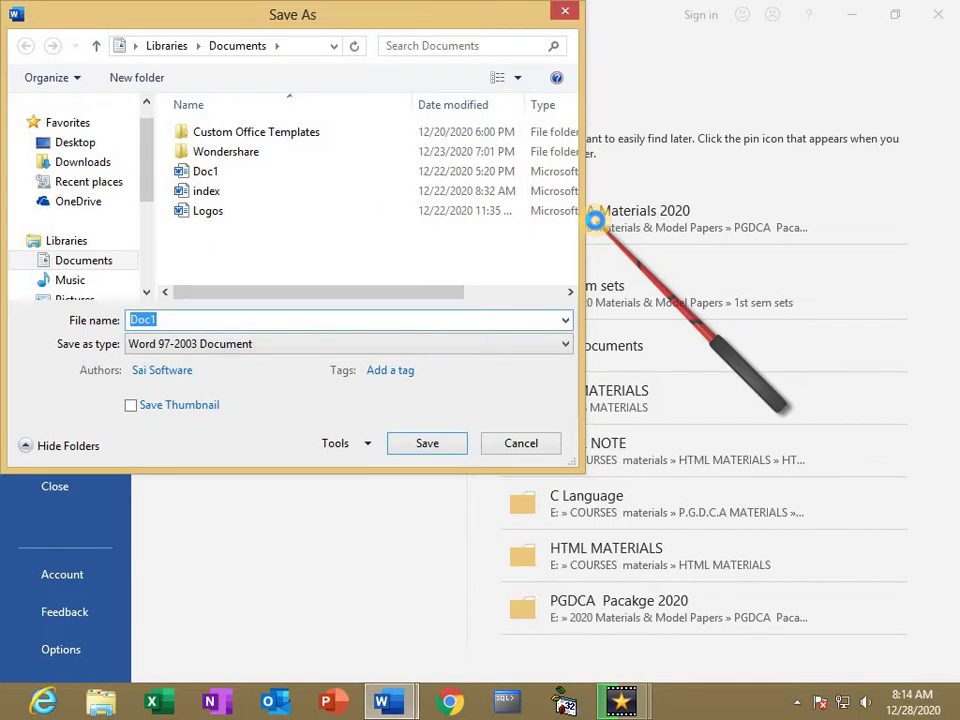
type("A")
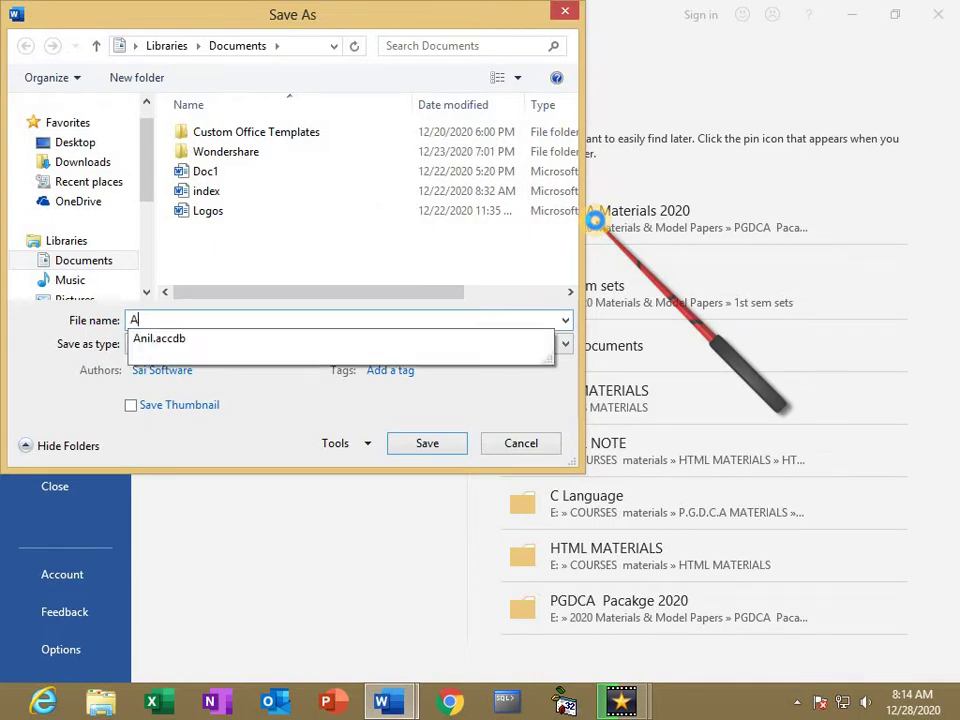
type("dmission")
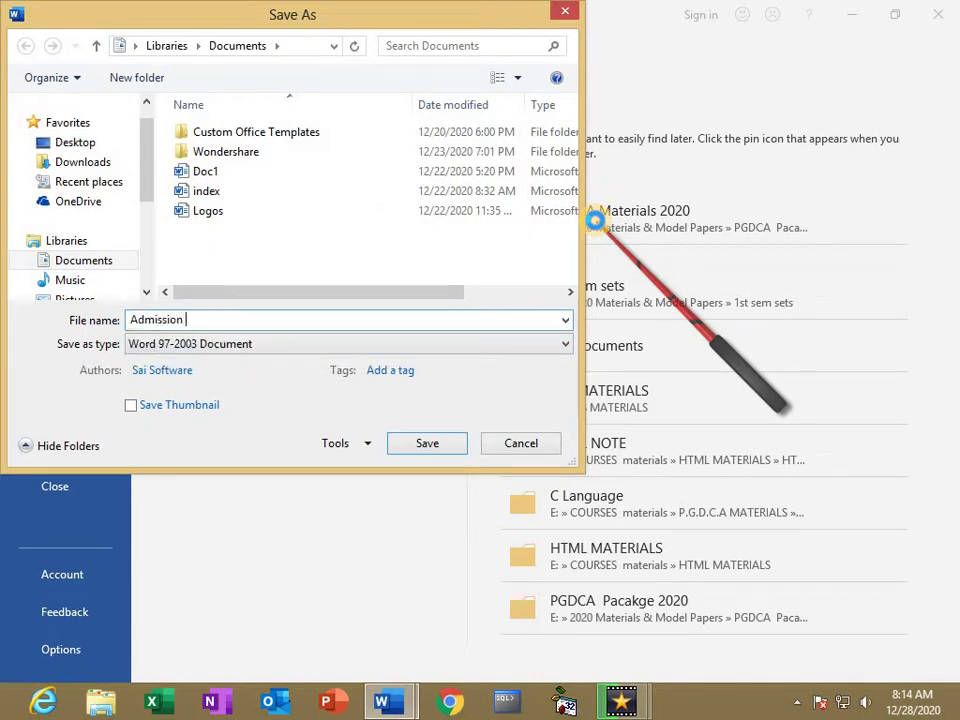
type(" Form")
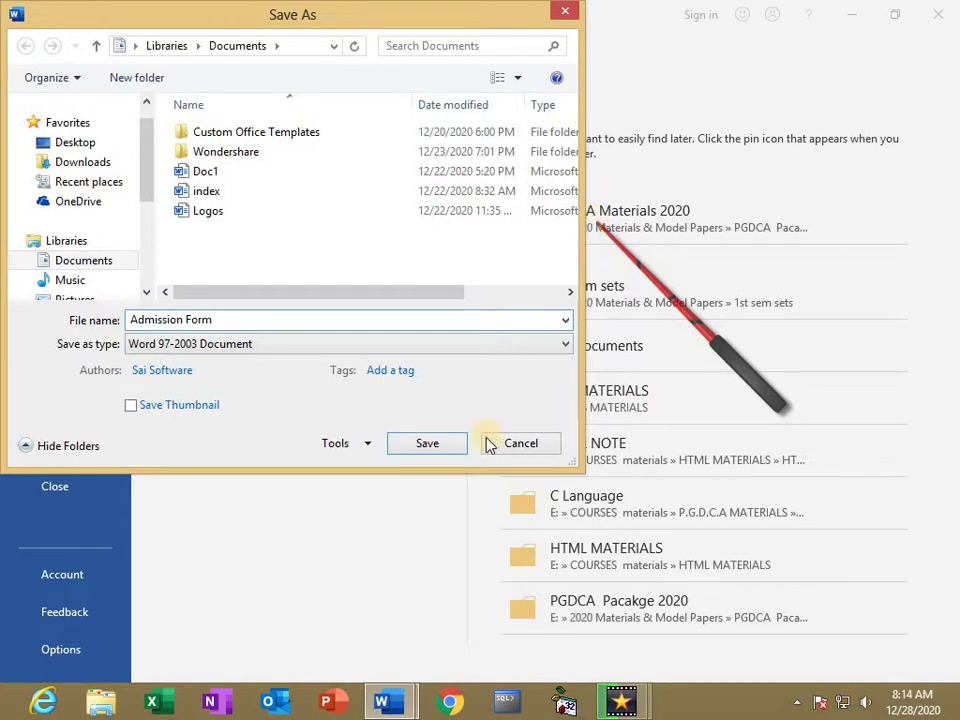
left_click(443, 447)
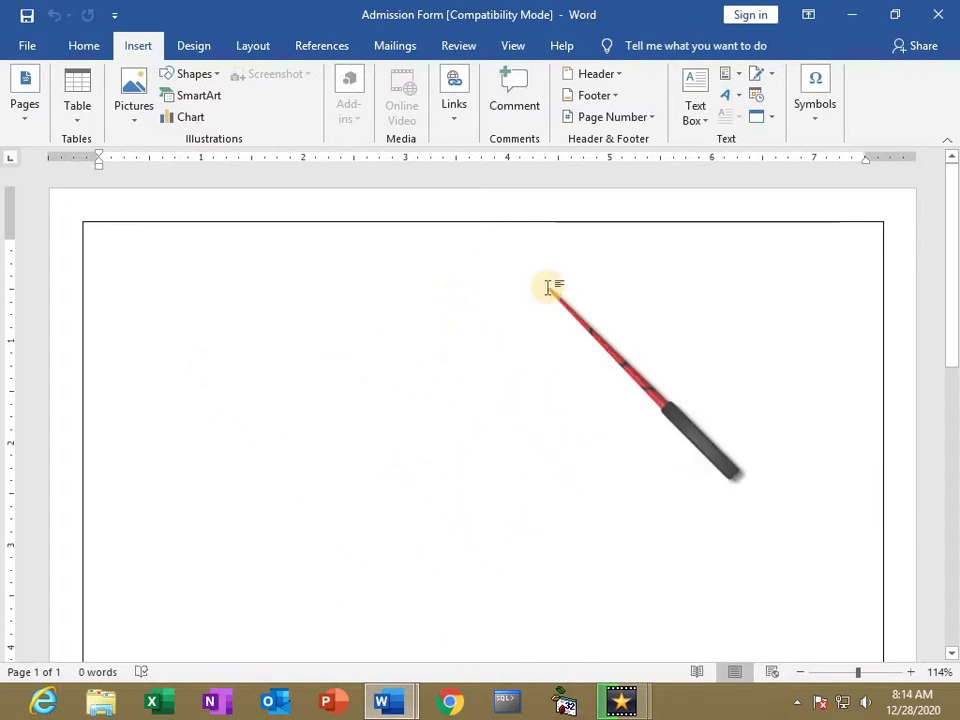
left_click(24, 45)
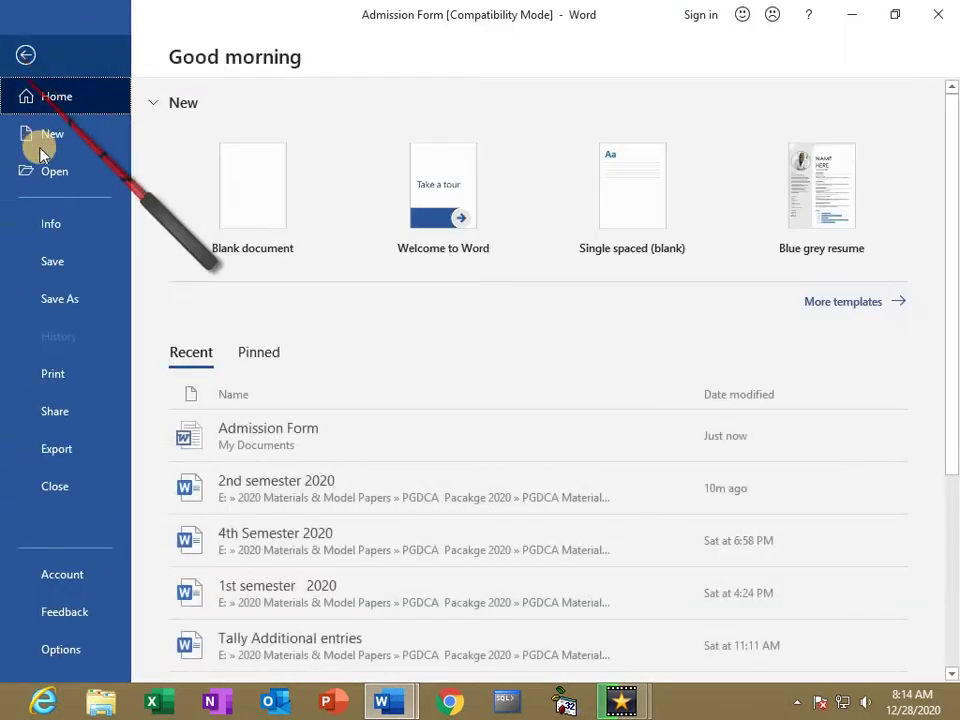
- Save the Admission Form document, then open and dismiss the WordArt gallery without adding one
left_click(45, 261)
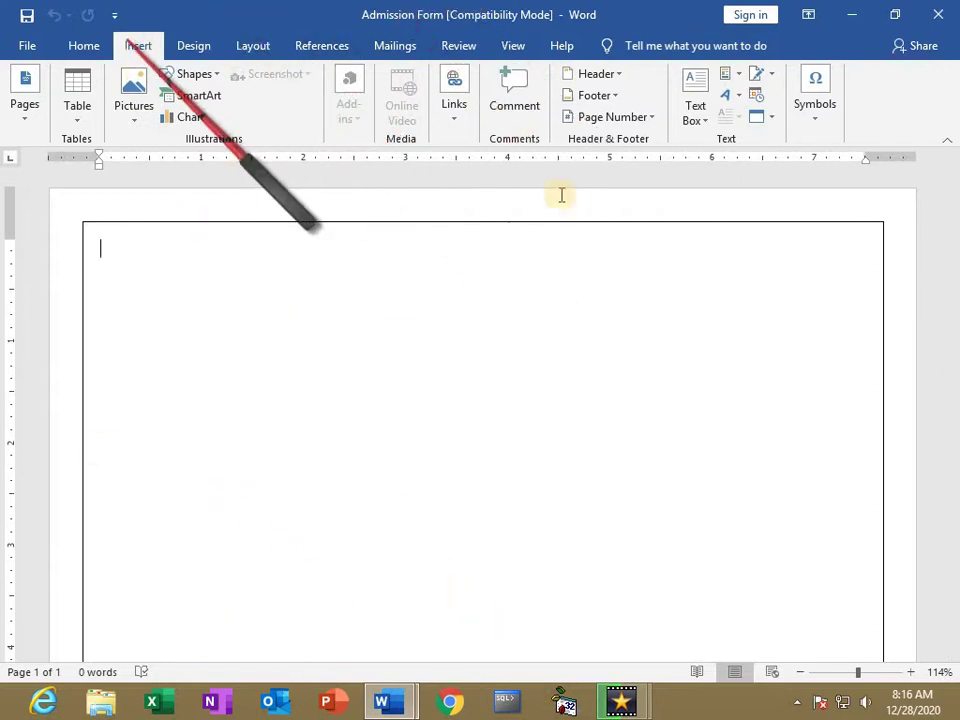
left_click(731, 95)
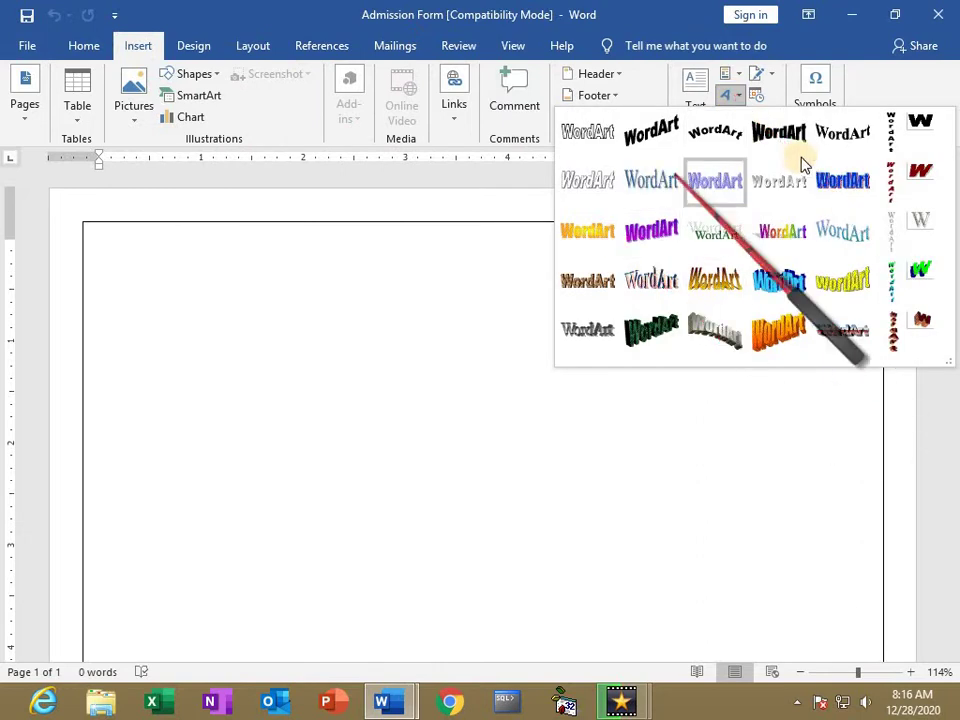
left_click(207, 272)
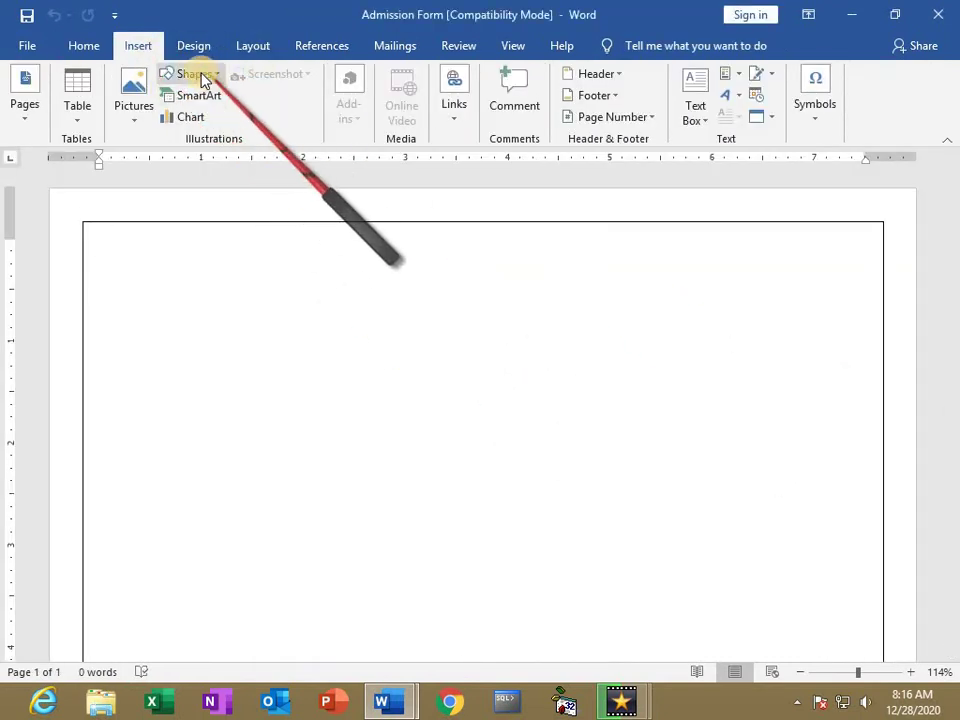
- Draw a wide rectangle banner near the top of the page and fill it Dark Blue
left_click(203, 80)
left_click(221, 113)
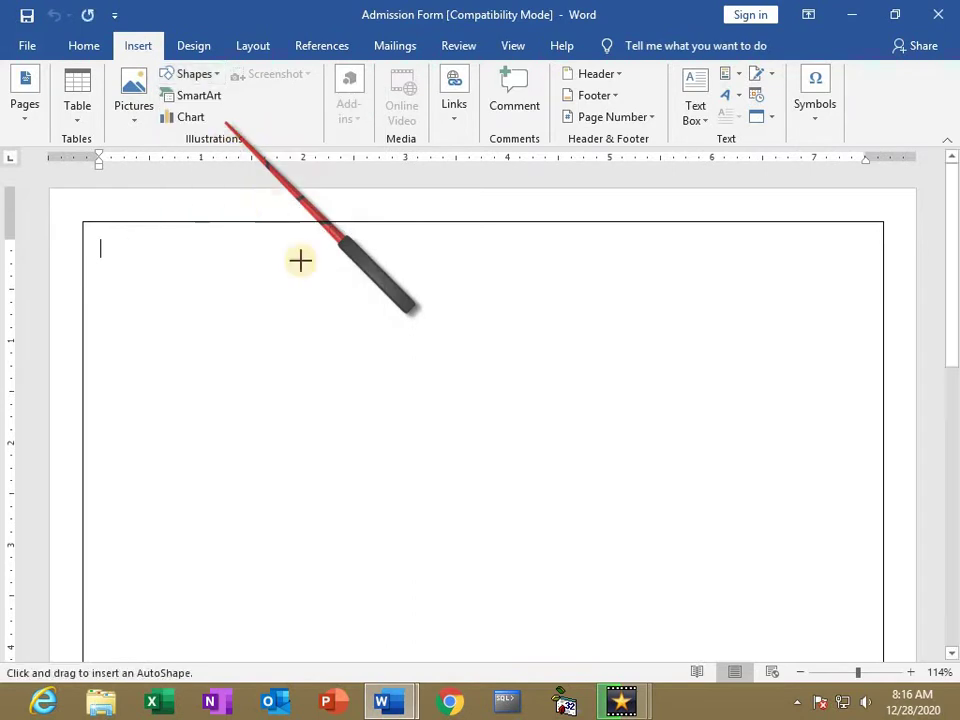
left_click_drag(238, 259, 738, 350)
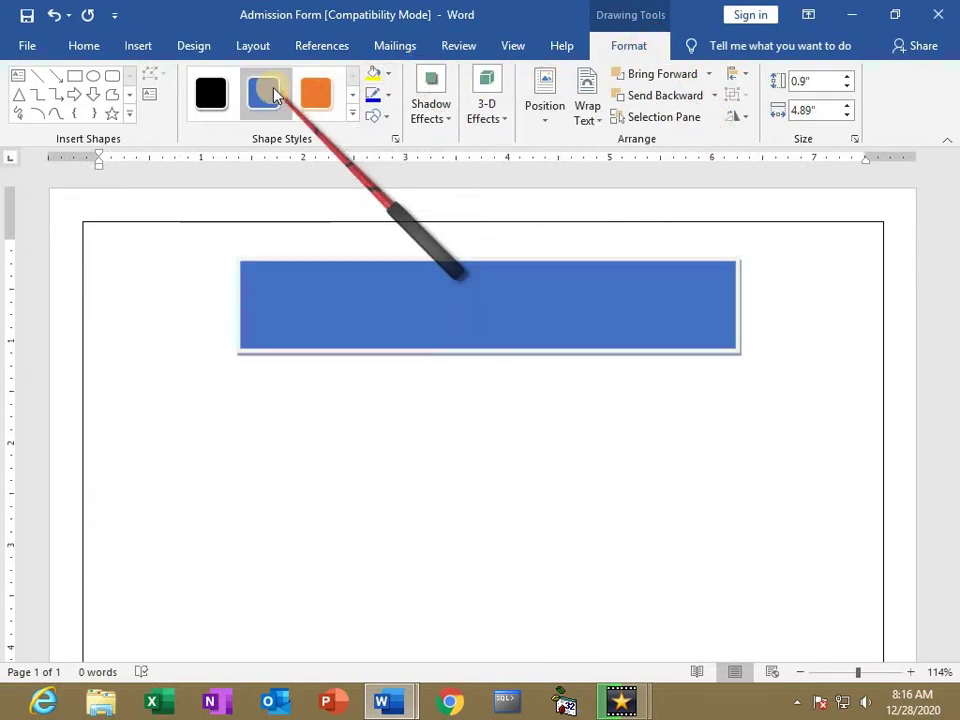
left_click(388, 75)
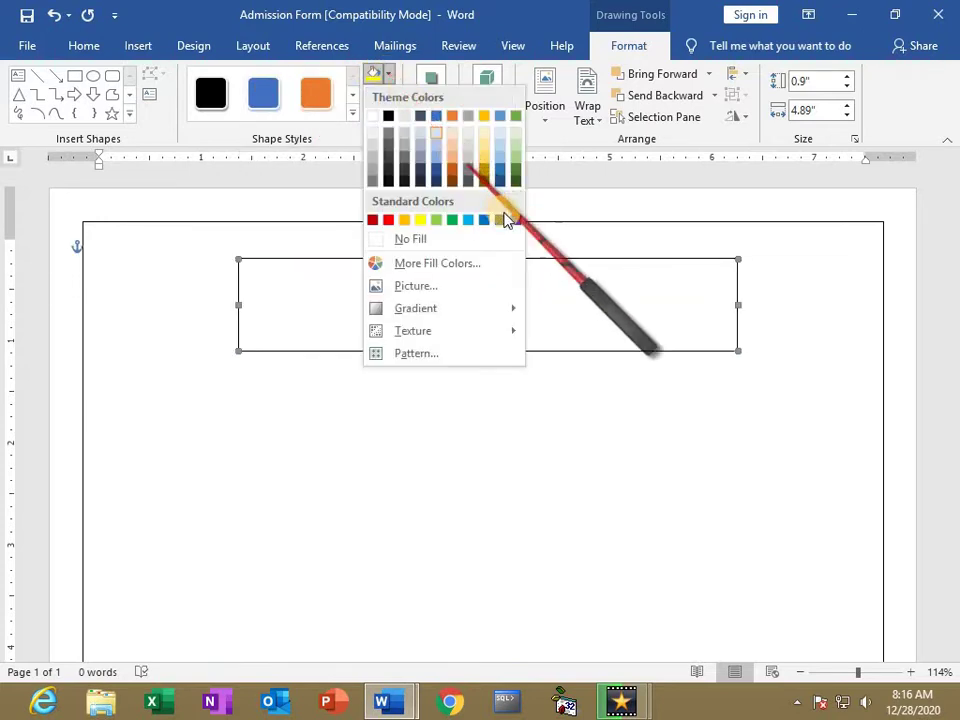
left_click(500, 222)
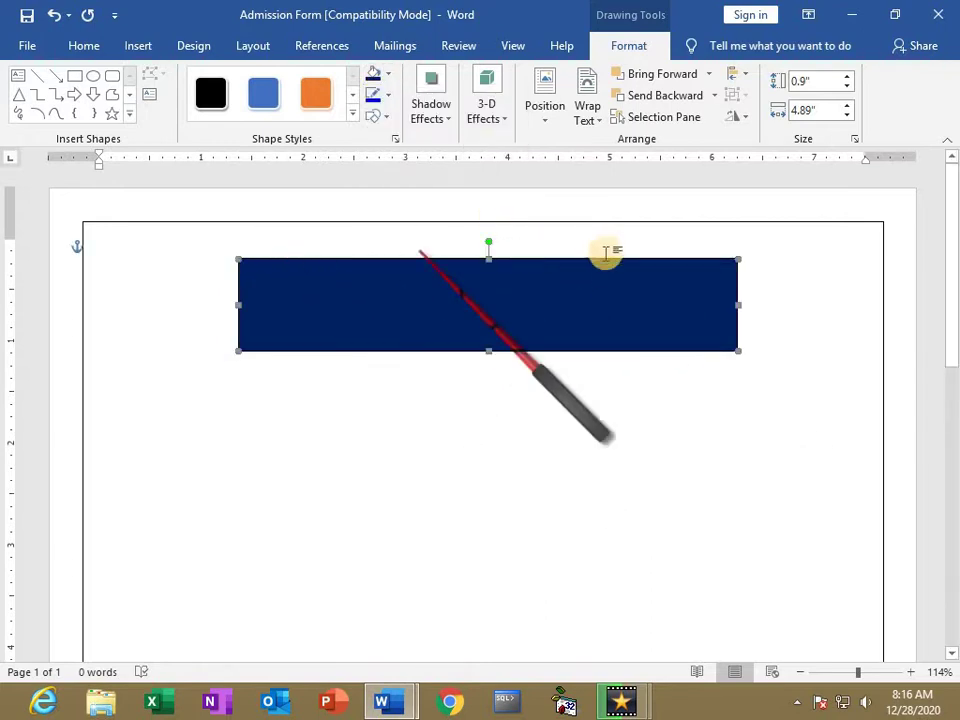
left_click(138, 47)
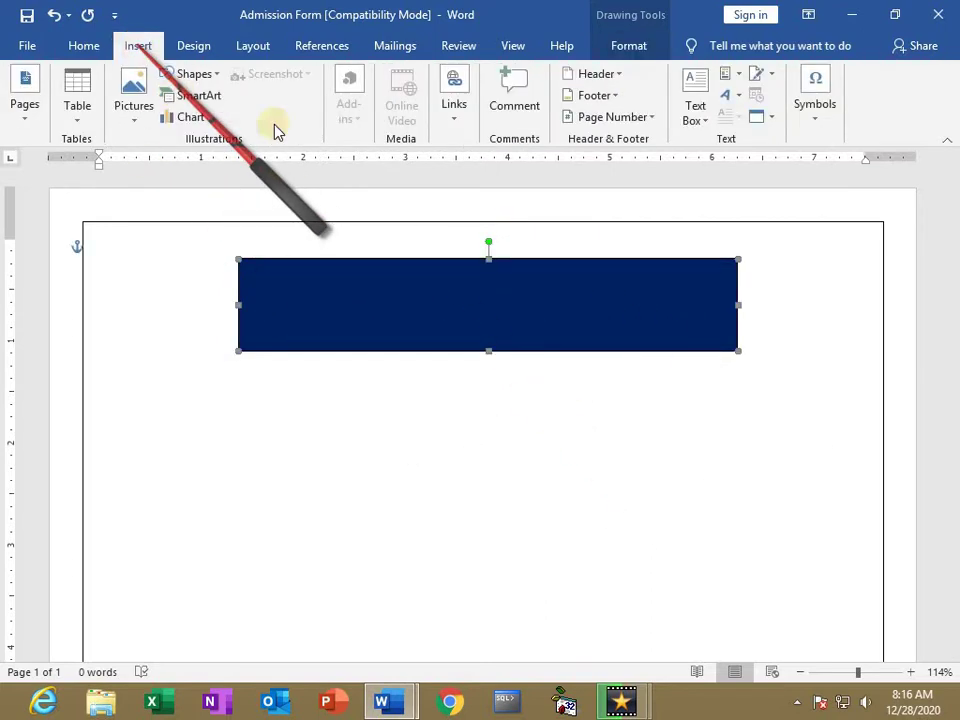
- Insert a WordArt heading reading 'SAI SOFTWARE'
left_click(733, 97)
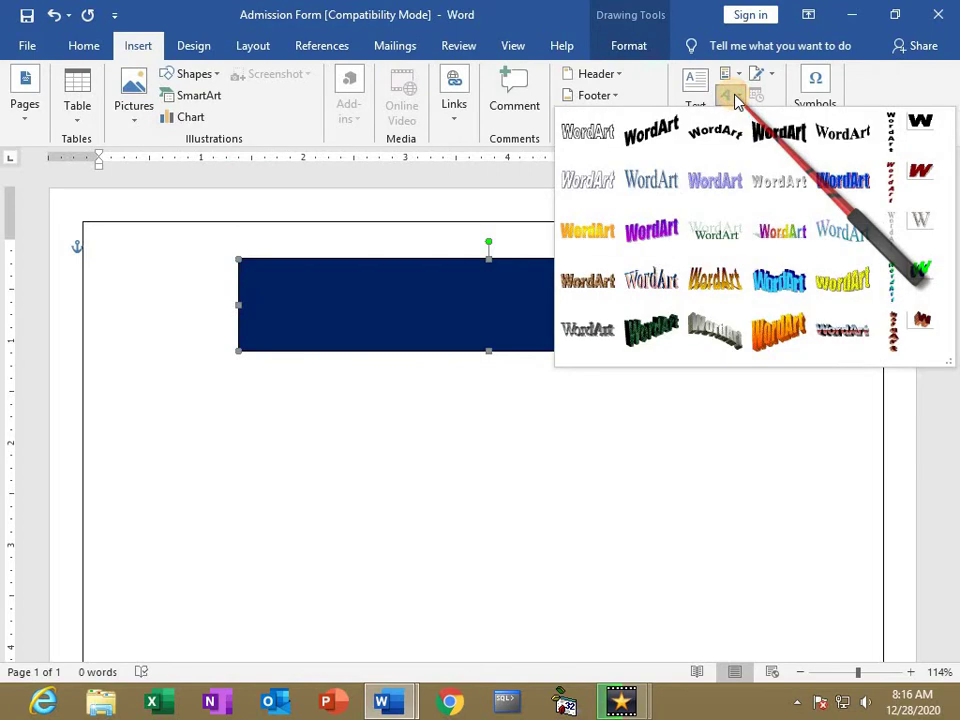
left_click(797, 190)
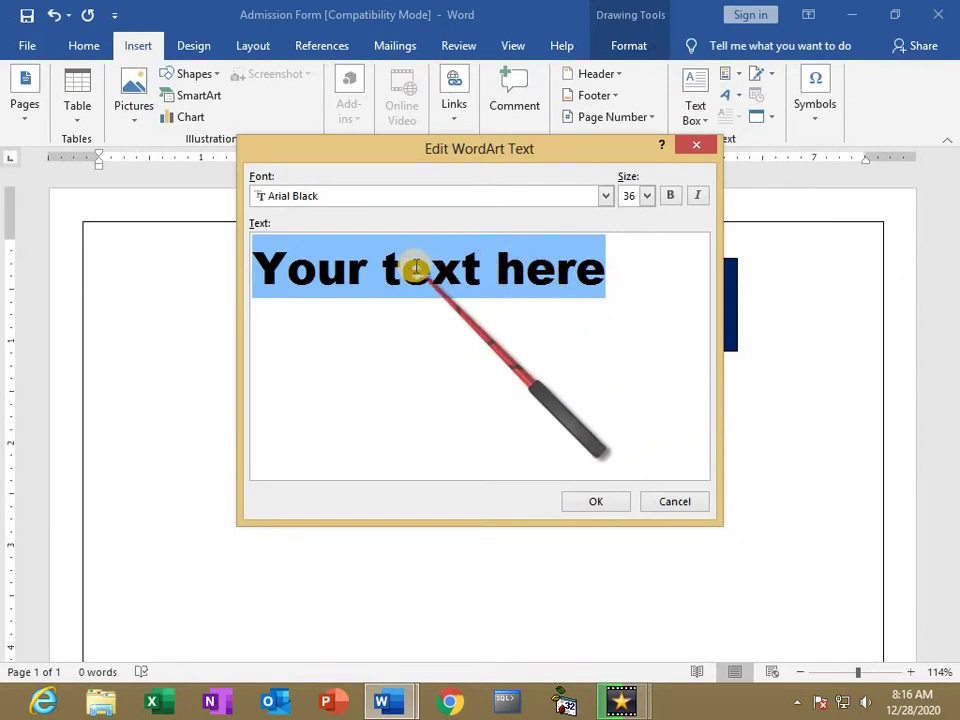
type("SA")
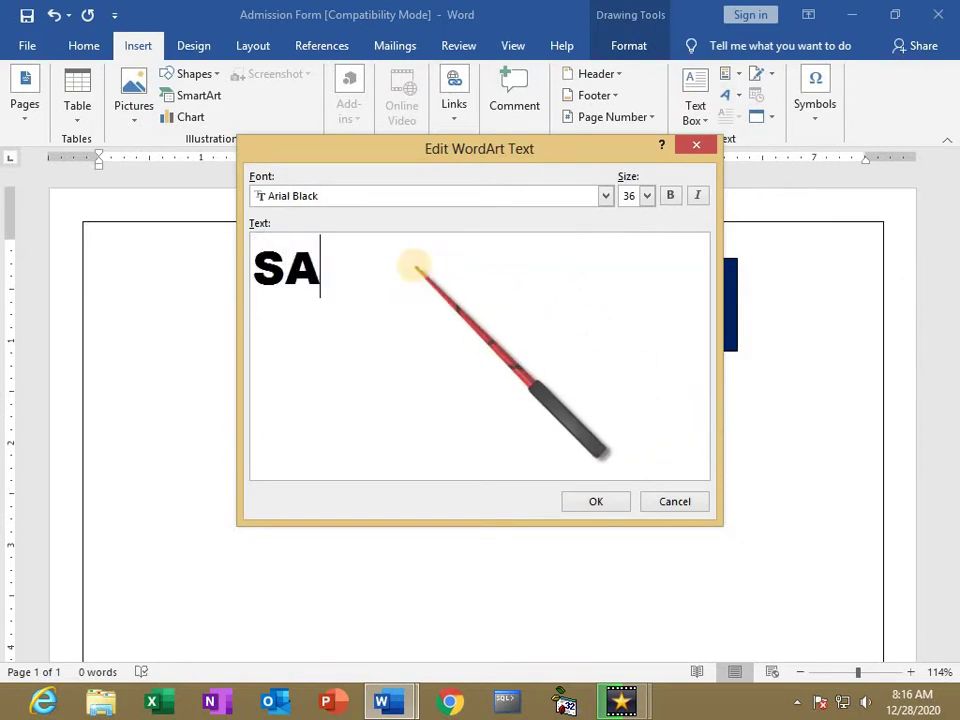
type("I SOFTWARE")
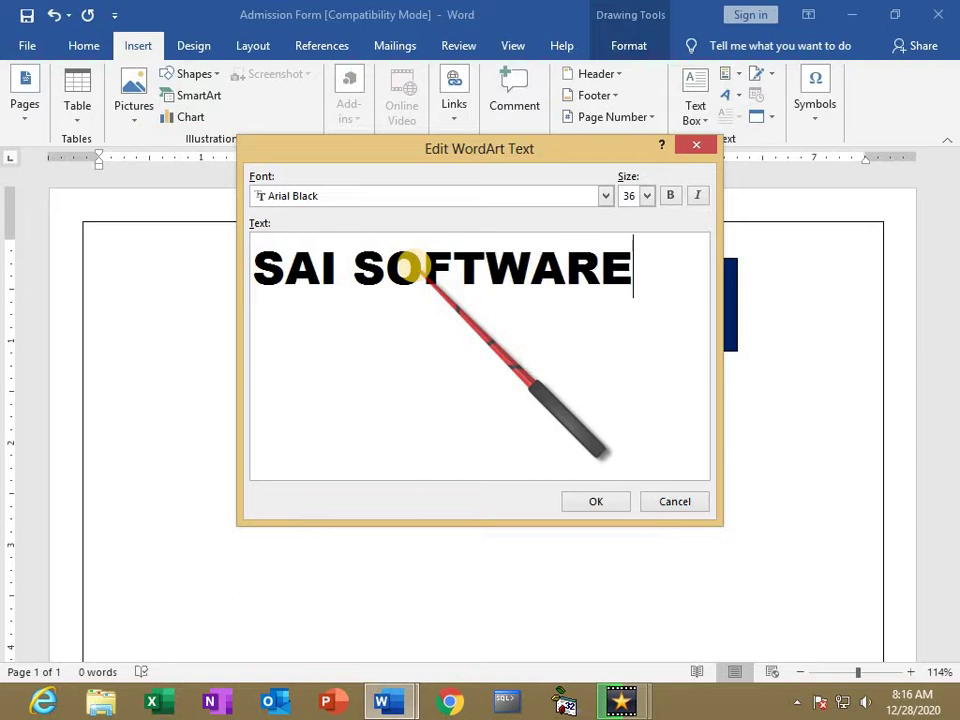
left_click(586, 495)
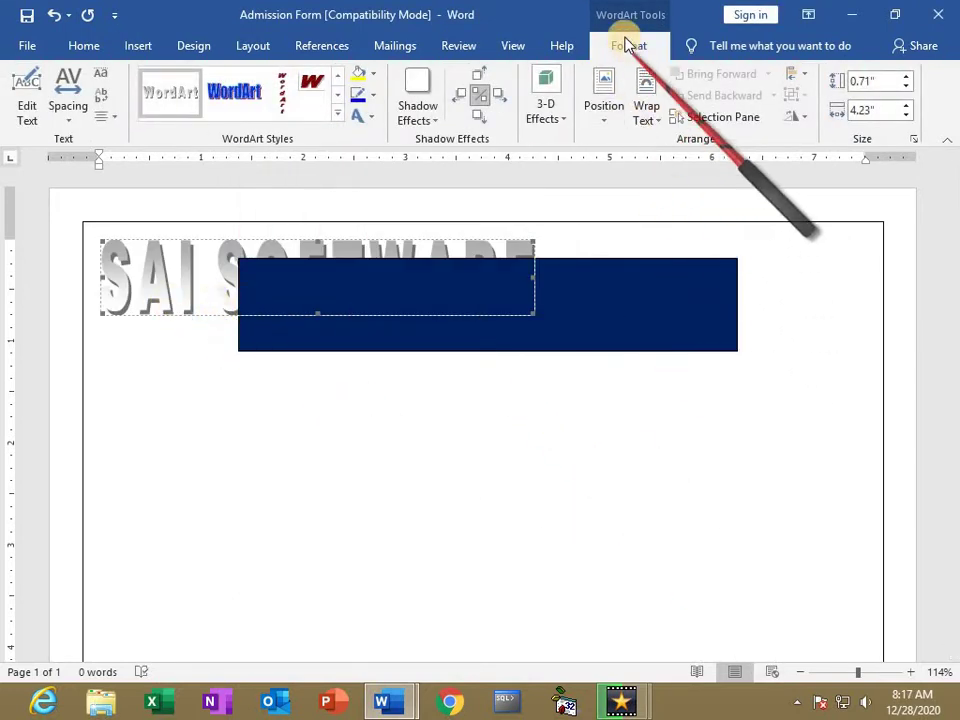
- Float the SAI SOFTWARE WordArt in front of text and make its letters white
left_click(650, 117)
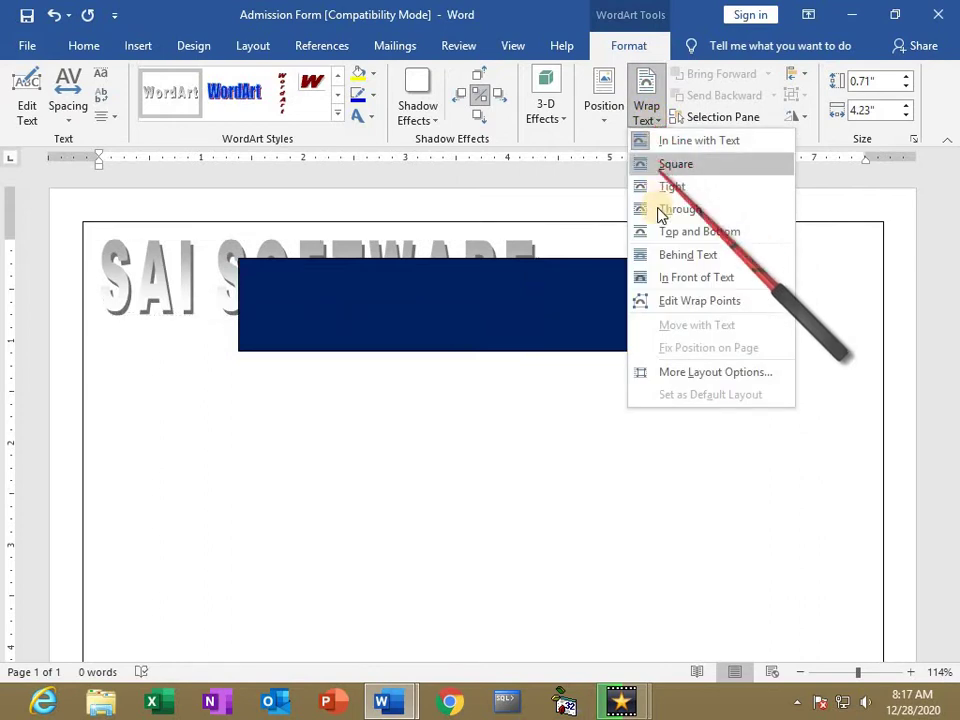
left_click(659, 278)
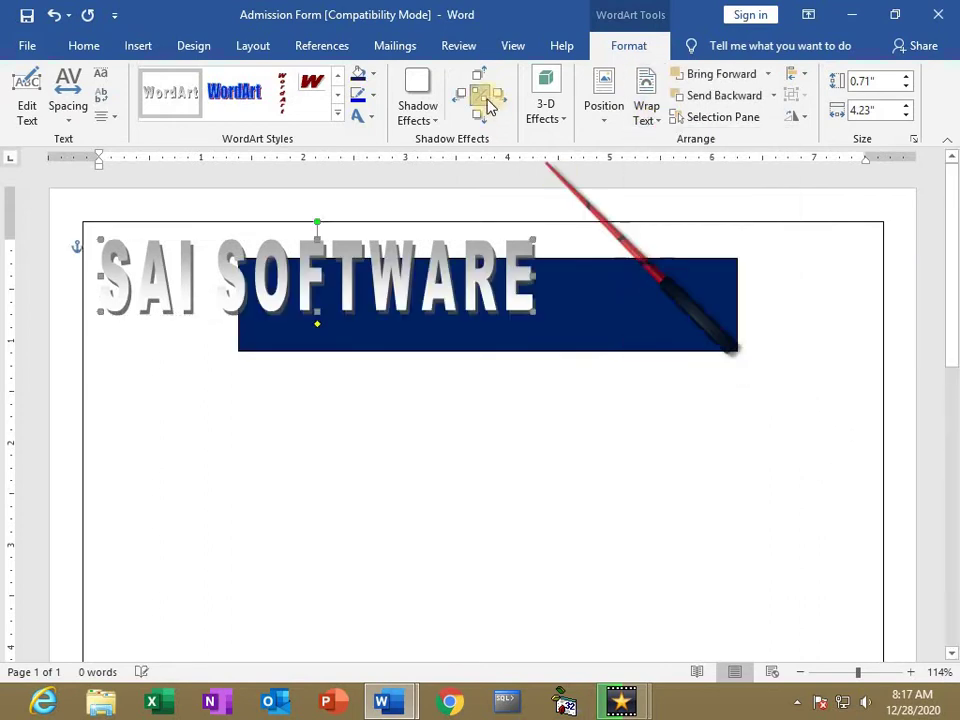
left_click(372, 76)
left_click(357, 121)
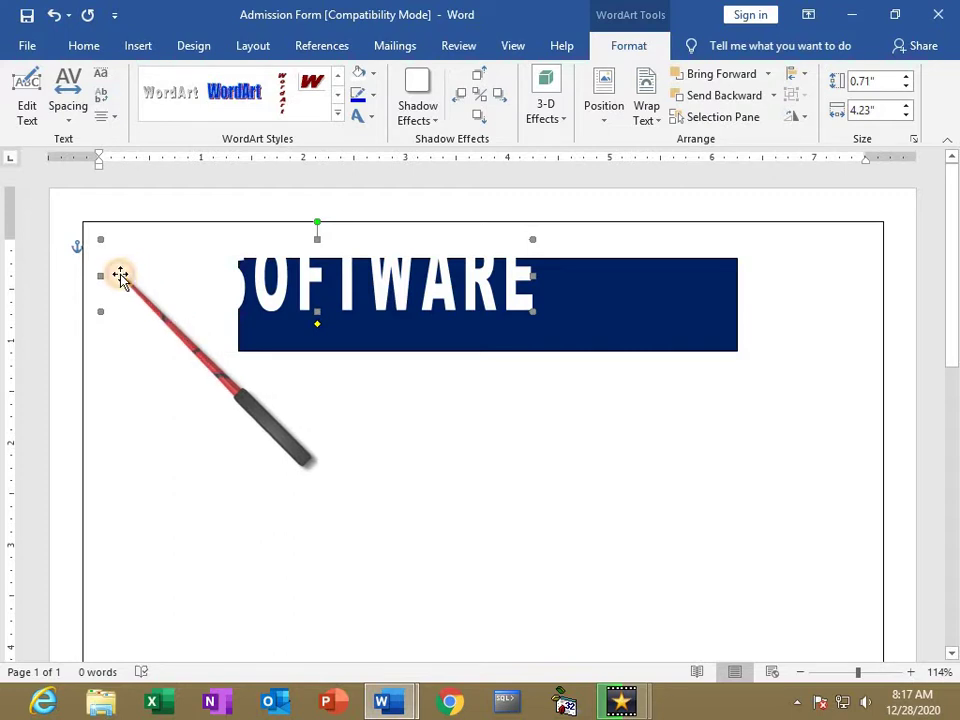
left_click_drag(120, 276, 269, 305)
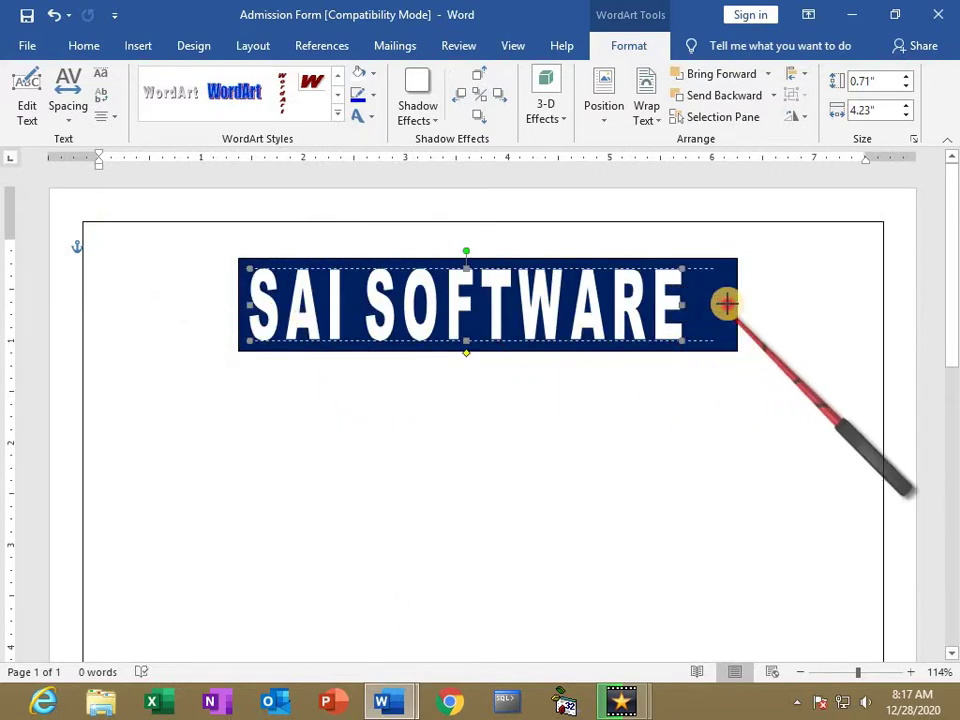
left_click_drag(713, 306, 755, 306)
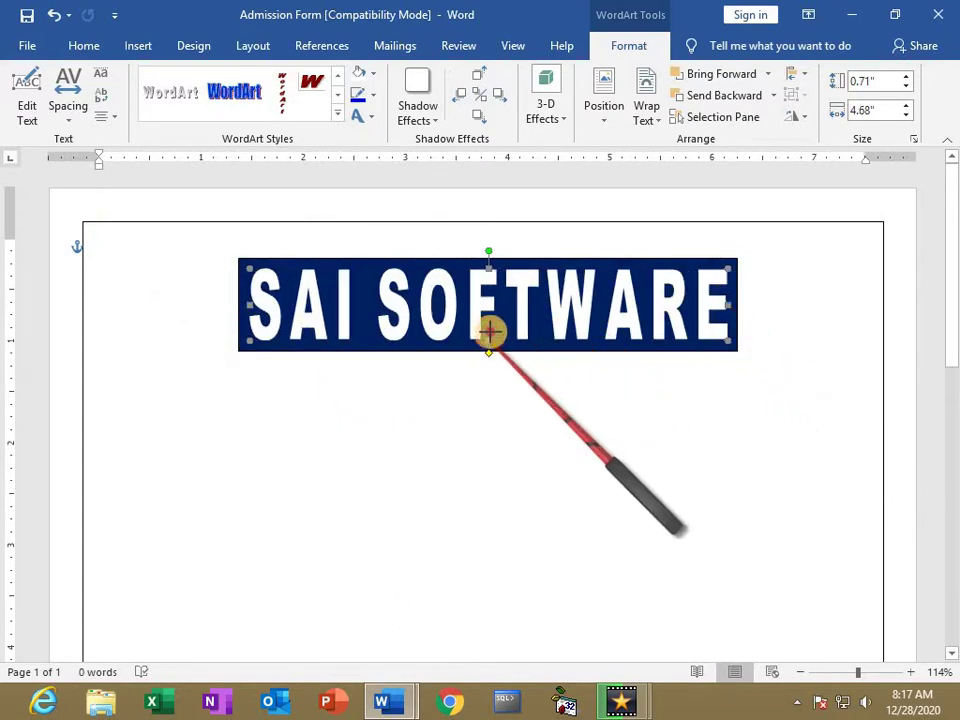
mouse_move(489, 330)
left_mouse_down()
mouse_move(489, 321)
mouse_move(492, 352)
mouse_move(489, 333)
left_mouse_up()
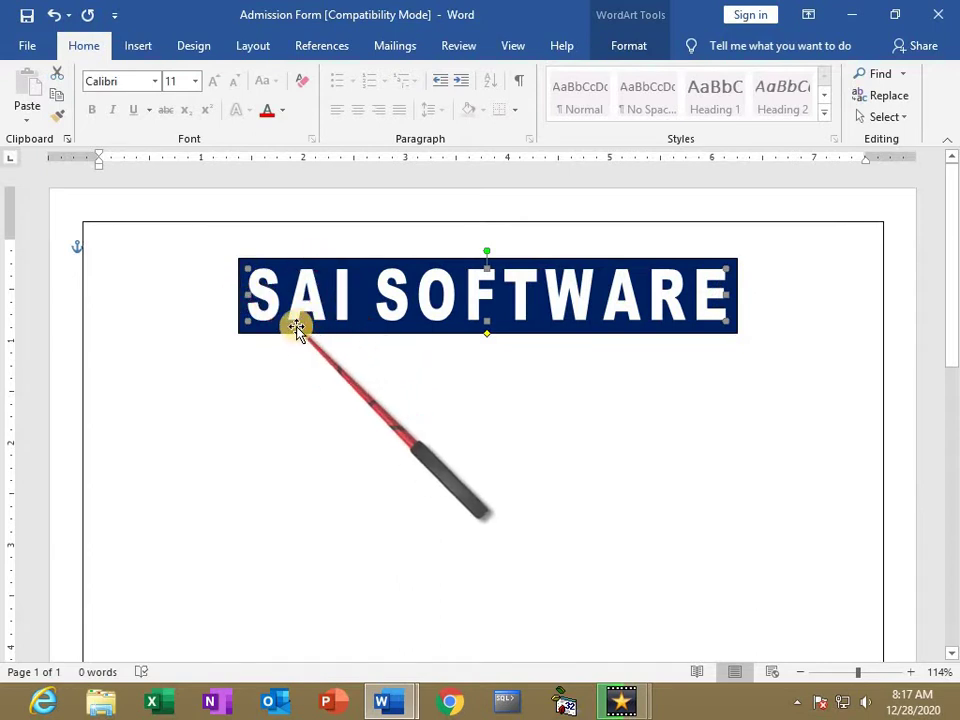
left_click(422, 260)
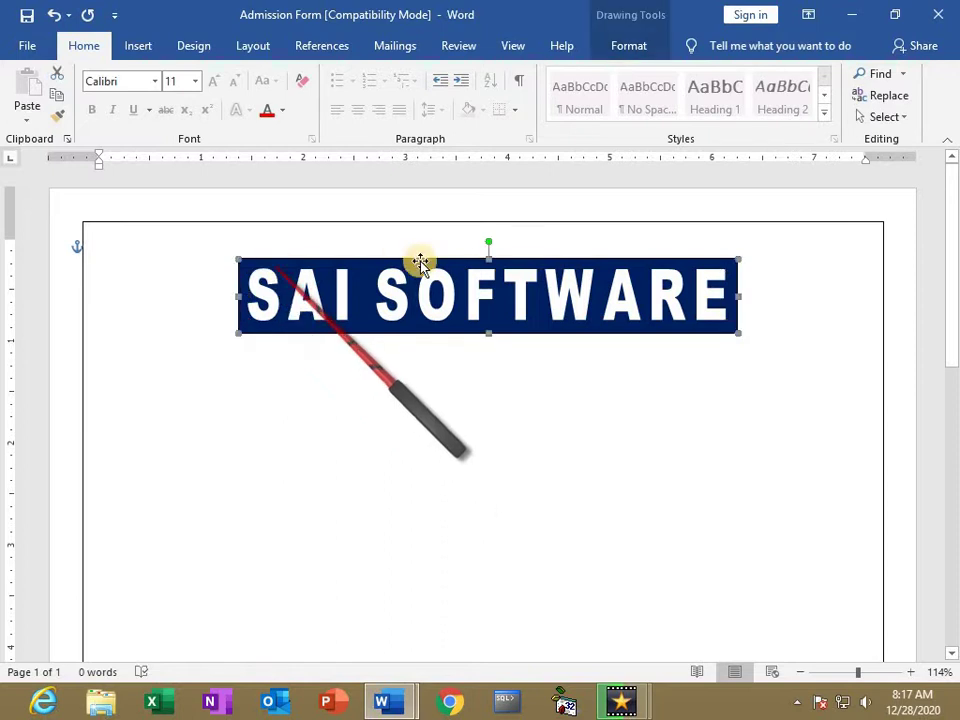
left_click(255, 290)
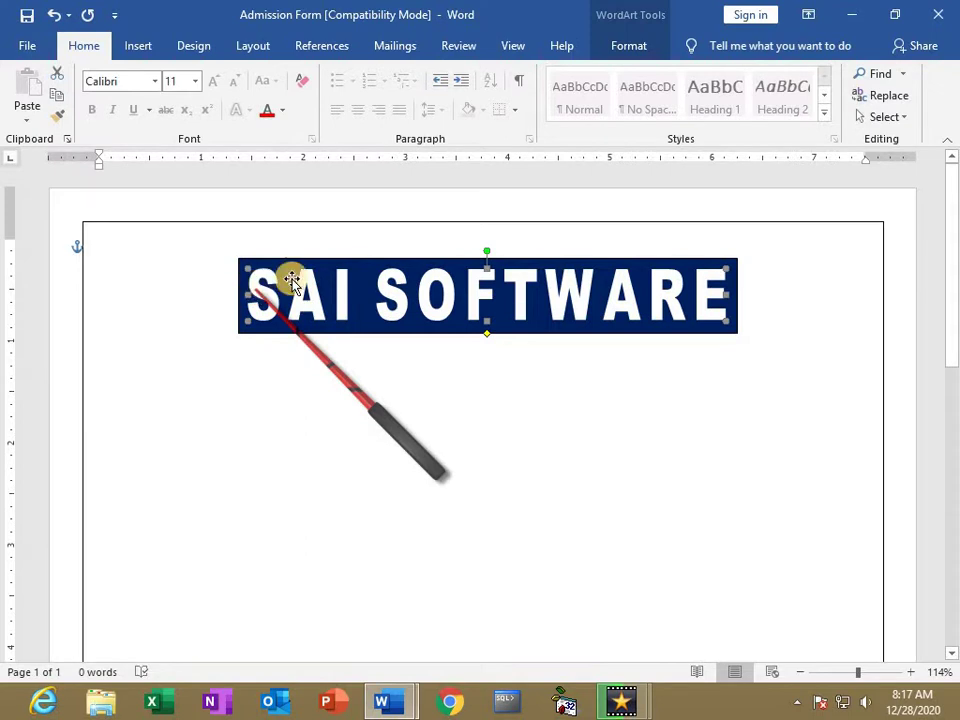
left_click(285, 296)
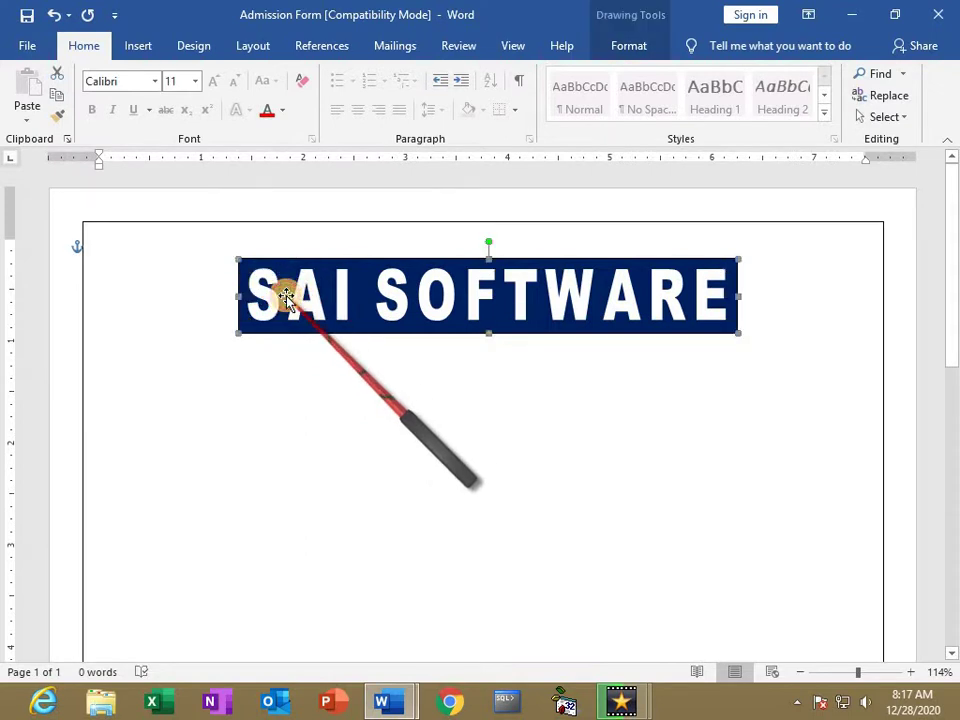
left_click(313, 300)
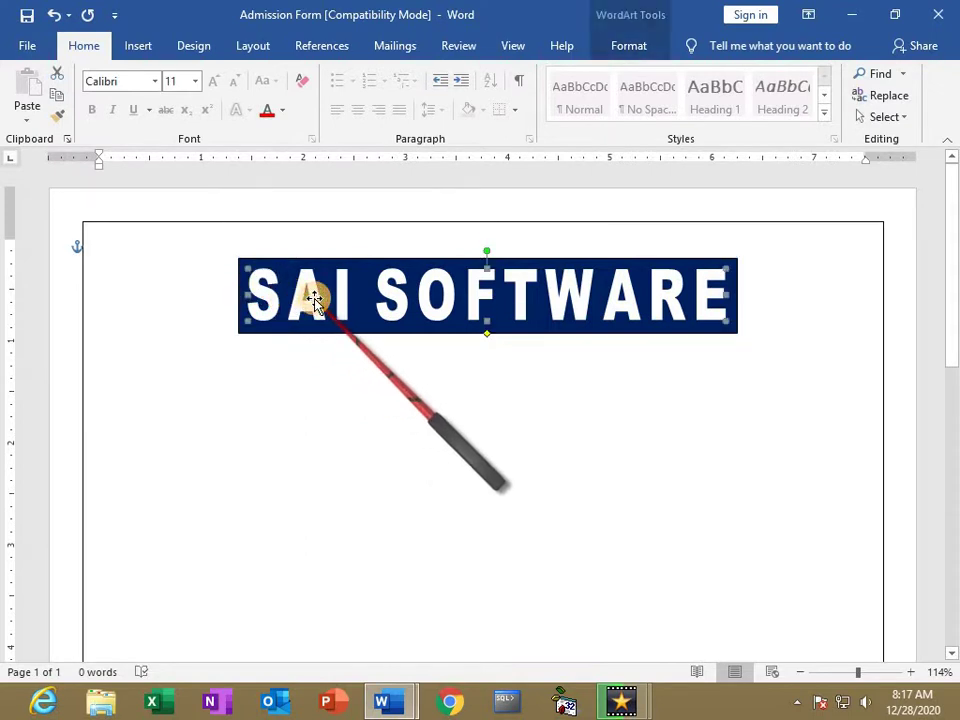
left_click(328, 300)
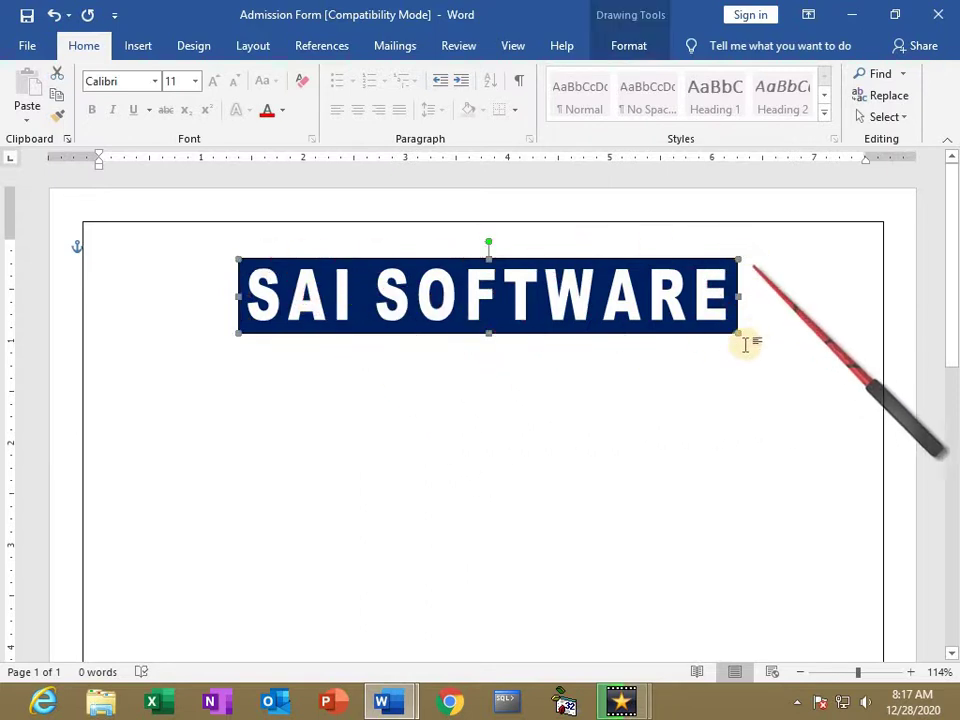
- Copy the navy banner just below itself, shorten the copy and fill it red
left_click(503, 305)
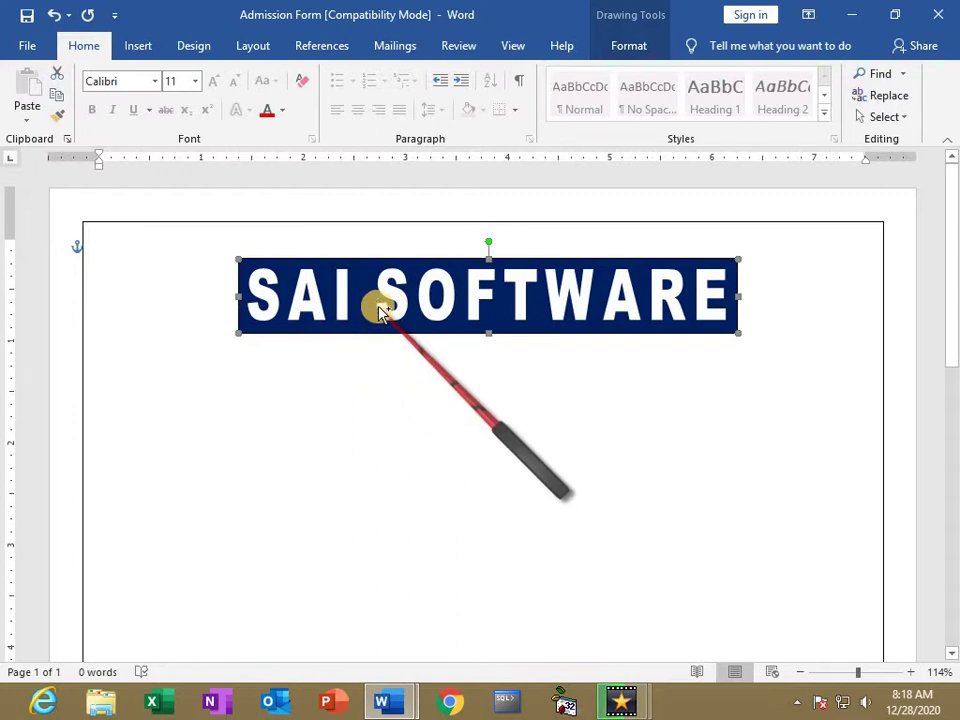
left_click_drag(383, 313, 363, 364)
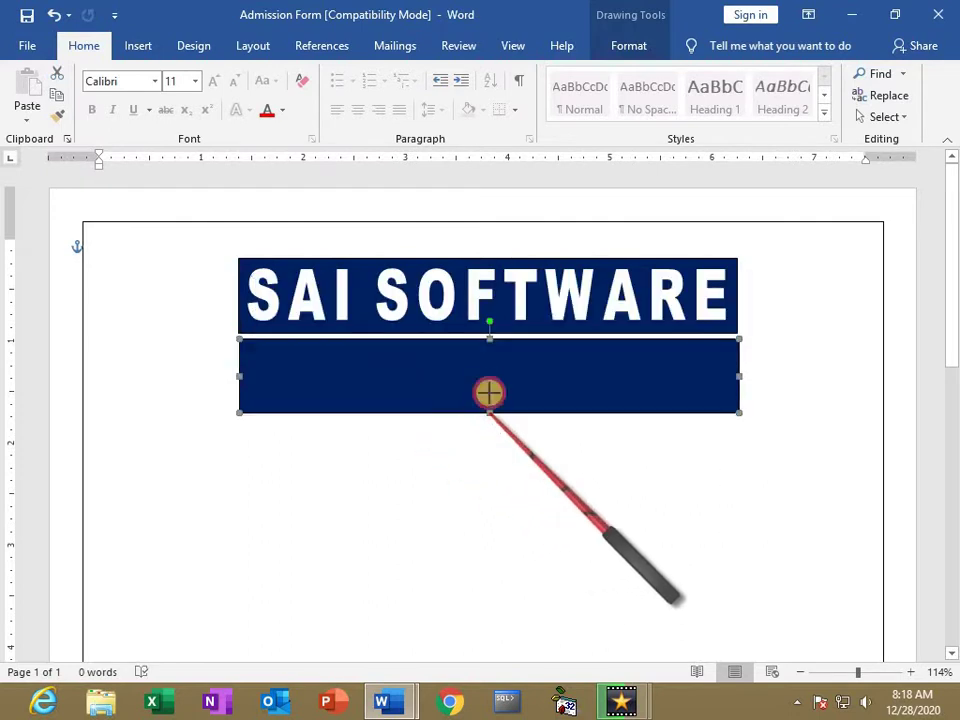
left_click_drag(489, 393, 490, 384)
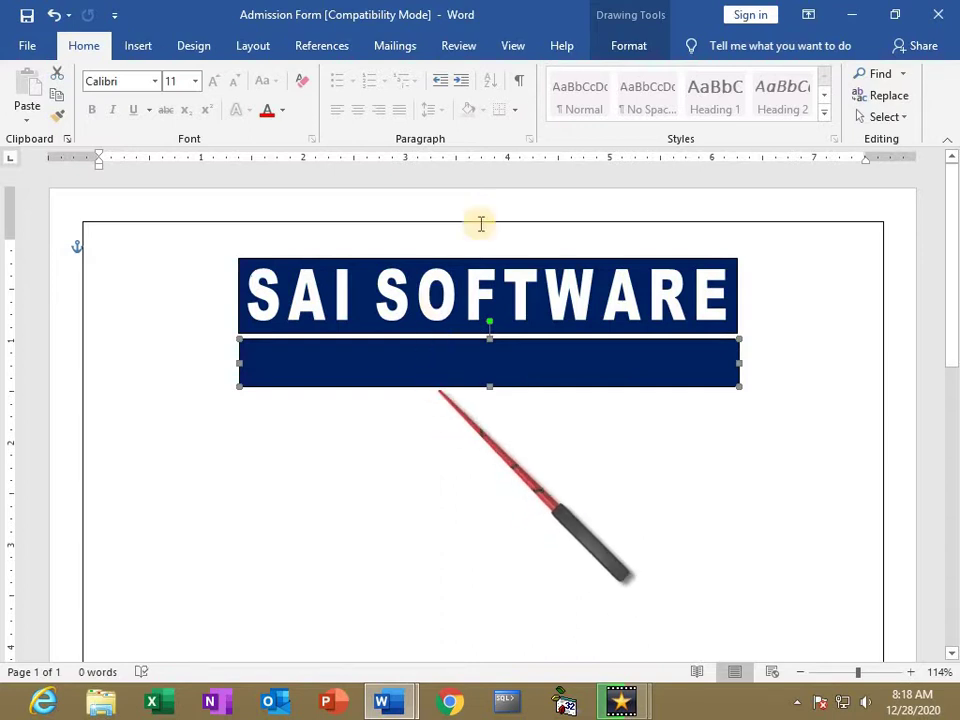
left_click(628, 45)
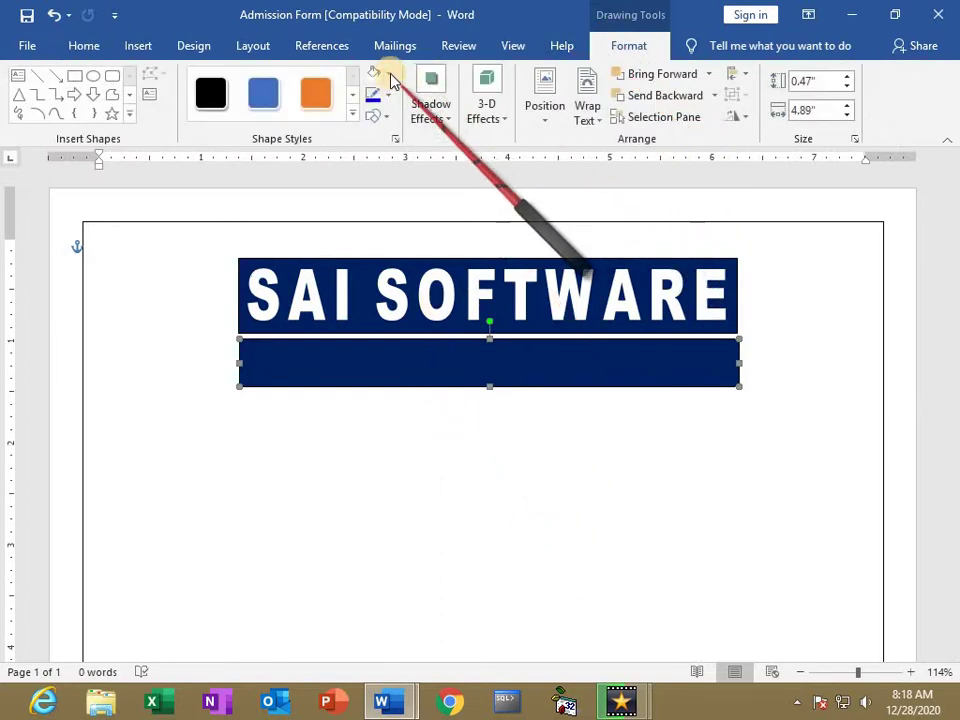
left_click(389, 73)
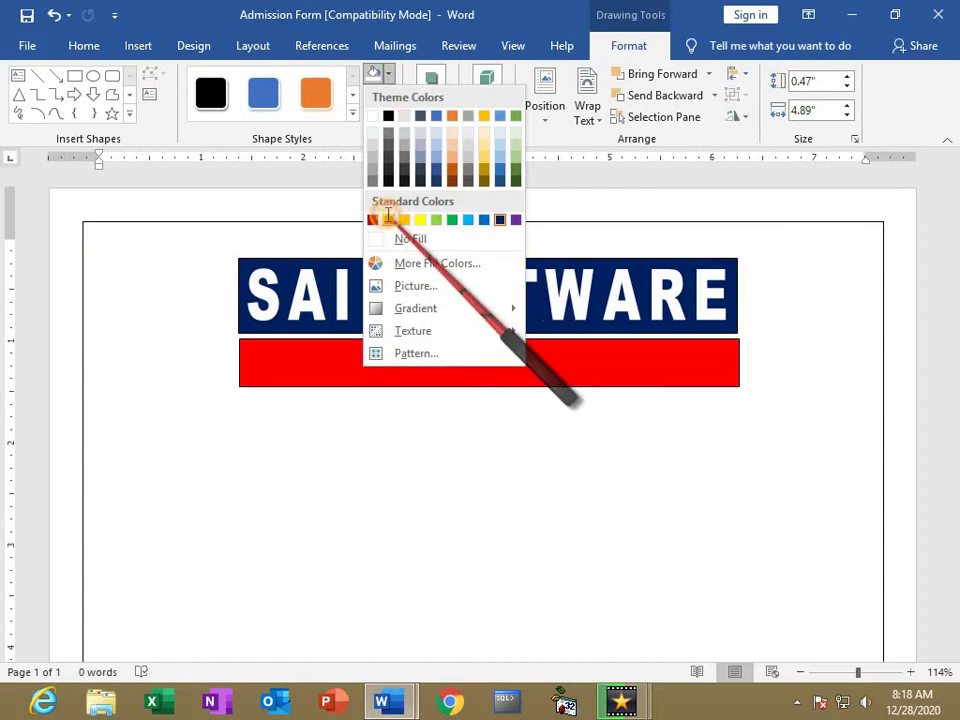
left_click(388, 217)
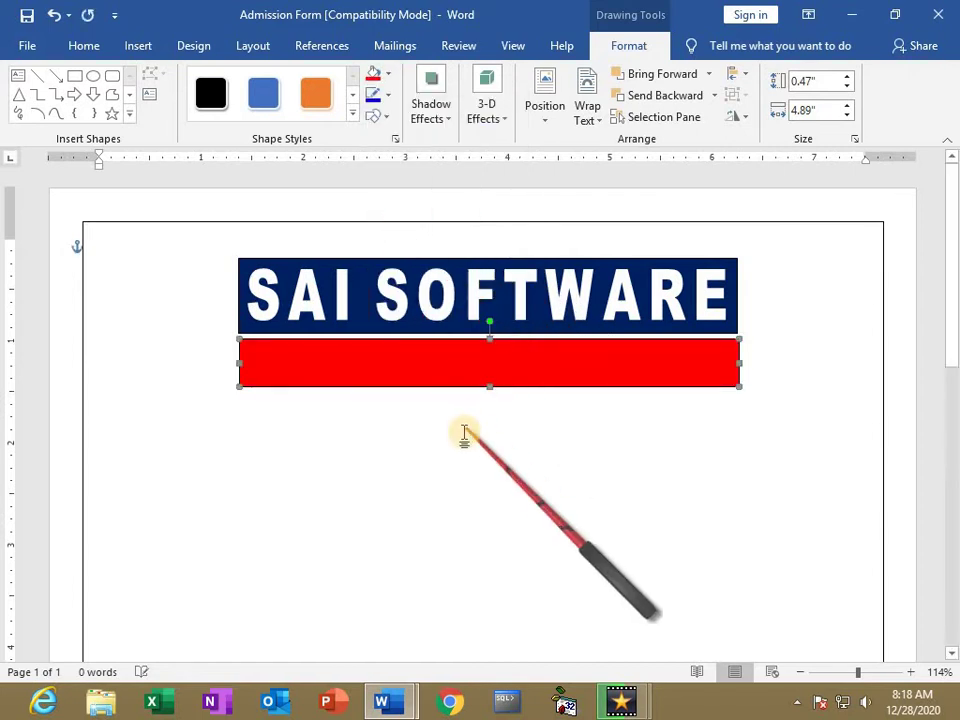
left_click(428, 305)
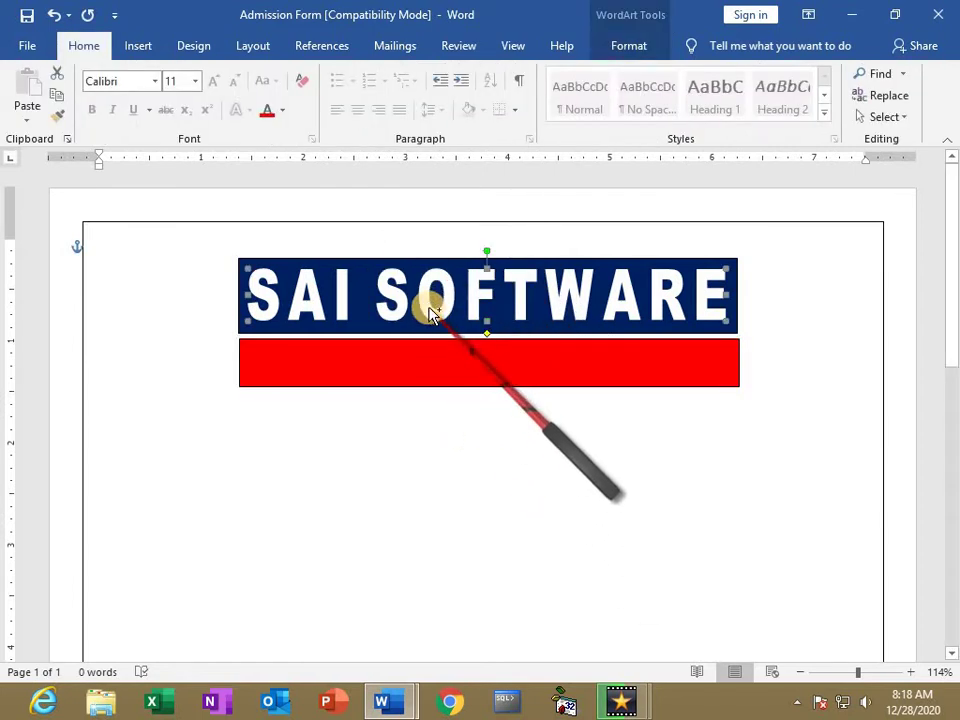
- Copy the WordArt onto the red bar, change it to 'SOLUTIONS' with Very Loose spacing
left_click_drag(432, 313, 451, 327)
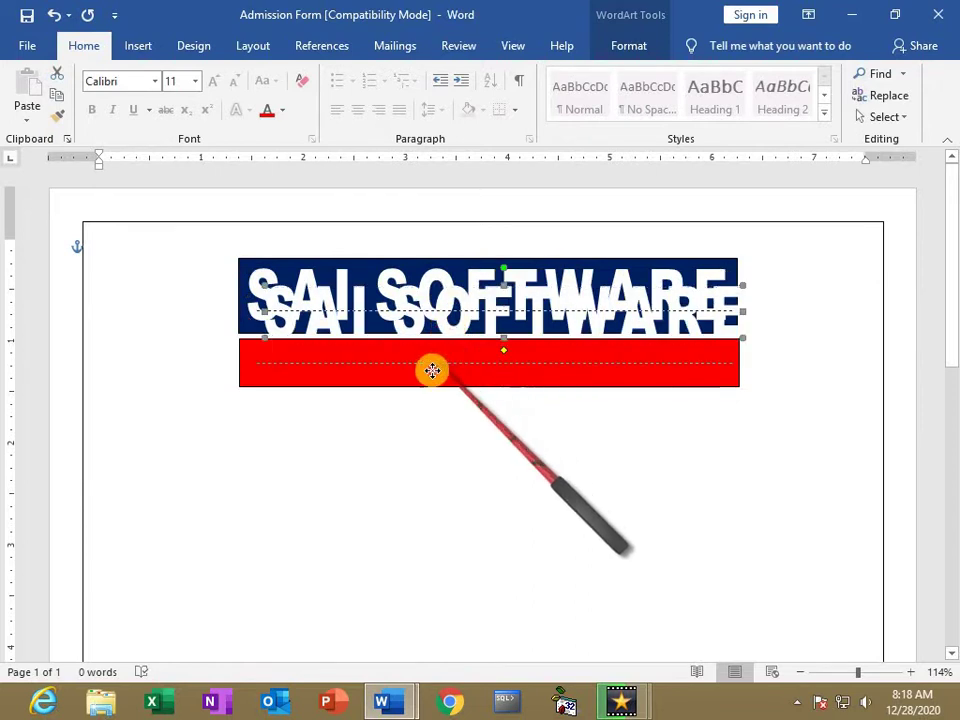
left_click_drag(443, 347, 431, 373)
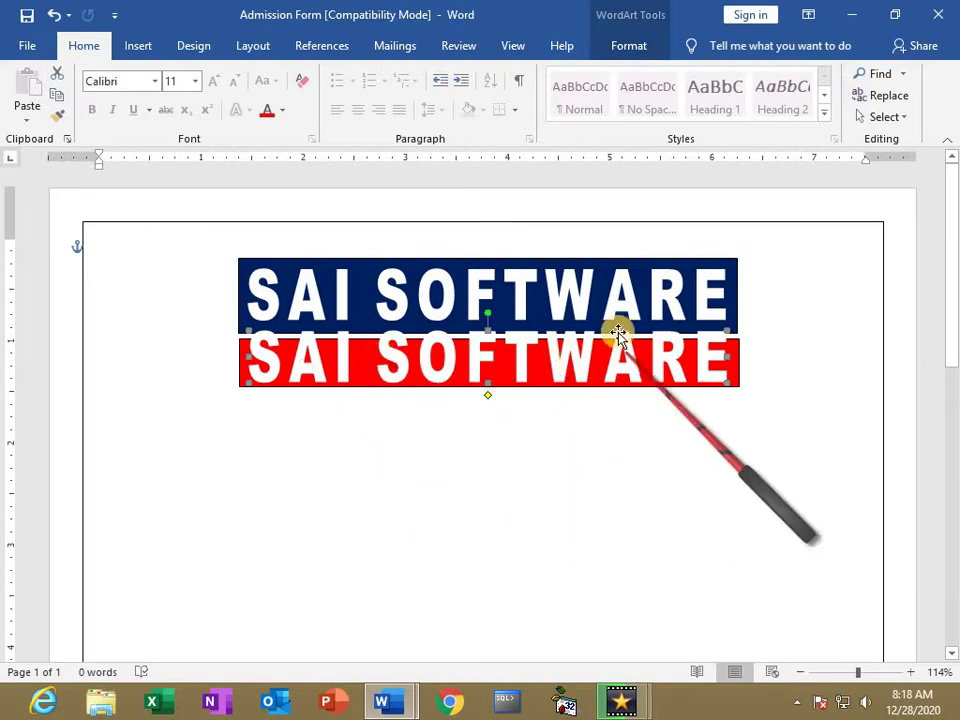
left_click(624, 46)
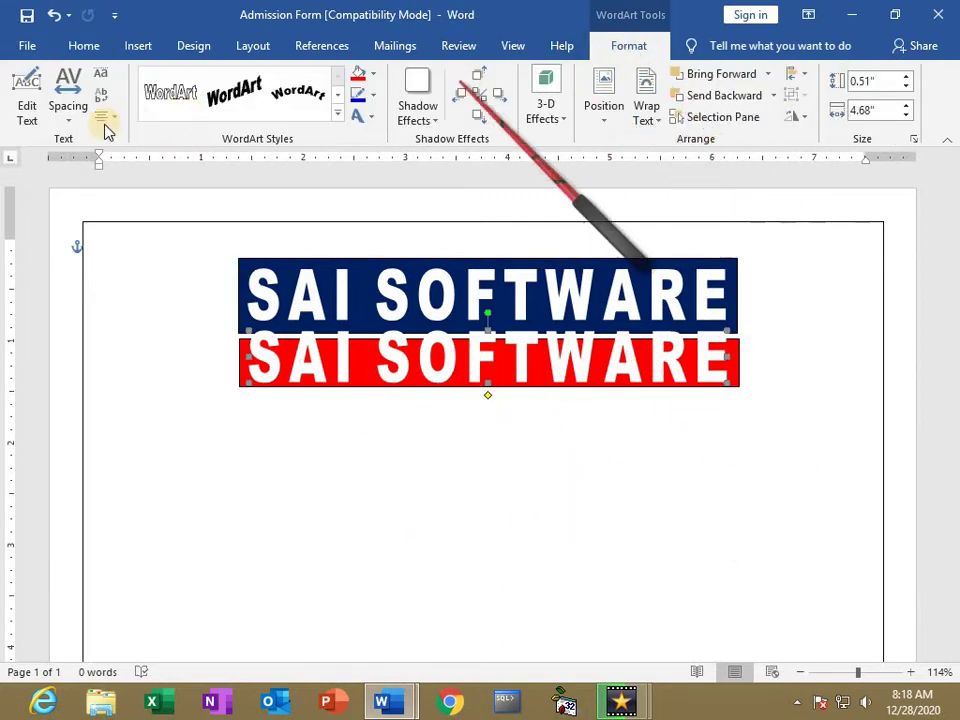
left_click(27, 108)
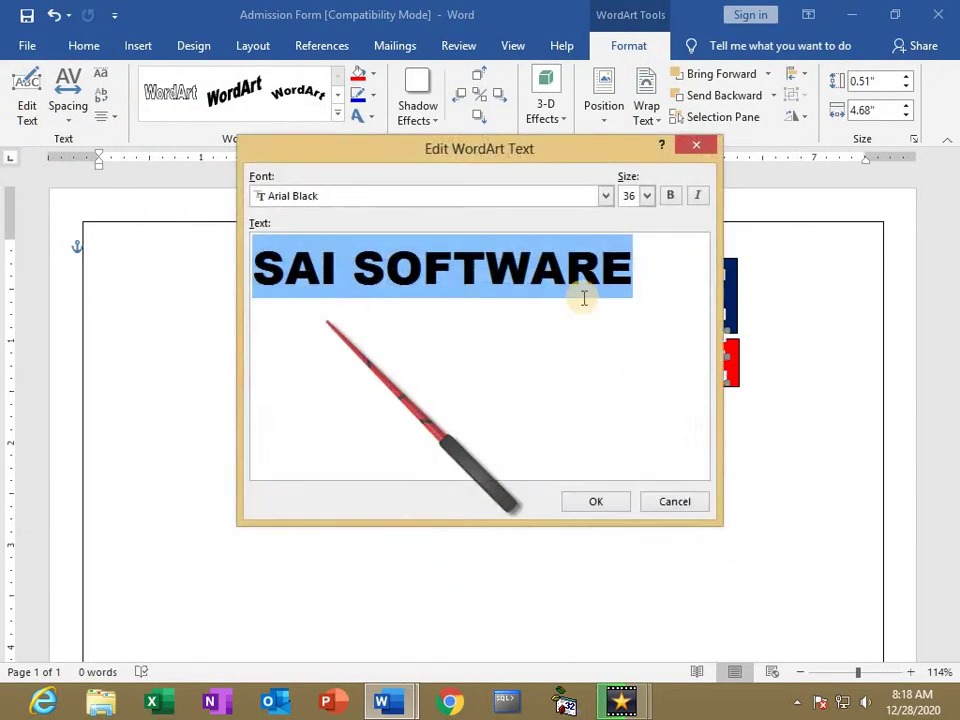
type("S O L U T I O N S")
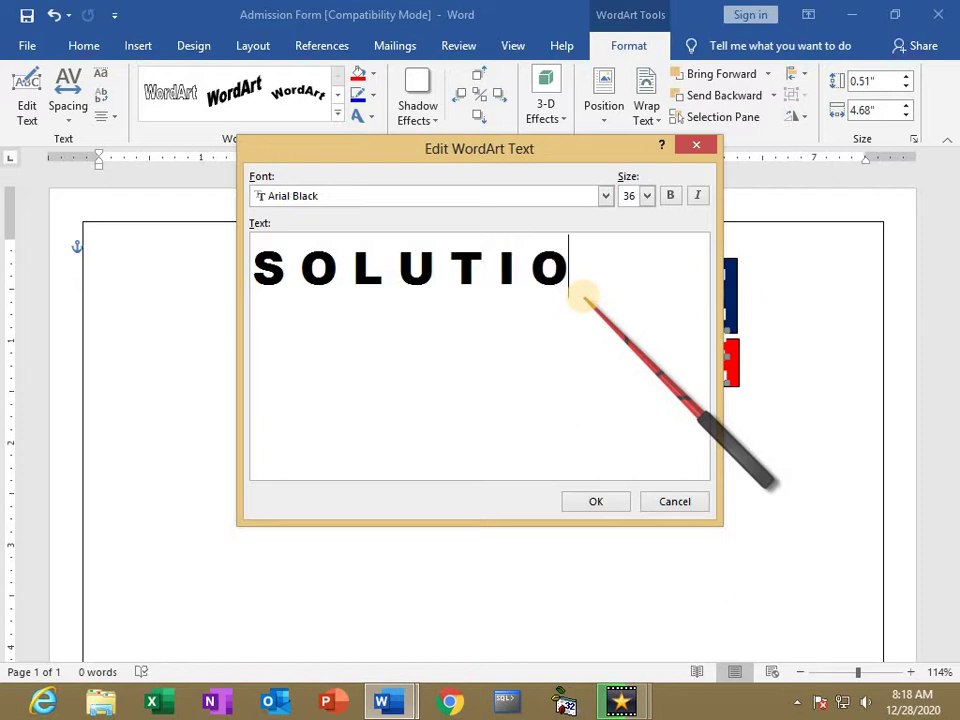
left_click(595, 501)
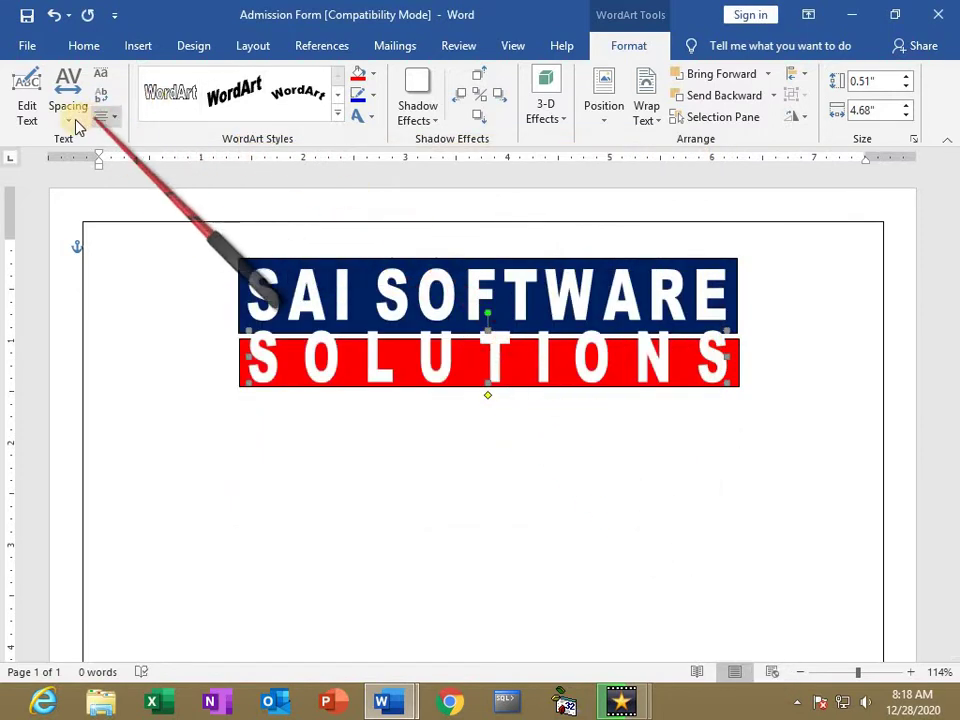
left_click(70, 112)
left_click(85, 232)
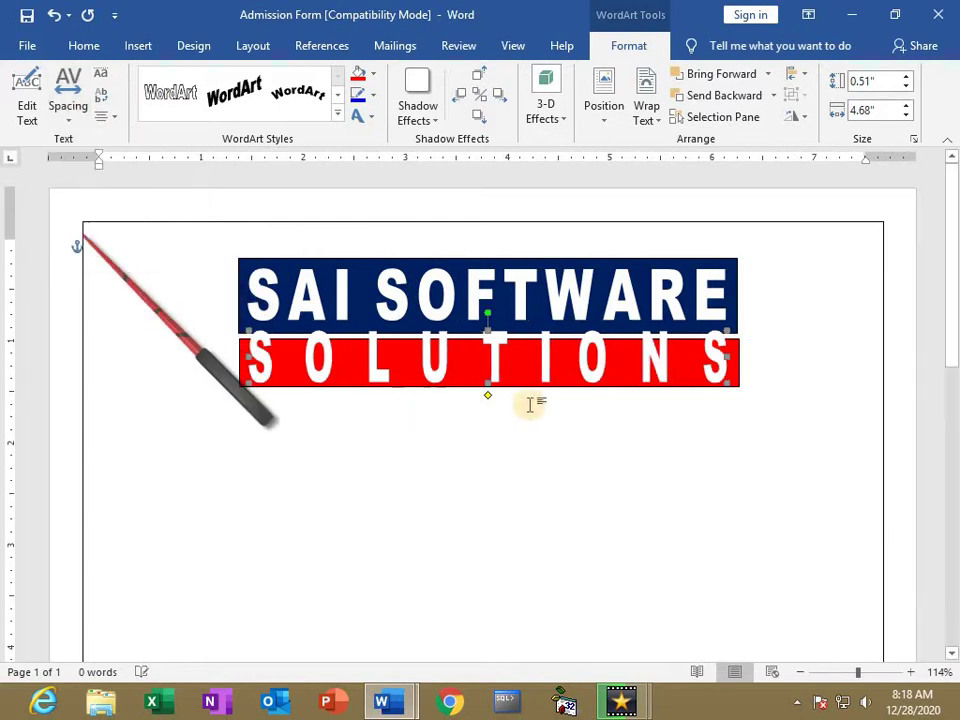
left_click_drag(487, 342, 487, 353)
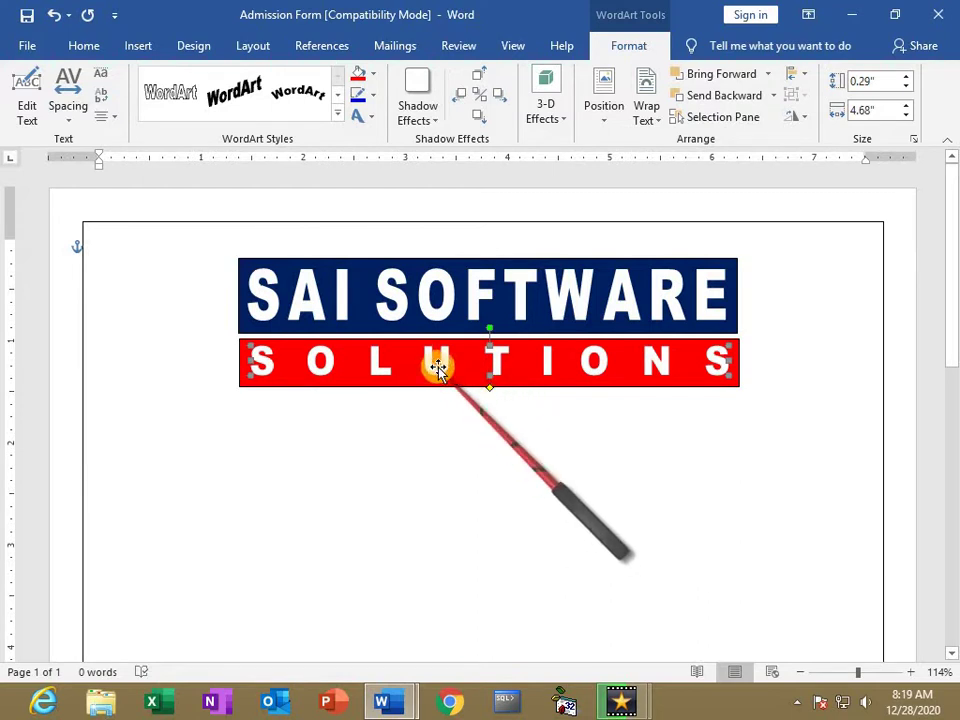
- Make the lower WordArt dark blue, reading 'AN ISO 9001 -2015 CERTIFIED COMPANY'
left_click(281, 455)
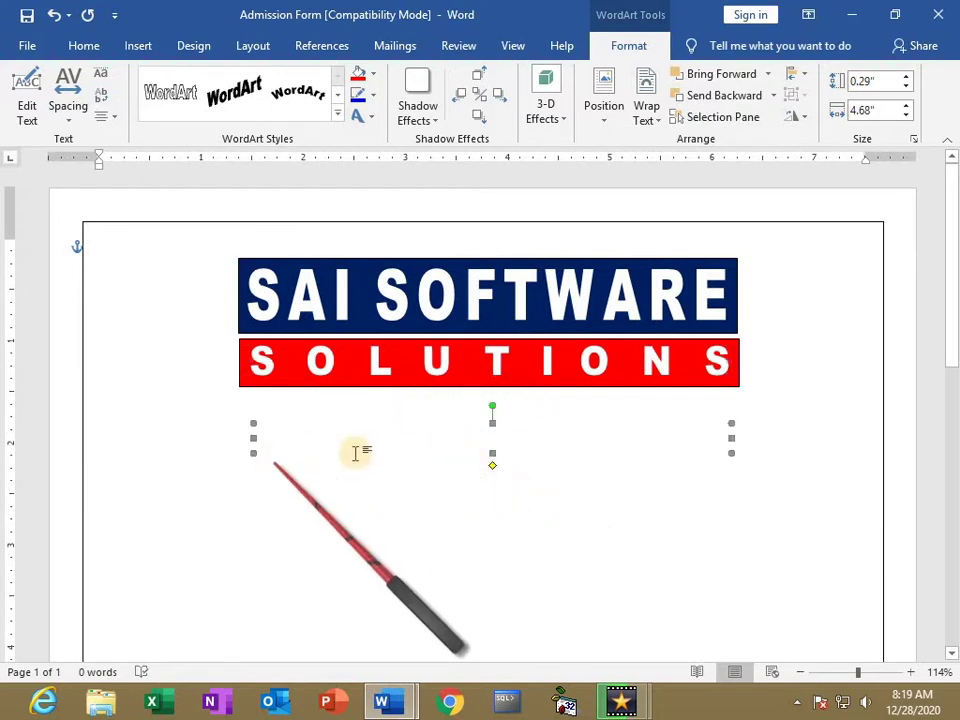
left_click(373, 75)
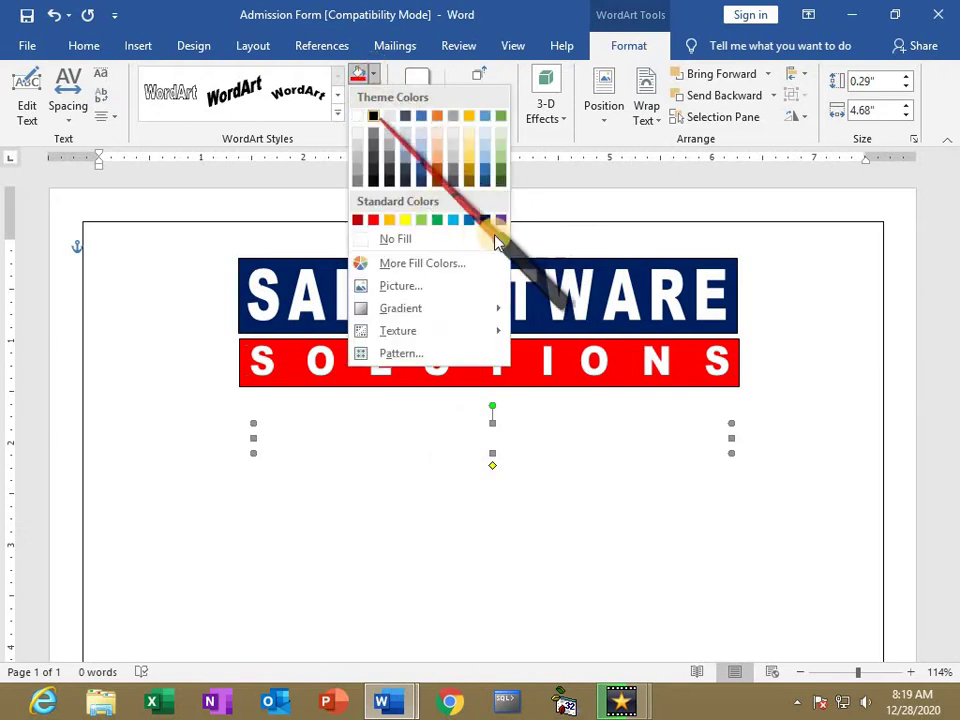
left_click(486, 220)
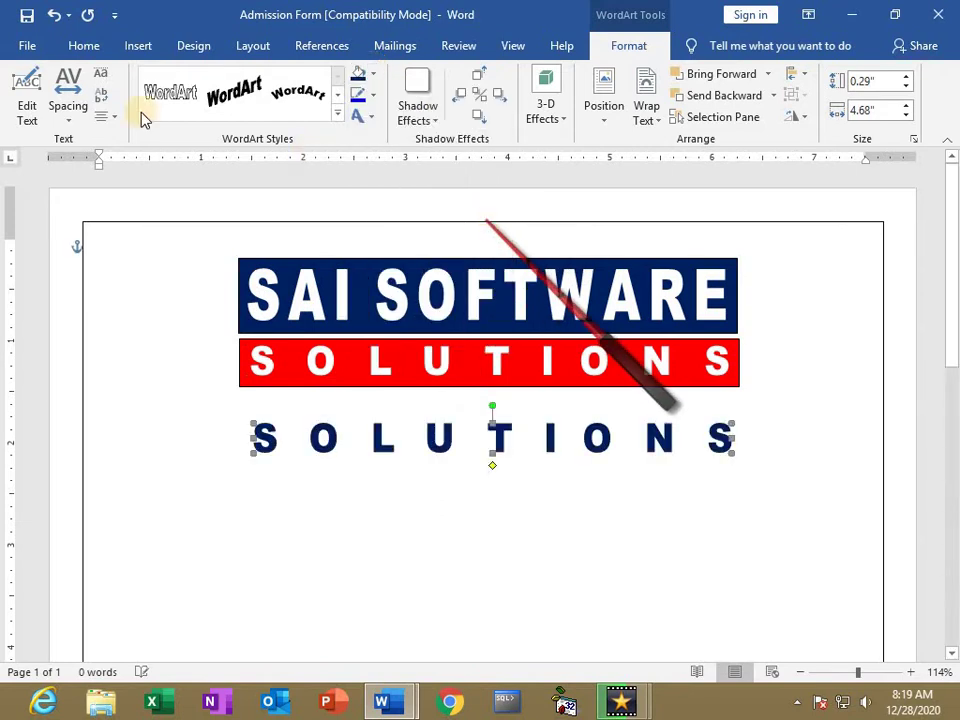
left_click(27, 110)
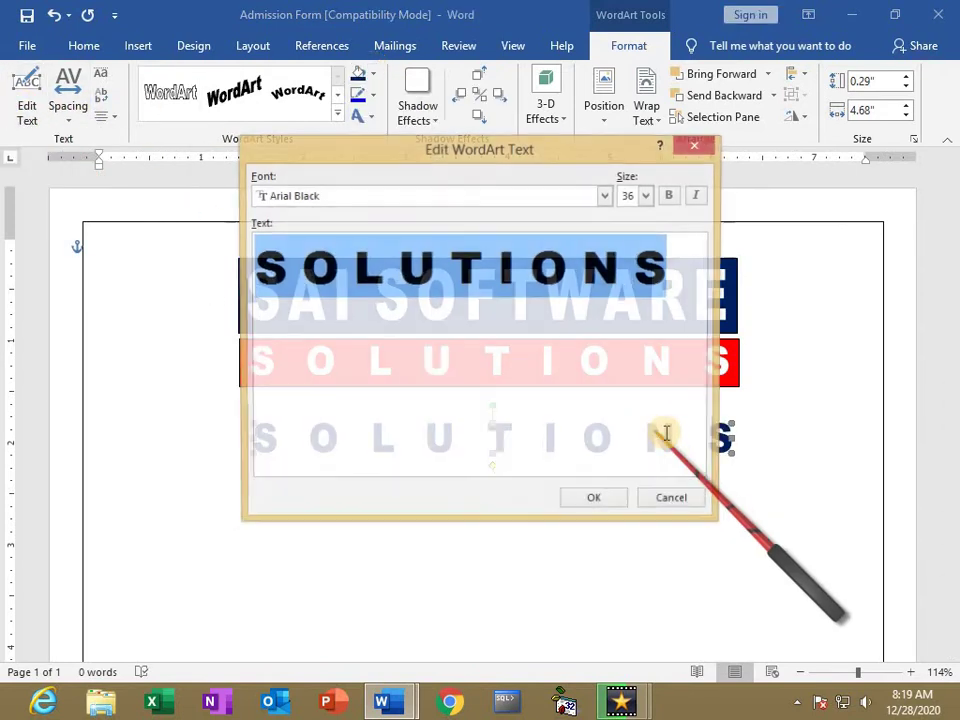
type("AN ISO 9001 -201")
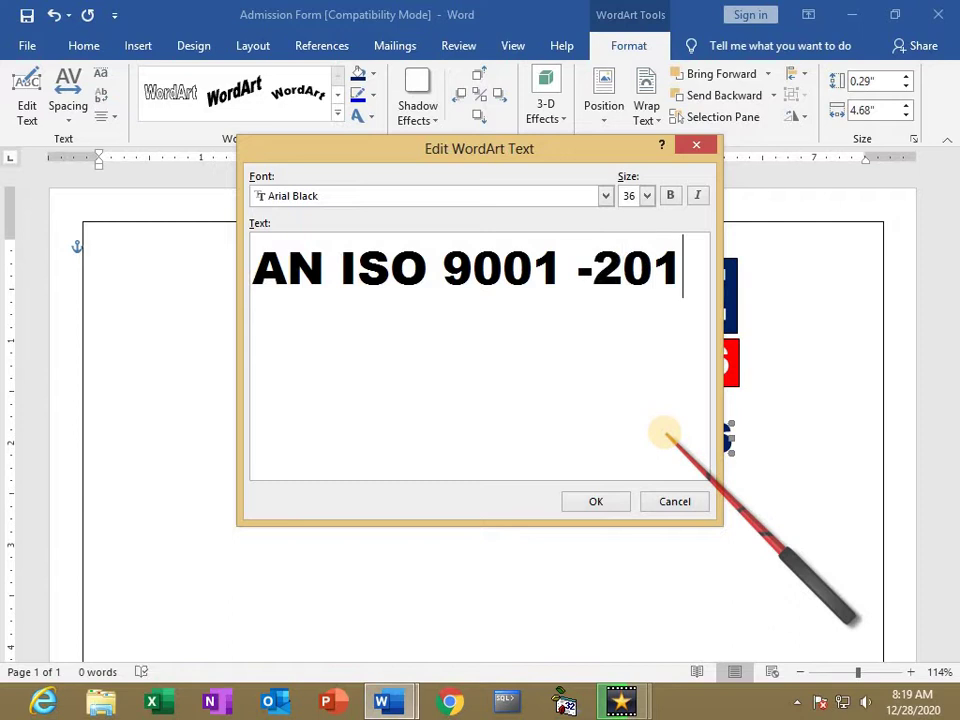
type("5 CERTIFIED COMPANY")
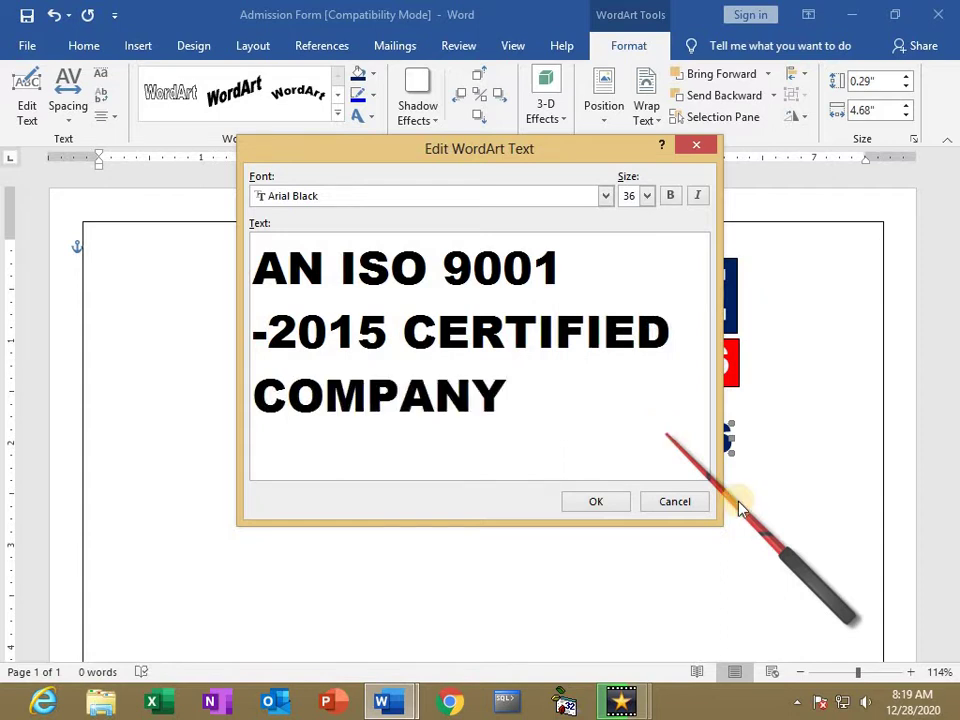
left_click(592, 505)
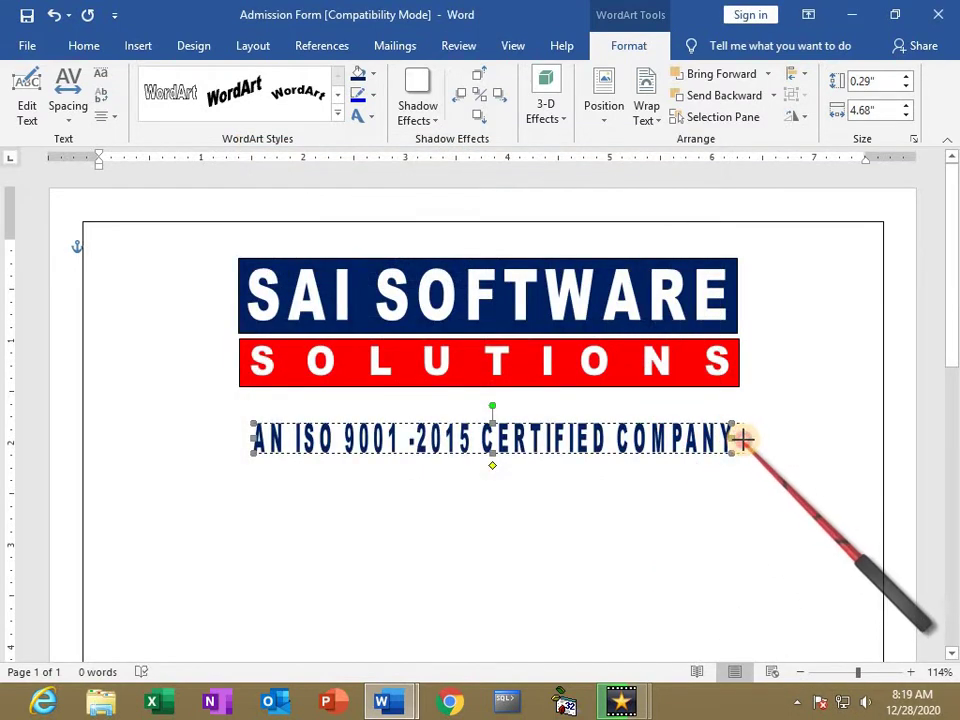
- Resize the tagline to the banner's width and tuck it under the red bar
left_click_drag(738, 438, 745, 438)
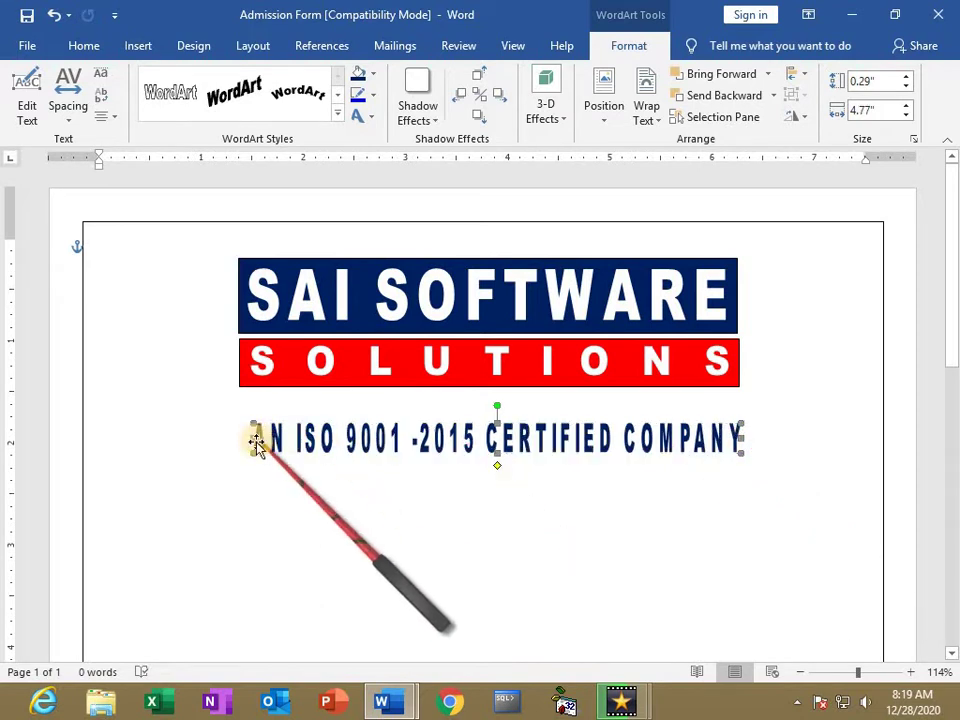
left_click_drag(254, 437, 240, 437)
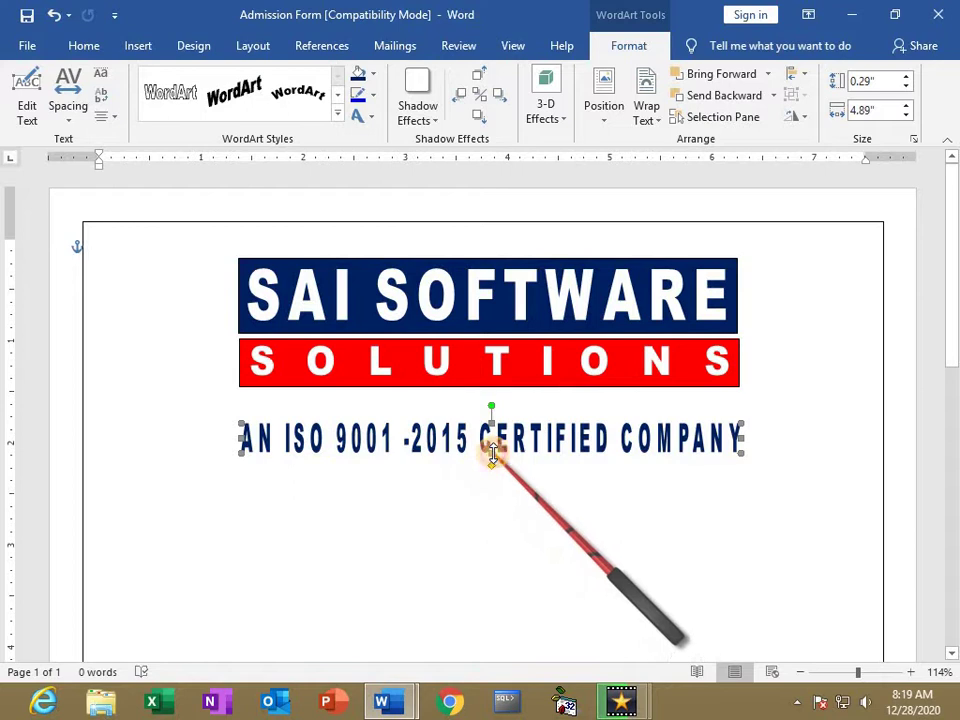
left_click_drag(433, 452, 420, 395)
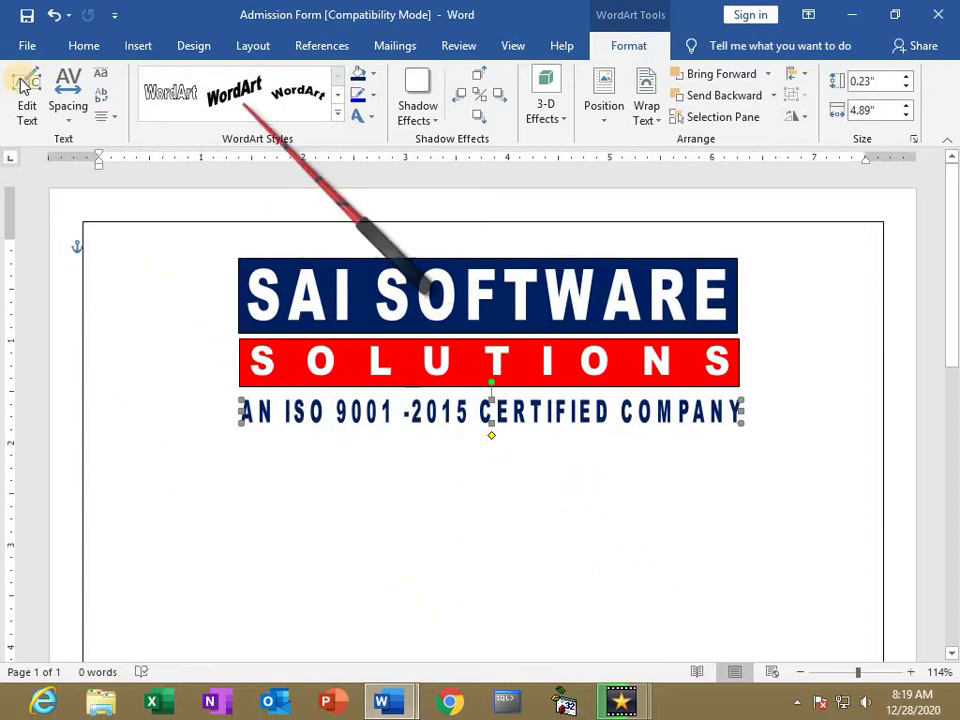
- Select the three WordArt logo pieces together and group them into one object
left_click(83, 45)
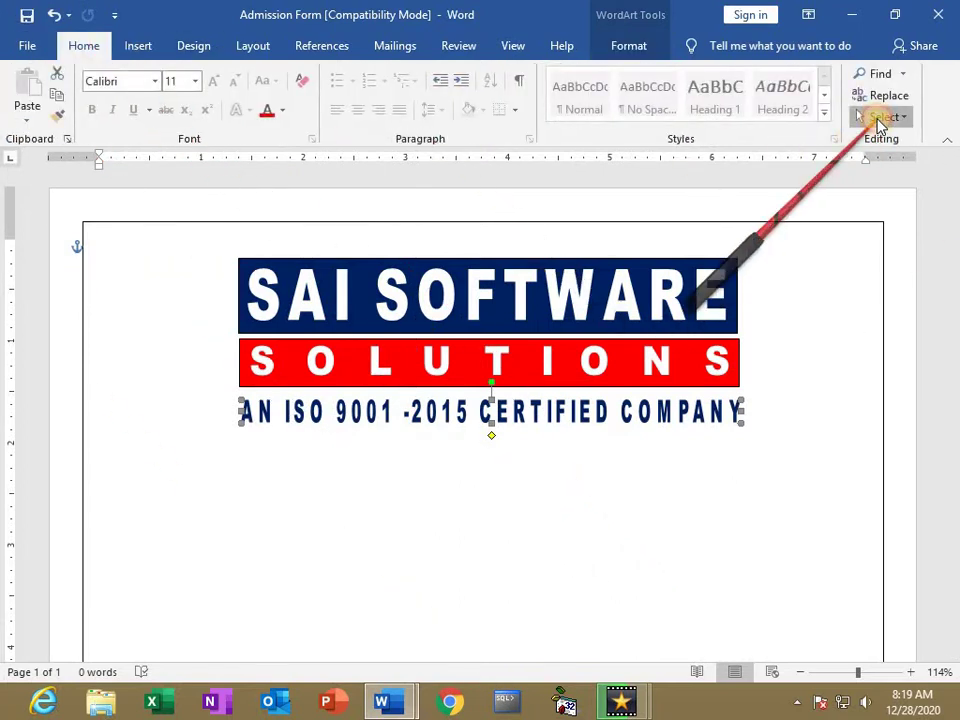
left_click(882, 117)
left_click(737, 165)
left_click_drag(186, 226, 825, 510)
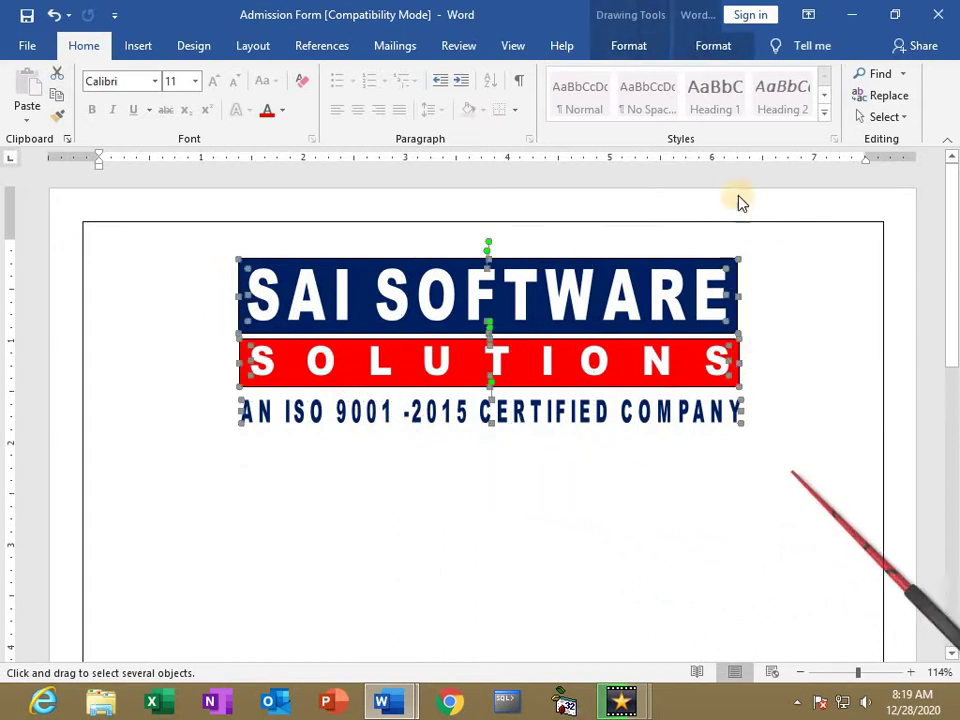
left_click(645, 46)
left_click(713, 46)
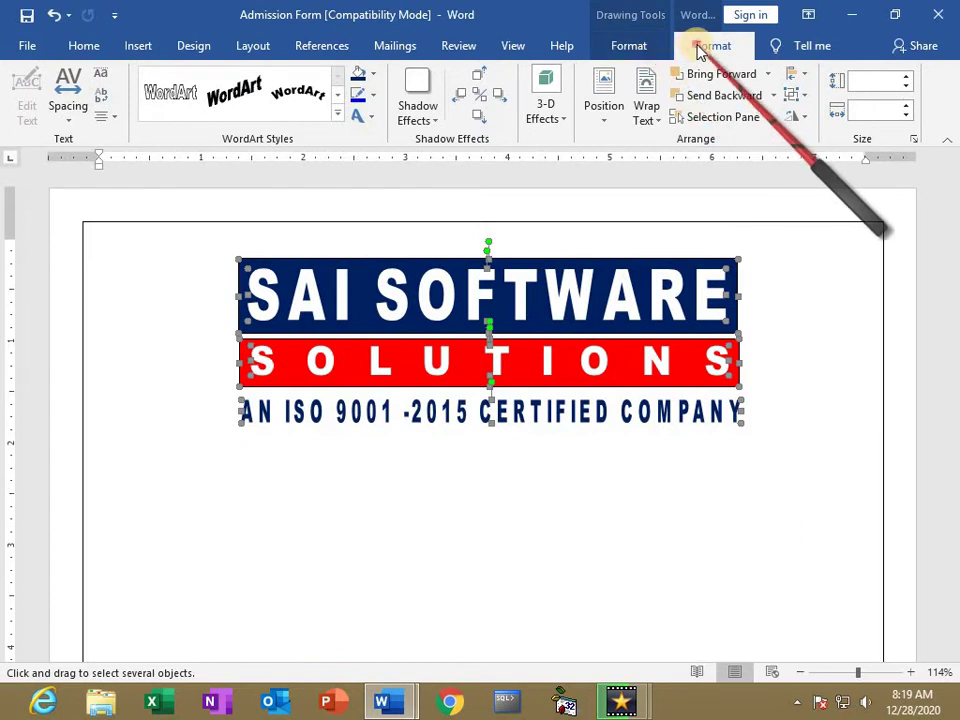
left_click(651, 45)
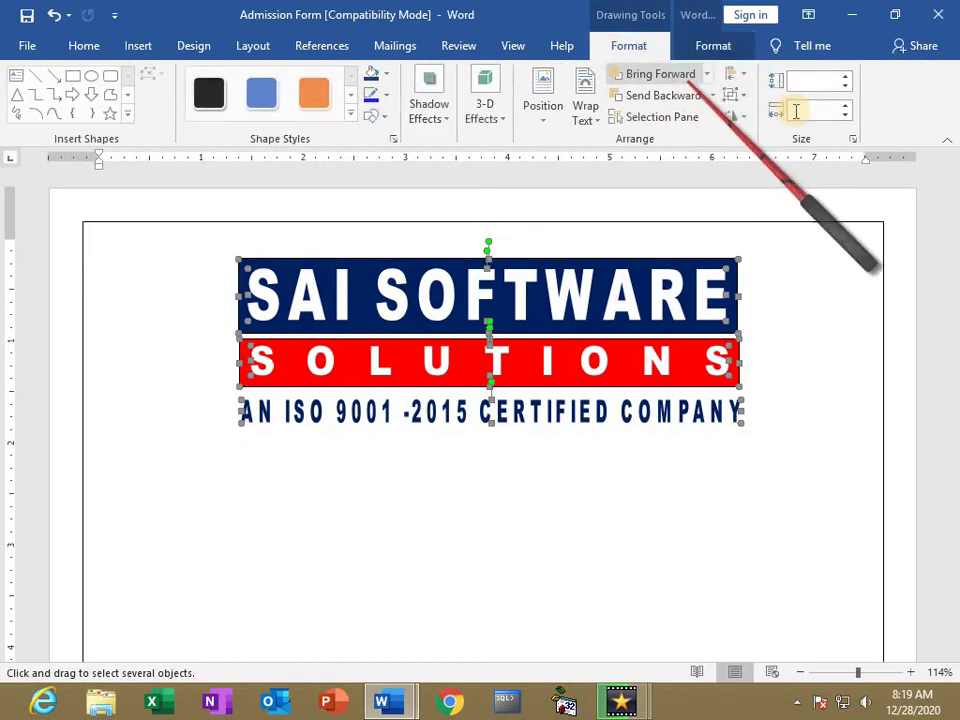
left_click(744, 96)
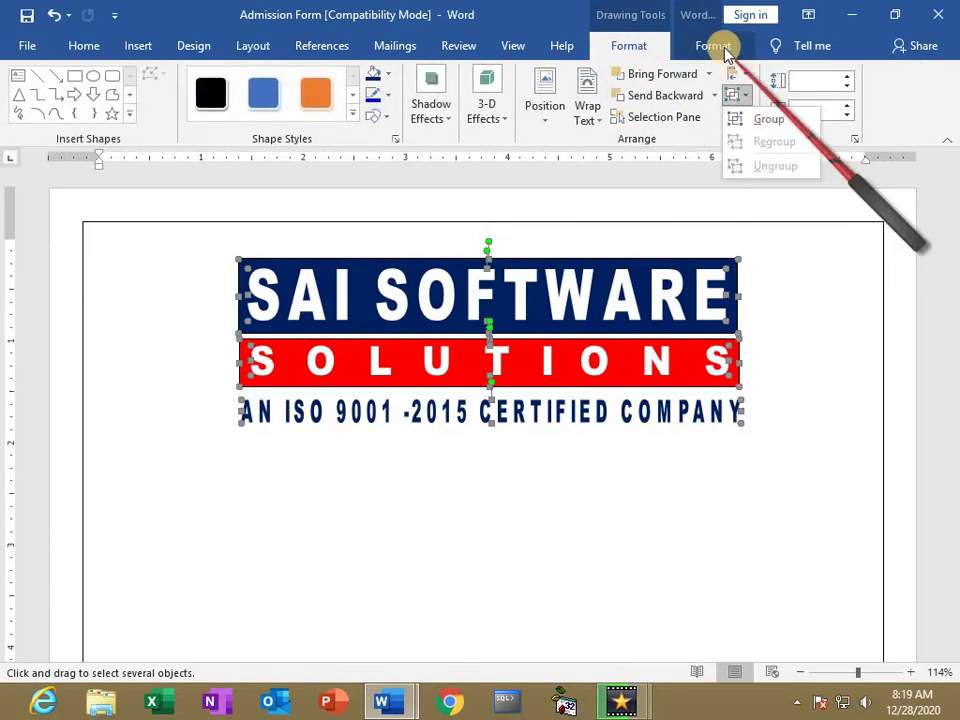
left_click(724, 47)
left_click(793, 96)
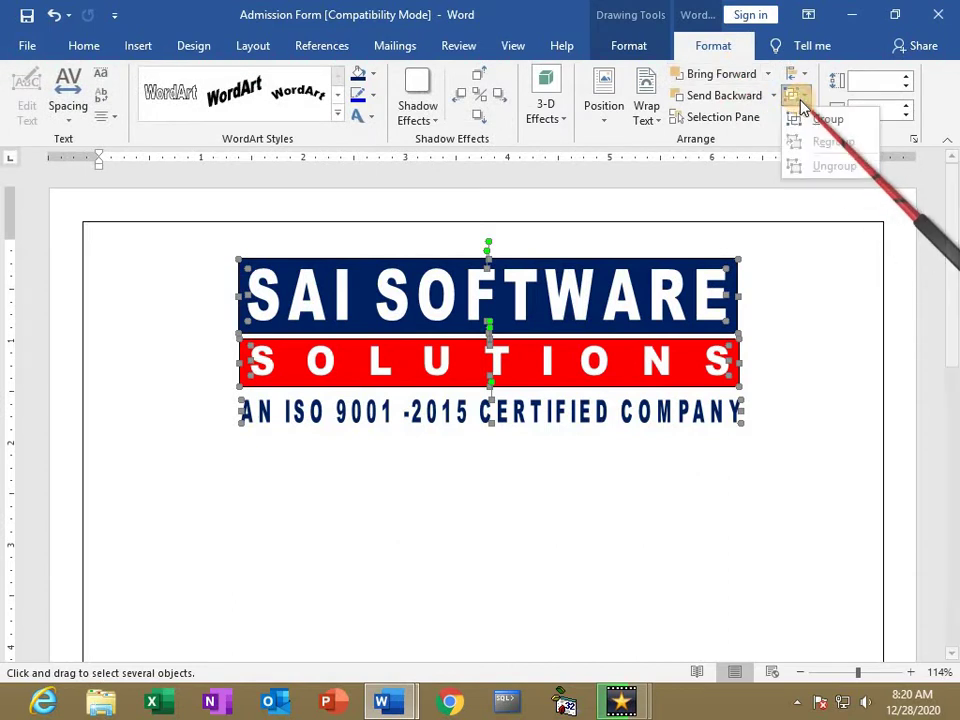
left_click(548, 302)
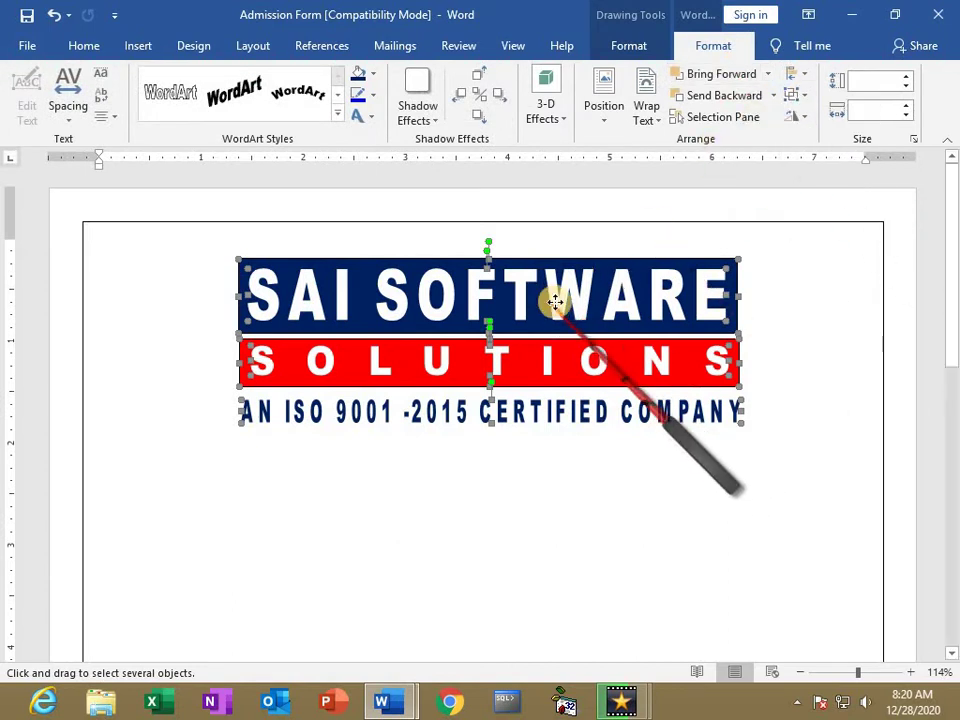
left_click_drag(555, 302, 519, 304)
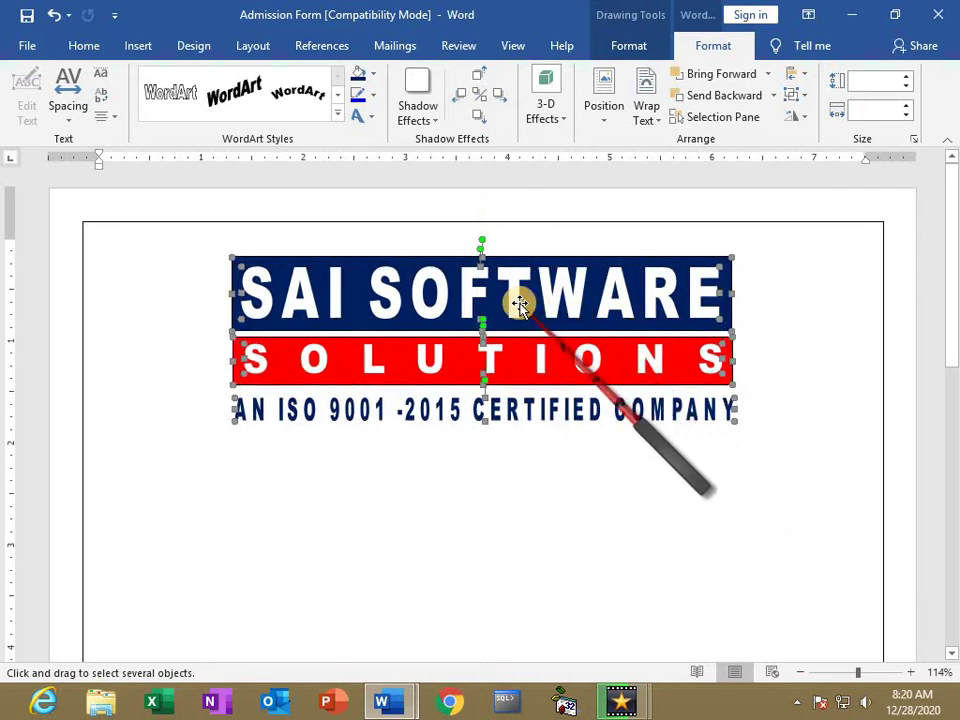
right_click(519, 304)
mouse_move(576, 412)
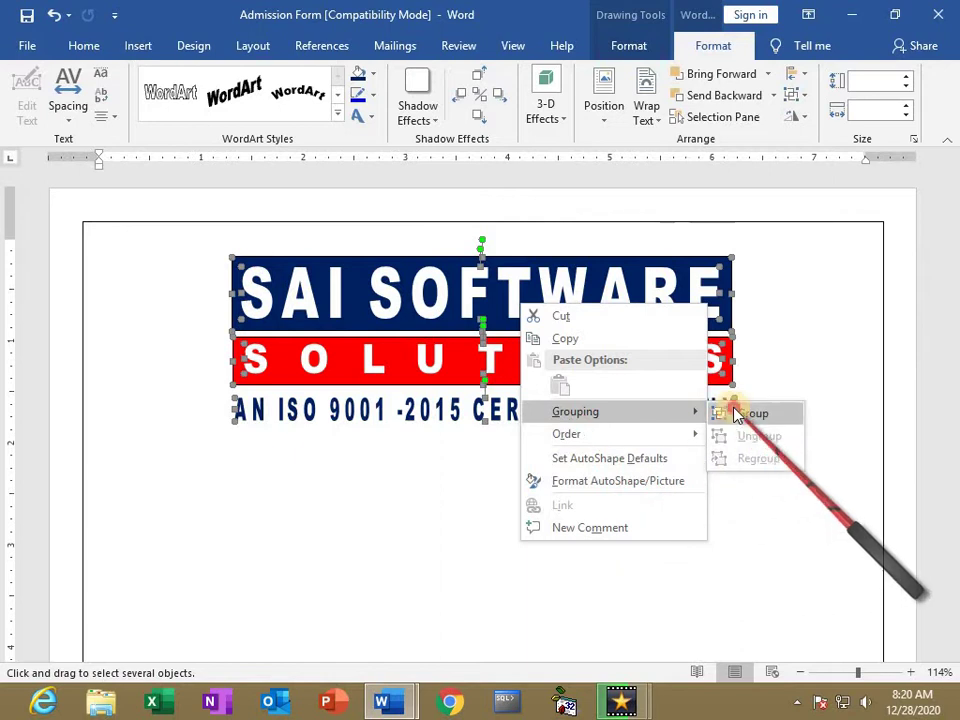
left_click(740, 410)
- Shrink the grouped logo and centre it at the top of the page
mouse_move(603, 326)
left_mouse_down()
mouse_move(515, 456)
mouse_move(595, 330)
mouse_move(456, 476)
mouse_move(560, 359)
left_mouse_up()
left_click_drag(640, 412, 560, 384)
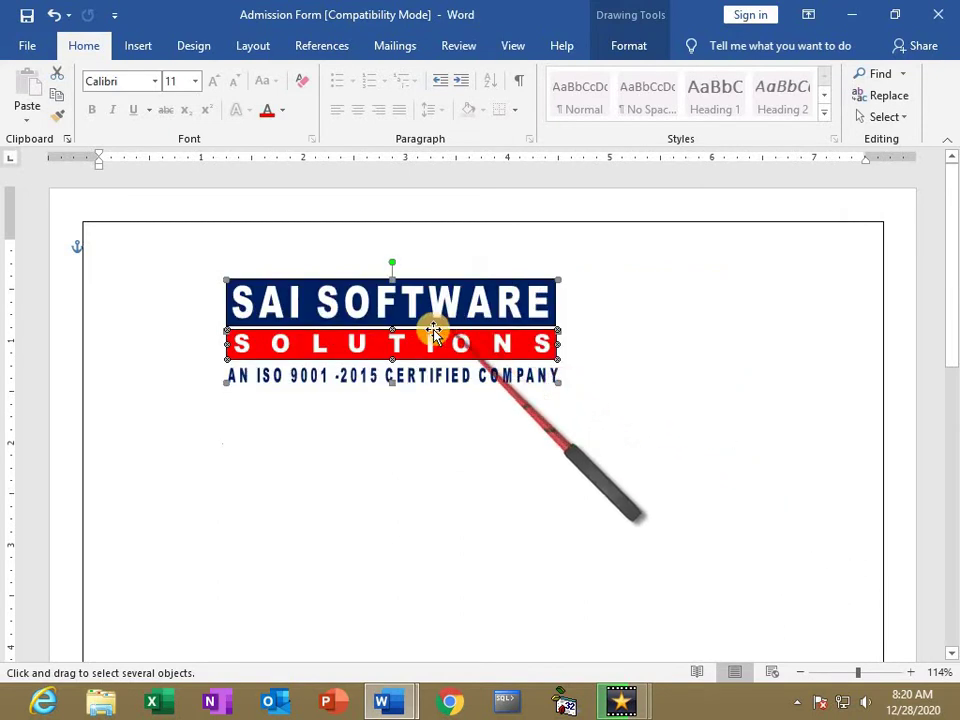
left_click_drag(458, 289, 488, 270)
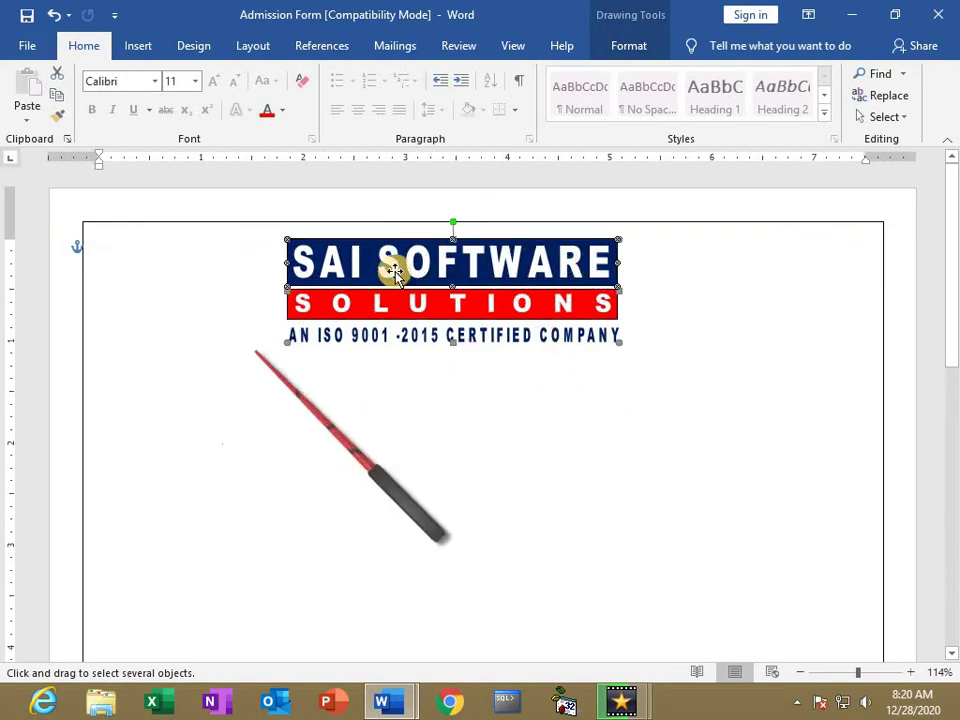
left_click_drag(400, 262, 422, 262)
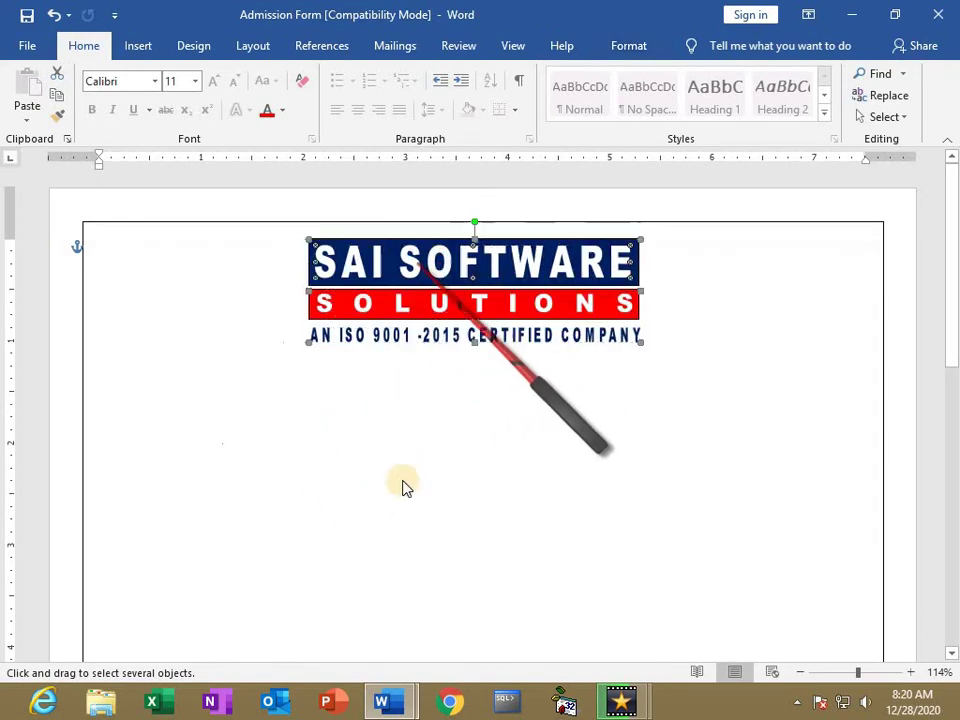
left_click(72, 588)
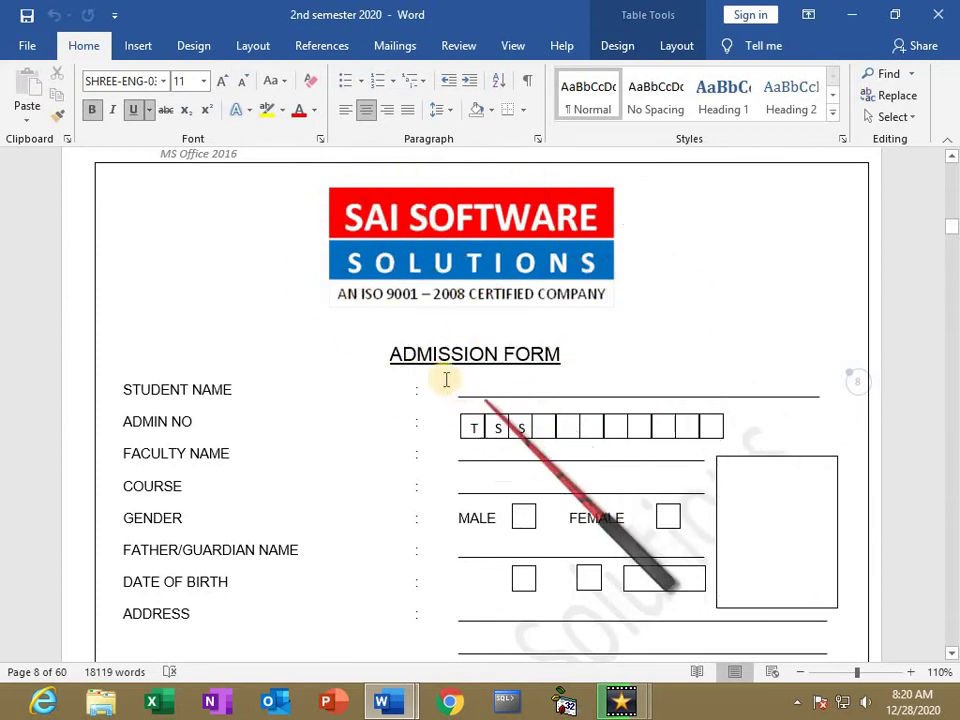
left_click(427, 352)
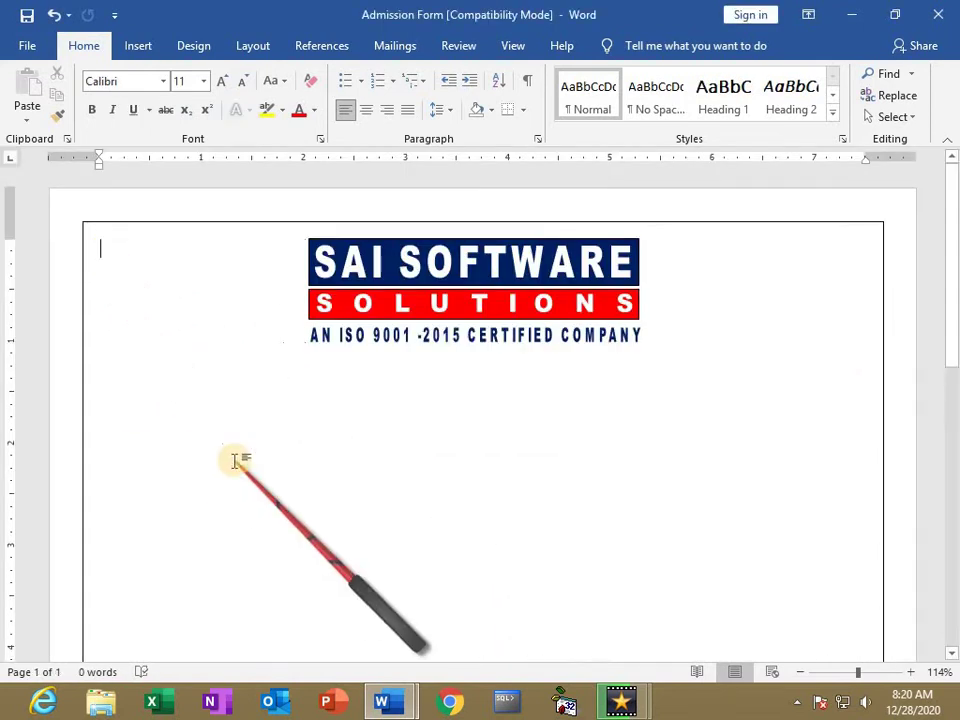
type("AD")
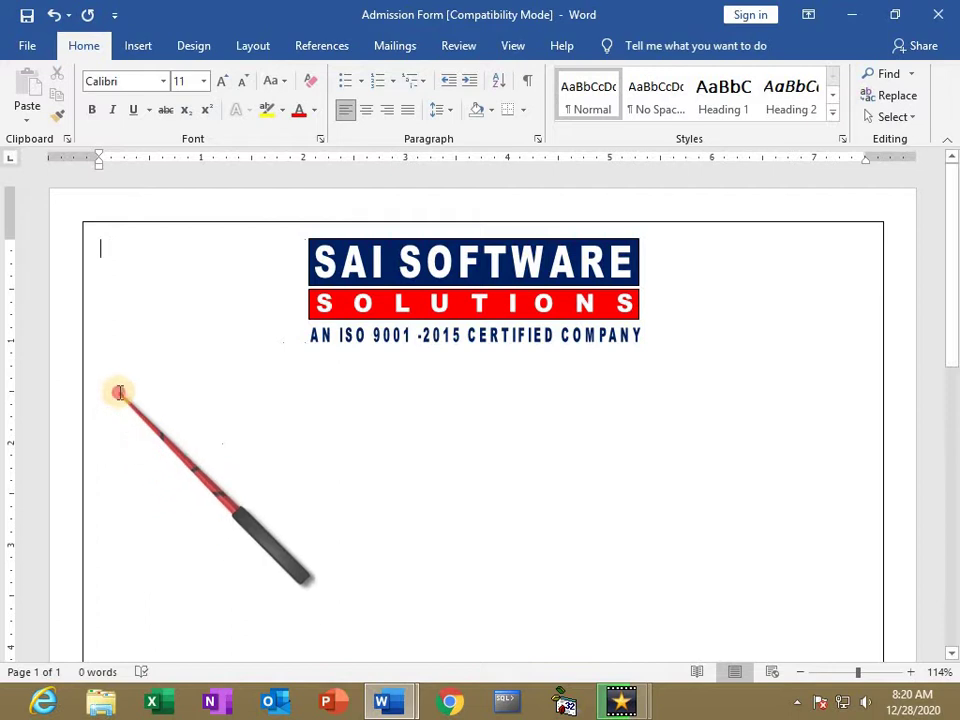
key("Return")
key("ctrl+e")
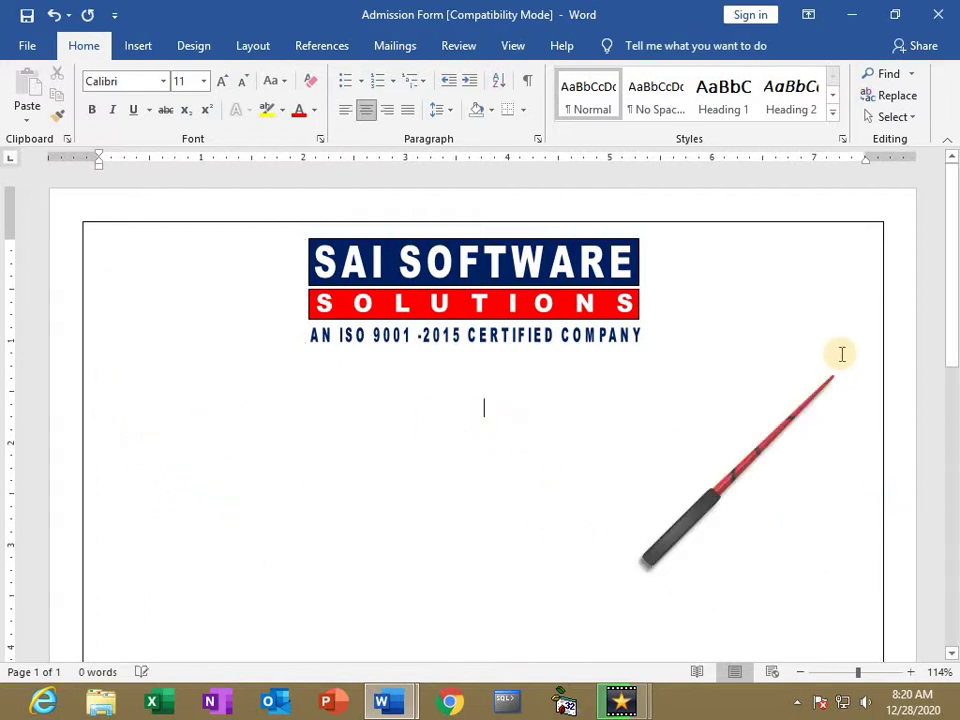
key("ctrl+r")
key("ctrl+e")
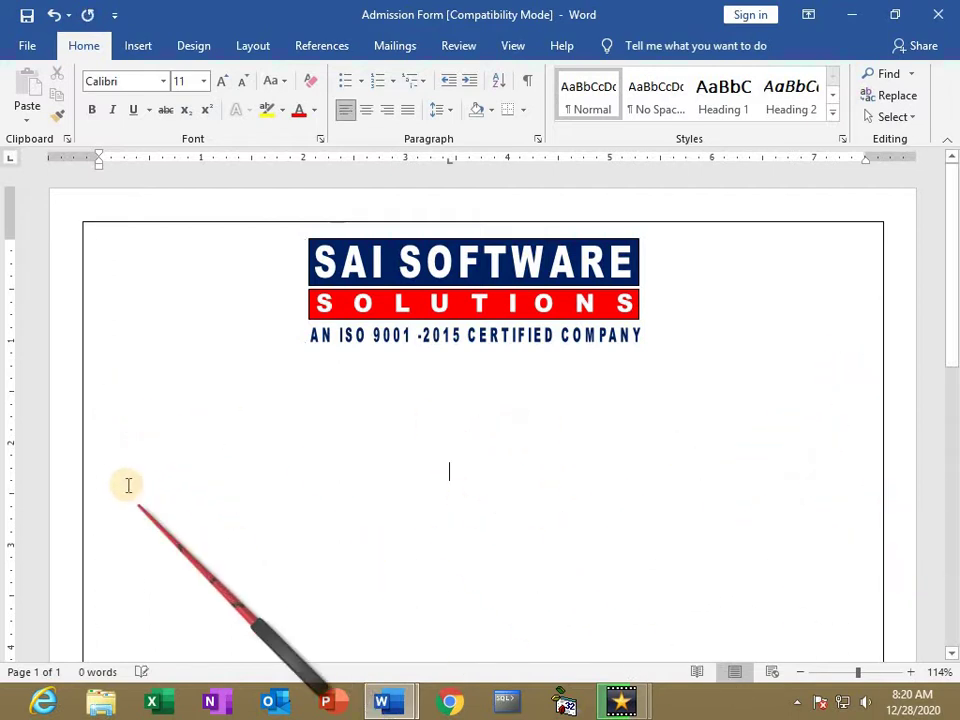
key("ctrl+l")
double_click(368, 390)
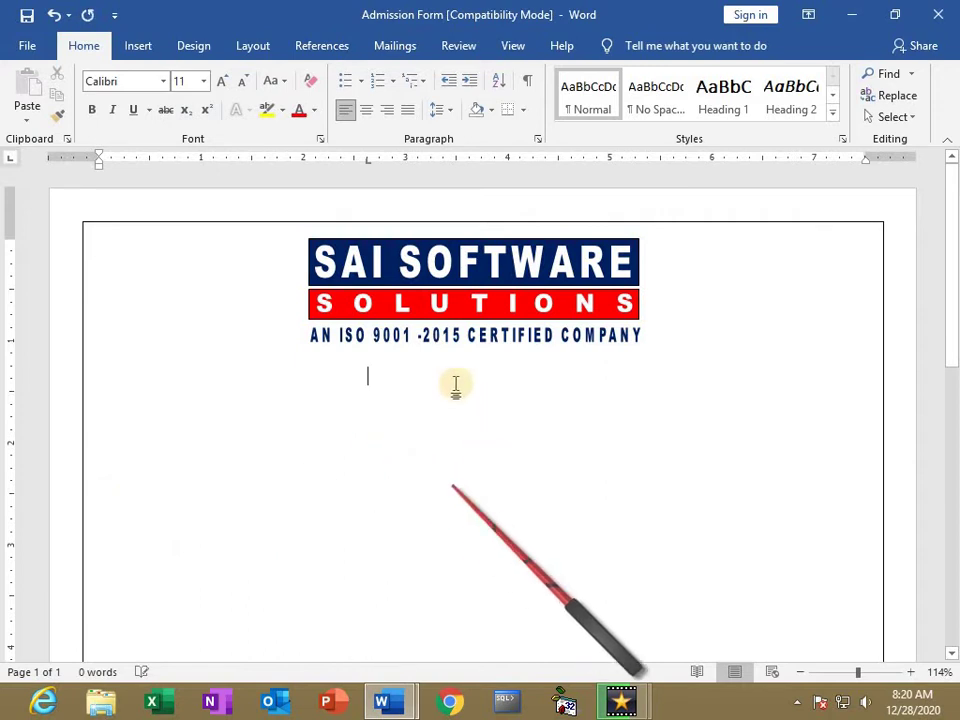
double_click(447, 375)
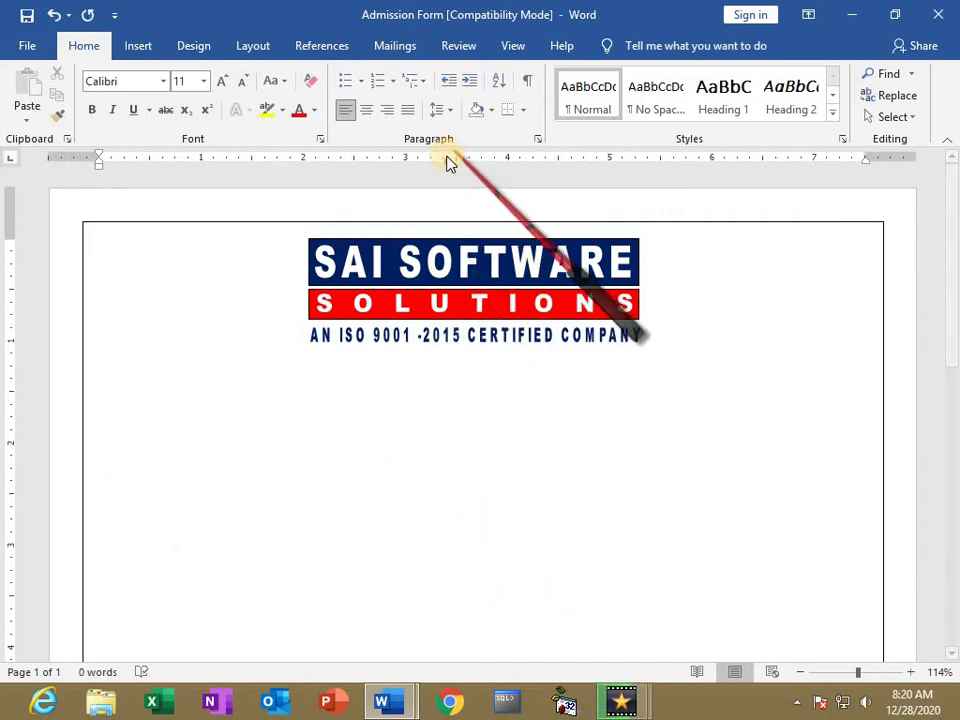
- Remove the stray tab stop and tab, then type 'ADMISSION FORM'
left_click_drag(447, 160, 437, 200)
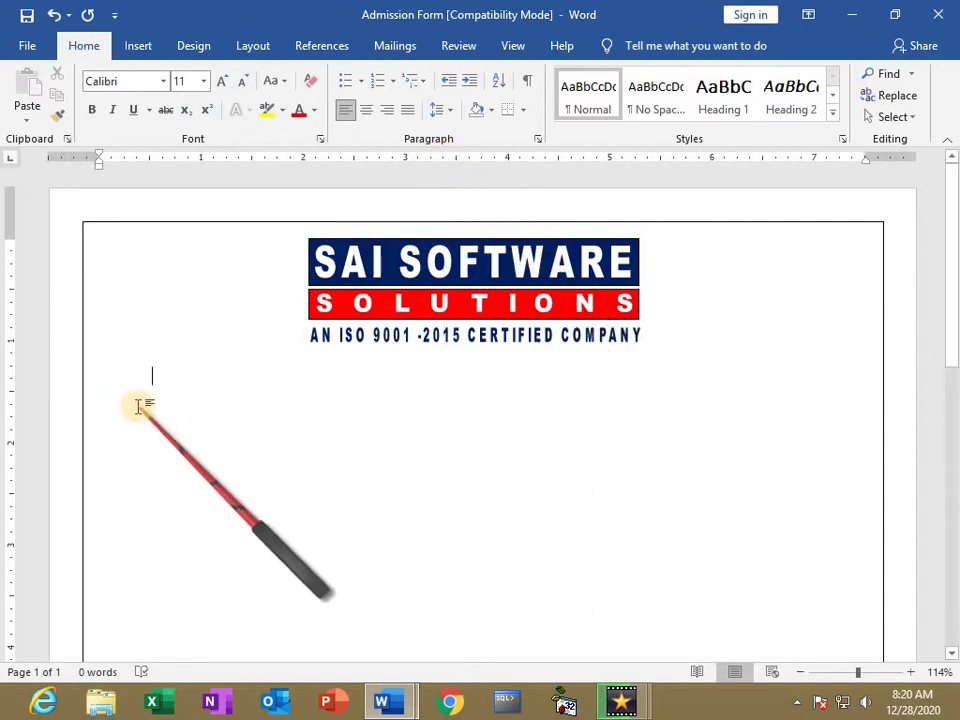
left_click(100, 379)
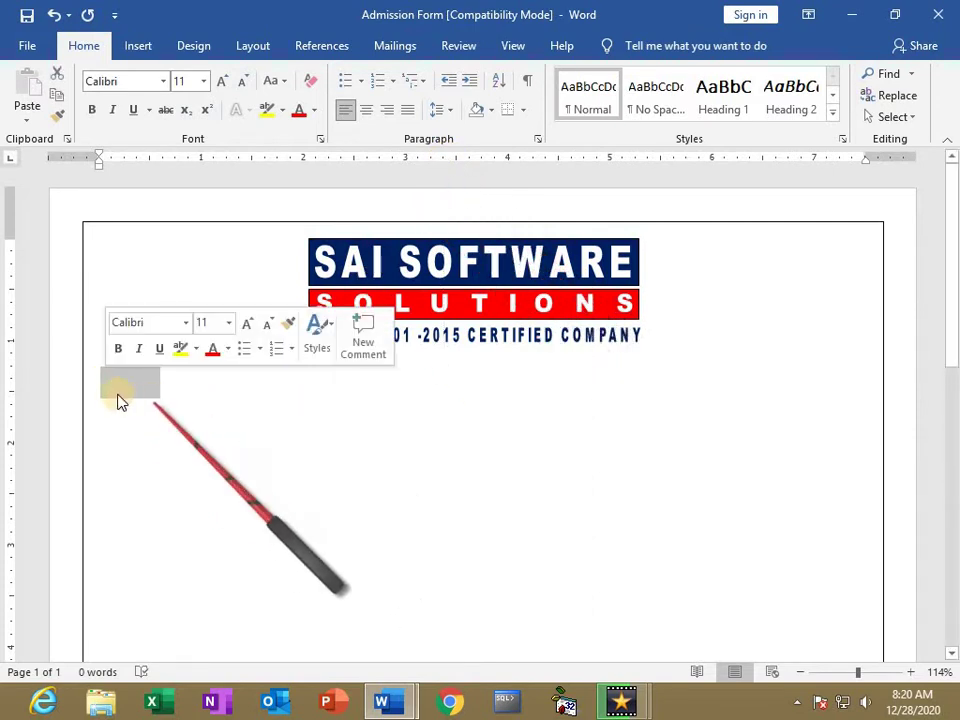
key("Delete")
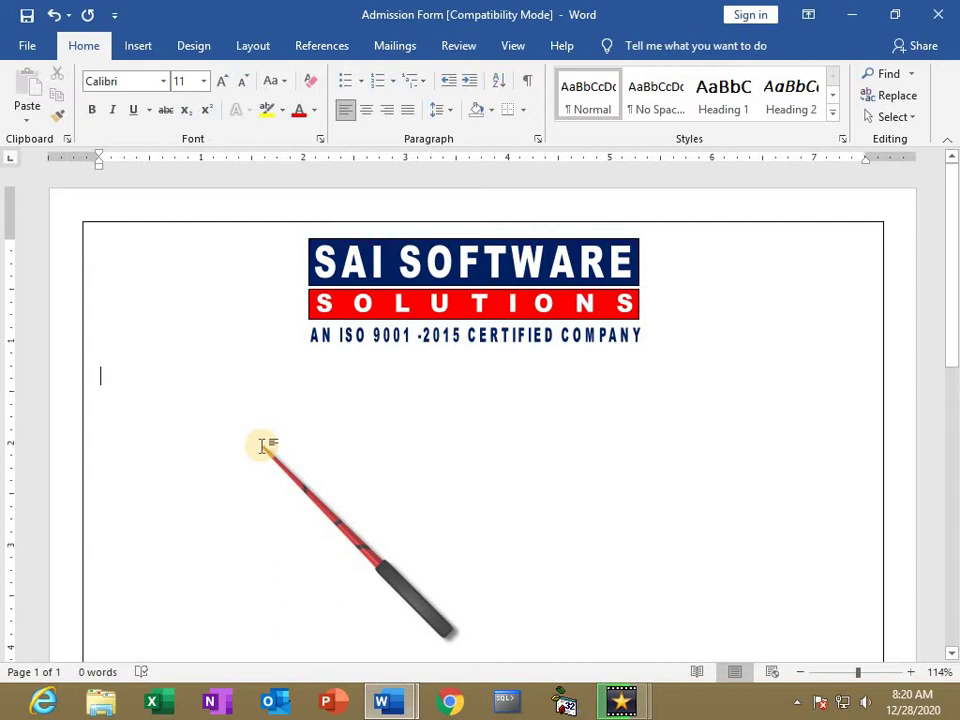
type("ADMISSION FORM")
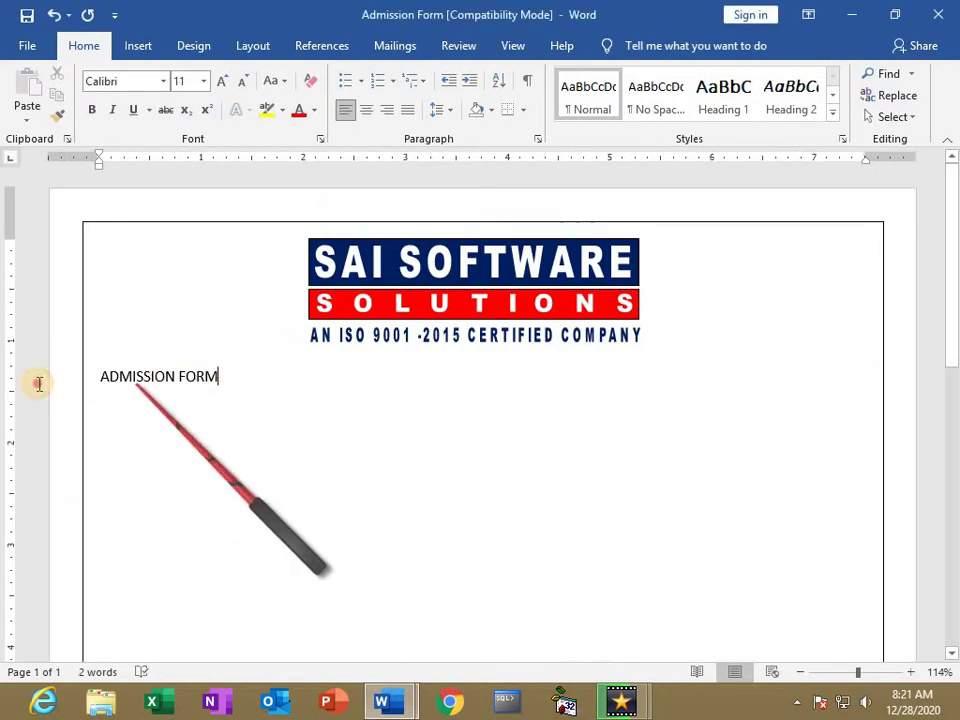
- Make ADMISSION FORM bold, 14 pt, underlined and centred, with a new line below
left_click(36, 380)
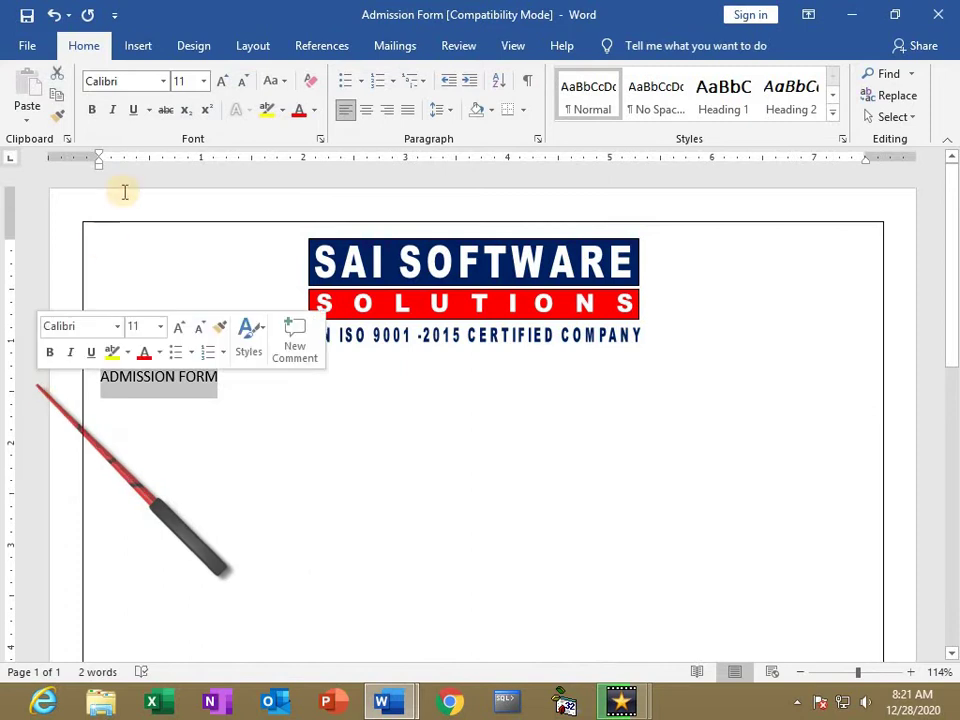
left_click(91, 110)
left_click(224, 83)
left_click(224, 83)
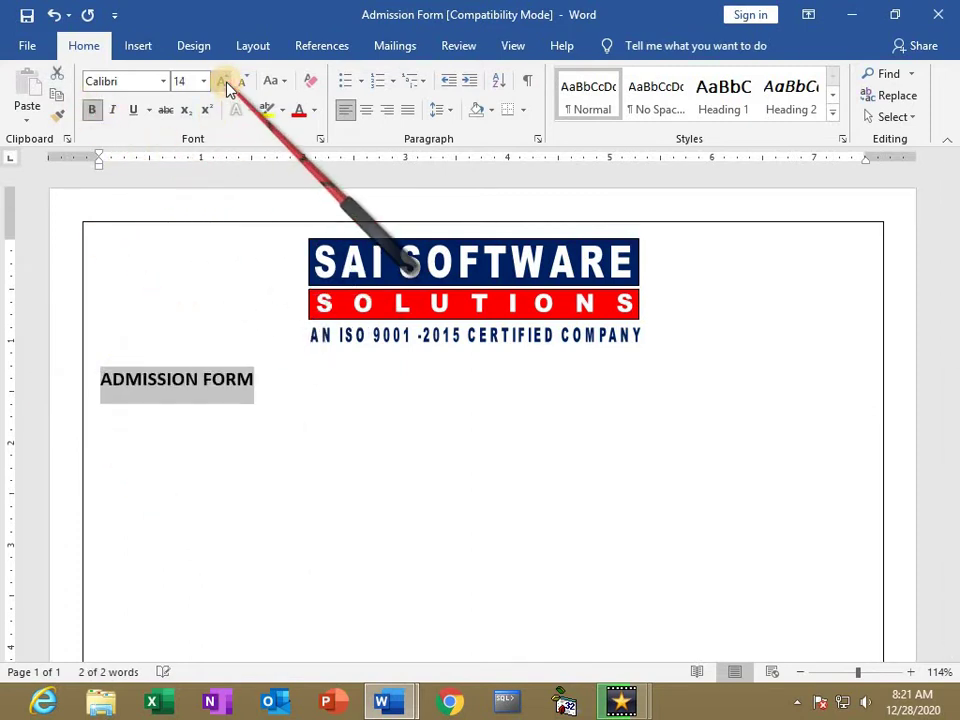
left_click(366, 110)
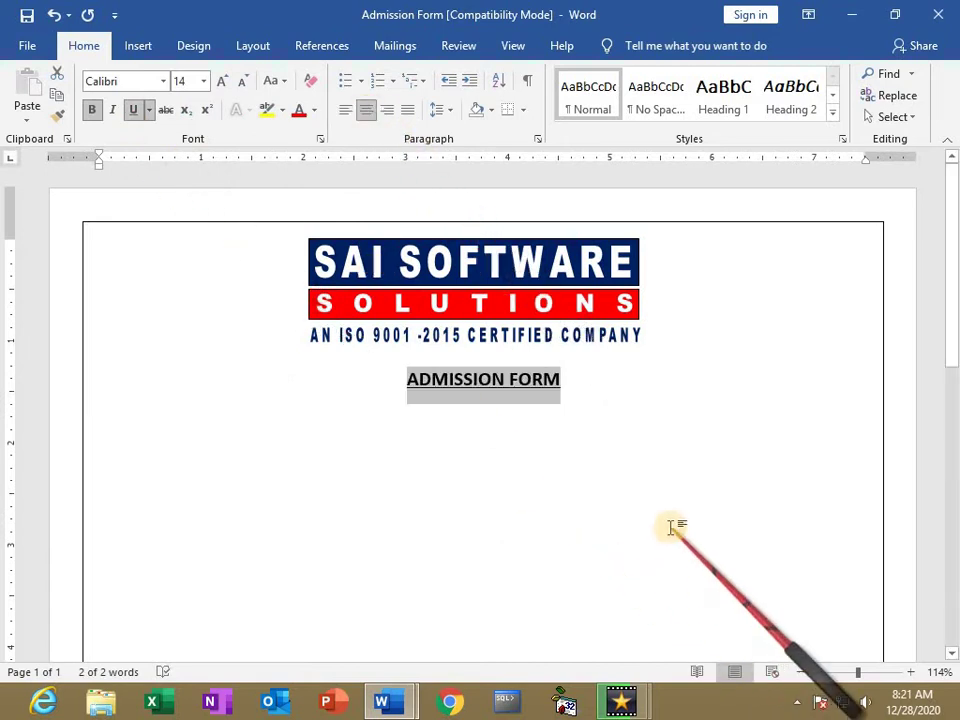
left_click(573, 379)
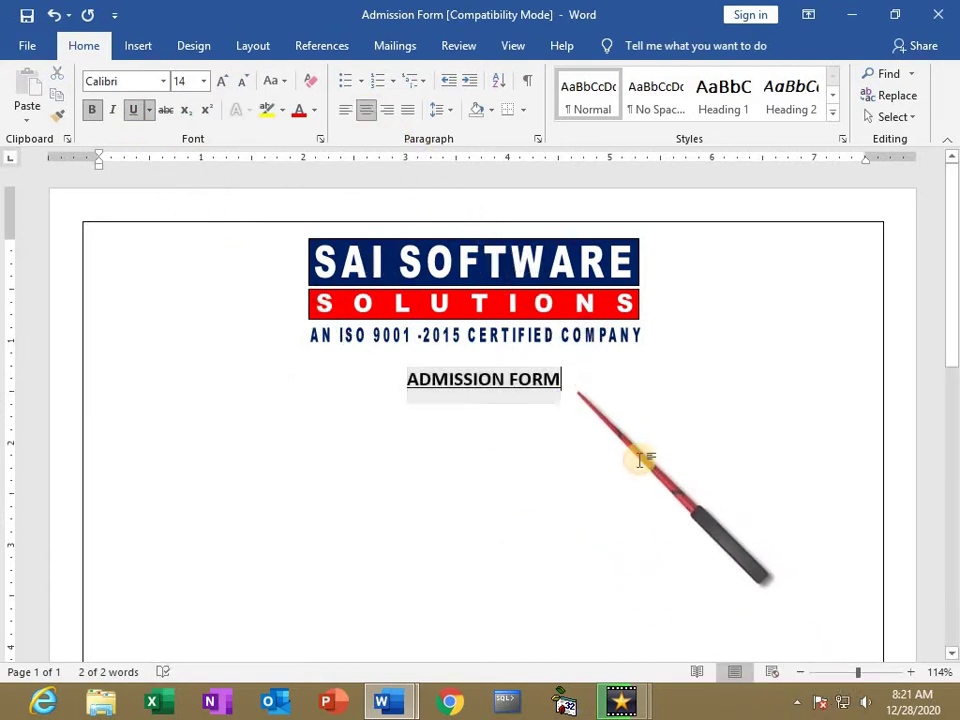
key("Return")
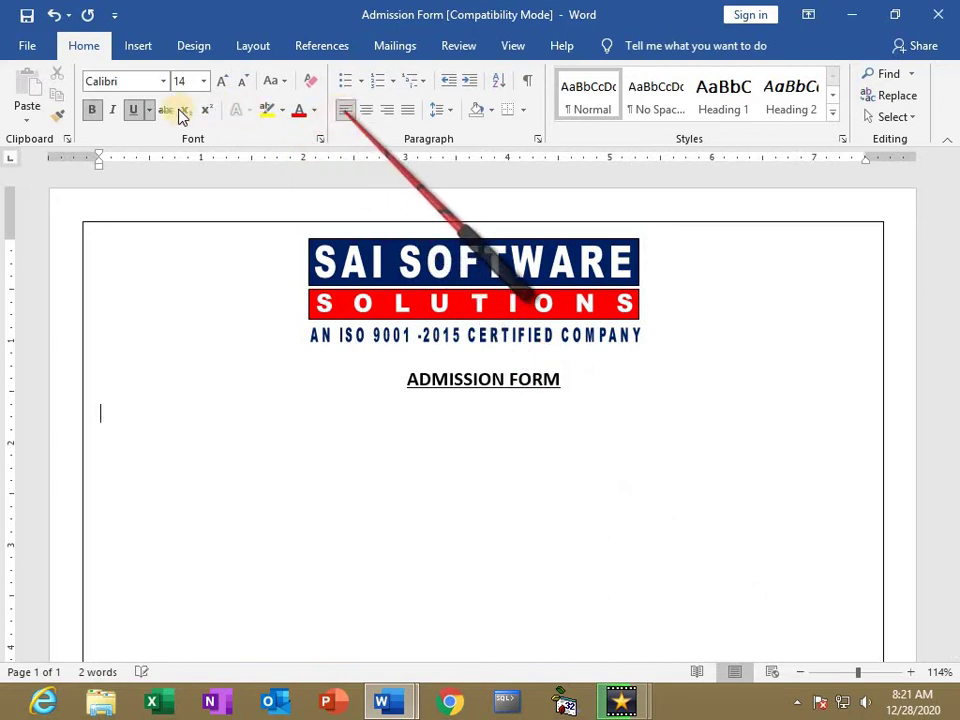
- Reduce the font to 12 pt and type the bold 'STUDENT NAME' label
left_click(242, 81)
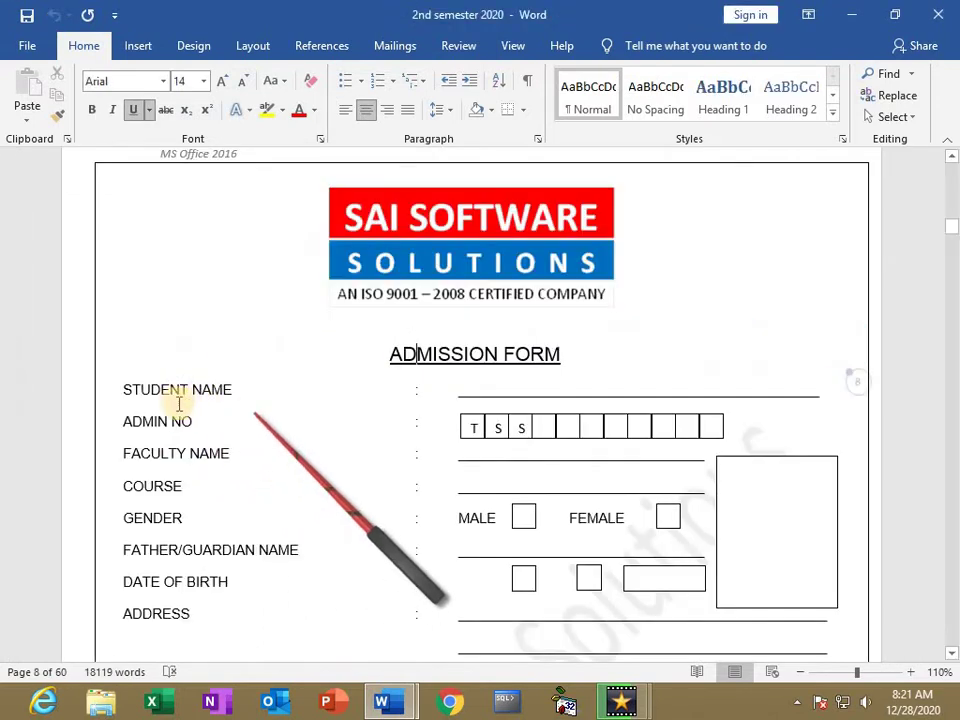
type("STUDENT NAME")
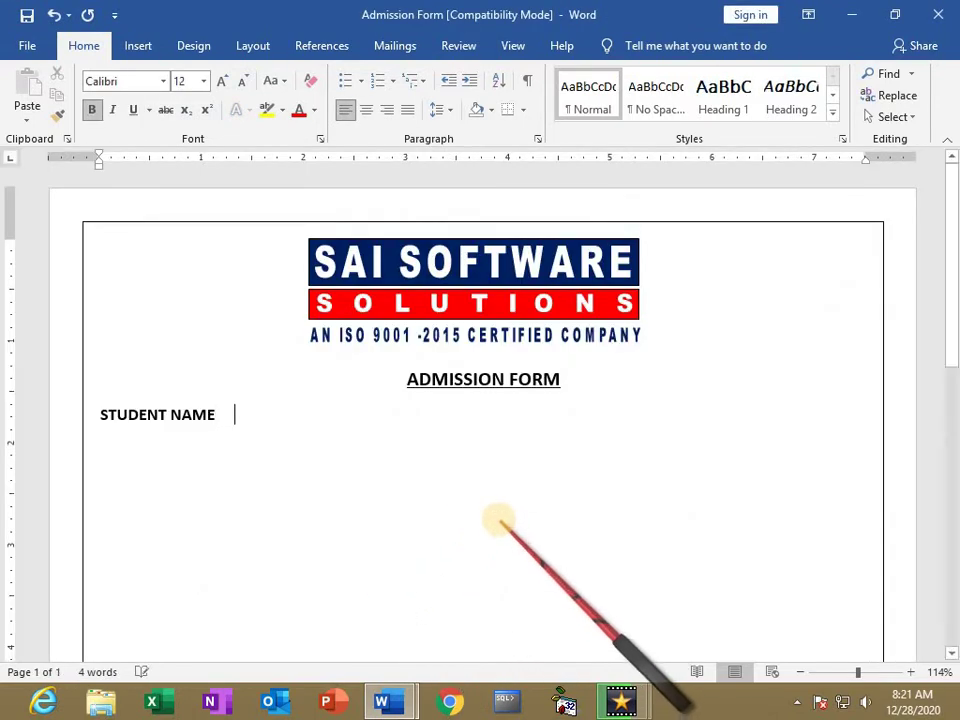
- Tab-align a colon and underline blank after STUDENT NAME, then add an 'ADMIN NUMBER :' line
key("BackSpace")
key("BackSpace")
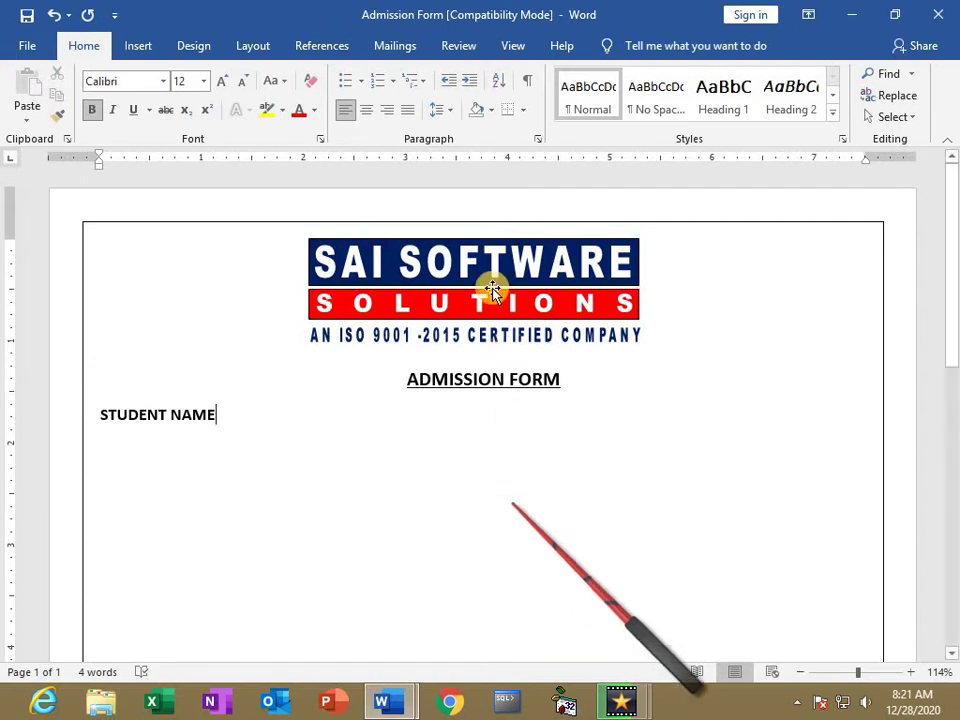
left_click(432, 160)
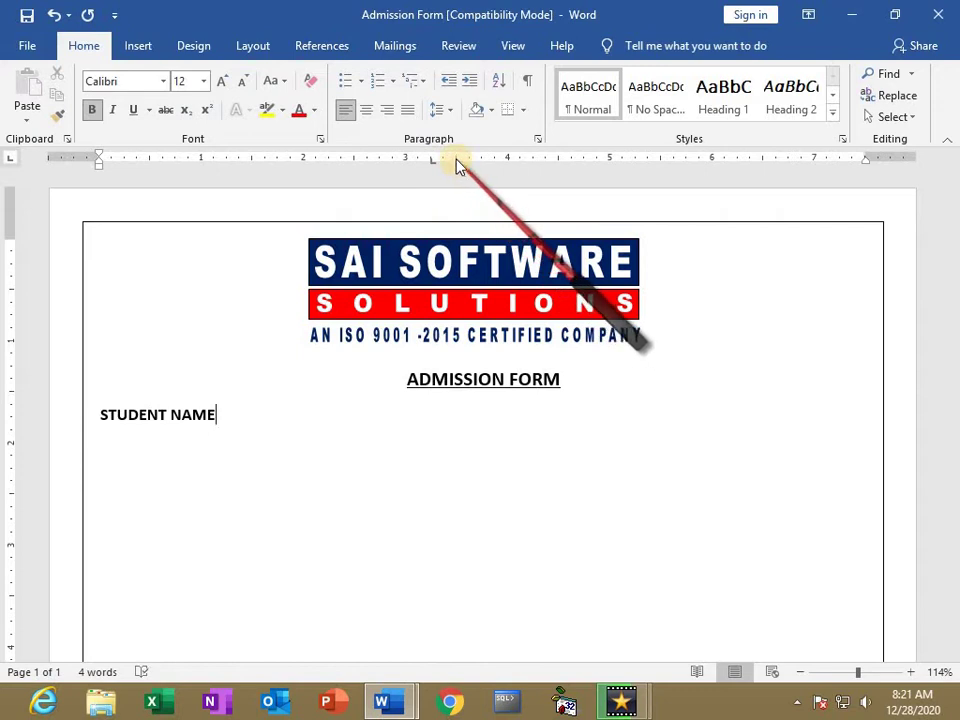
left_click(456, 160)
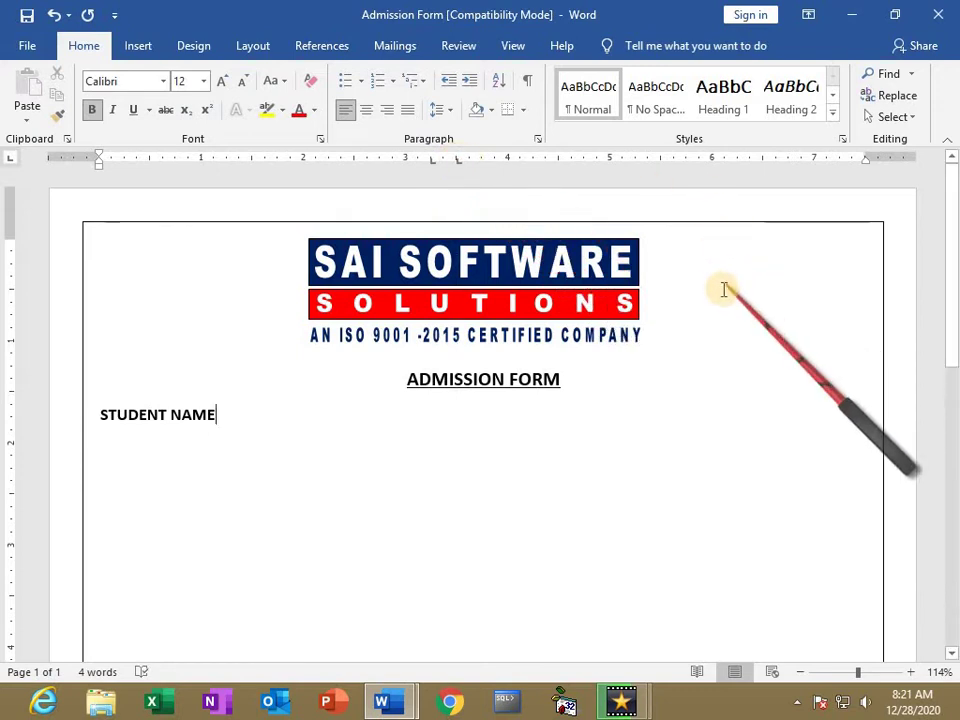
key("Tab")
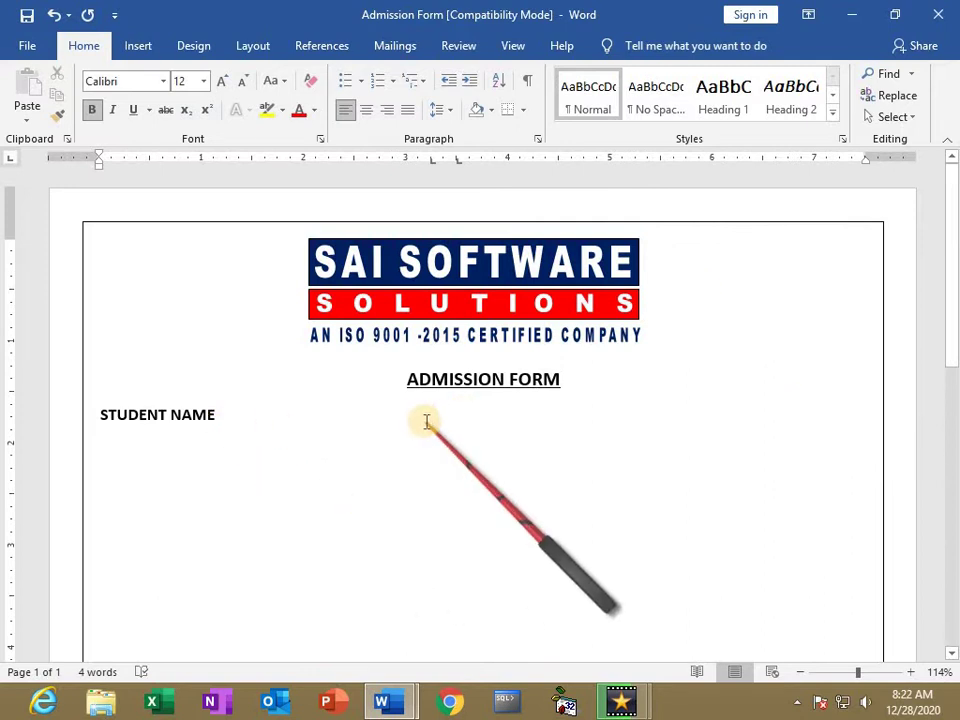
type(":")
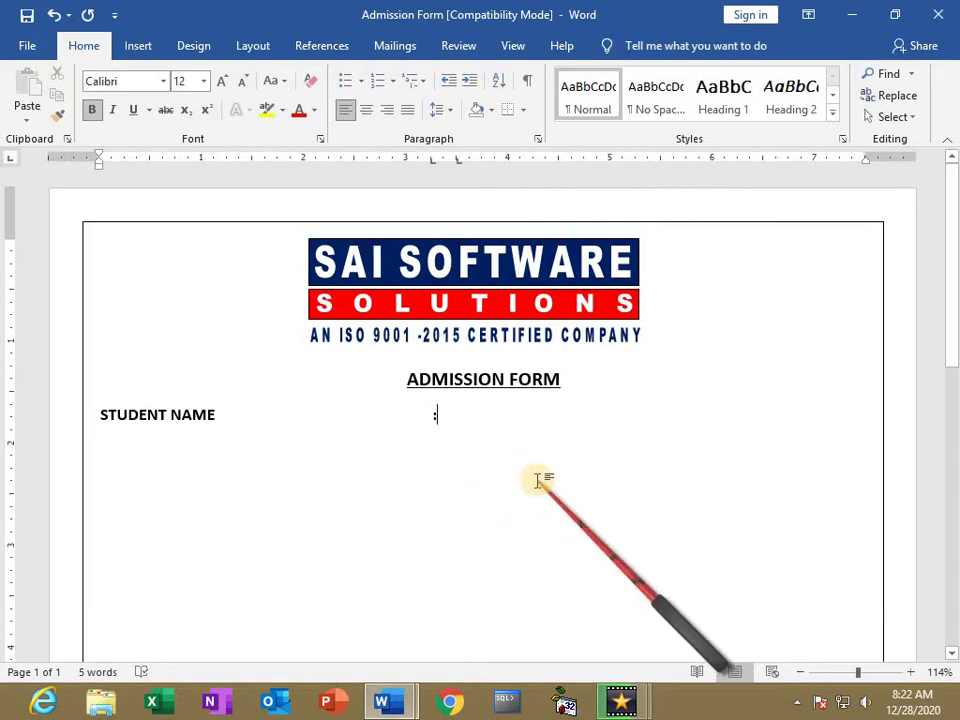
key("Tab")
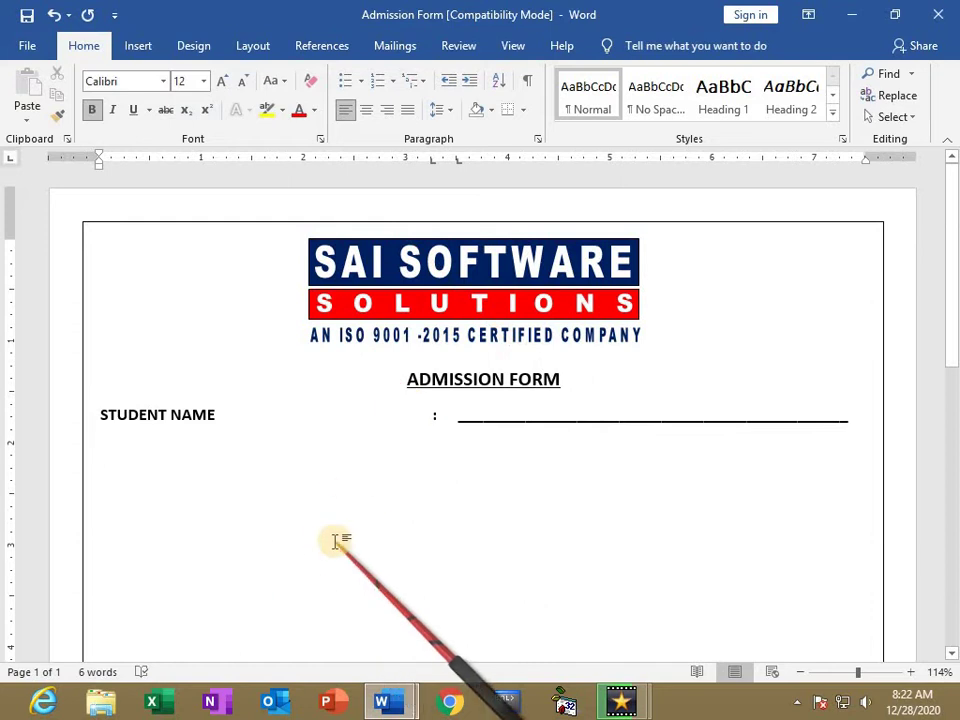
type("ADMIN NUMBER :")
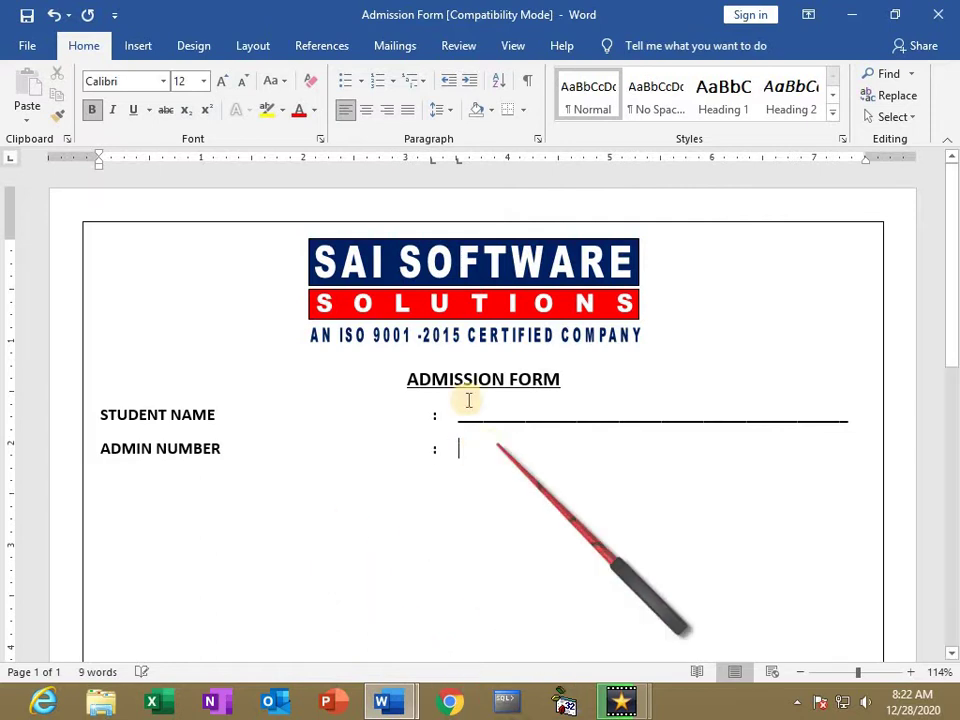
- Draw a small rectangle square just after the ADMIN NUMBER colon
left_click(138, 46)
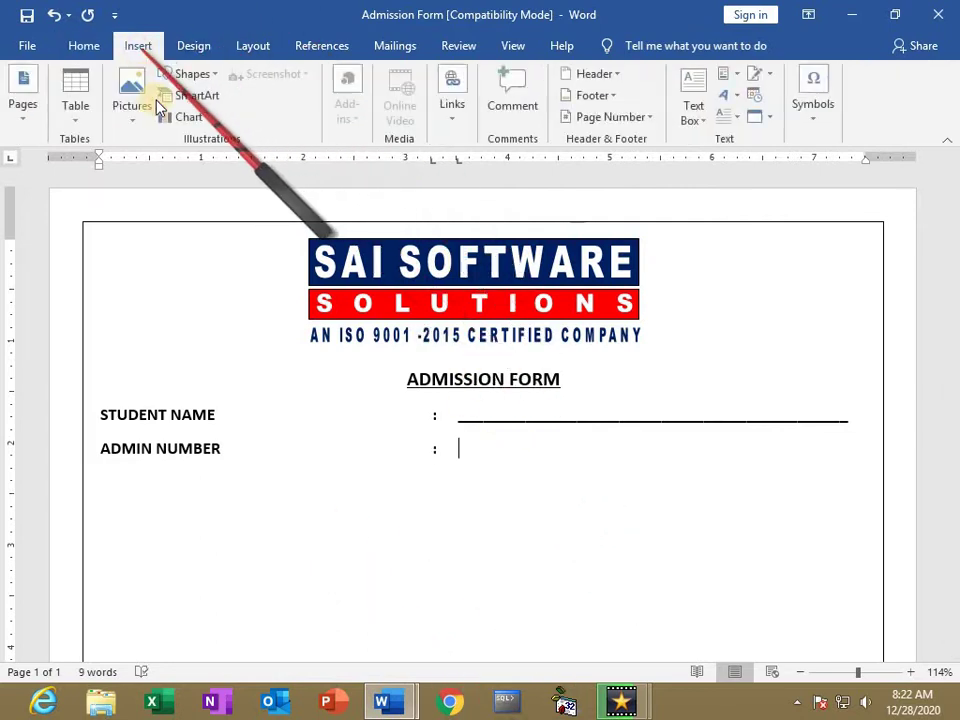
left_click(180, 73)
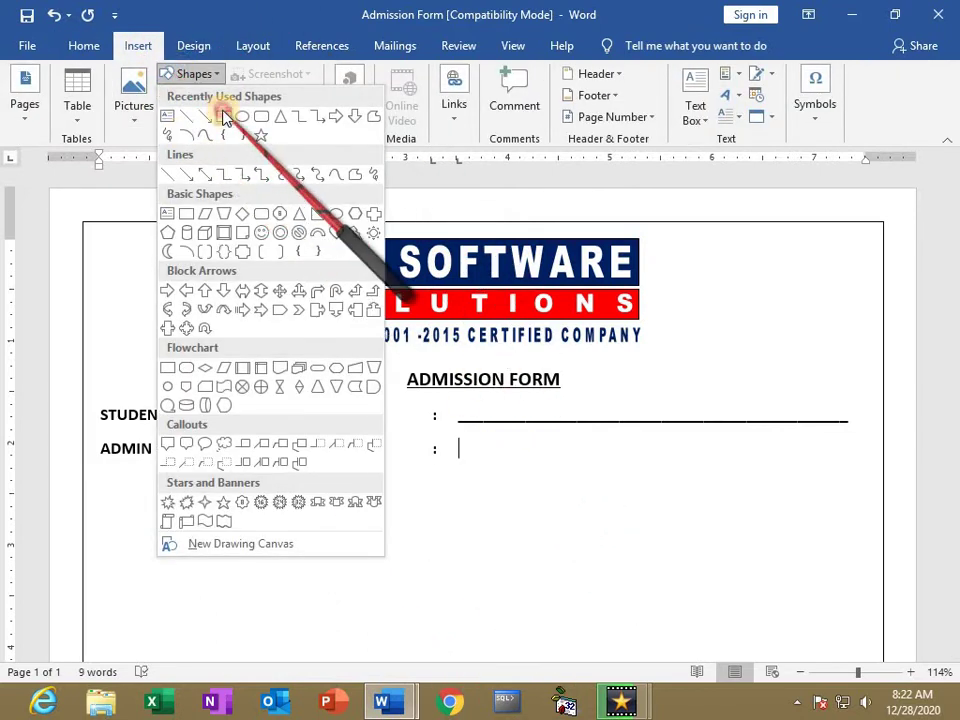
left_click(186, 116)
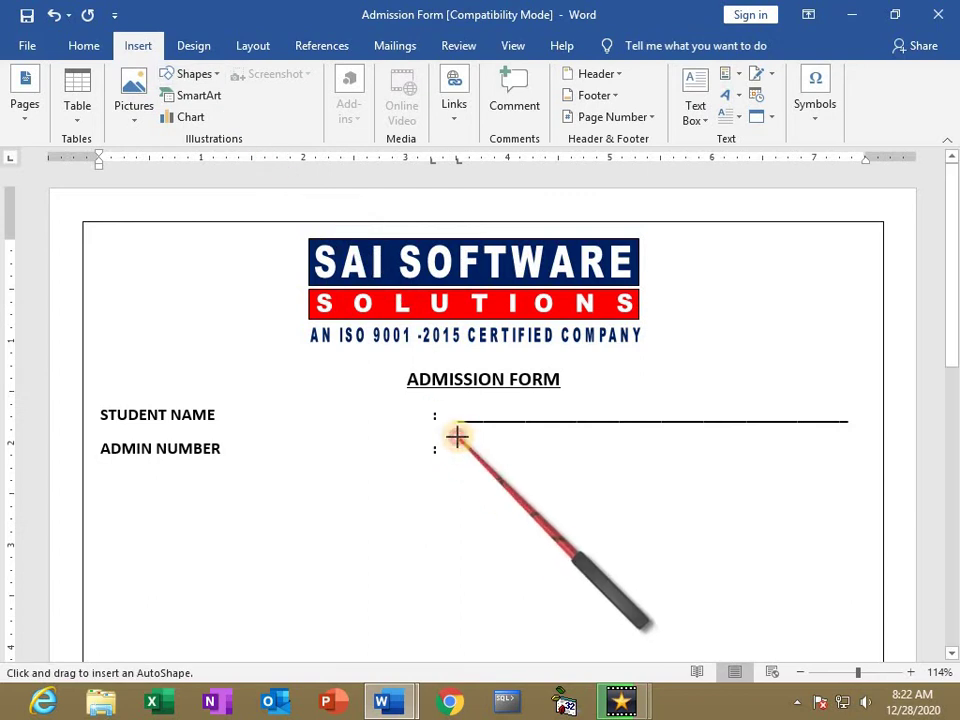
left_click_drag(457, 437, 478, 459)
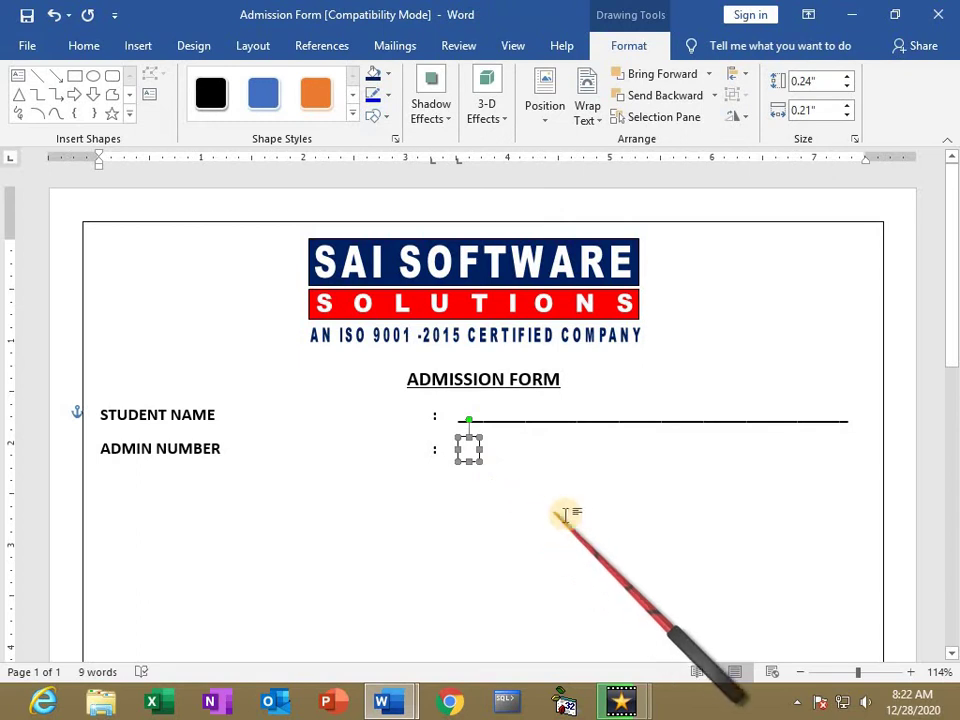
- Try pasting and duplicating the square, then undo the extra copies so one box remains
key("ctrl+v")
key("ctrl+v")
key("ctrl+v")
key("ctrl+v")
key("ctrl+v")
key("ctrl+v")
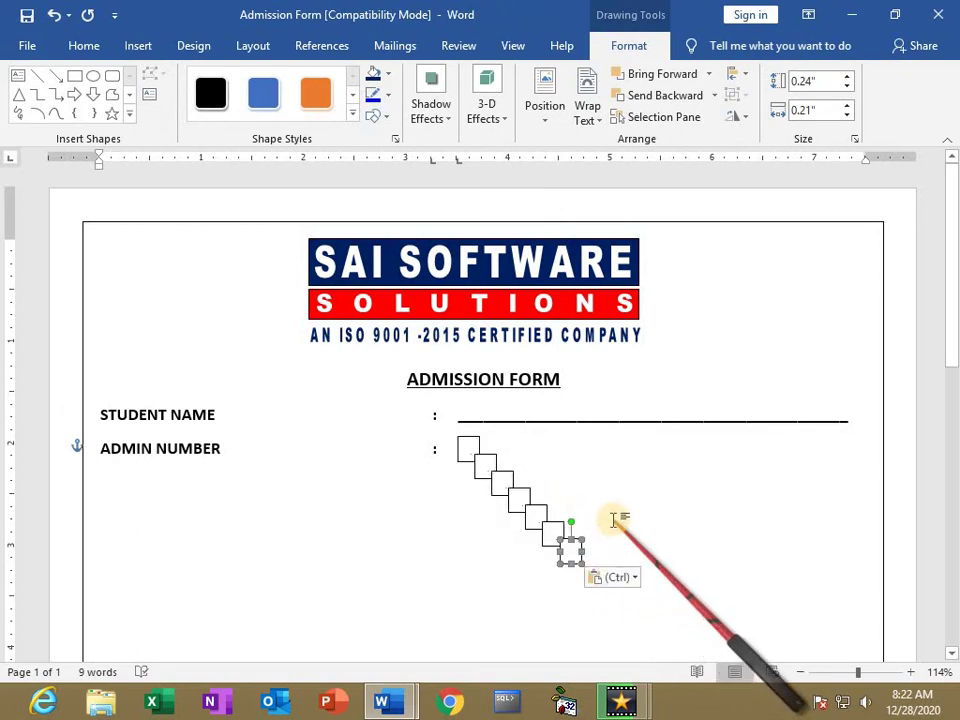
key("ctrl+z")
key("ctrl+z")
key("ctrl+z")
key("ctrl+z")
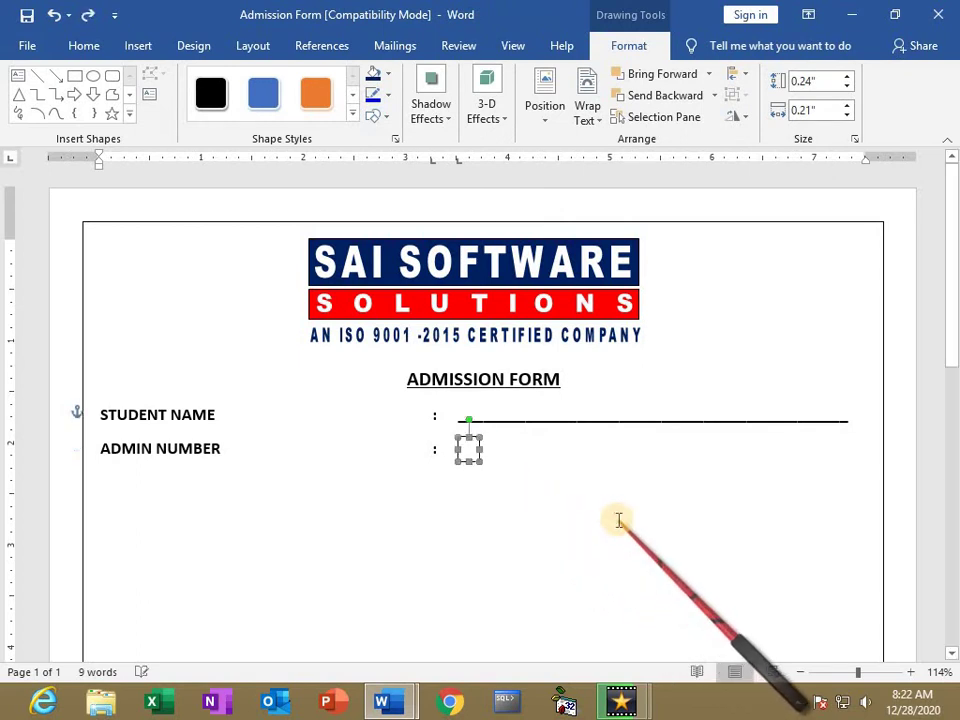
key("ctrl+v")
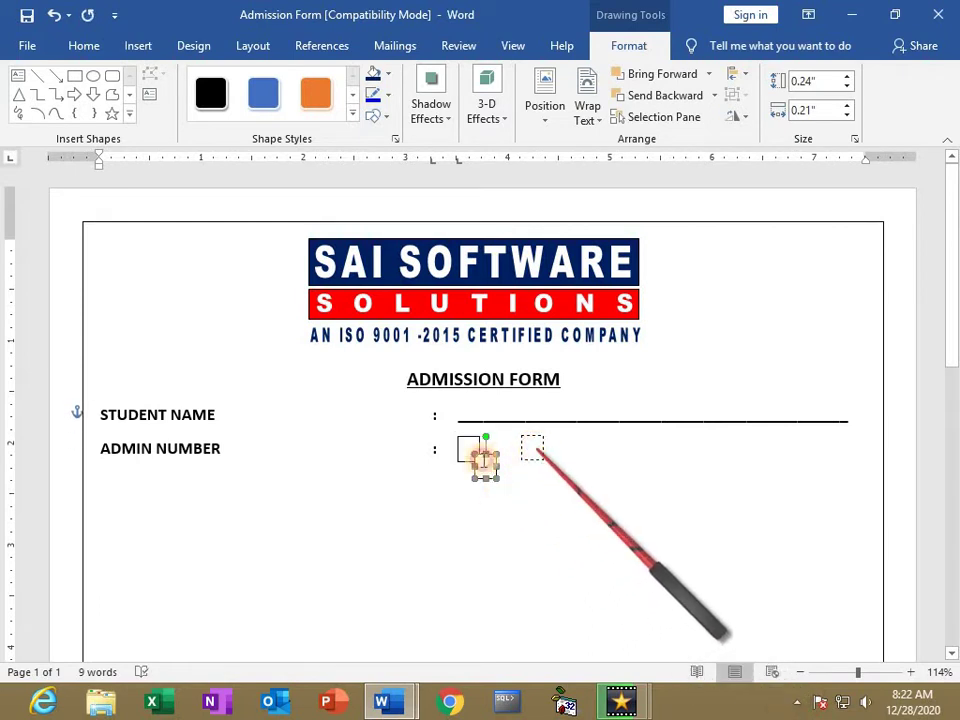
left_click_drag(485, 461, 517, 460)
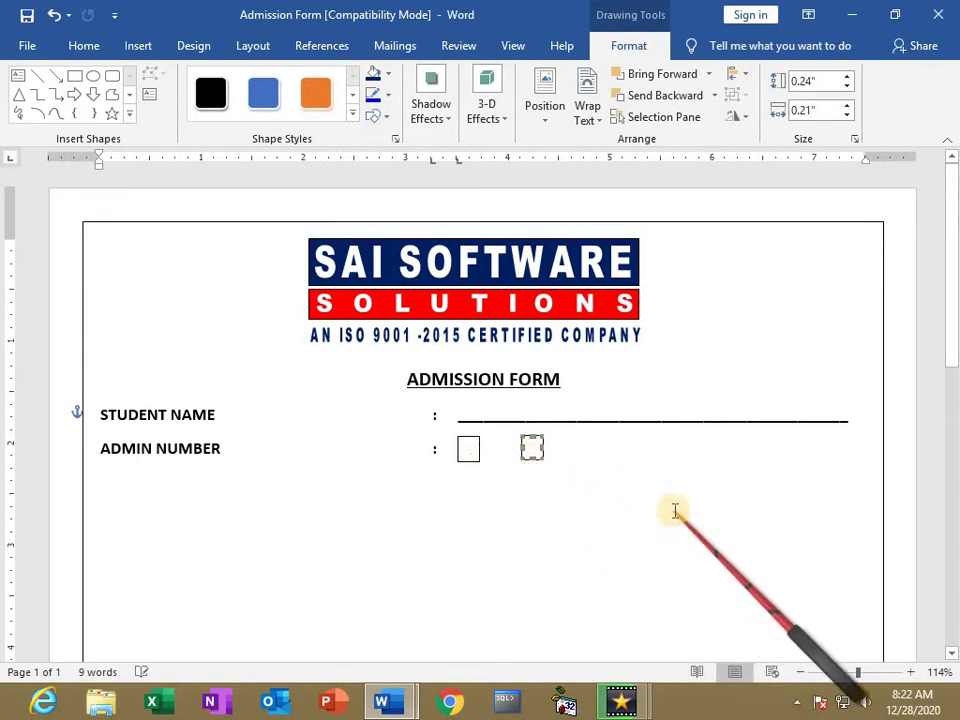
key("ctrl+d")
key("ctrl+d")
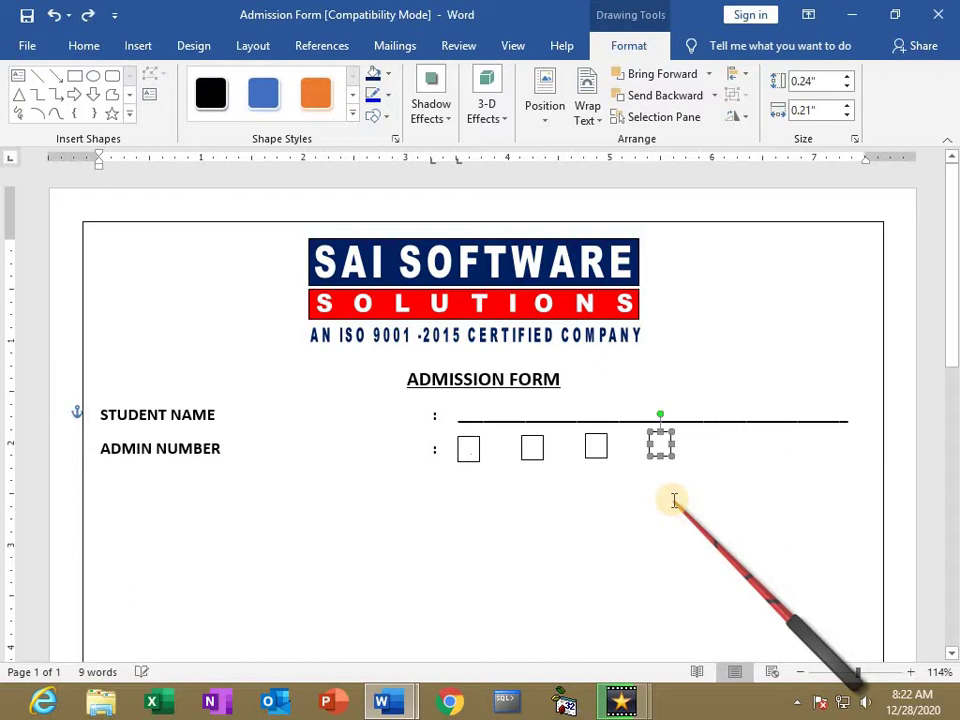
key("ctrl+z")
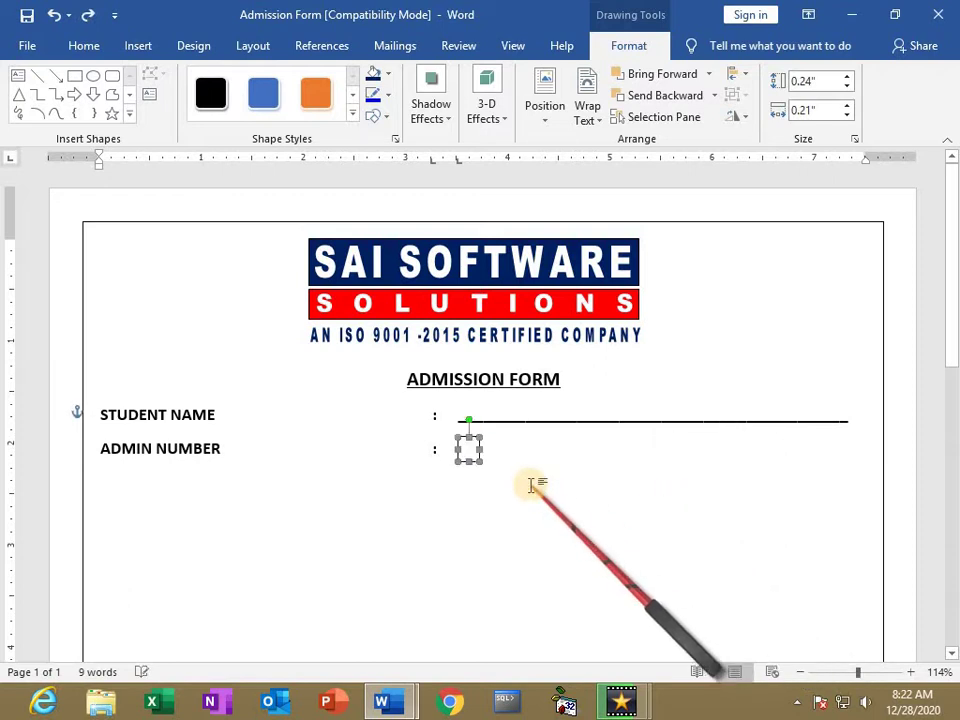
mouse_move(474, 453)
left_mouse_down()
mouse_move(490, 465)
mouse_move(493, 449)
left_mouse_up()
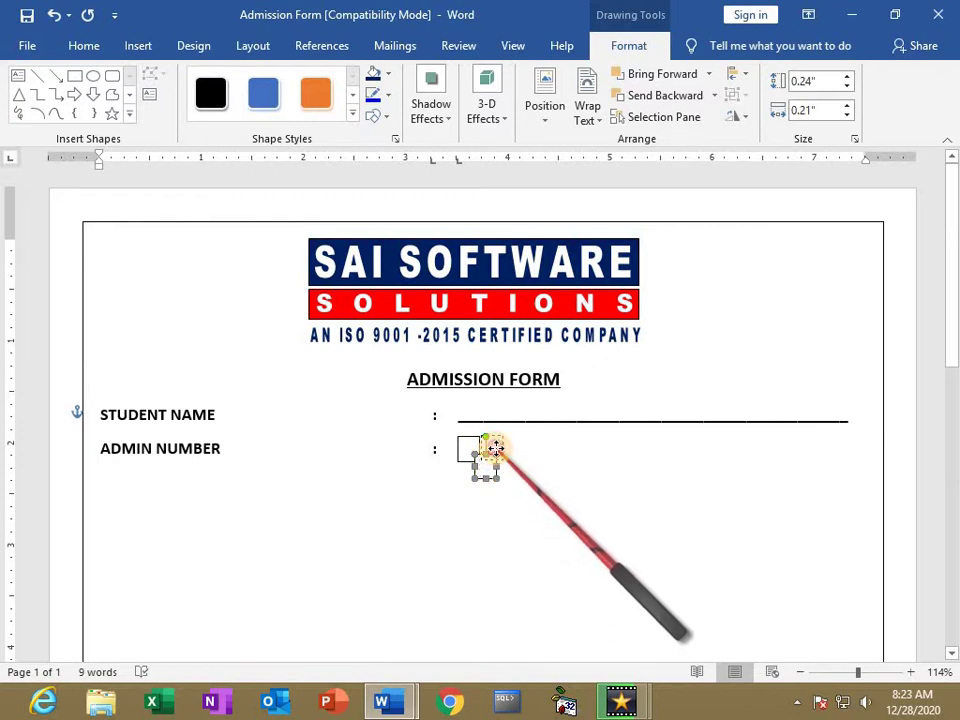
left_click(595, 467)
left_click(488, 452)
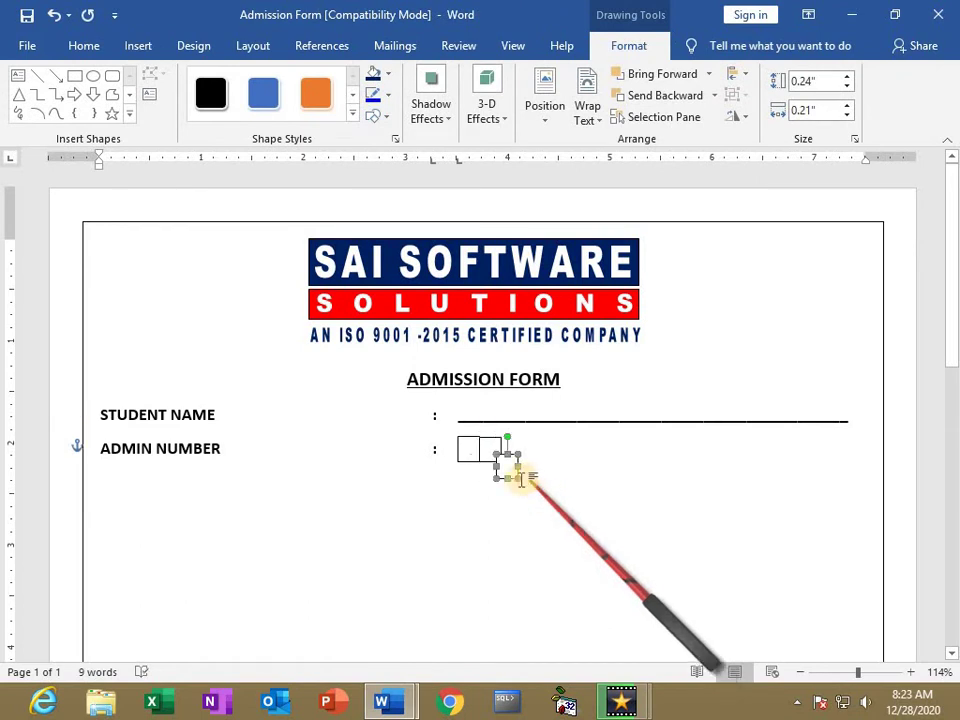
left_click_drag(507, 467, 553, 477)
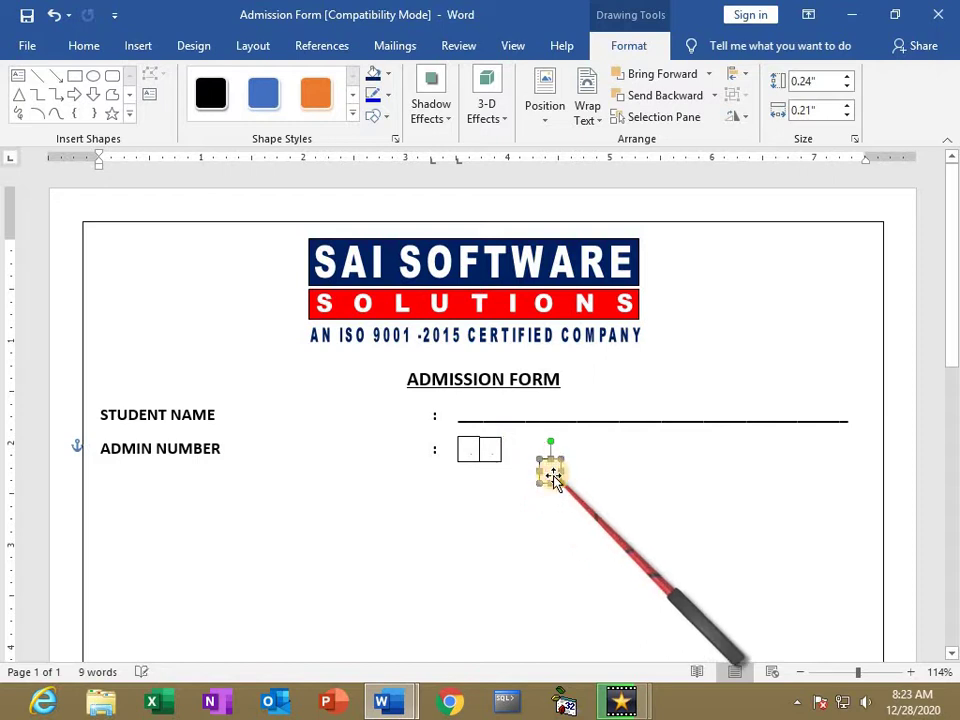
key("ctrl+z")
key("ctrl+z")
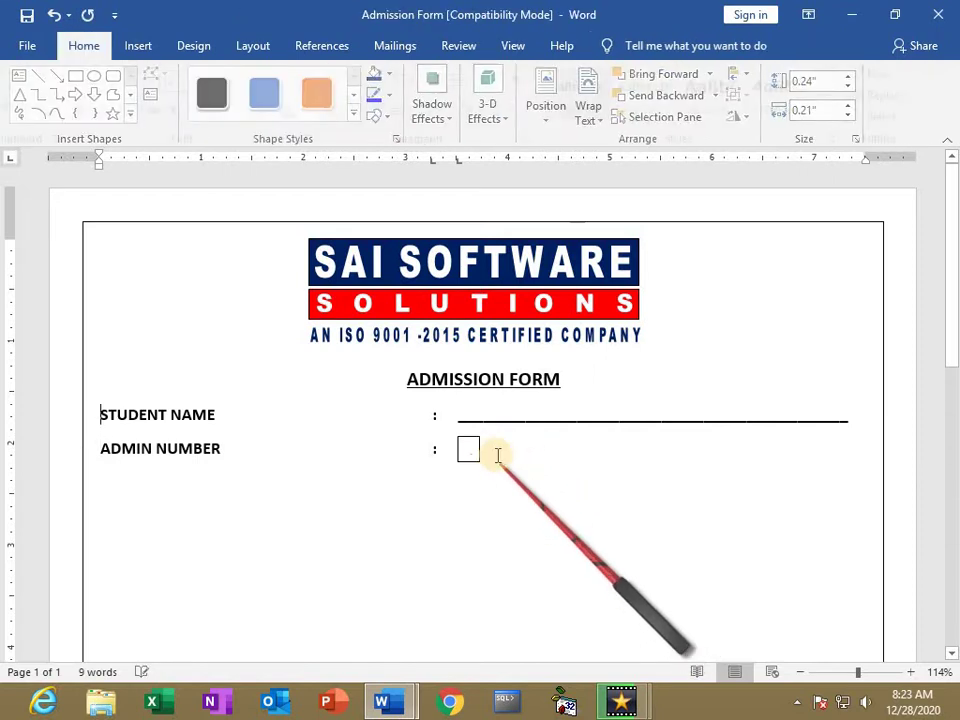
- Copy the square right against the first box and repeat it twice with F4
left_click(468, 452)
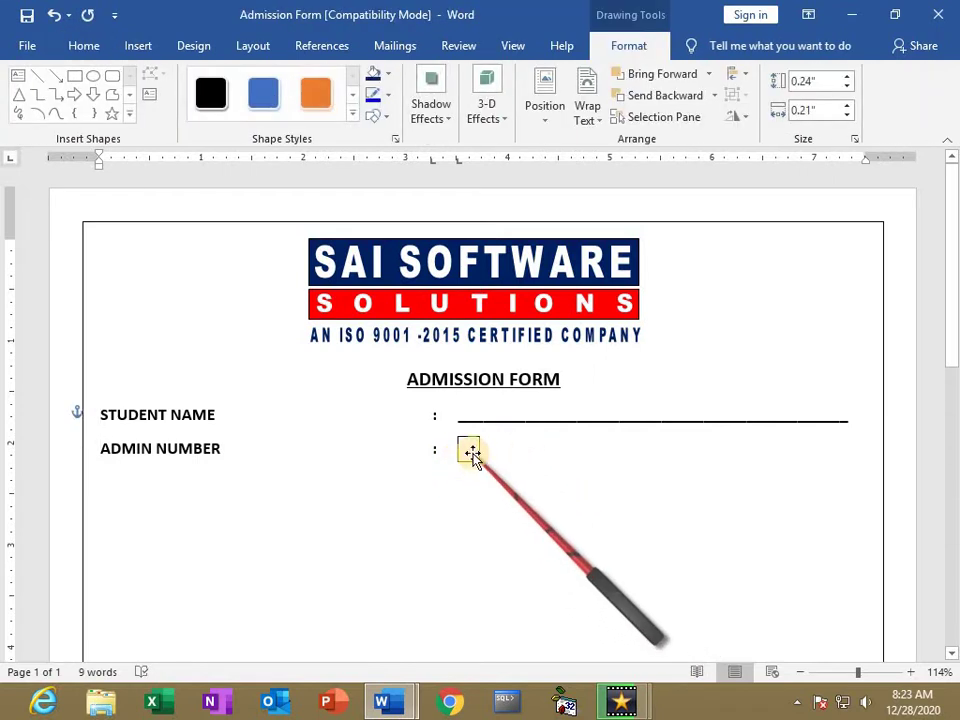
scroll(574, 538, "up", 8)
scroll(574, 538, "up", 6)
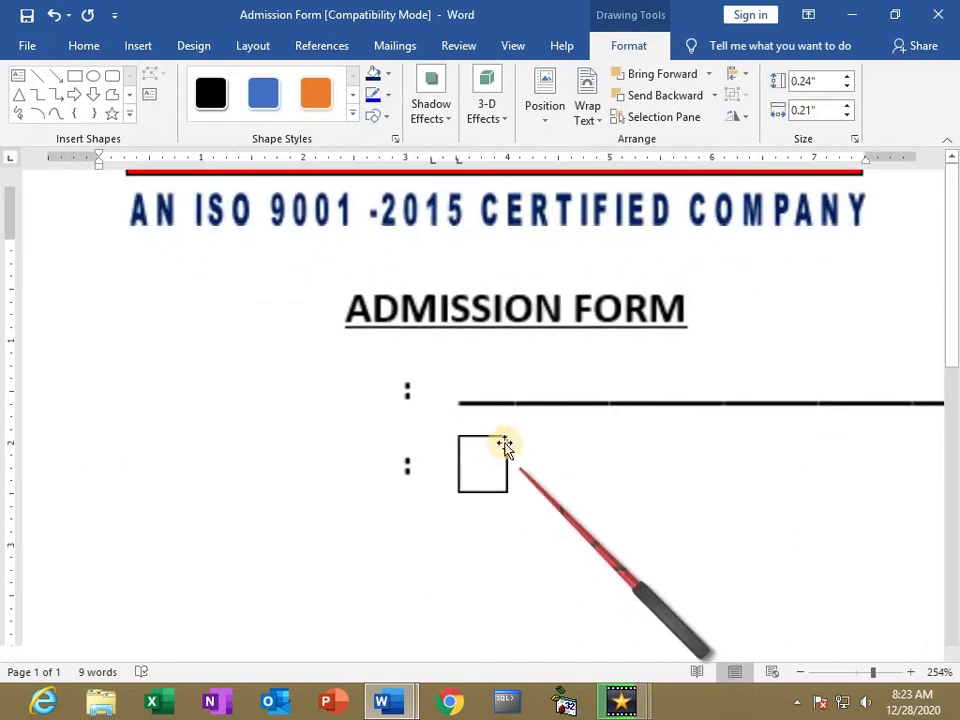
mouse_move(482, 464)
left_mouse_down()
mouse_move(521, 504)
mouse_move(533, 462)
left_mouse_up()
left_click_drag(584, 483, 603, 481)
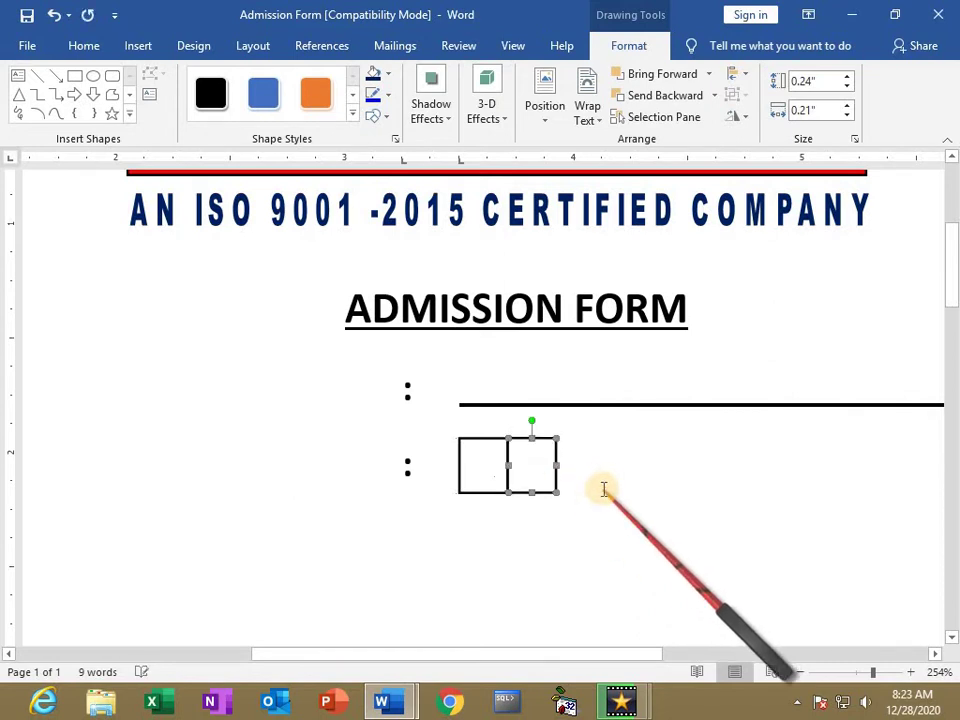
key("F4")
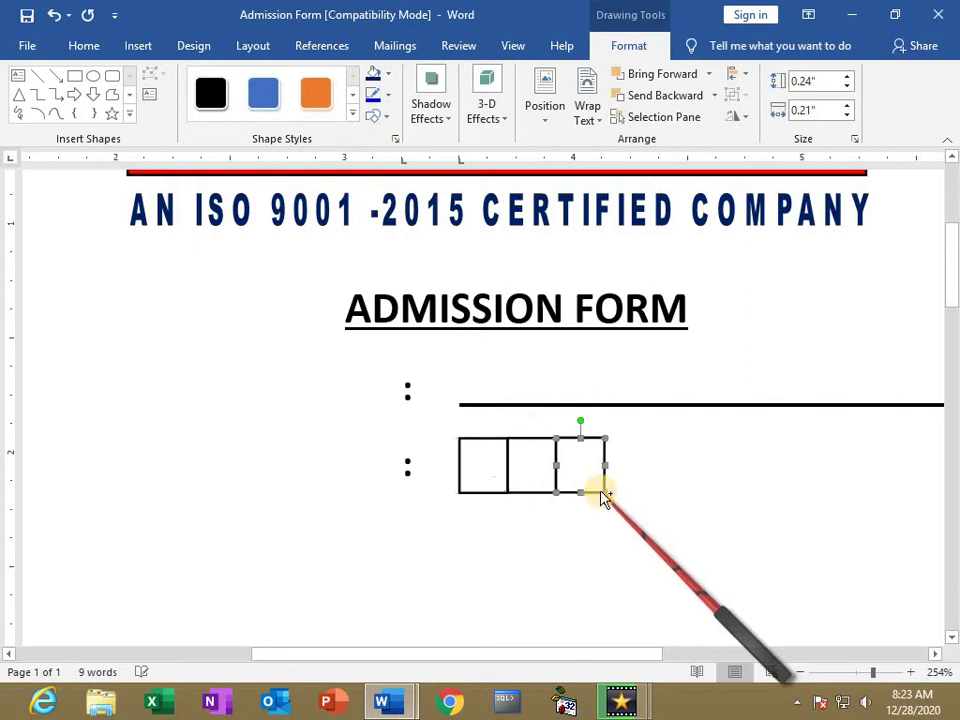
key("F4")
key("F4")
key("F4")
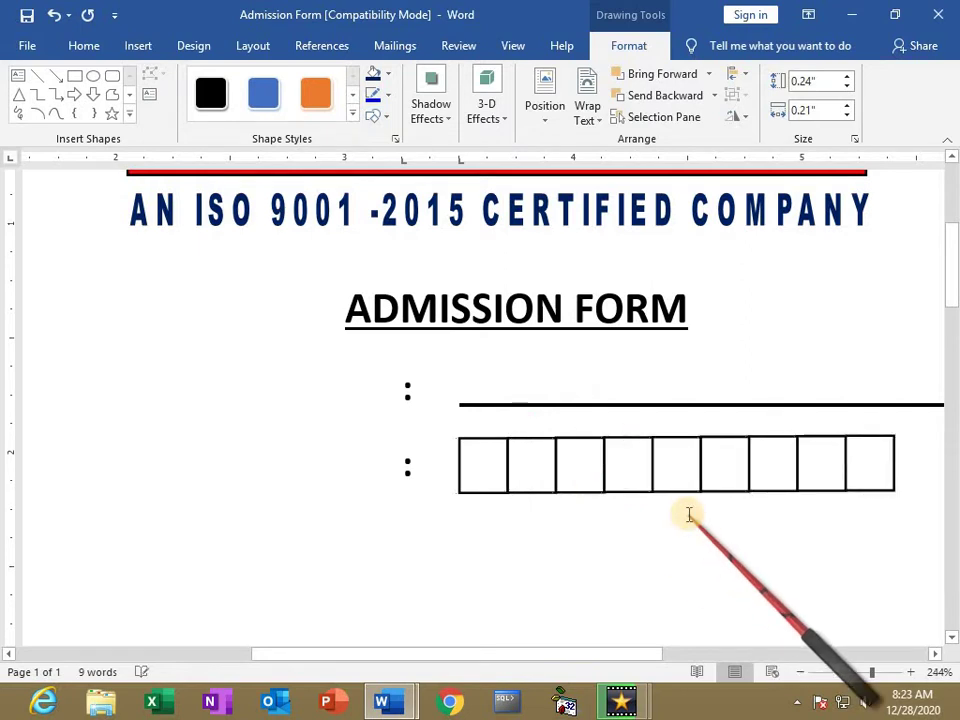
- Repeat with F4 to extend the ADMIN NUMBER row to about a dozen boxes
scroll(689, 514, "down", 4)
scroll(689, 514, "down", 4)
scroll(689, 514, "down", 4)
scroll(689, 514, "down", 2)
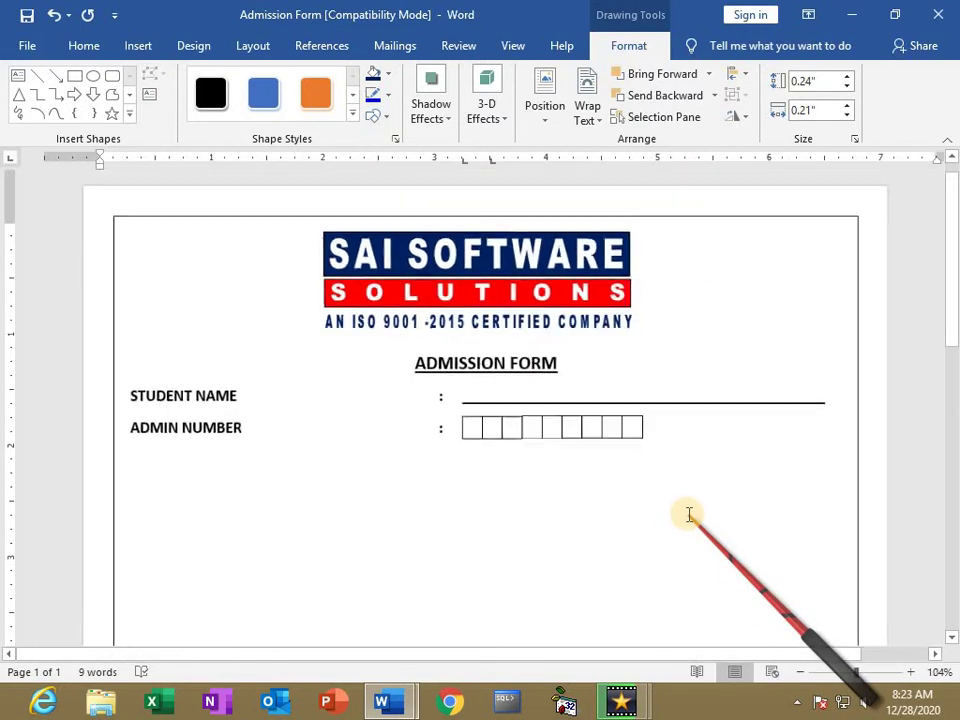
key("F4")
key("F4")
key("F4")
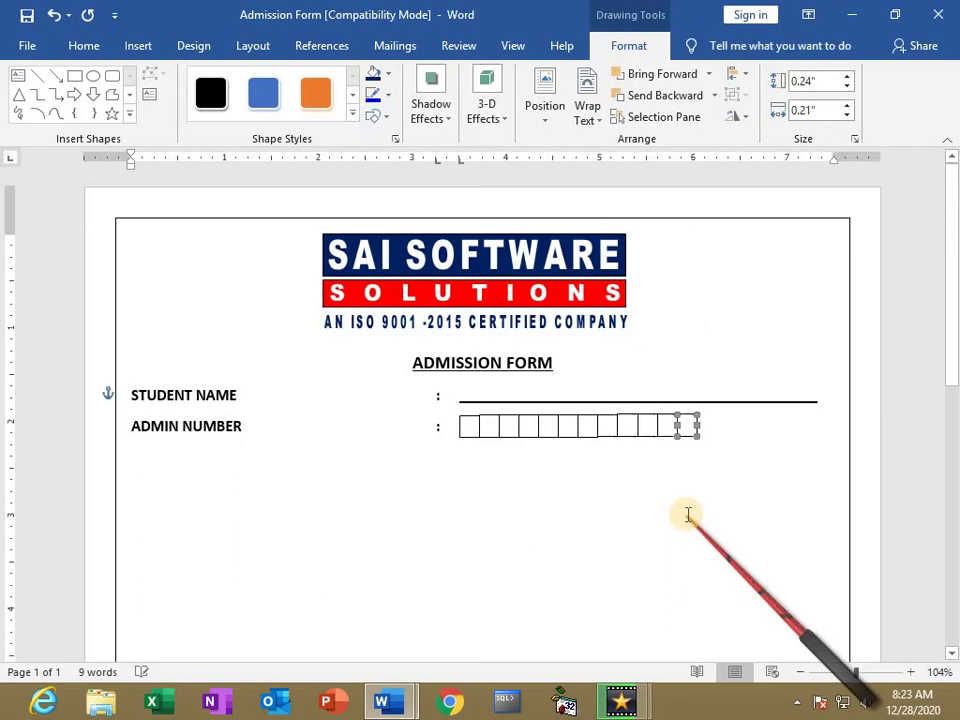
key("F4")
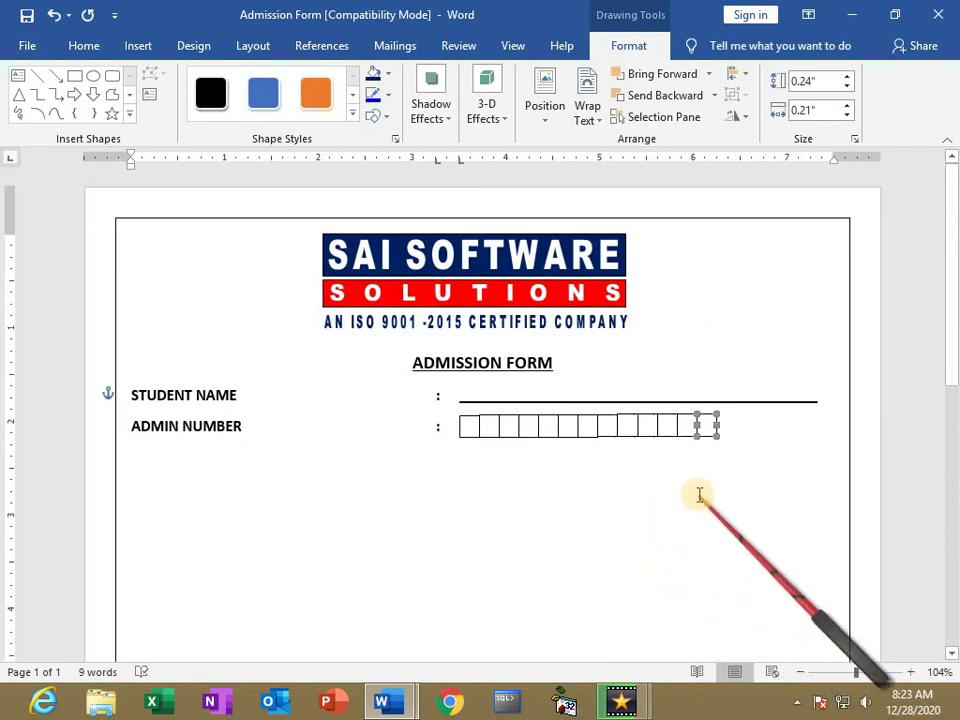
- Turn the last box into a 1.96 × 1.25-inch photo rectangle and undo the stray edit
left_click_drag(707, 424, 713, 484)
scroll(730, 470, "down", 2)
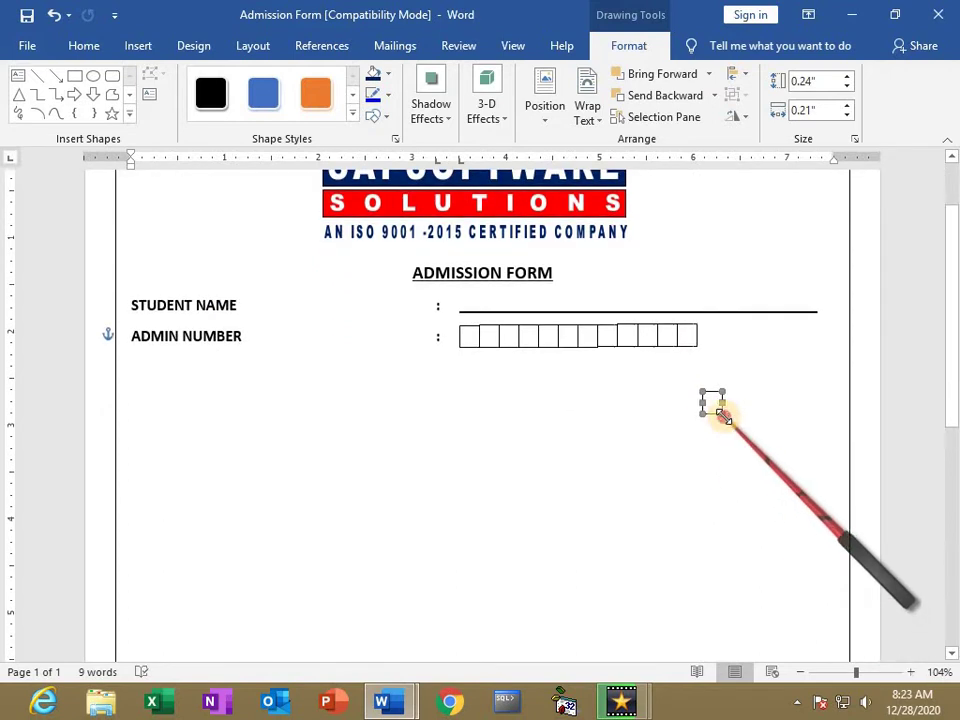
left_click_drag(724, 416, 820, 575)
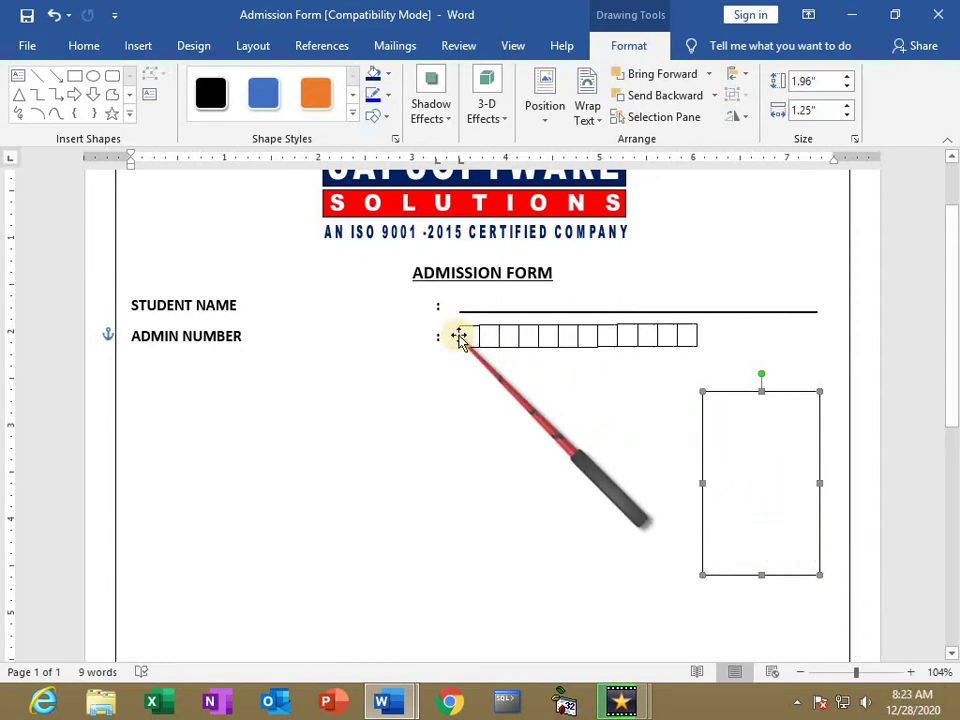
left_click(563, 407)
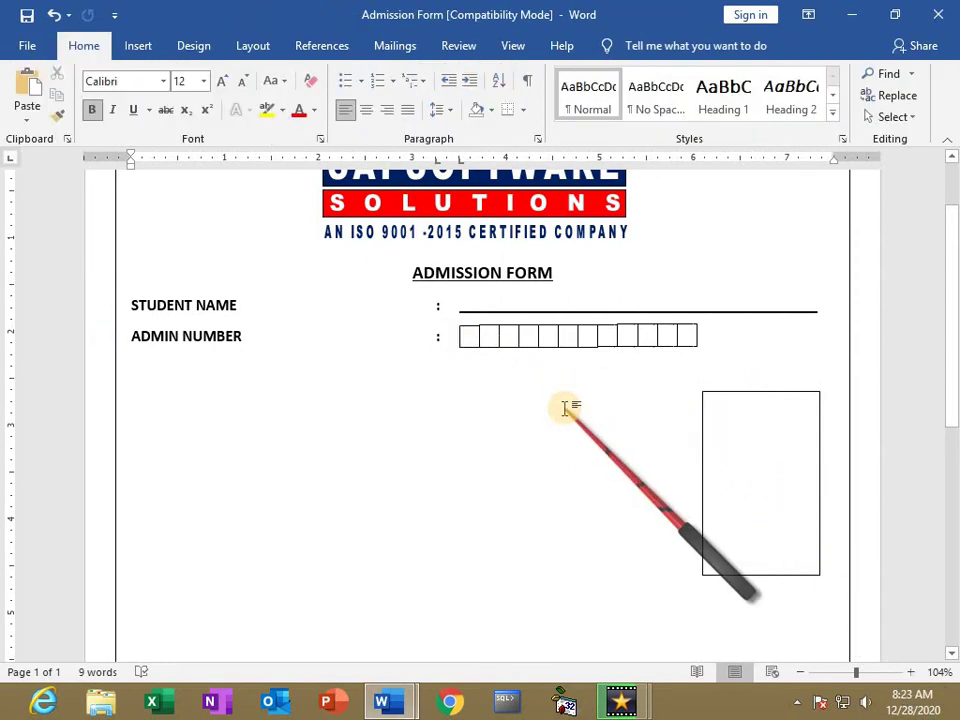
key("ctrl+z")
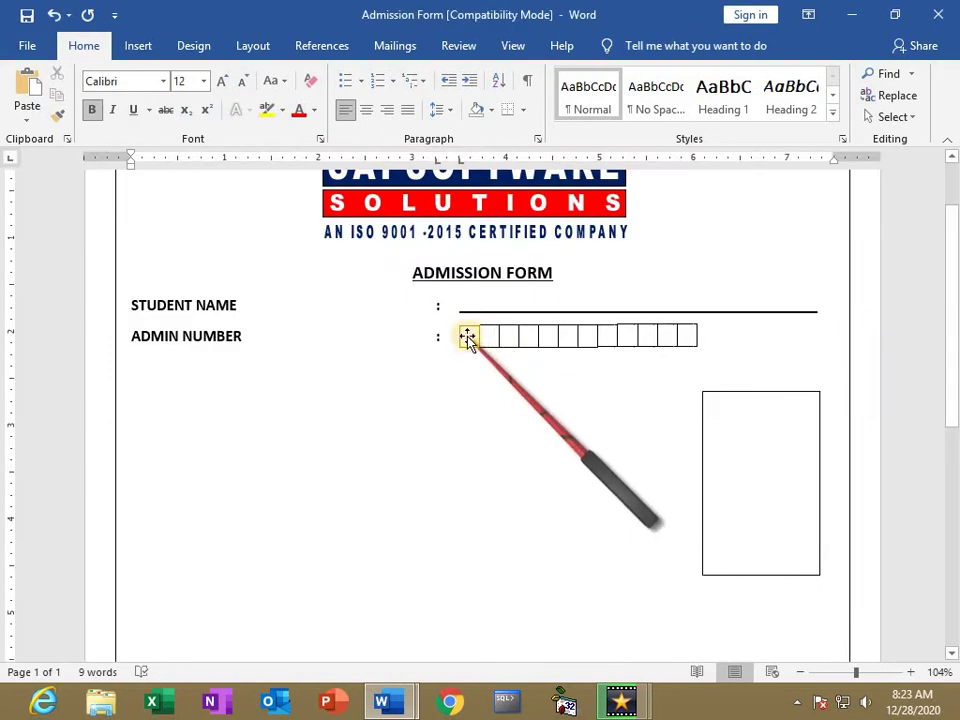
- Add the letter 's' as text inside each of the first three ADMIN NUMBER boxes
right_click(467, 337)
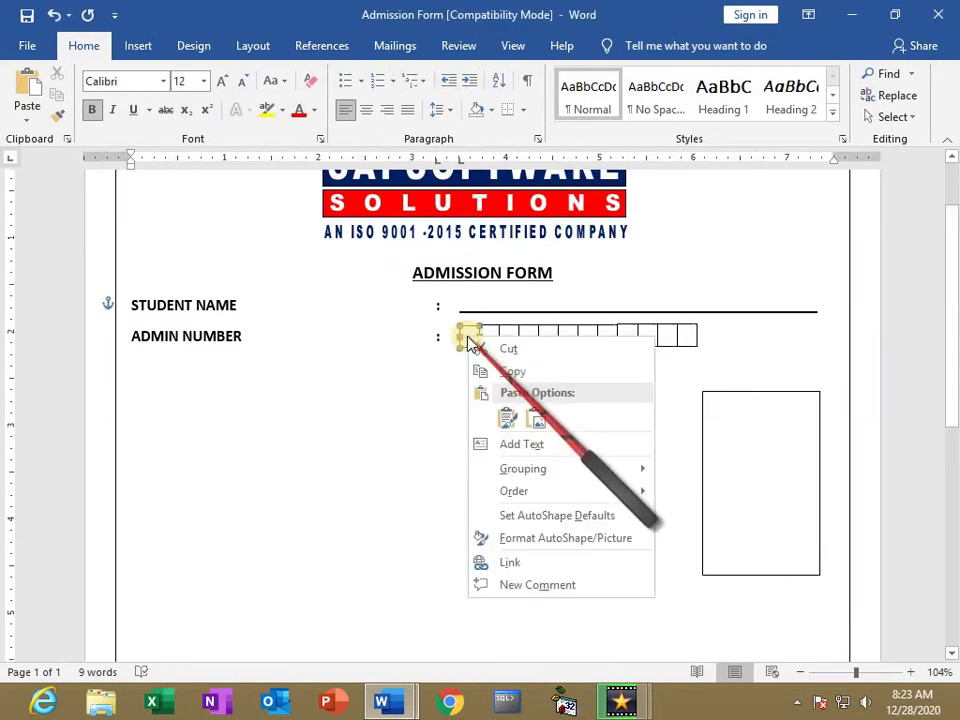
left_click(503, 446)
type("s")
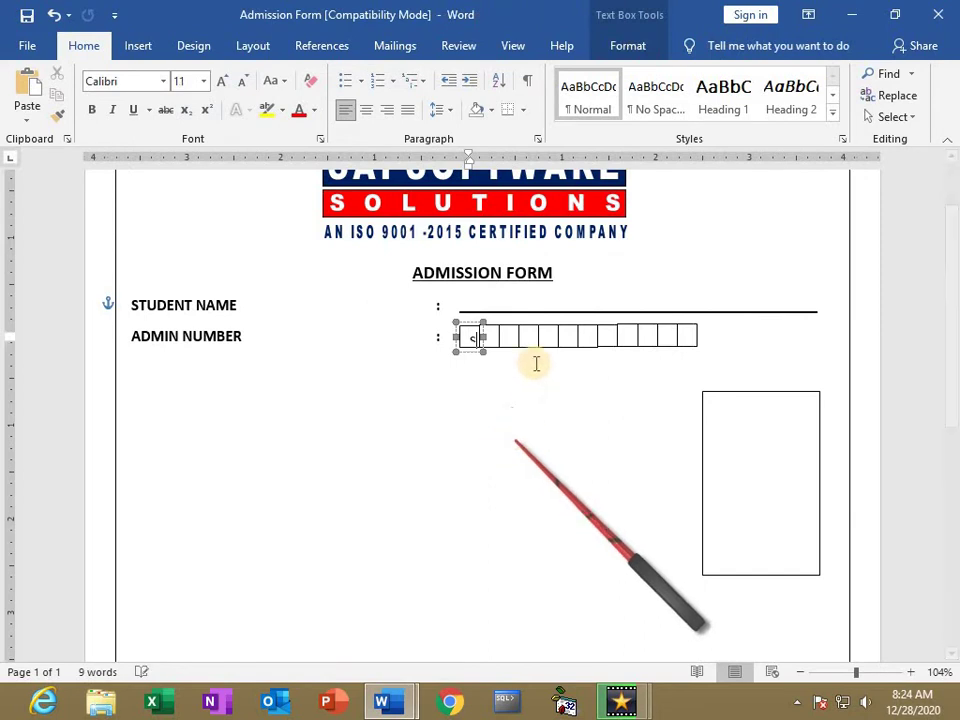
right_click(488, 337)
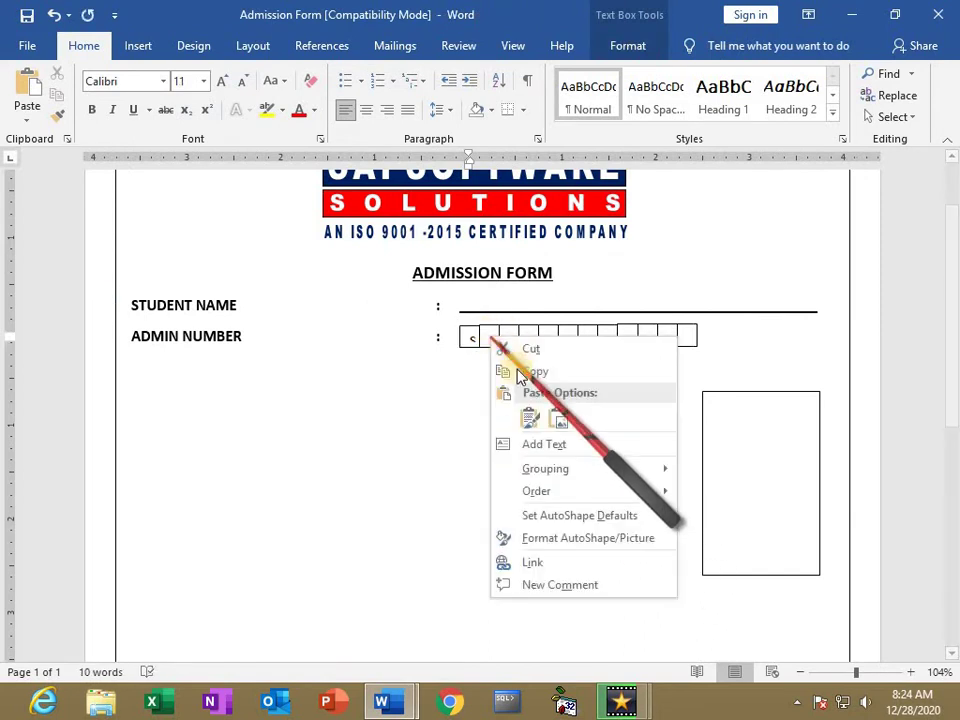
left_click(525, 444)
type("s")
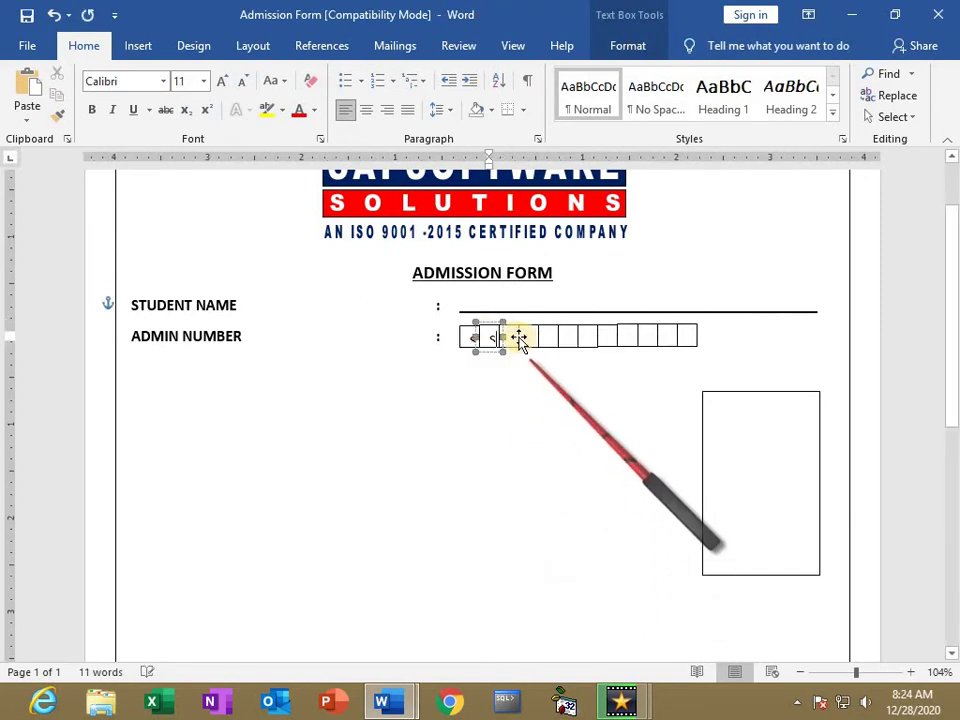
right_click(510, 338)
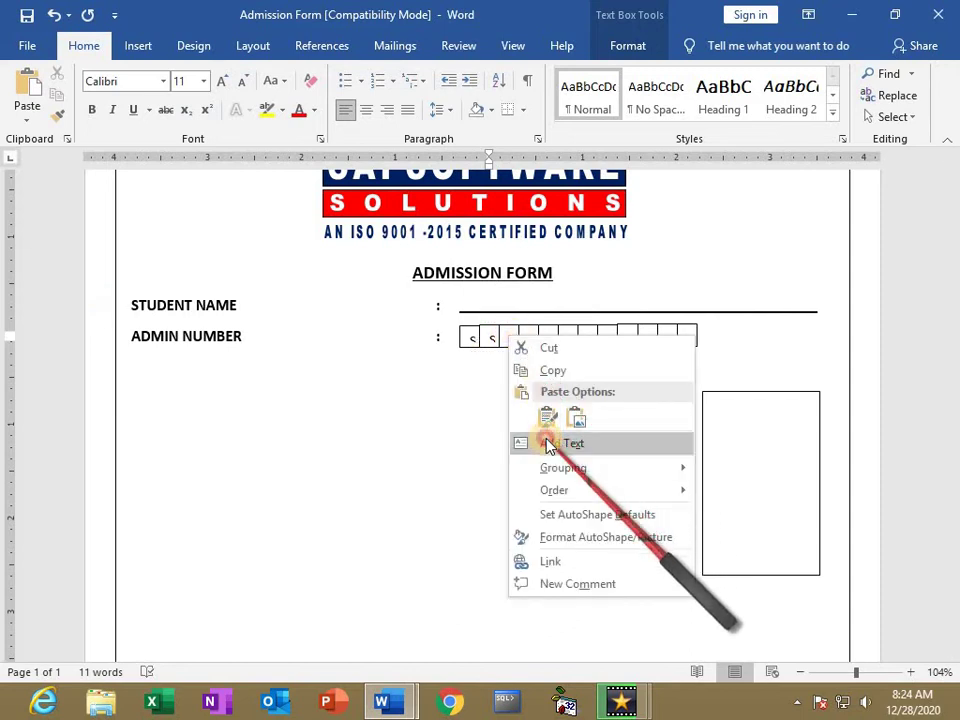
left_click(549, 444)
type("s")
left_click(475, 340)
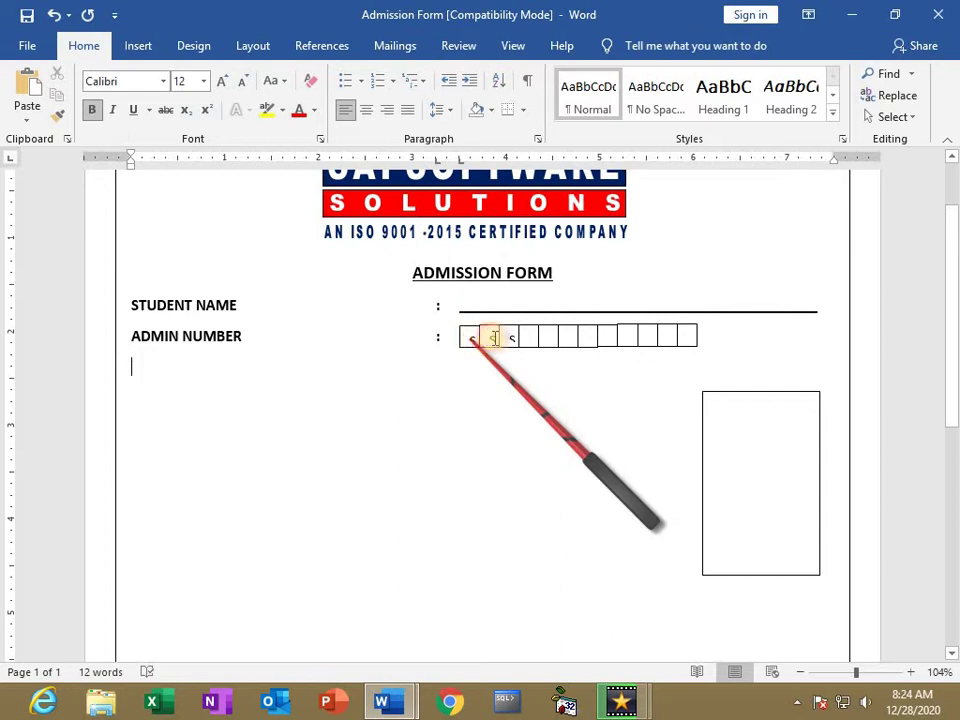
- Shrink the letters in the boxes to about 9 pt so they fit
left_click(494, 338)
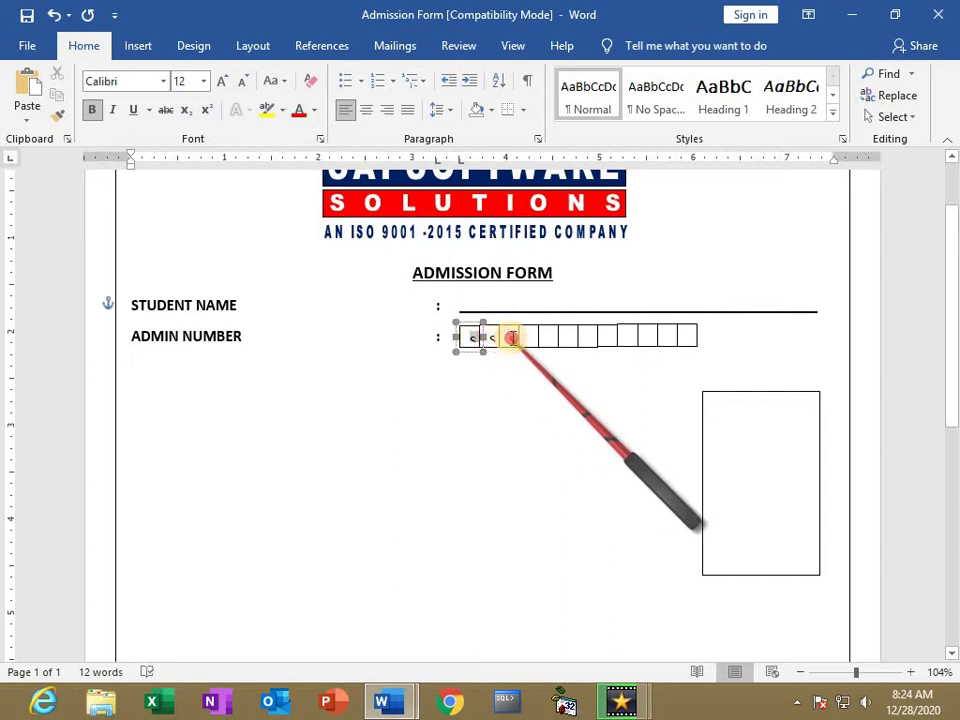
left_click(243, 86)
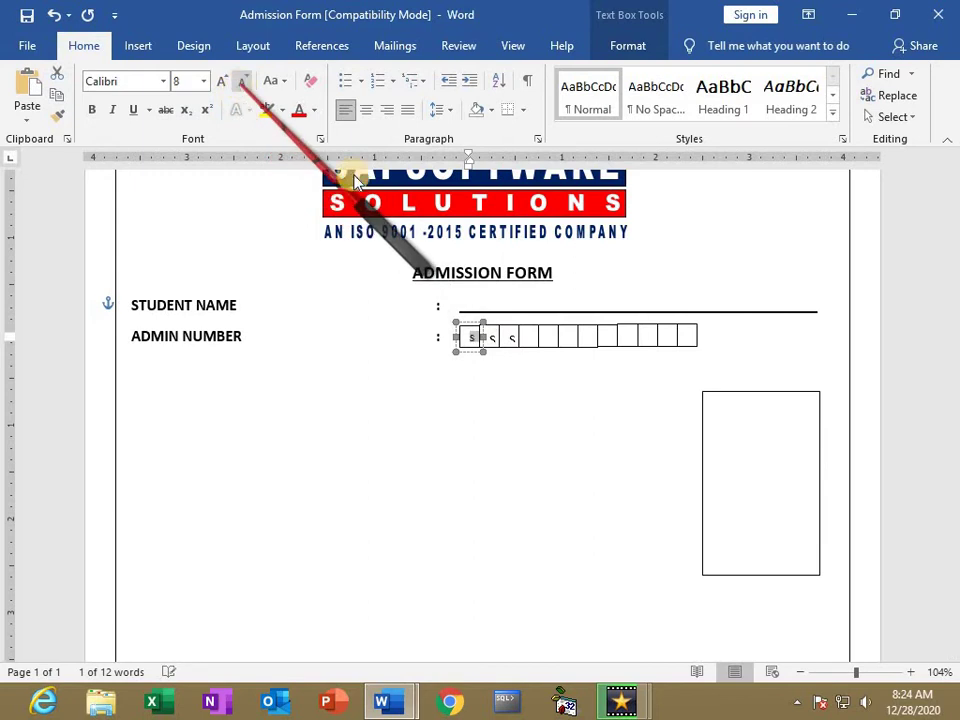
left_click(490, 338)
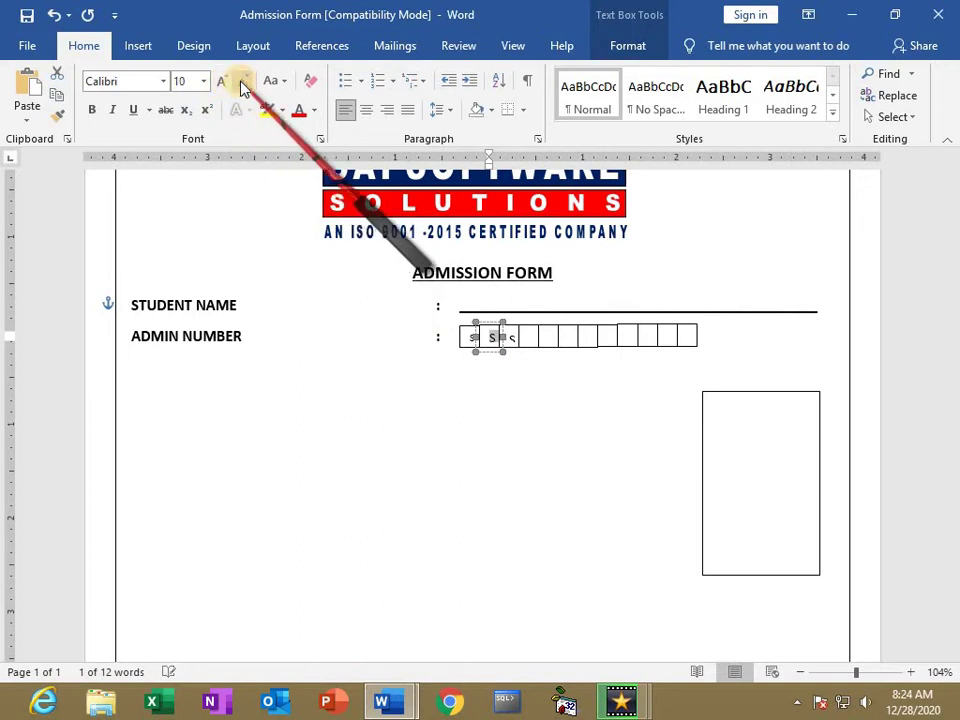
left_click(505, 335)
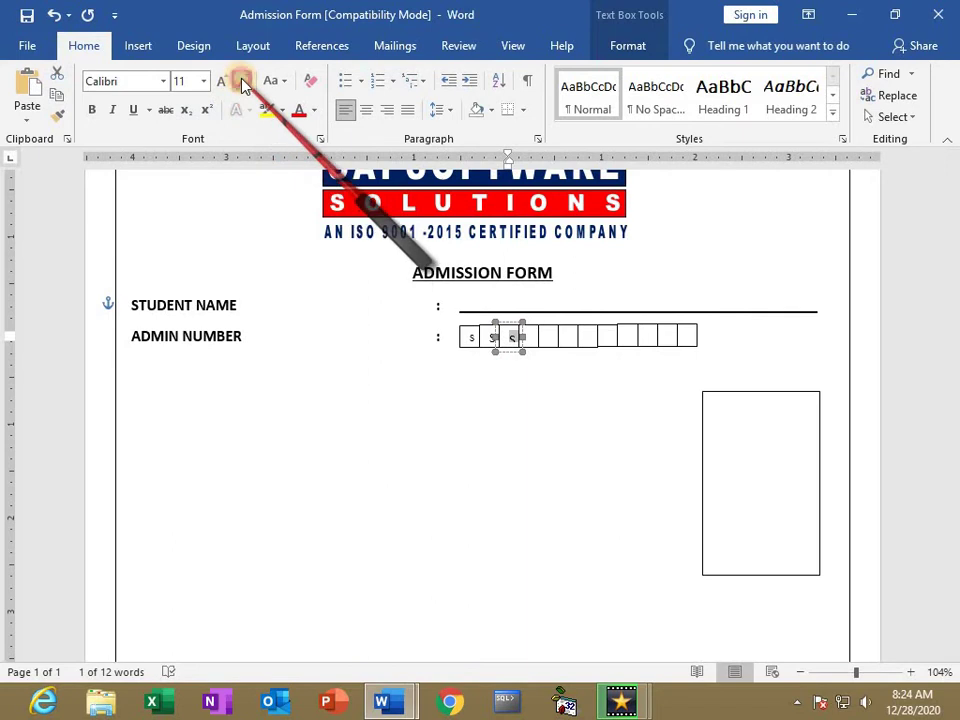
left_click(468, 336)
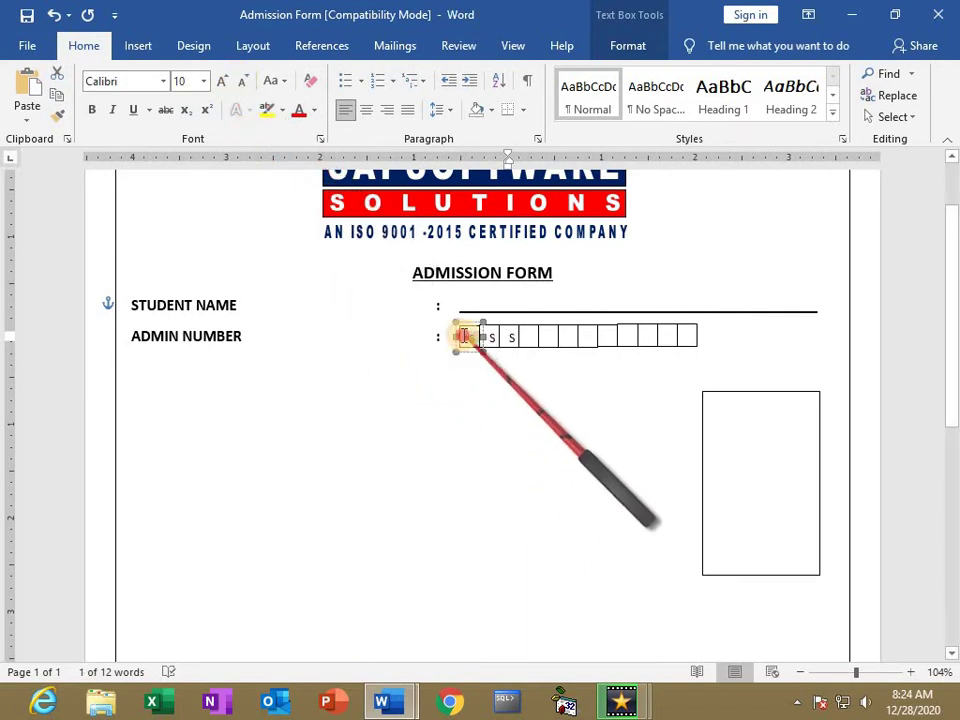
left_click(222, 80)
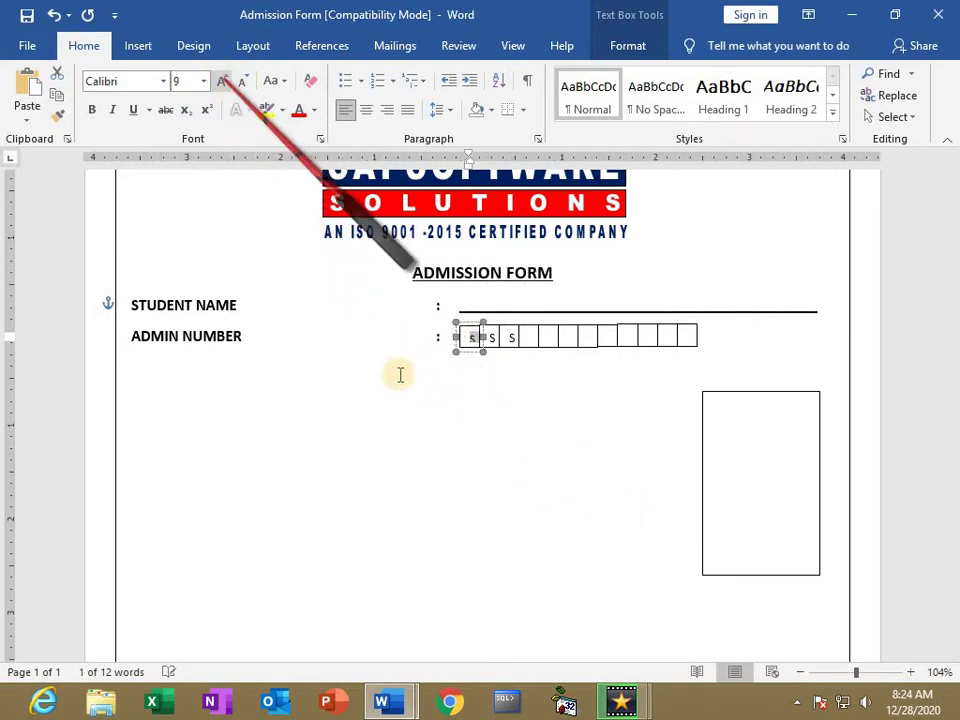
left_click(474, 348)
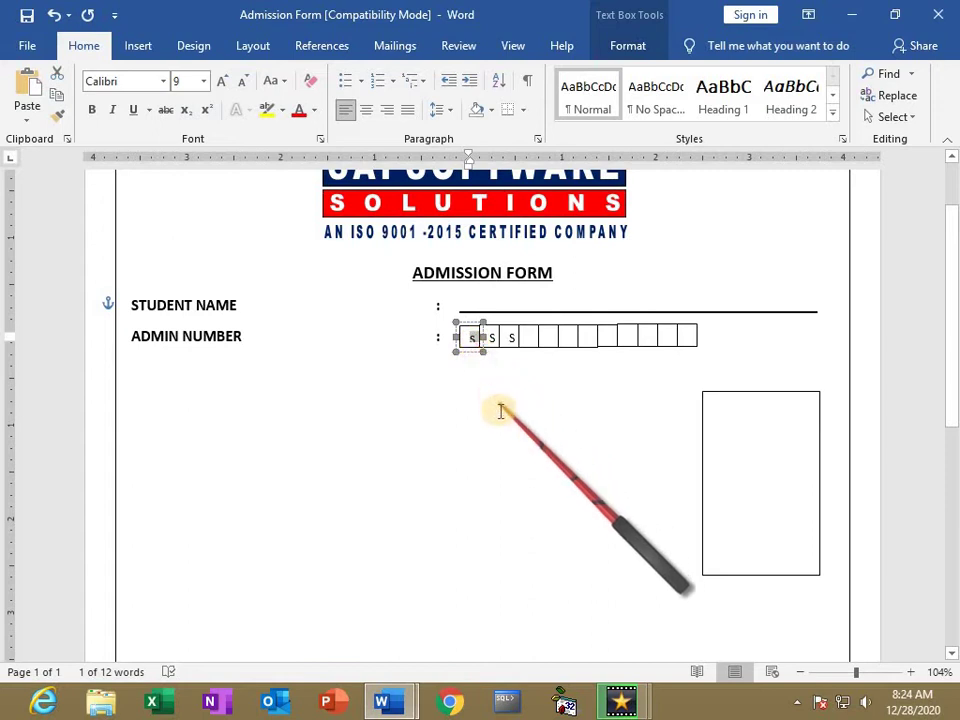
double_click(472, 337)
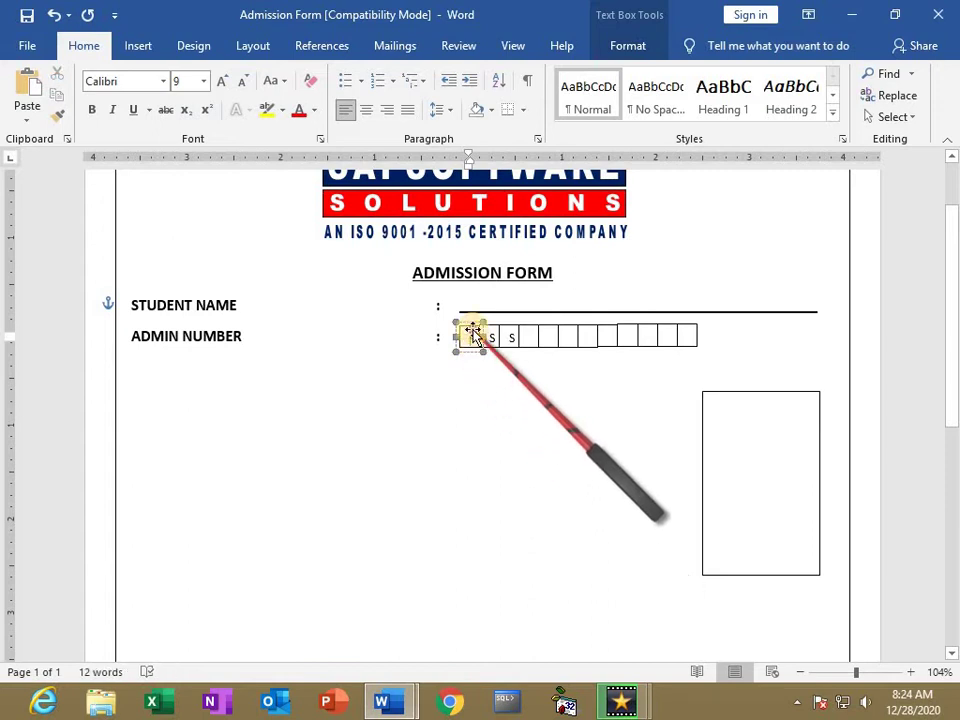
left_click(498, 378)
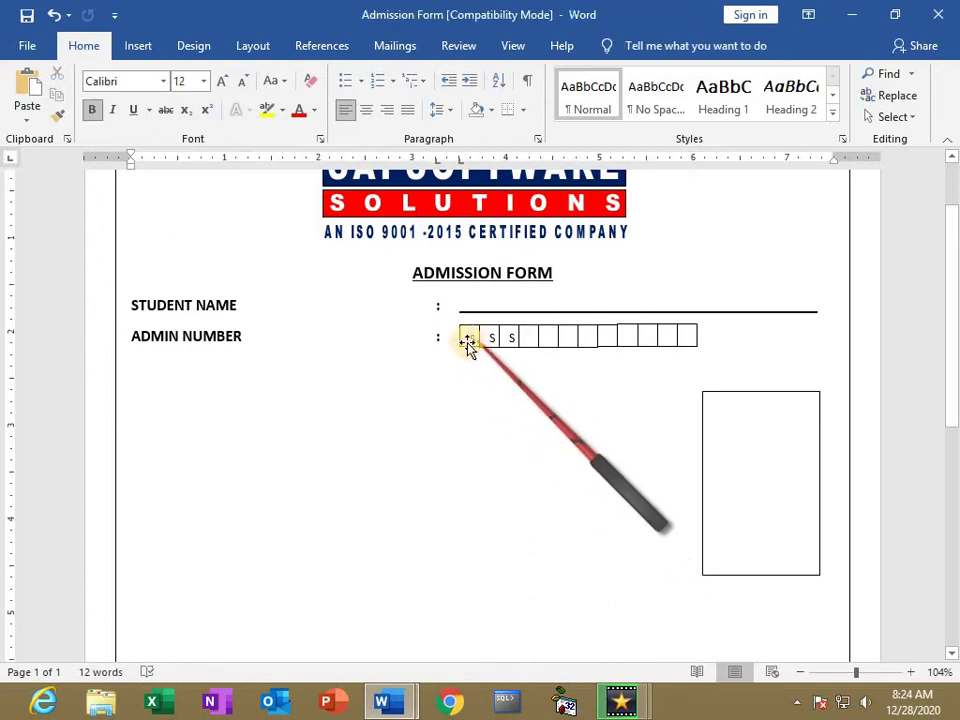
double_click(472, 340)
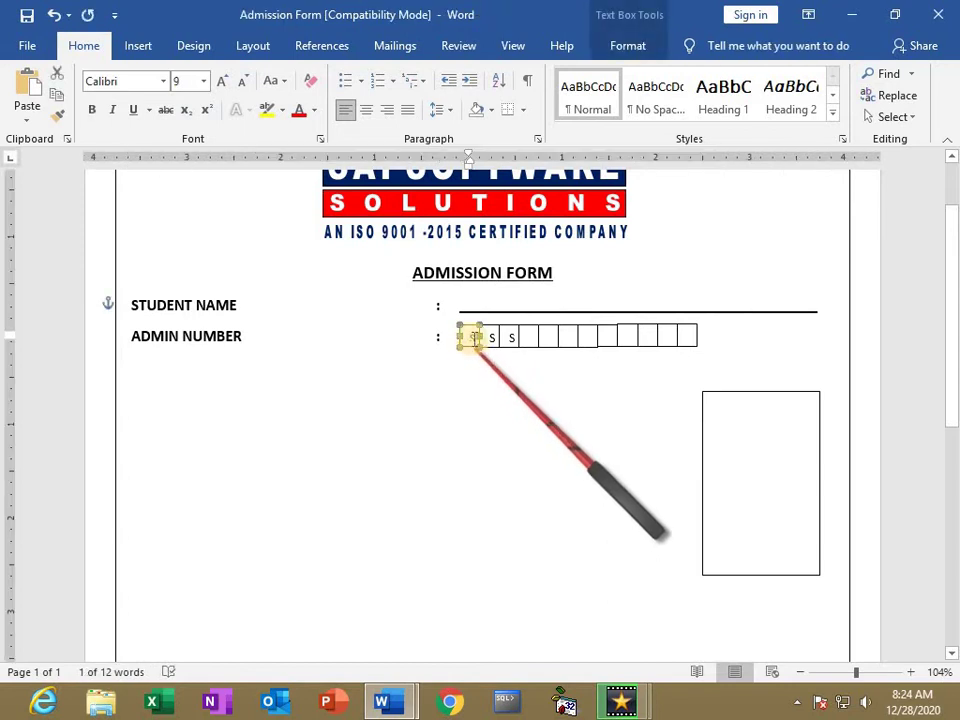
- Type FACULTY NAME and COURSE rows with blanks, then a GENDER row with MALE
left_click(489, 551)
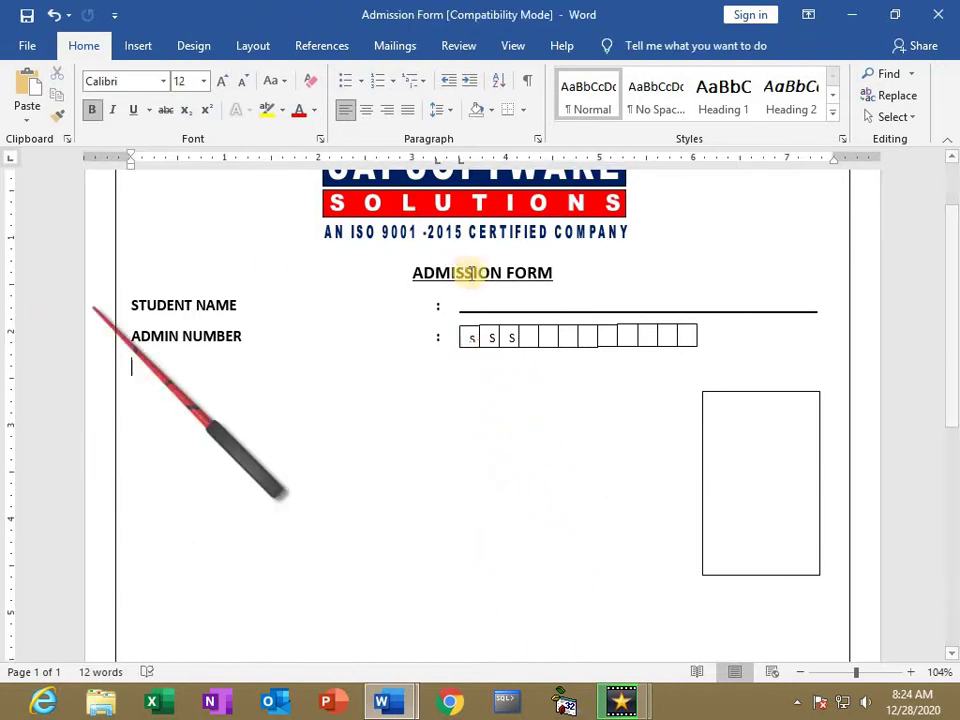
key("alt+Tab")
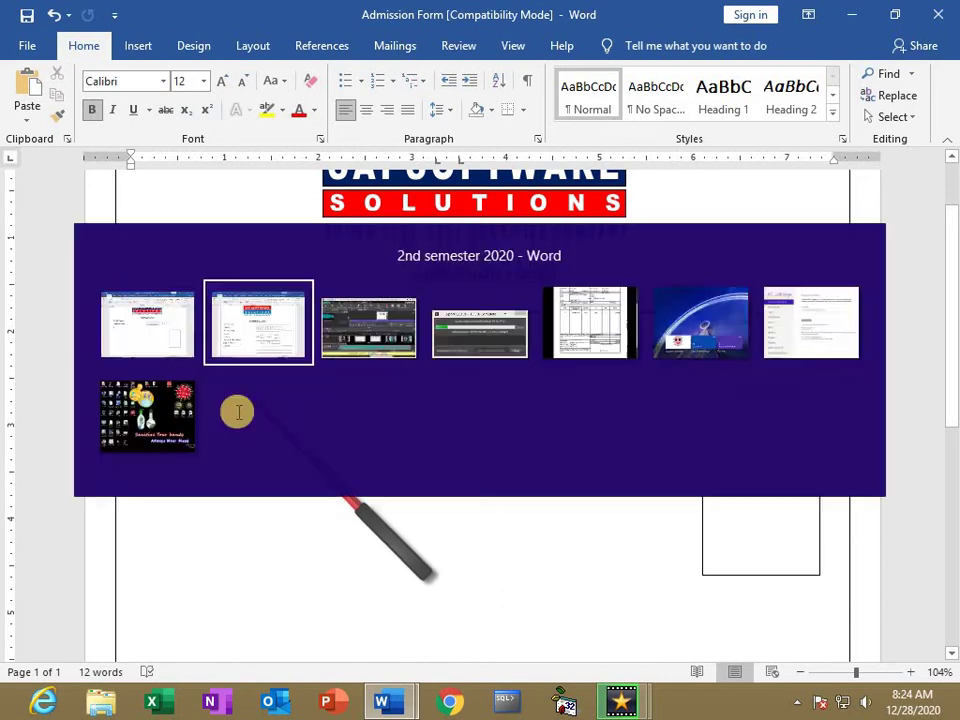
key("alt+Tab")
type("F")
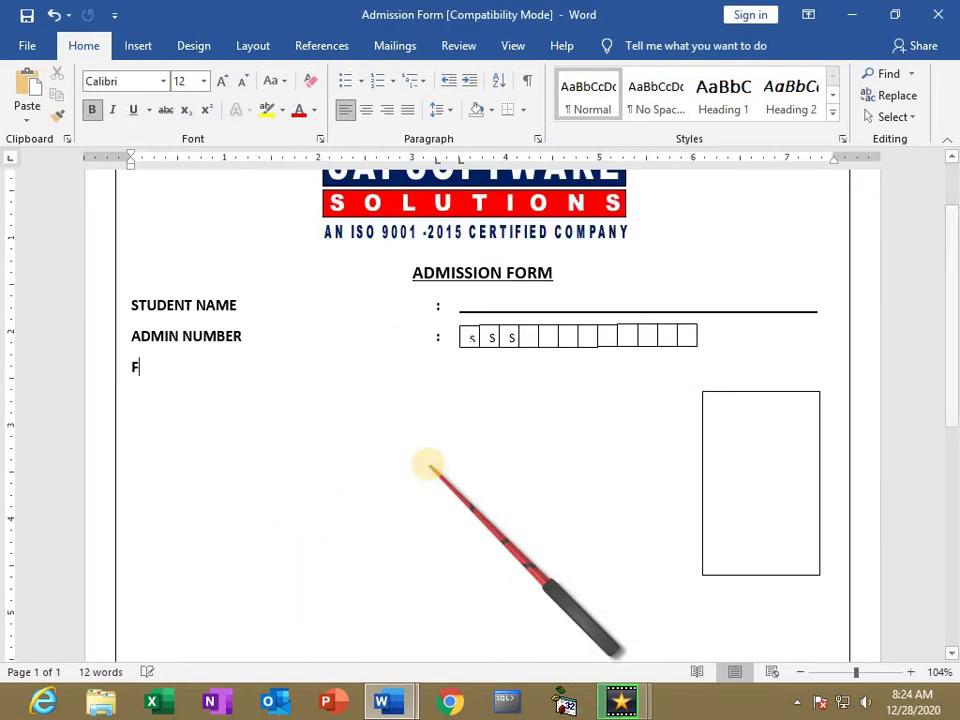
type("ACULTY NAME :")
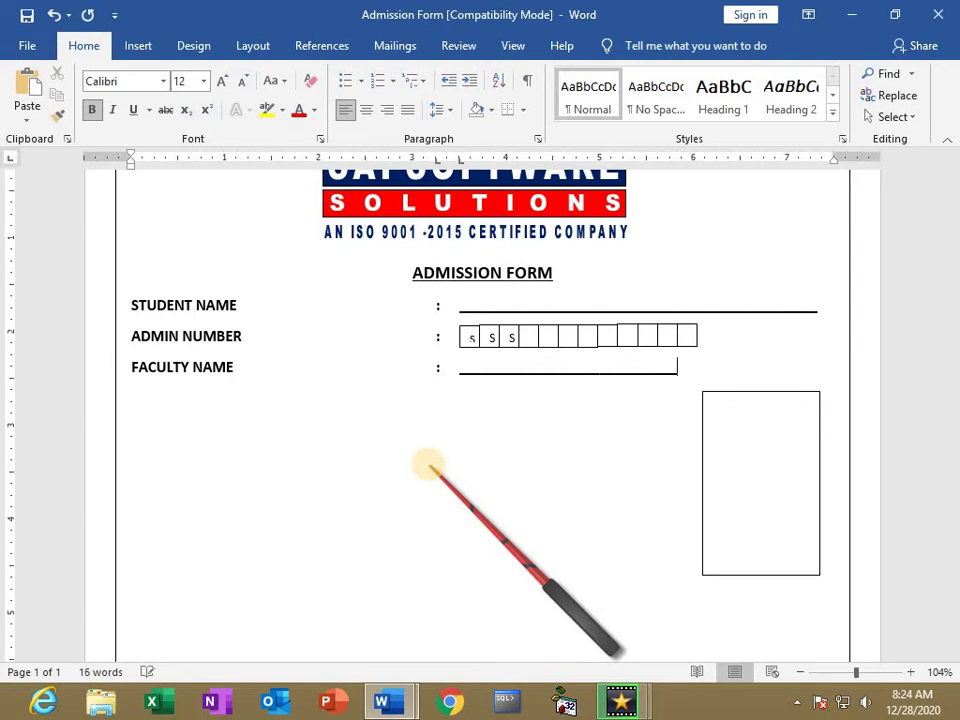
key("alt+Tab")
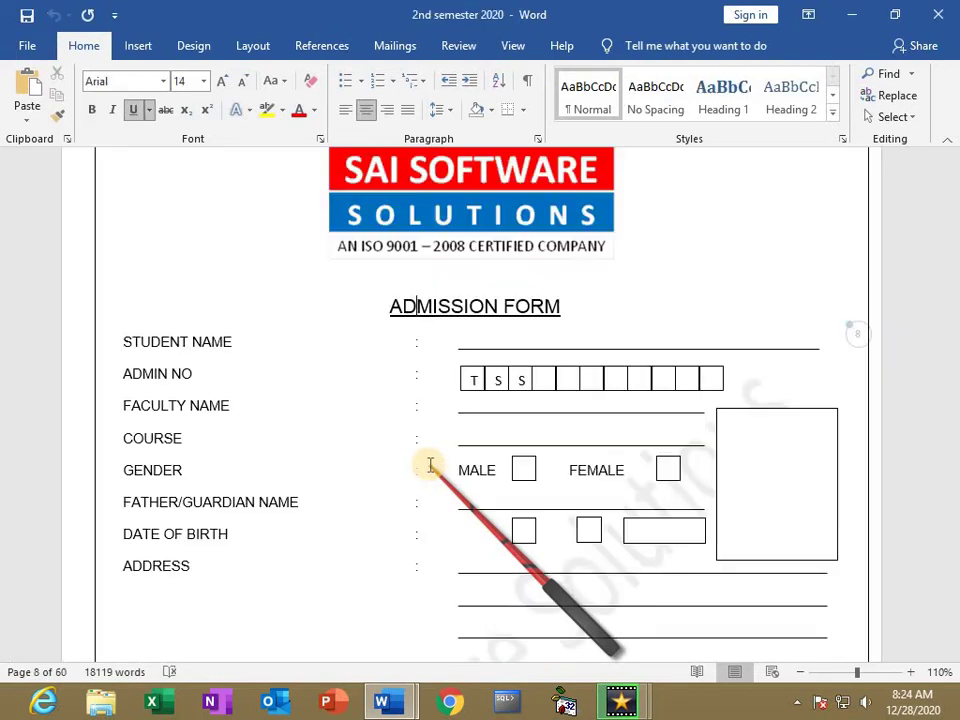
key("alt+Tab")
type("CO")
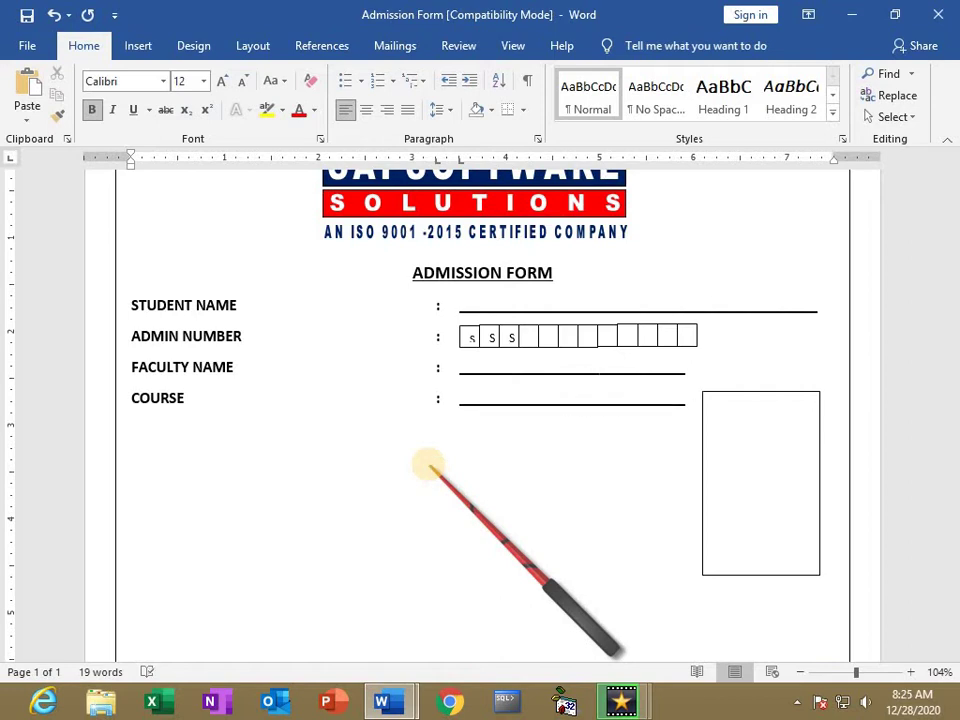
key("alt+Tab")
key("alt+Tab")
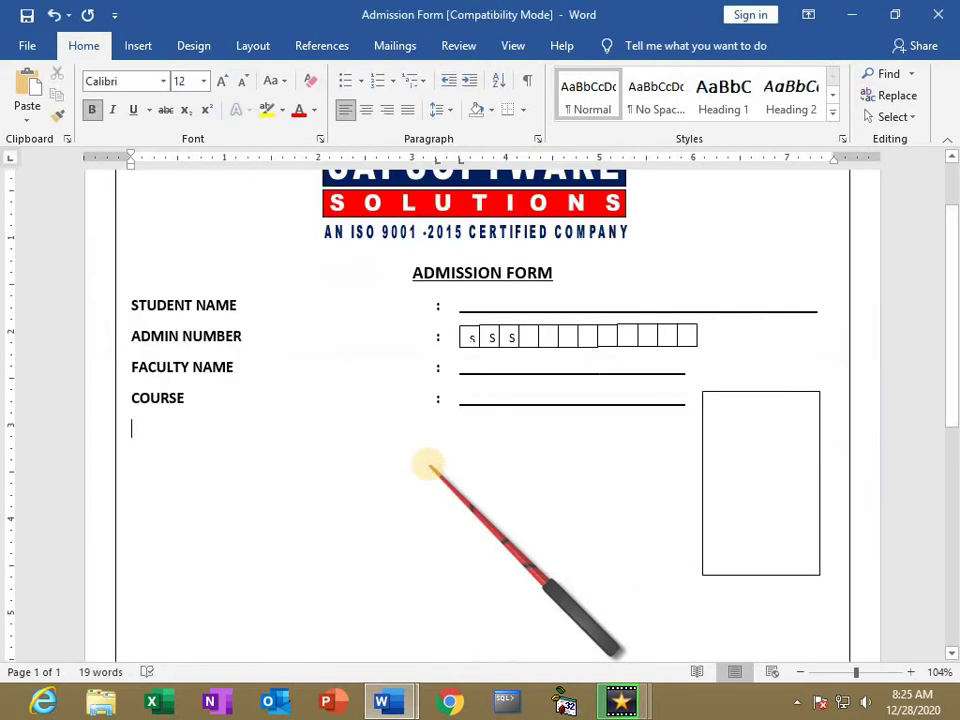
type("GENDER : MALE")
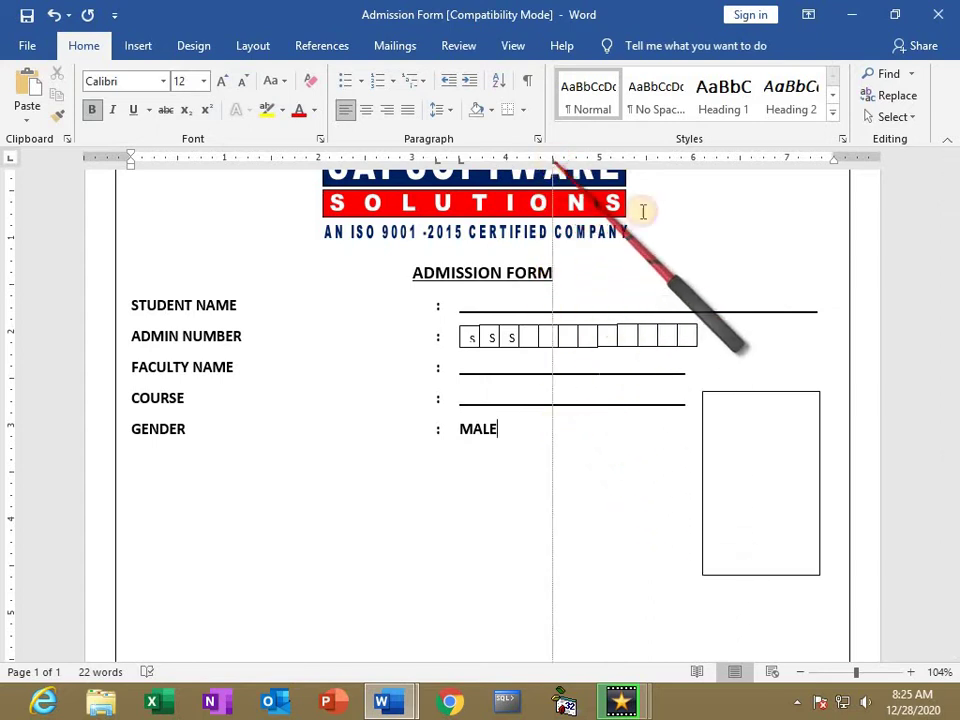
key("Tab")
key("Tab")
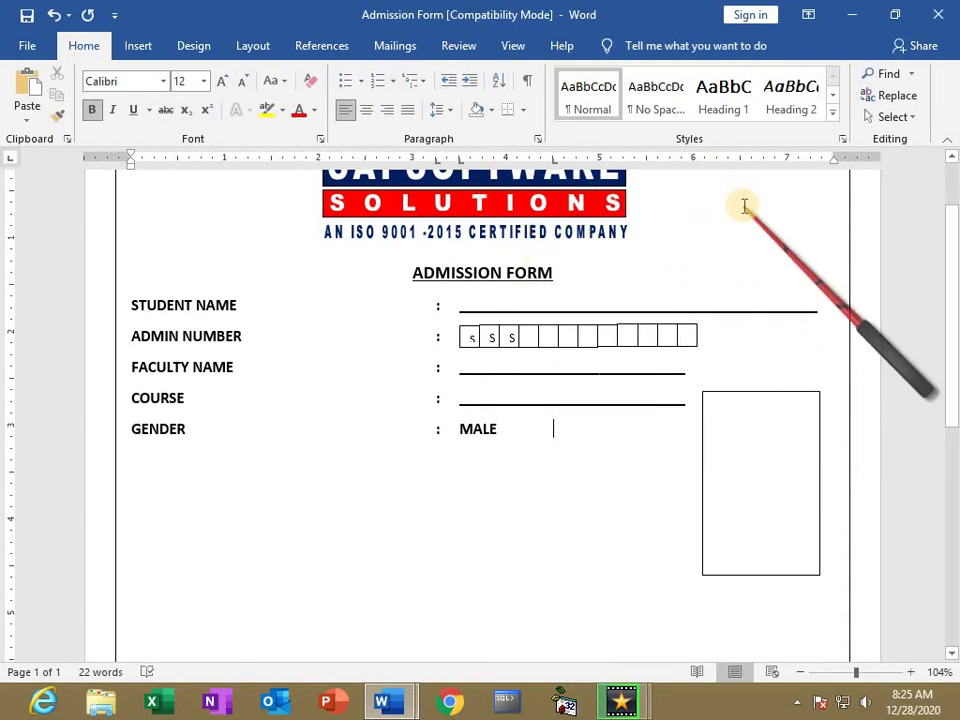
- Finish FEMALE and place copies of the small box beside MALE and FEMALE as checkboxes
type("FEMALE")
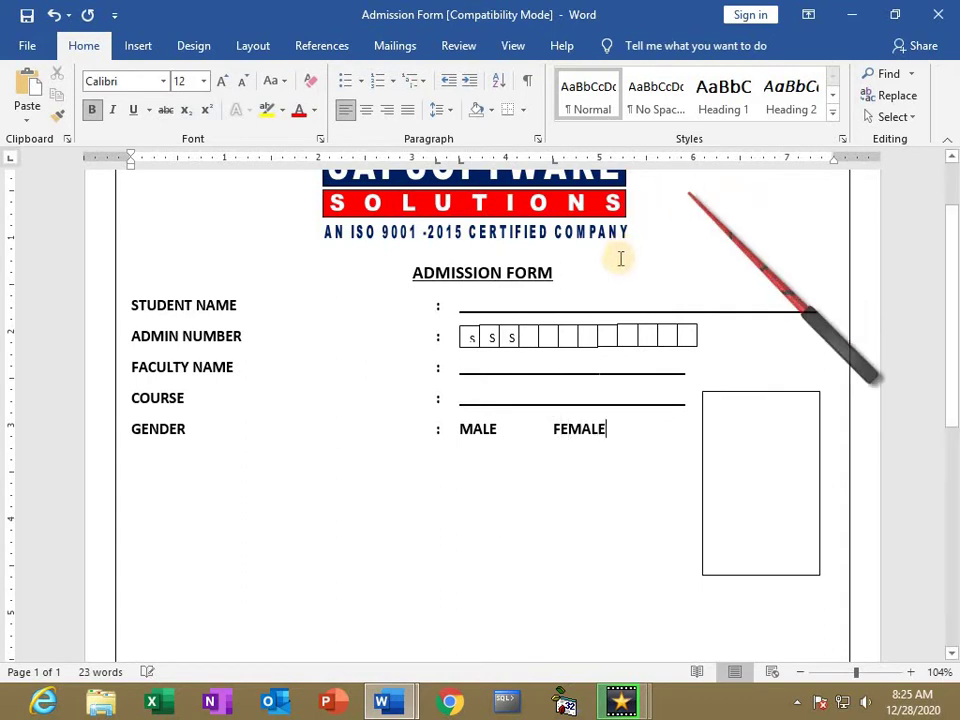
left_click(689, 336)
key("ctrl+d")
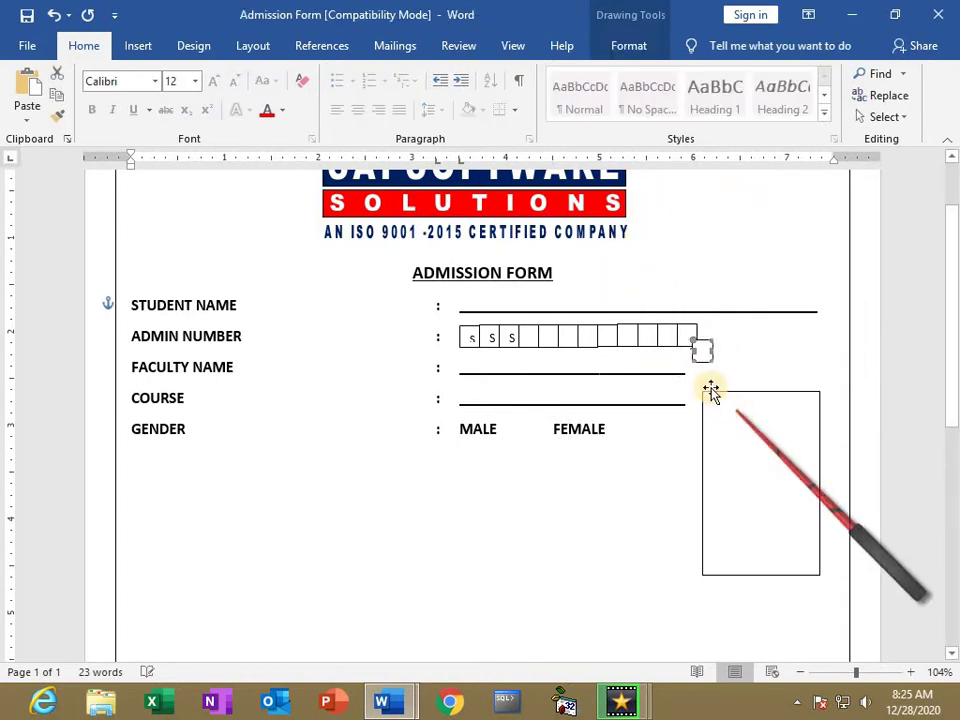
left_click_drag(703, 349, 523, 430)
key("ctrl+v")
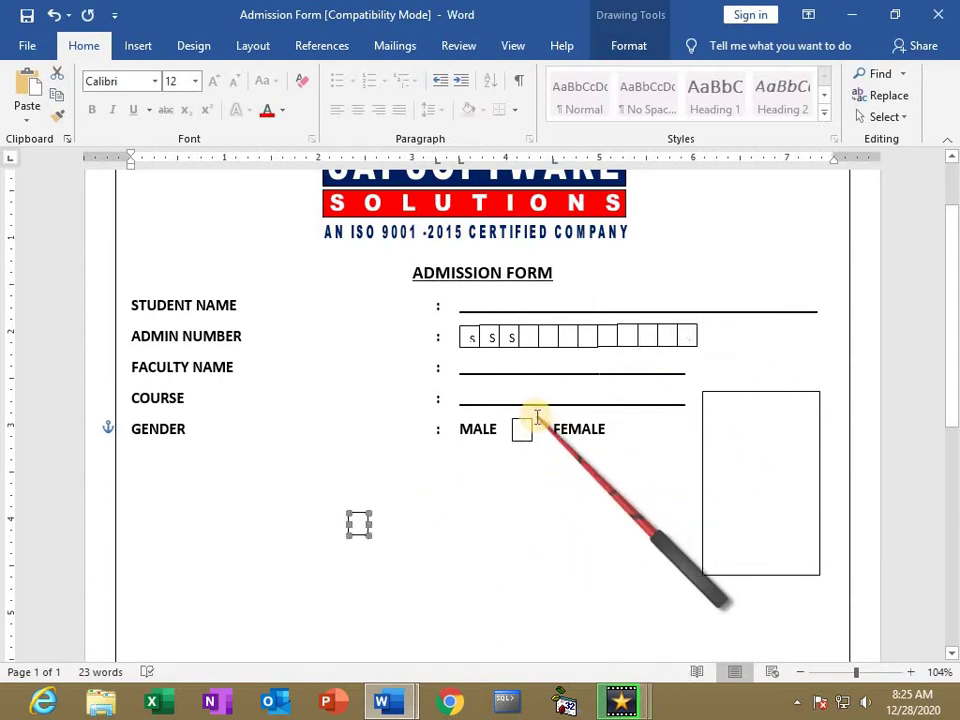
left_click_drag(360, 523, 652, 428)
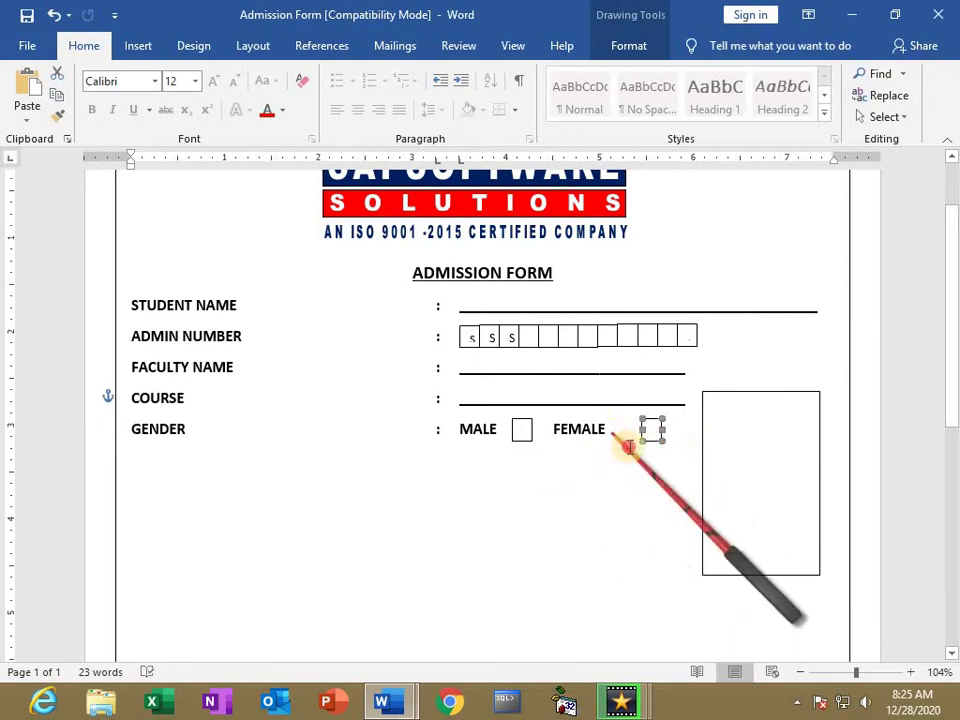
left_click(628, 447)
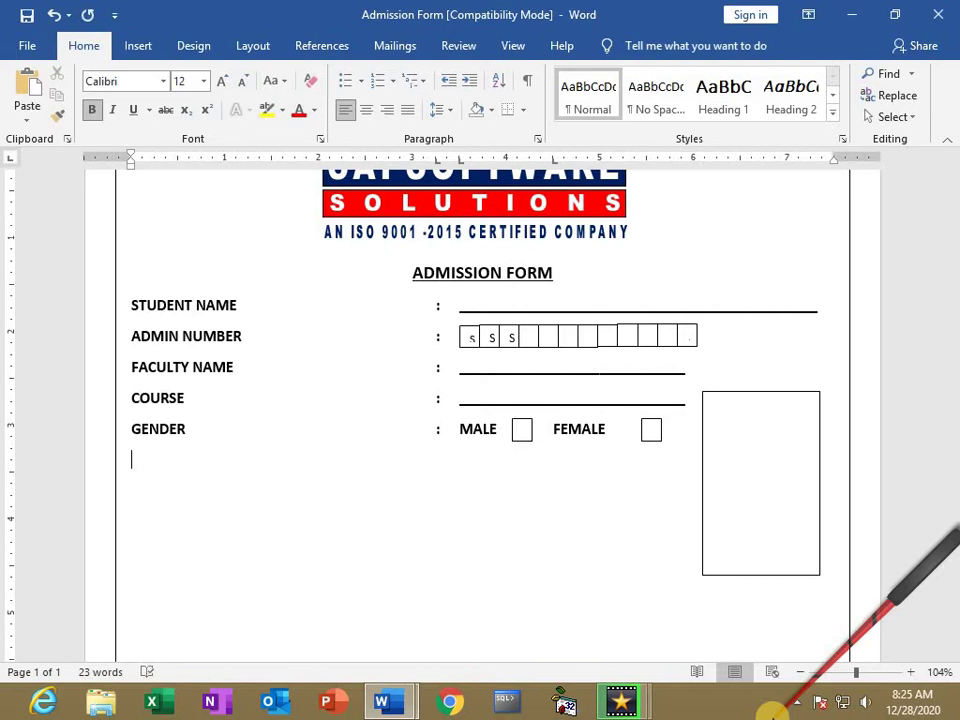
key("alt+Tab")
key("alt+Tab")
- Type the FATHER/GUARDIAN NAME row with an underlined blank, then a DATE OF BIRTH label with colon
type("FATH")
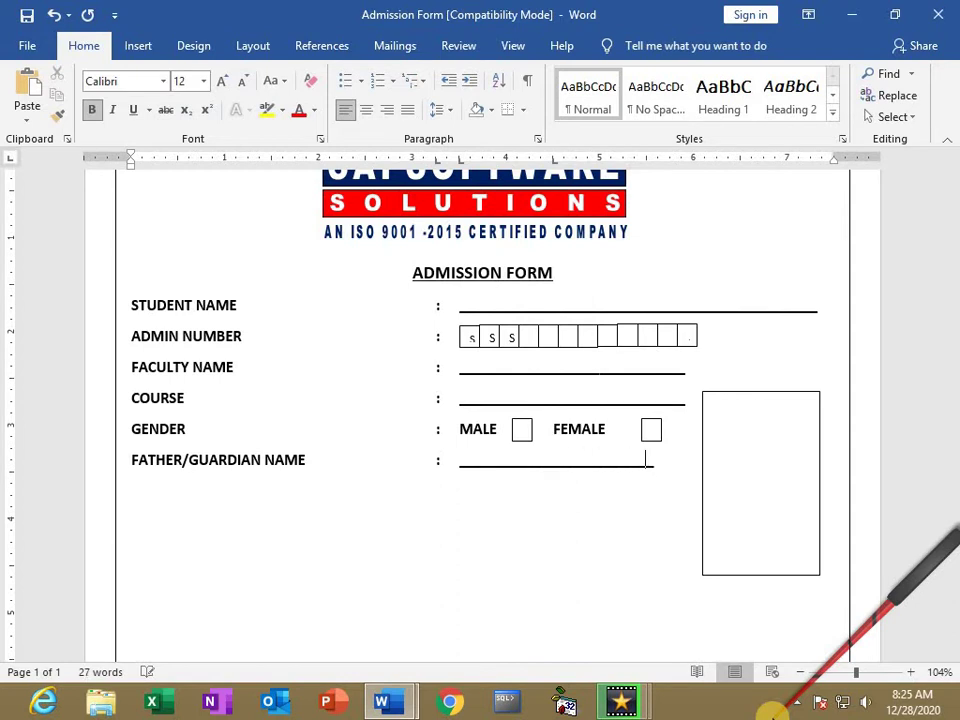
key("alt+Tab")
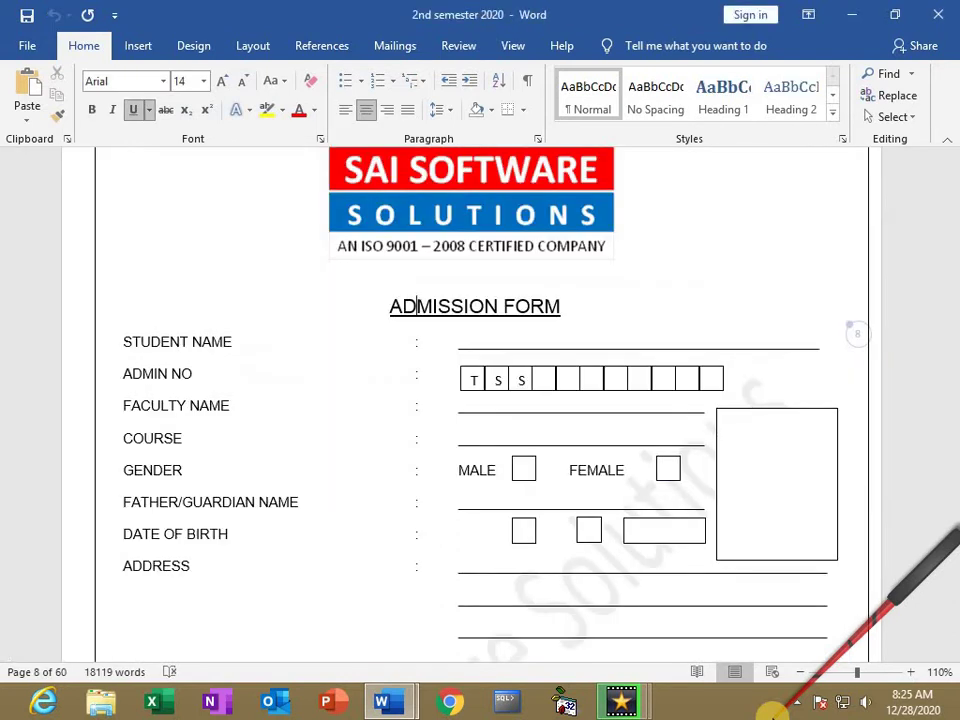
key("alt+Tab")
type("DATE")
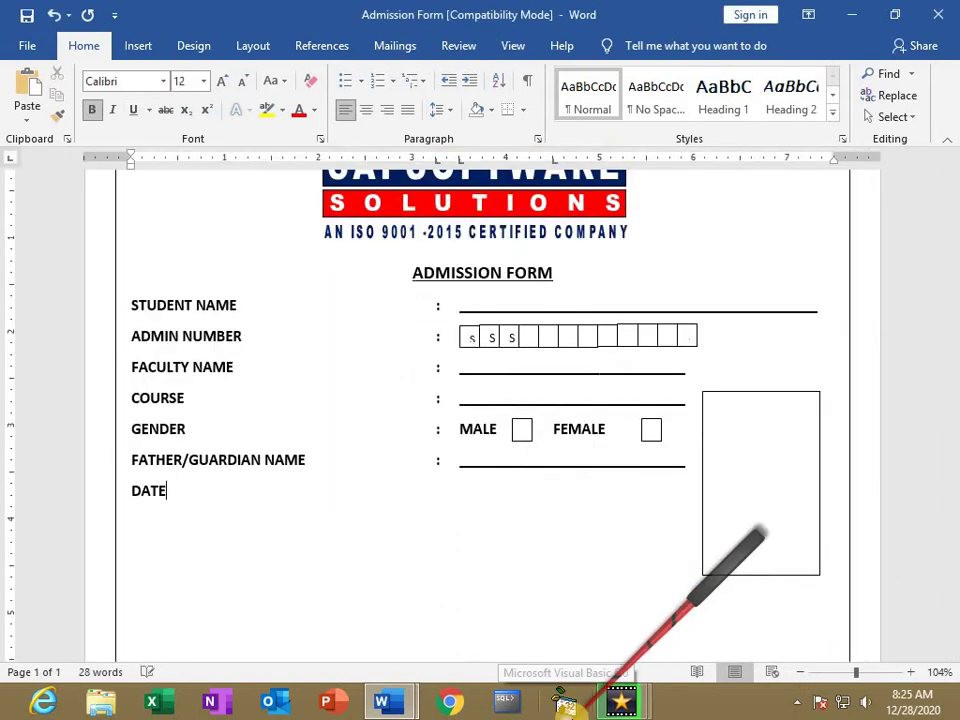
type(" OF BIRTH :")
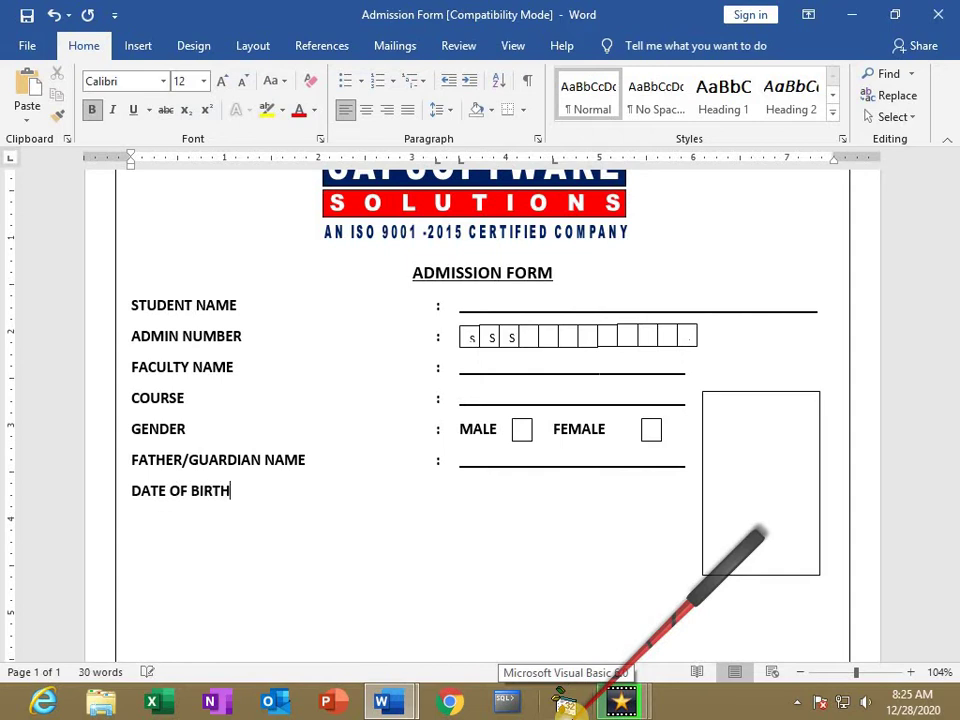
left_click(521, 433)
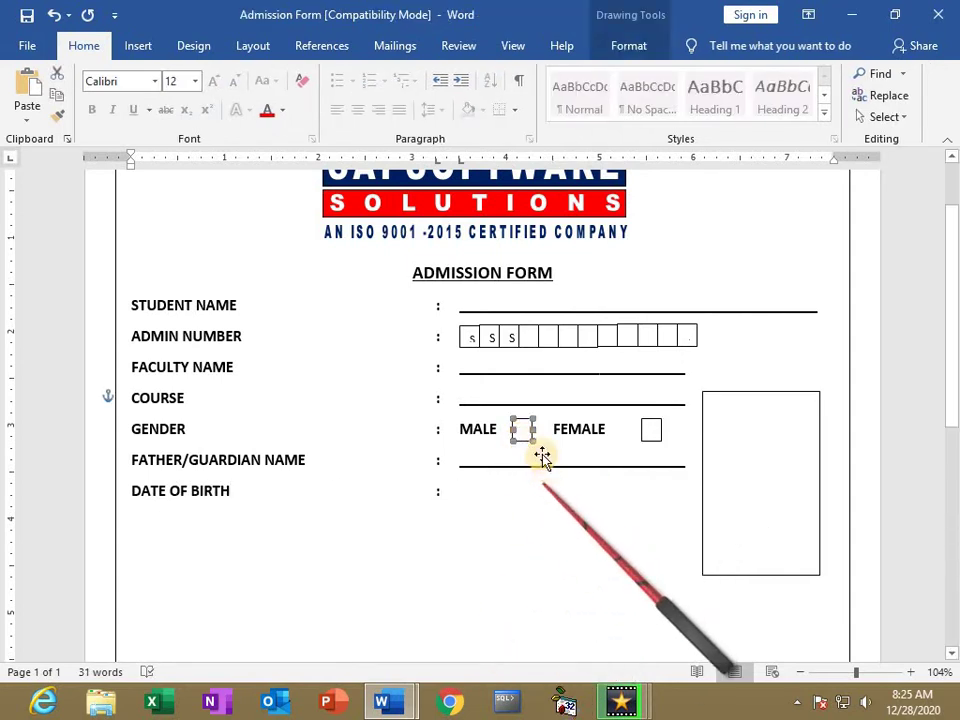
- Copy the MALE checkbox to place two small boxes and a third box beside DATE OF BIRTH
key("ctrl+c")
key("ctrl+v")
mouse_move(537, 446)
left_mouse_down()
mouse_move(481, 493)
mouse_move(462, 492)
left_mouse_up()
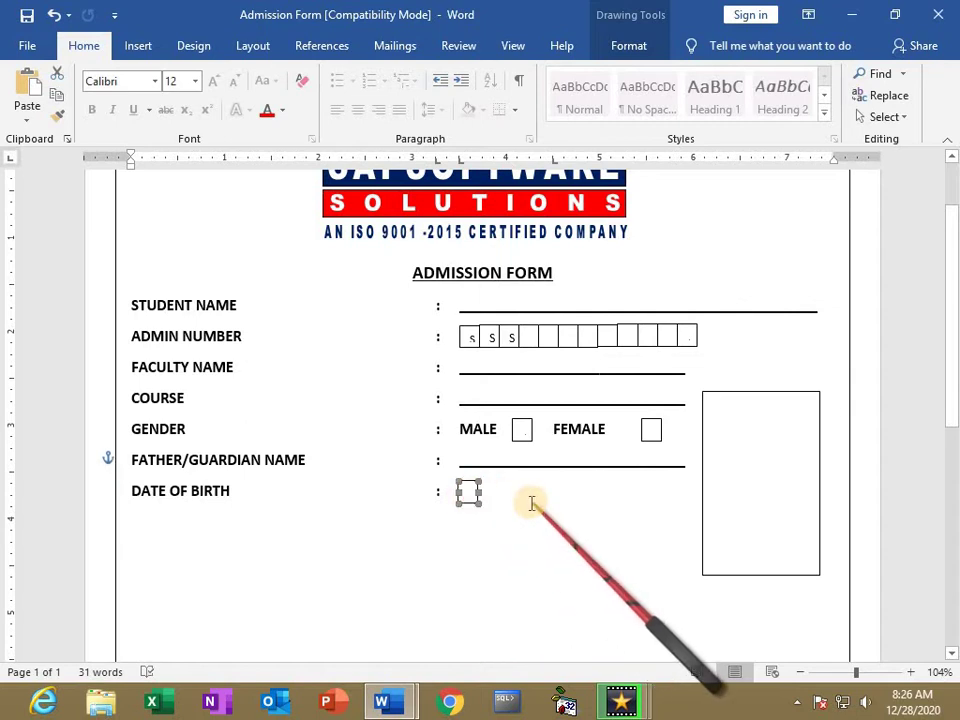
left_click(483, 508)
left_click_drag(497, 495, 517, 496)
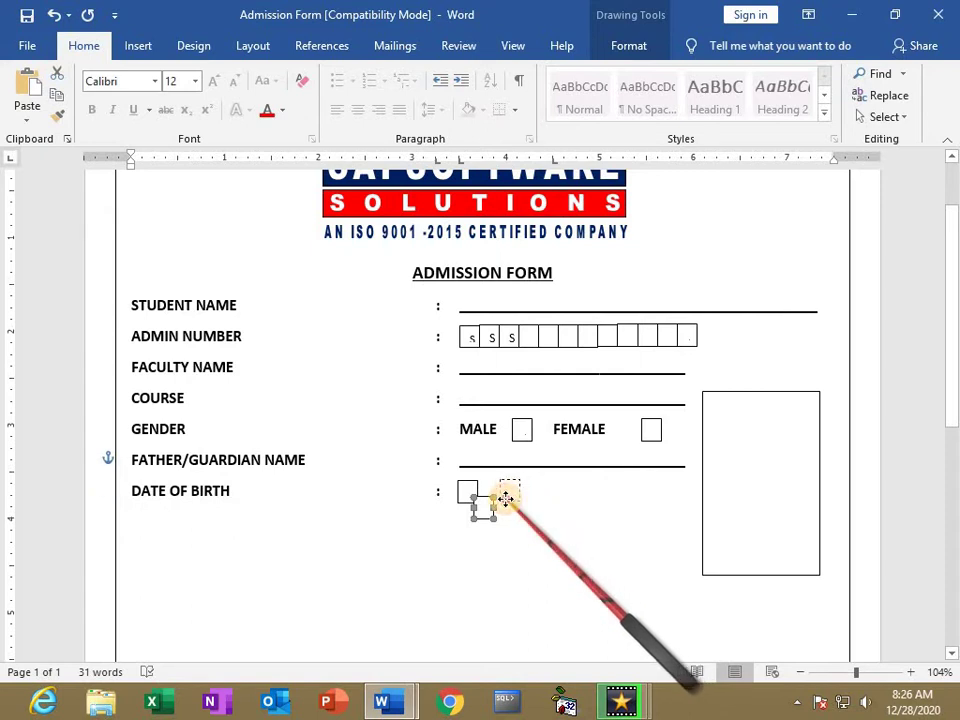
mouse_move(517, 496)
left_mouse_down()
mouse_move(508, 495)
mouse_move(607, 492)
left_mouse_up()
key("ctrl+d")
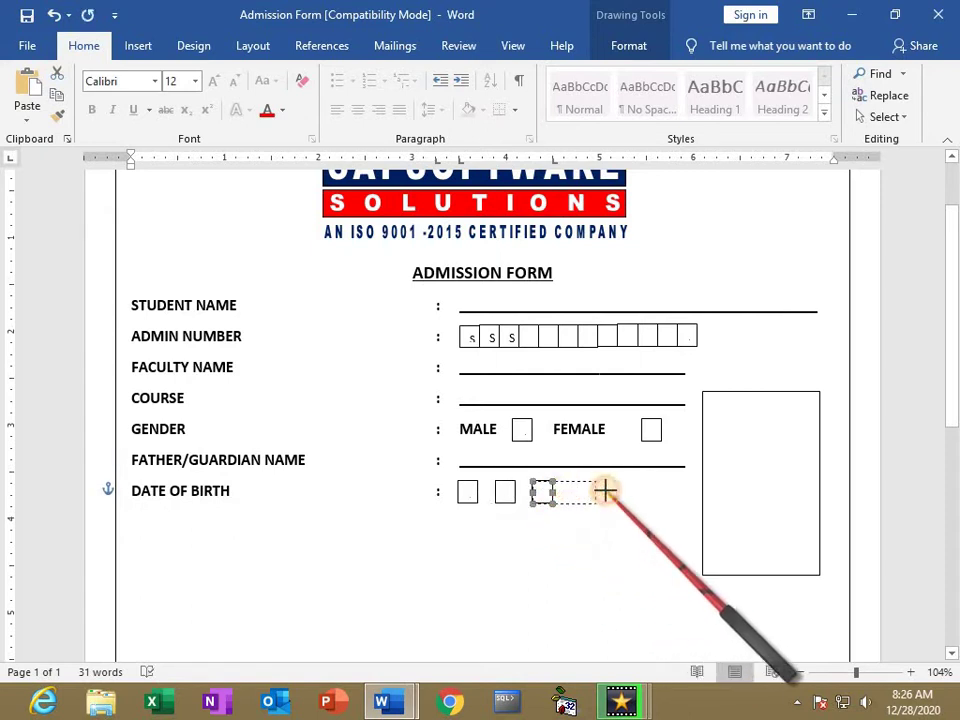
- Move the photo box higher on the page and make it shorter
left_click(535, 555)
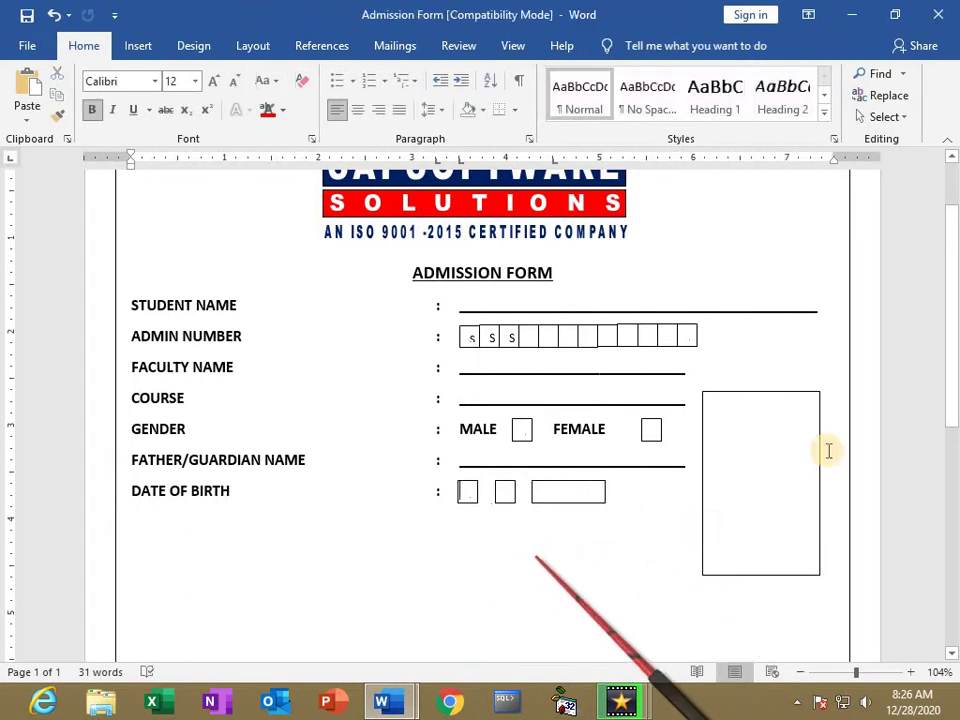
left_click_drag(754, 463, 760, 420)
left_click_drag(770, 537, 764, 499)
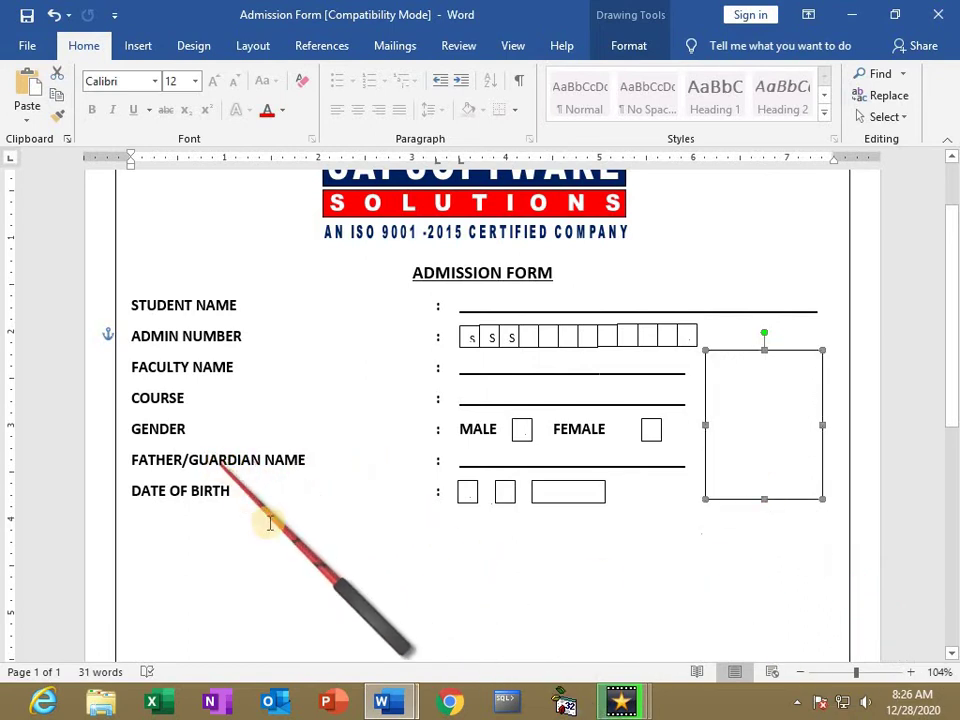
key("alt+Tab")
scroll(182, 418, "down", 3)
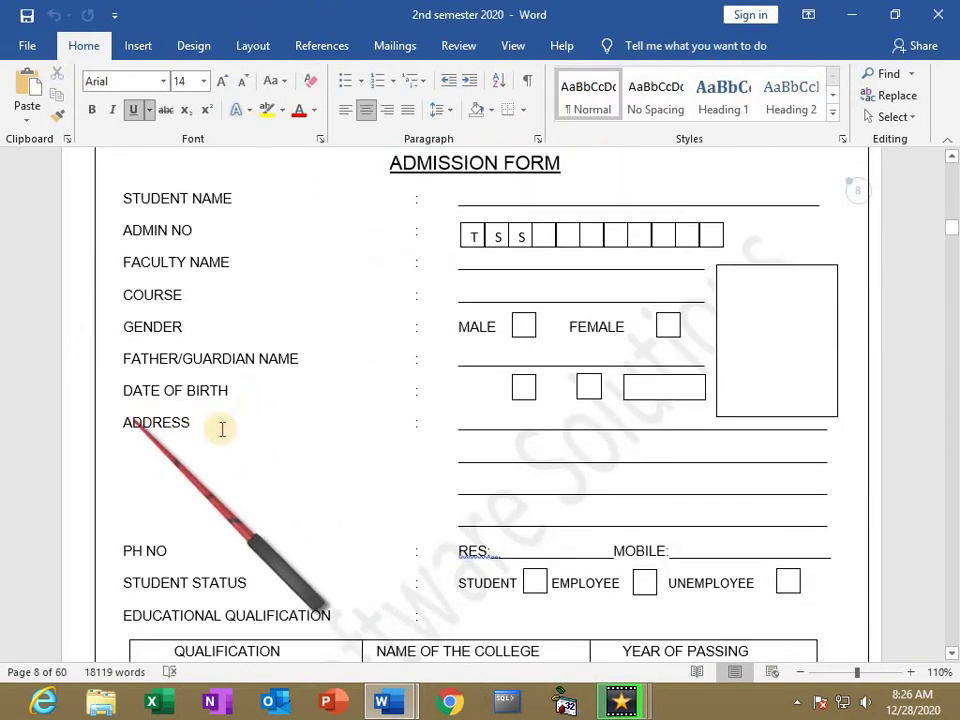
key("alt+Tab")
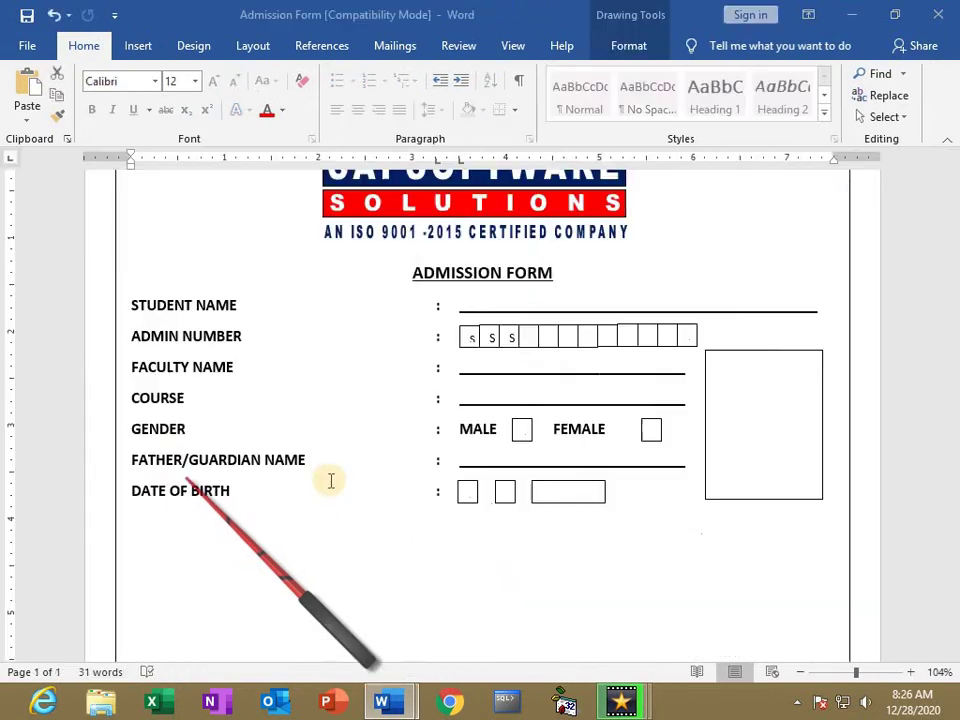
- Add an ADDRESS row with a colon and underlined blank lines to the right margin
left_click(628, 608)
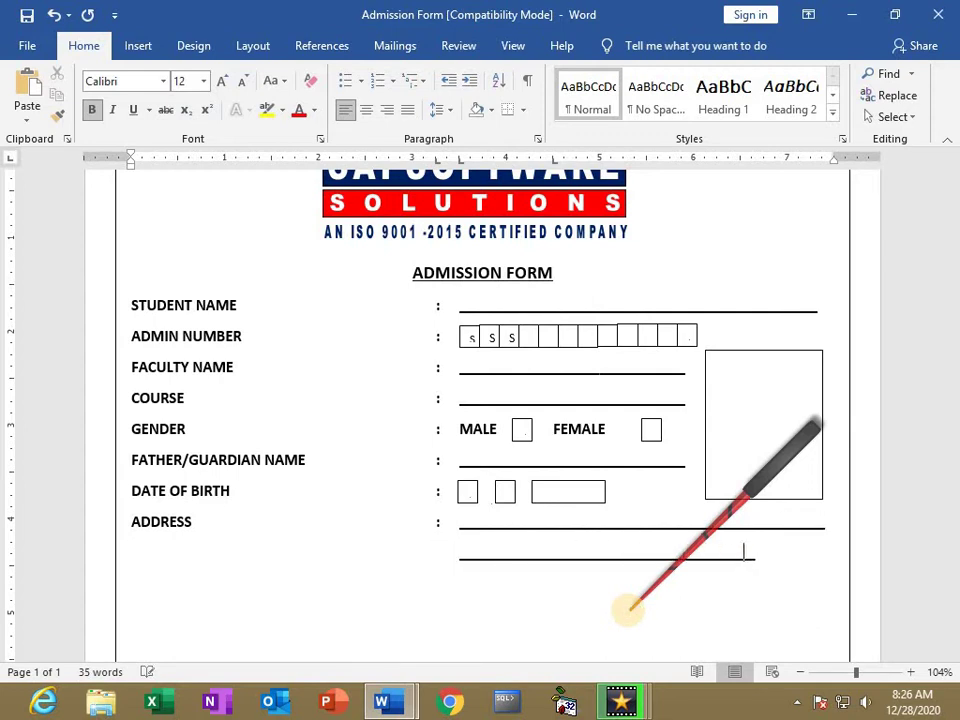
key("Tab")
key("Tab")
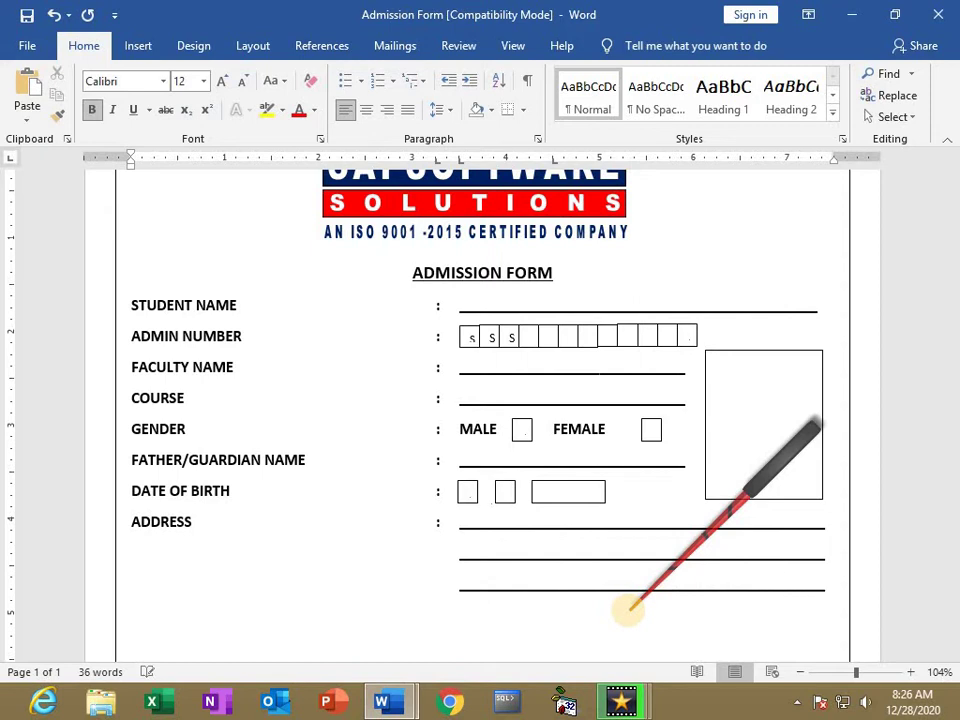
- Add a third address underline and a PH NO row with RES: and MOB: blanks
scroll(628, 587, "down", 3)
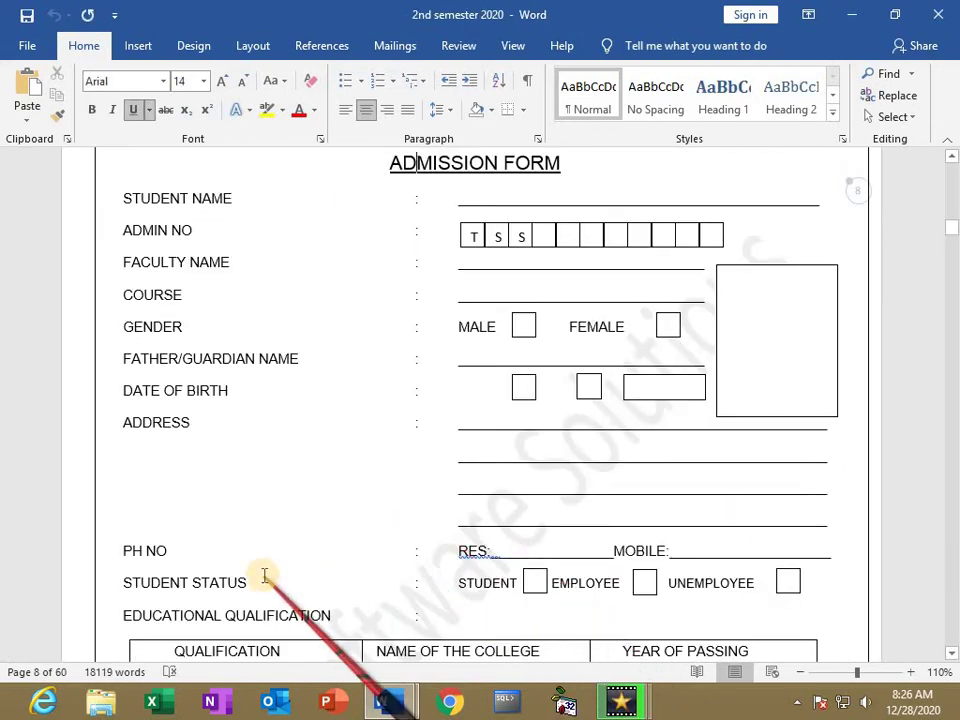
scroll(265, 576, "down", 1)
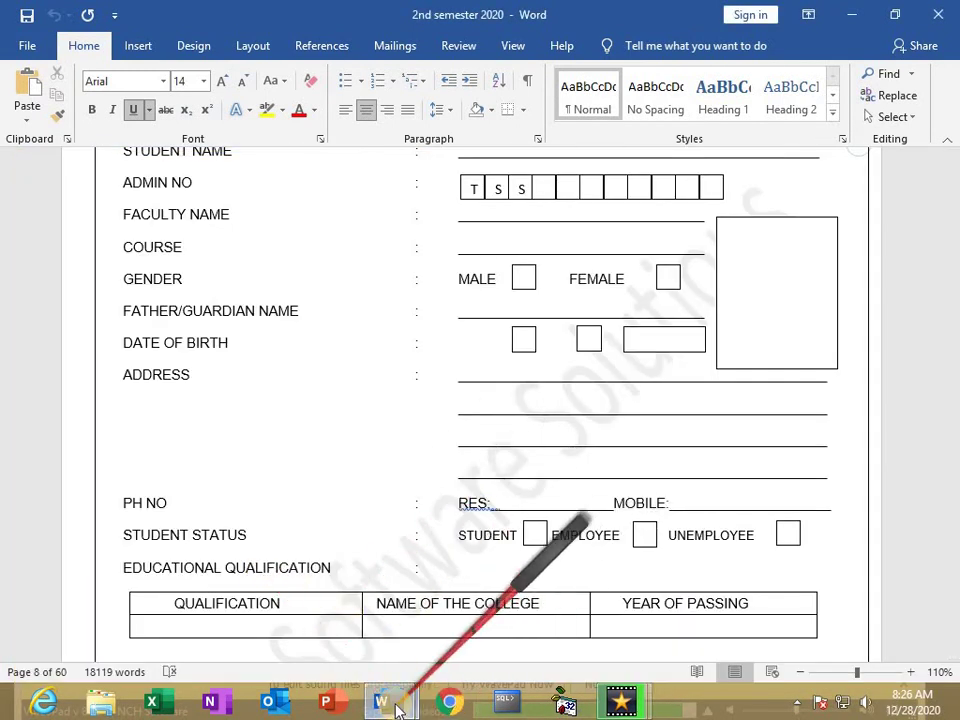
mouse_move(382, 702)
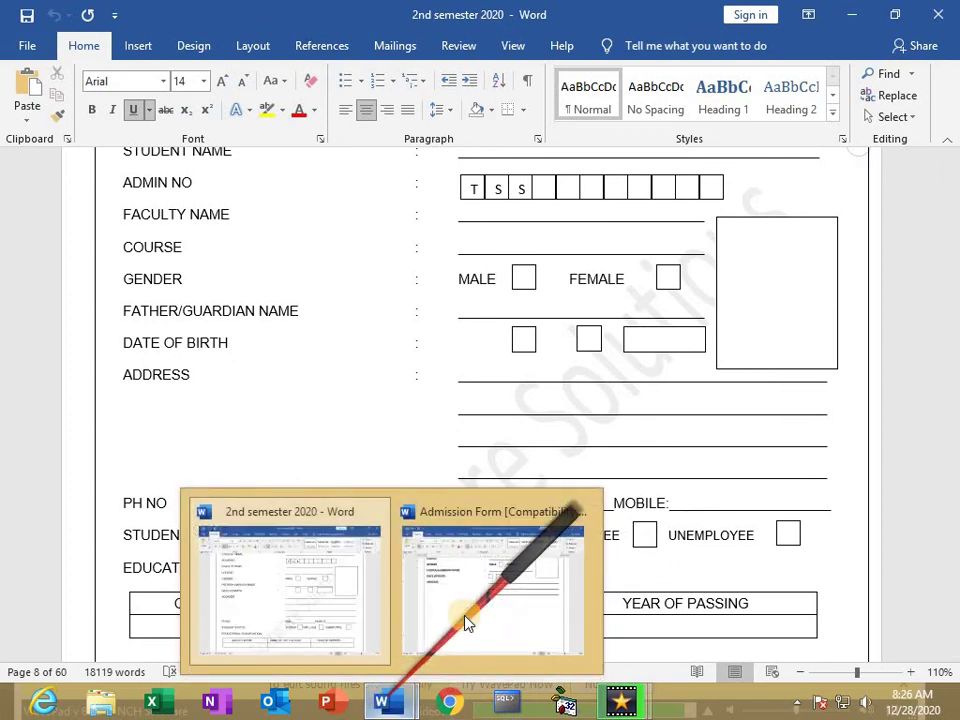
left_click(491, 596)
type("P")
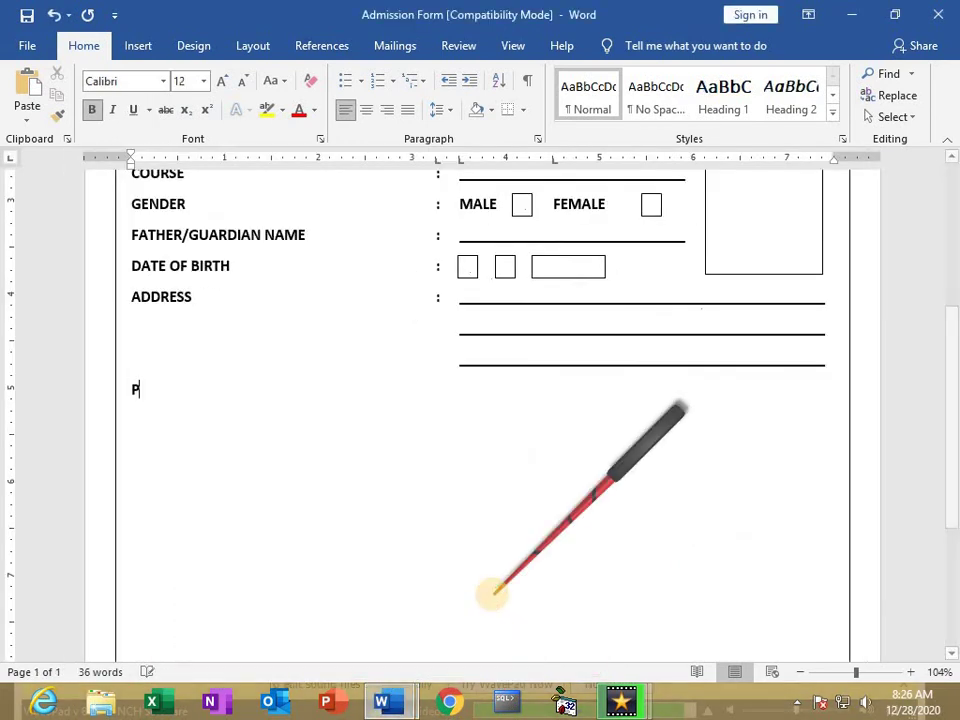
type("H NO : RES:")
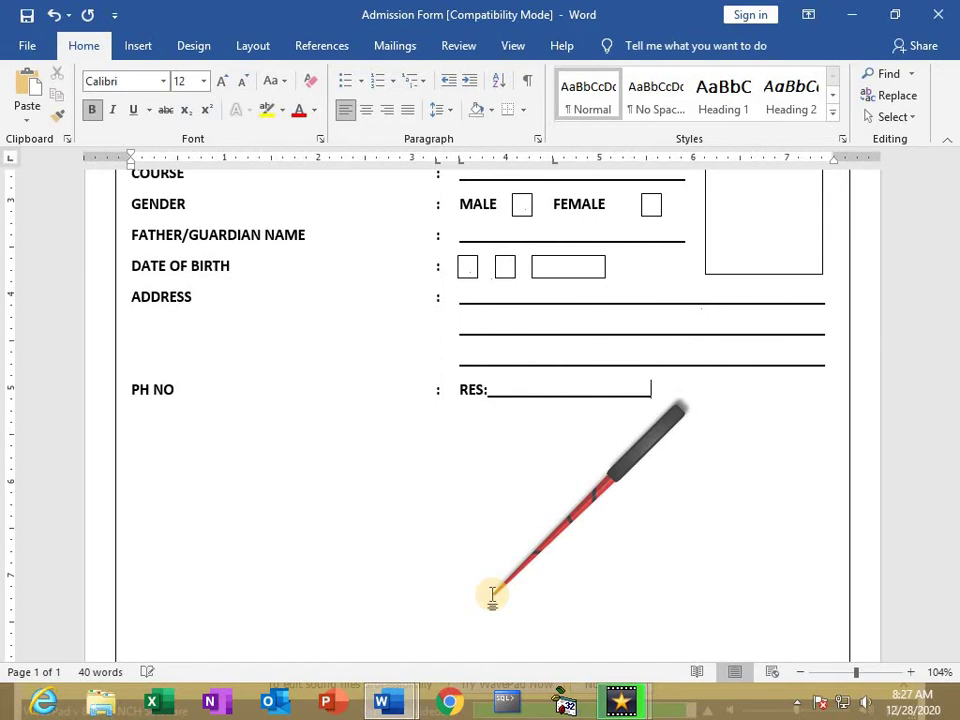
type("MOBILE:_______________")
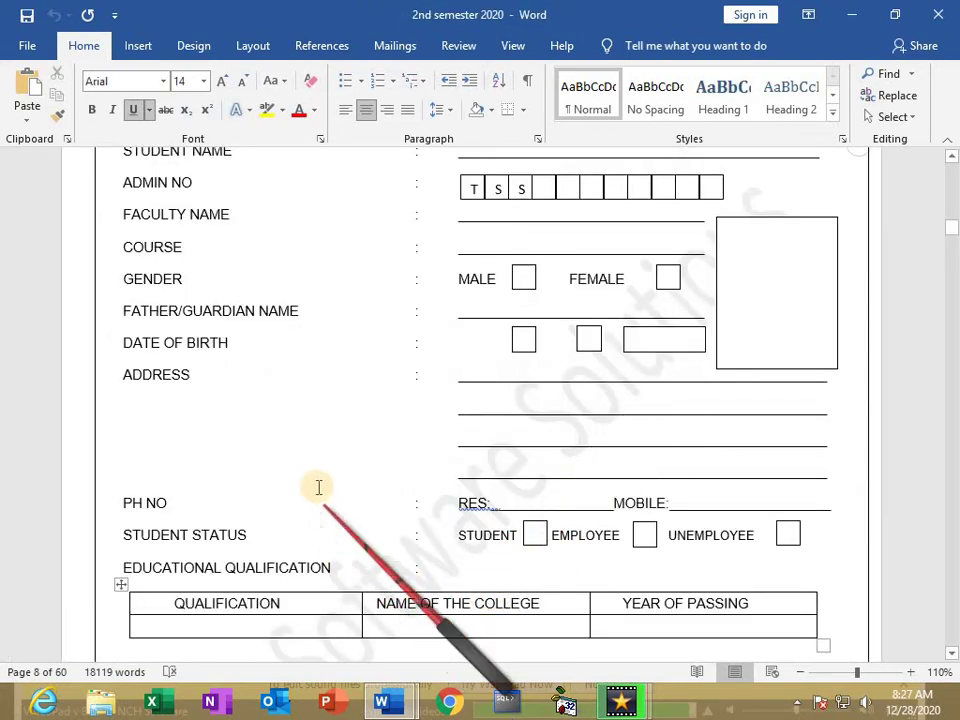
scroll(320, 490, "down", 2)
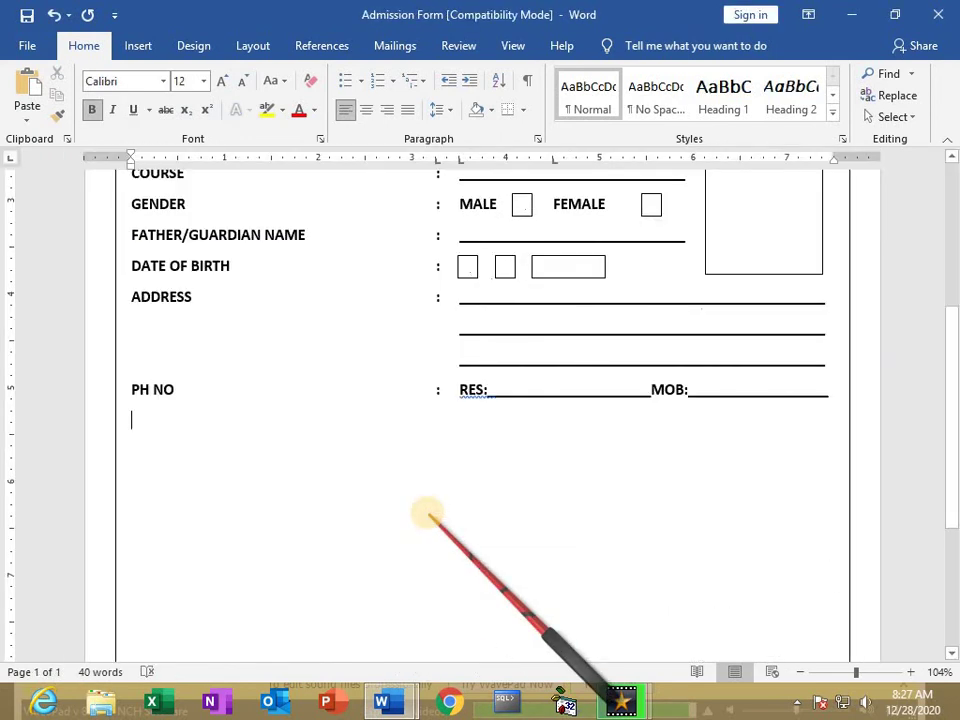
- Type STUDENT and EMPLOYEE on the Student Status line, nudging the tab stop slightly right
type("STUDENT STATUS")
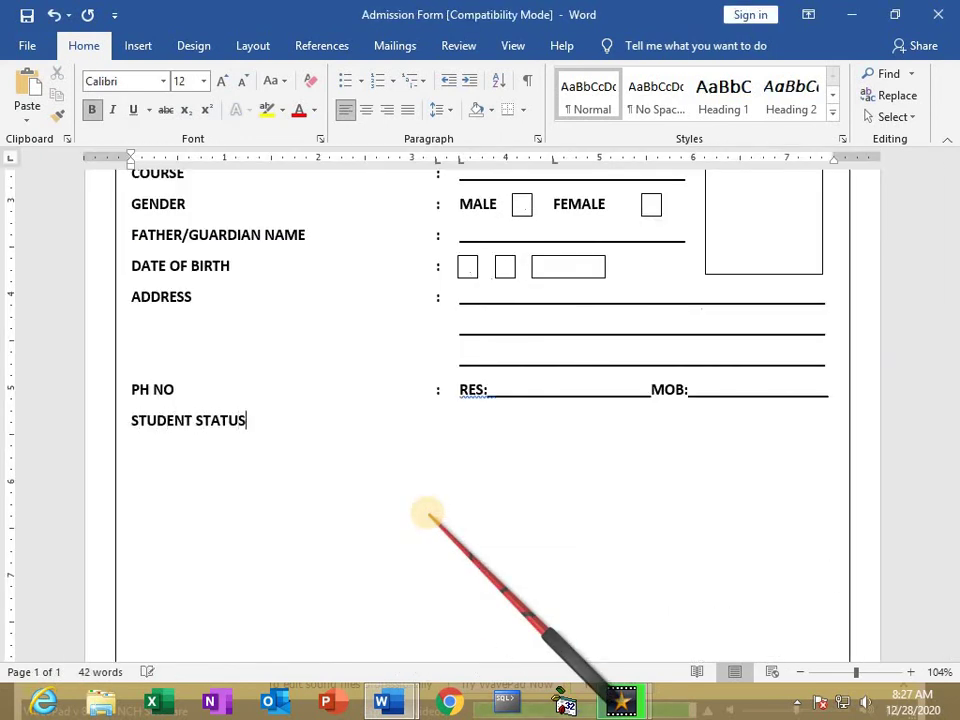
key("Tab")
key("Tab")
key("Tab")
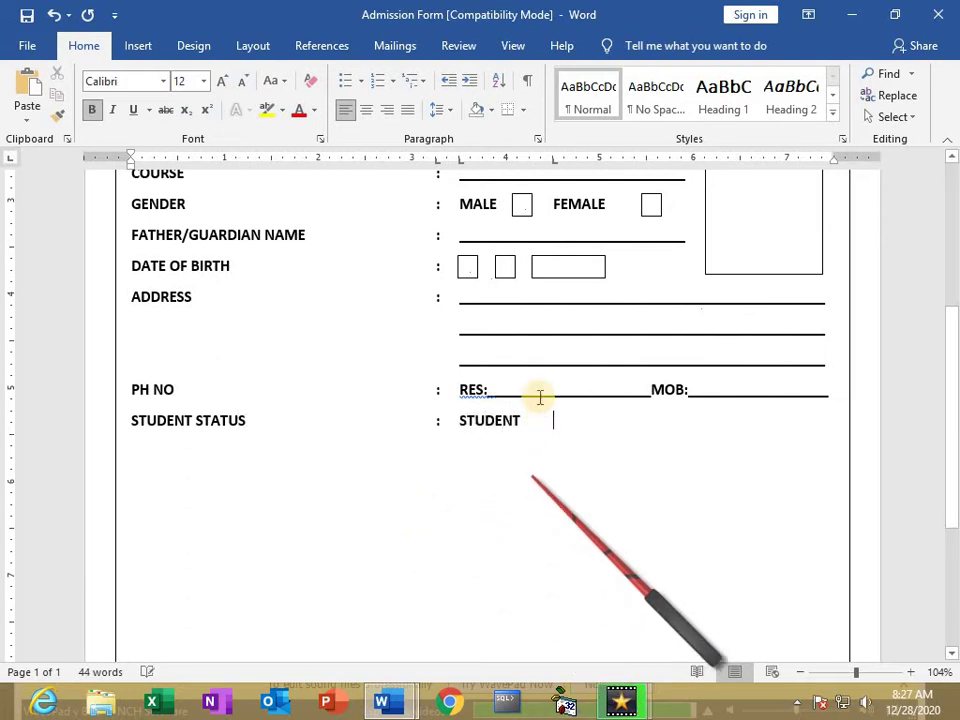
left_click_drag(553, 160, 560, 160)
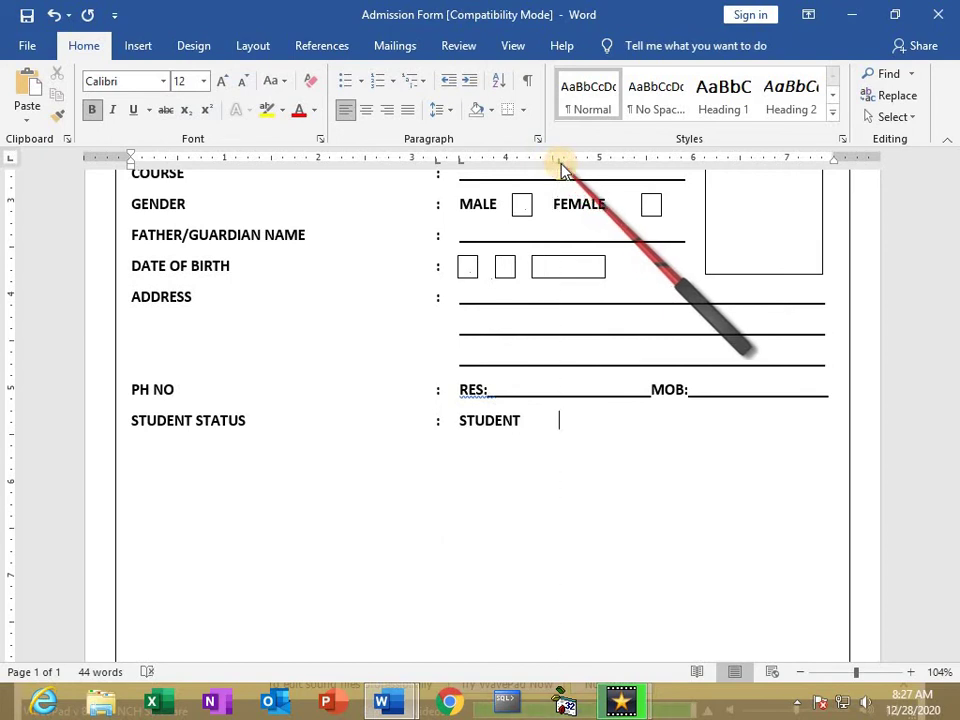
type("EMPLOY")
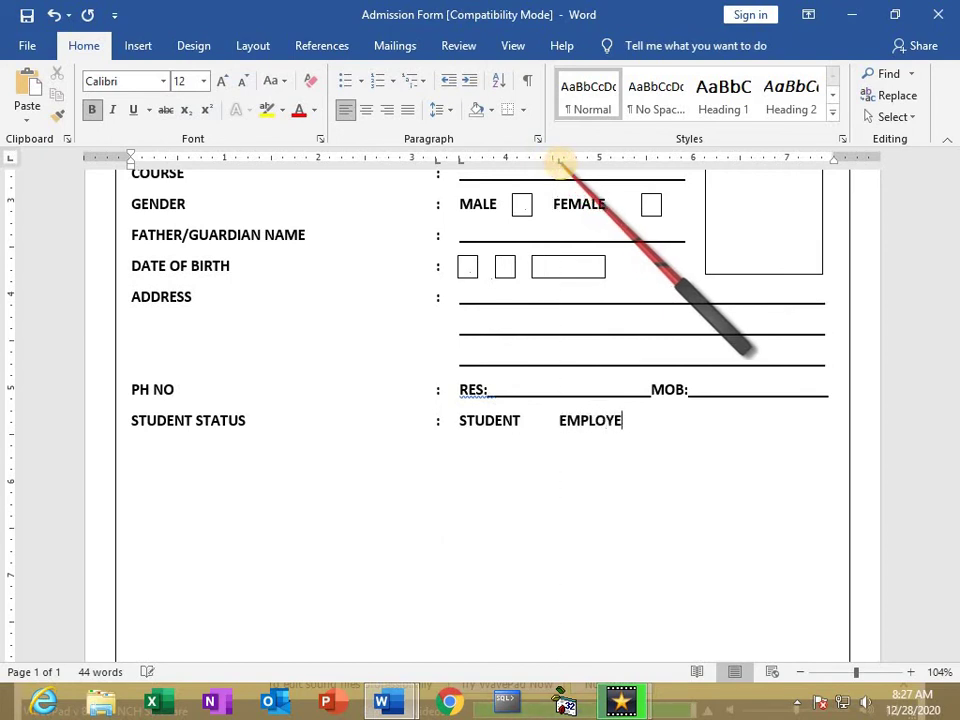
type("E")
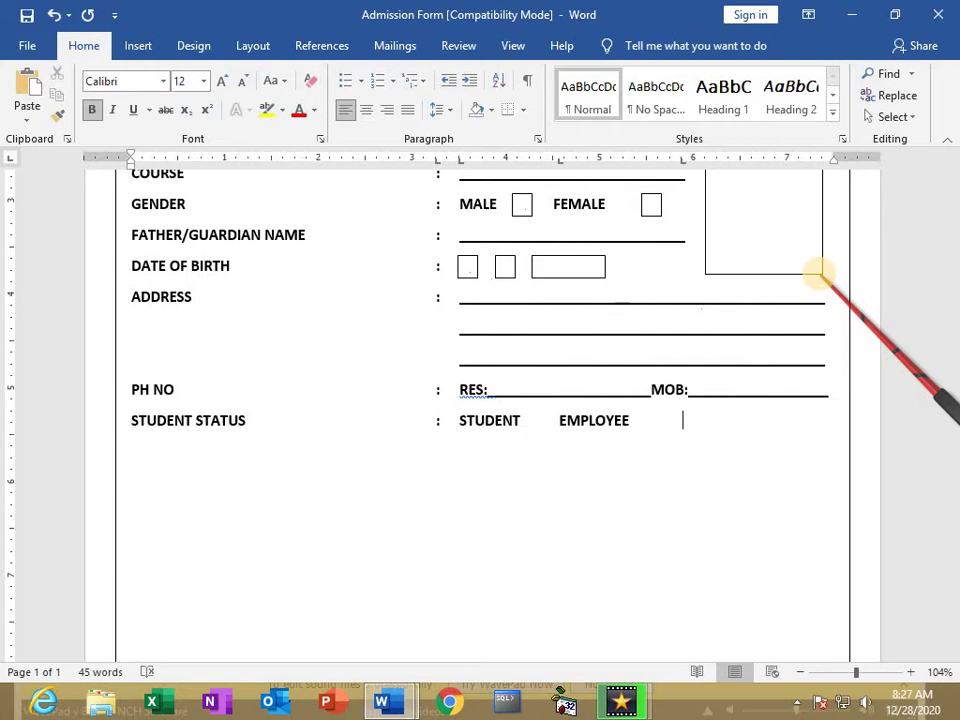
- Finish typing UNEMPLOYEE and paste a copy of the date-of-birth square box
type("OYEE")
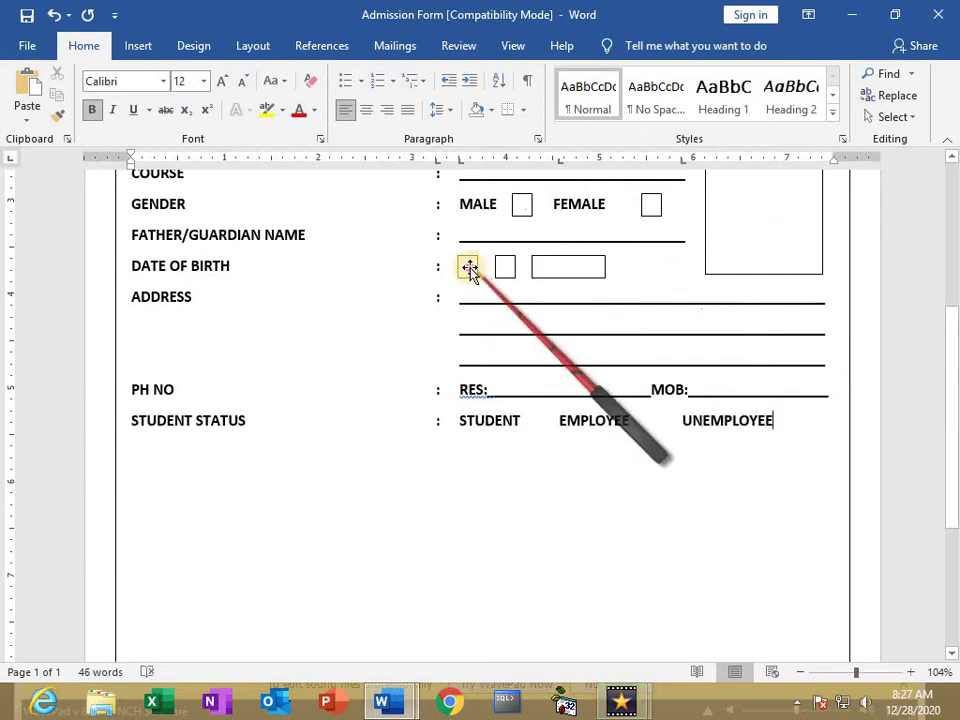
left_click(467, 266)
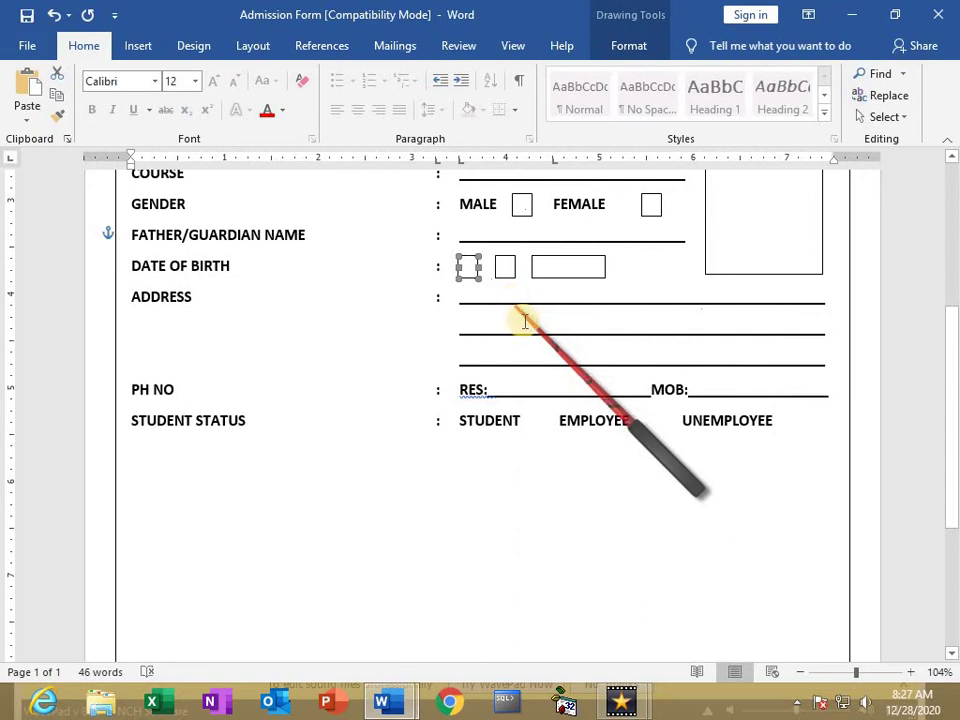
key("ctrl+c")
key("ctrl+v")
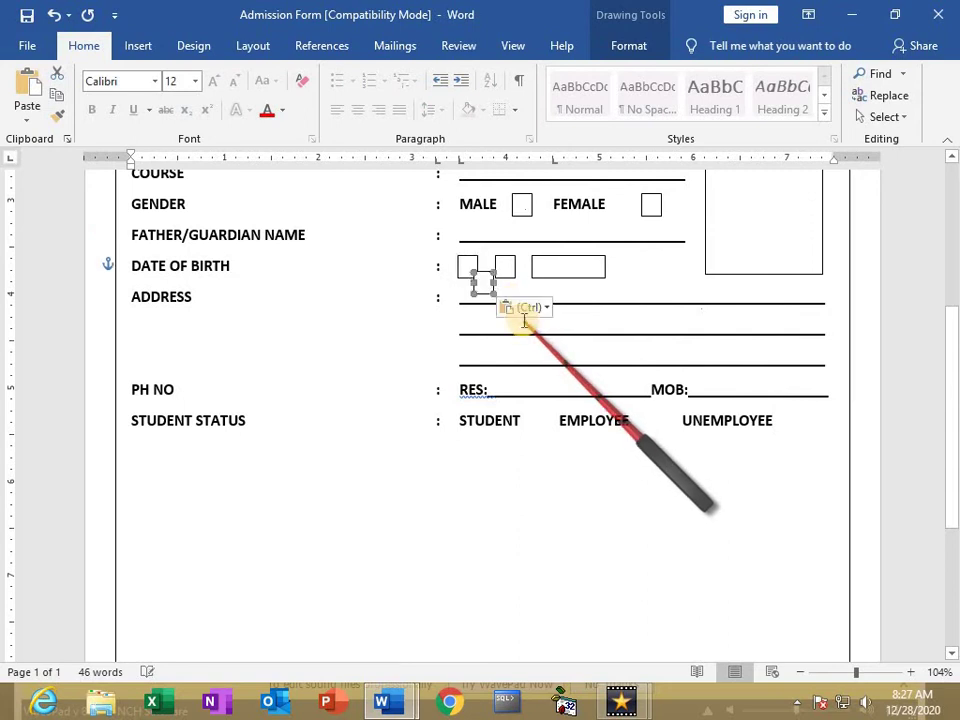
key("ctrl+z")
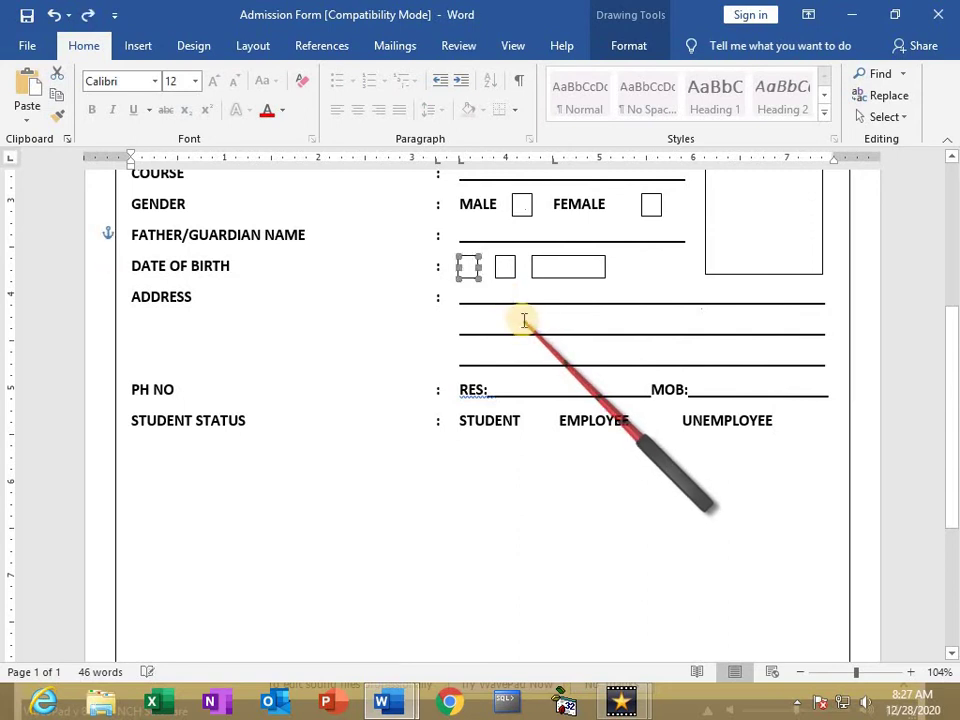
key("ctrl+y")
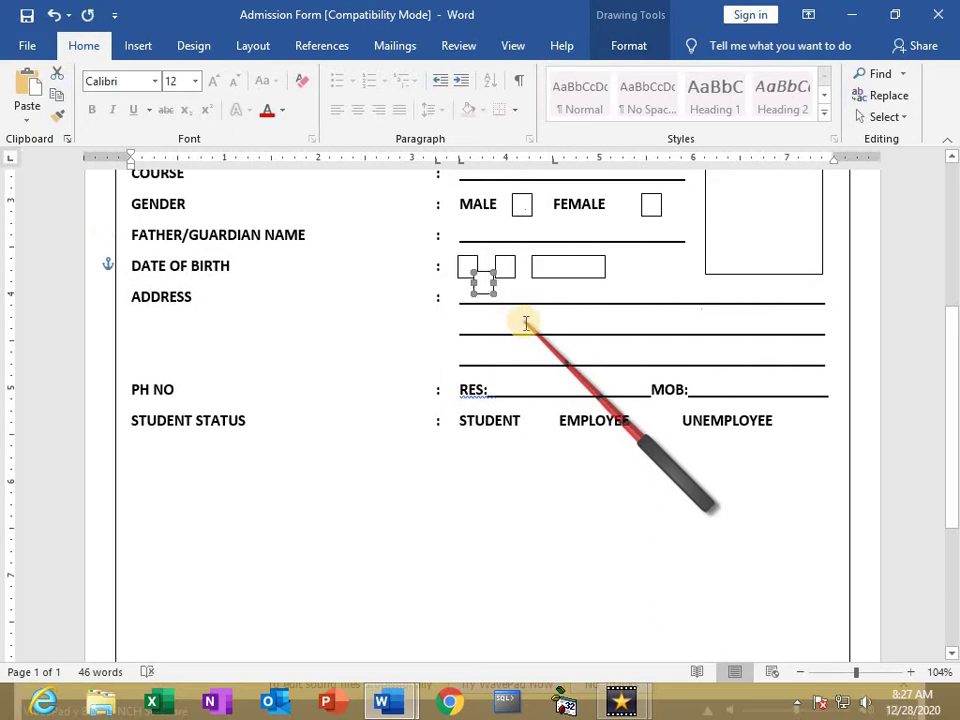
- Place square check boxes after STUDENT, EMPLOYEE and UNEMPLOYEE, then switch to the 2nd semester 2020 reference form
mouse_move(488, 286)
left_mouse_down()
mouse_move(472, 269)
mouse_move(541, 424)
left_mouse_up()
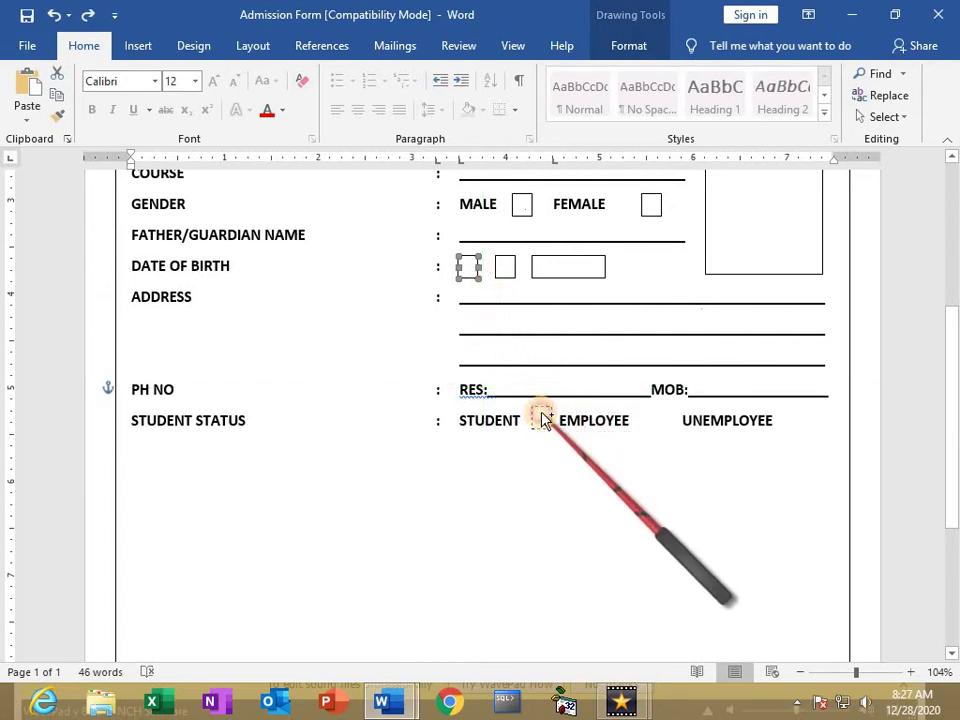
left_click_drag(541, 424, 541, 422)
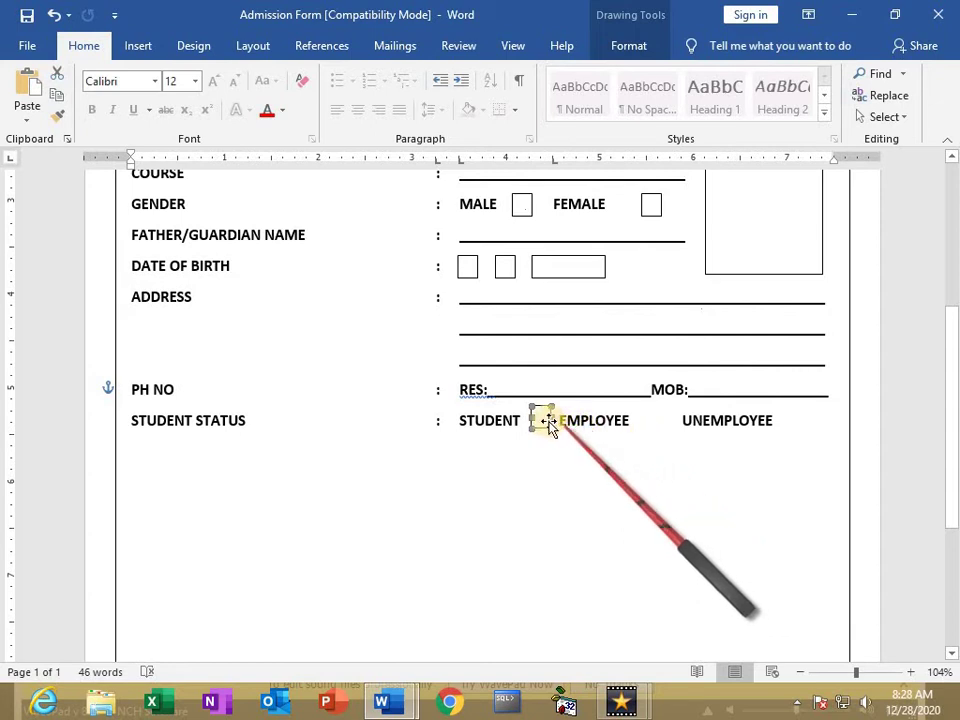
mouse_move(553, 425)
left_mouse_down()
mouse_move(810, 428)
mouse_move(800, 422)
left_mouse_up()
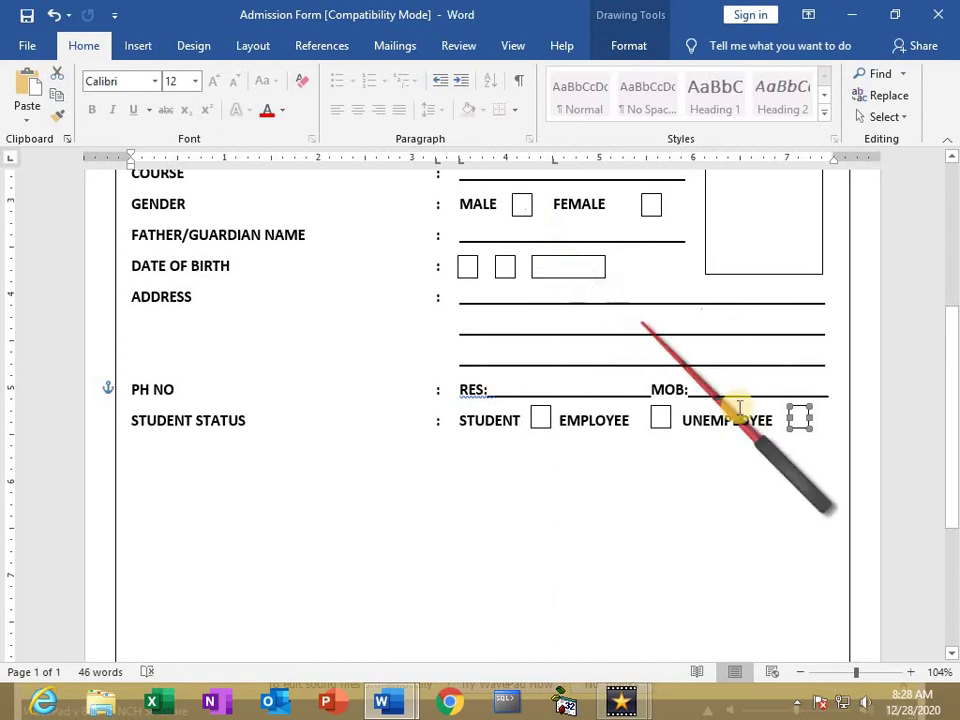
left_click(820, 490)
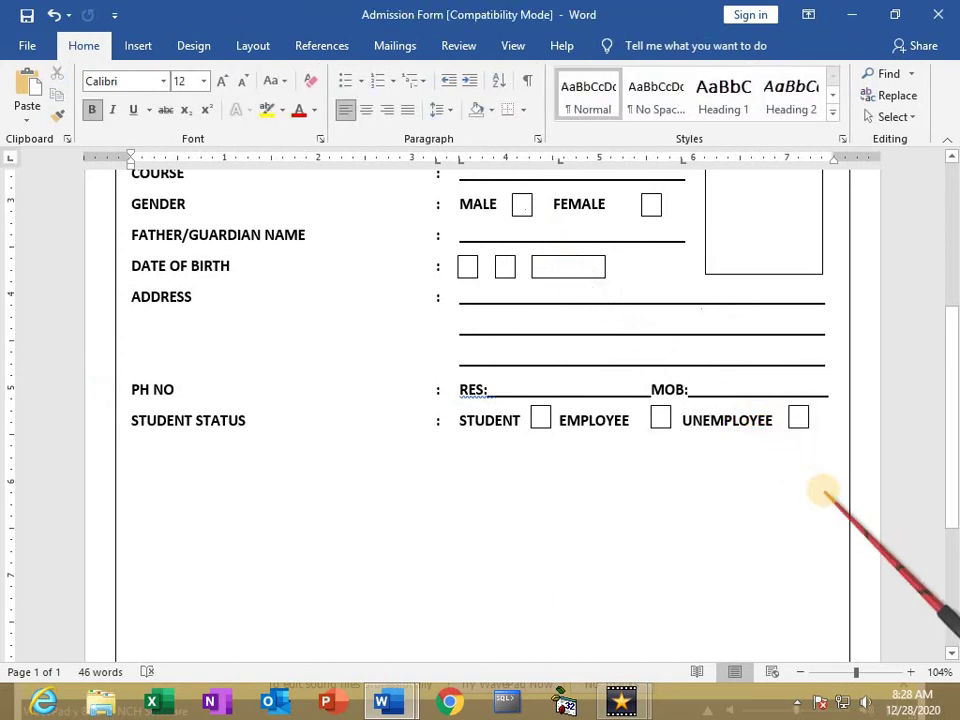
key("alt+Tab")
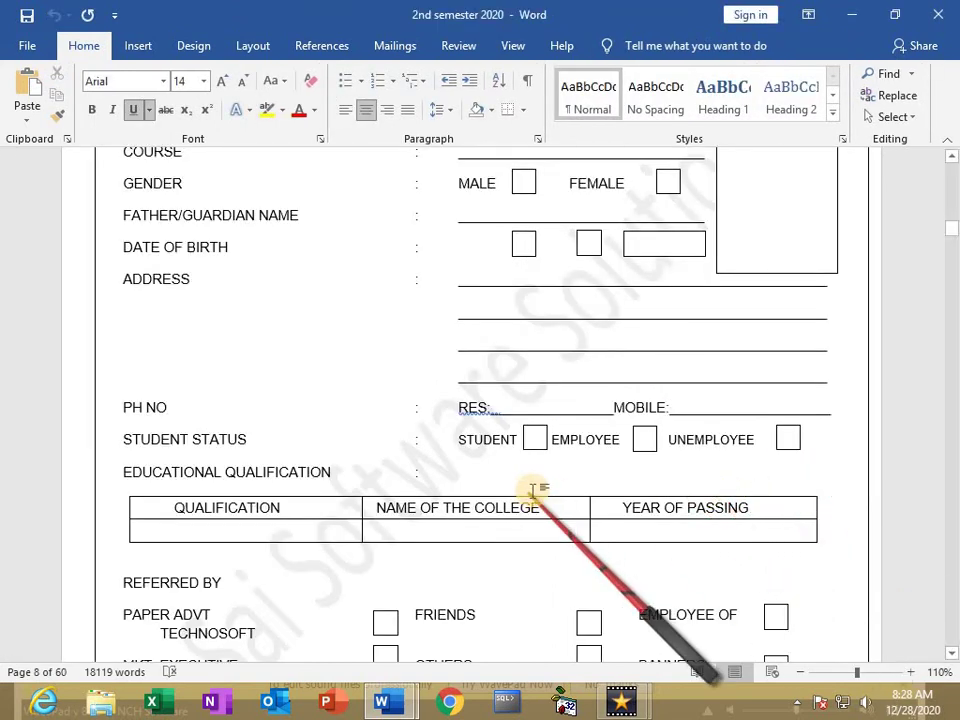
- Back in the admission form, type EDUCATIONAL QUALIFICATION: and insert an empty 3x2 table
key("alt+Tab")
type("EDU")
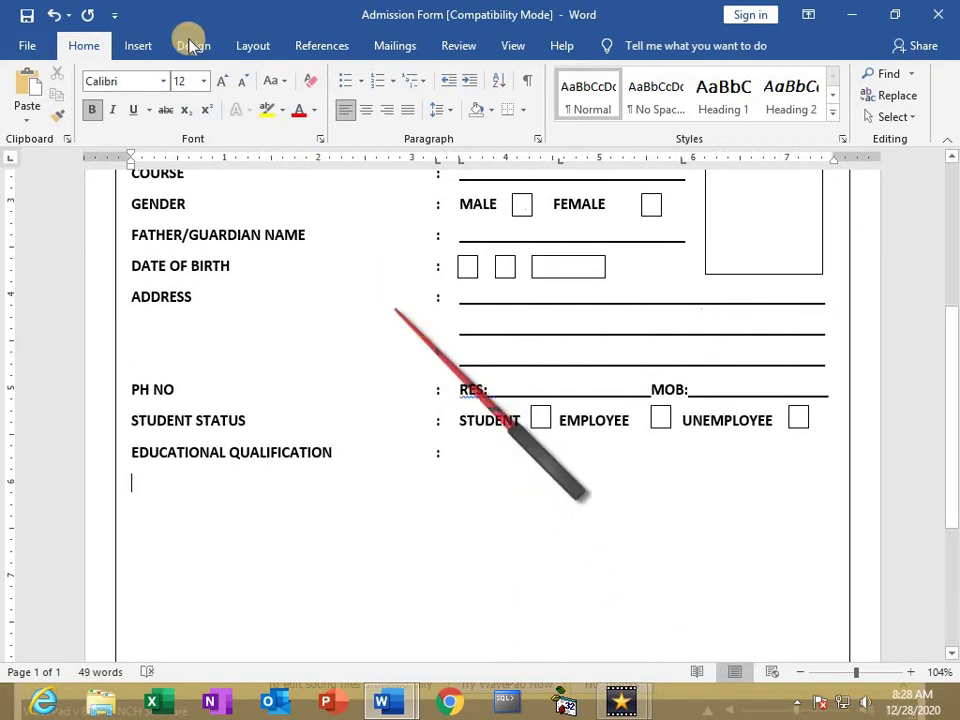
left_click(138, 45)
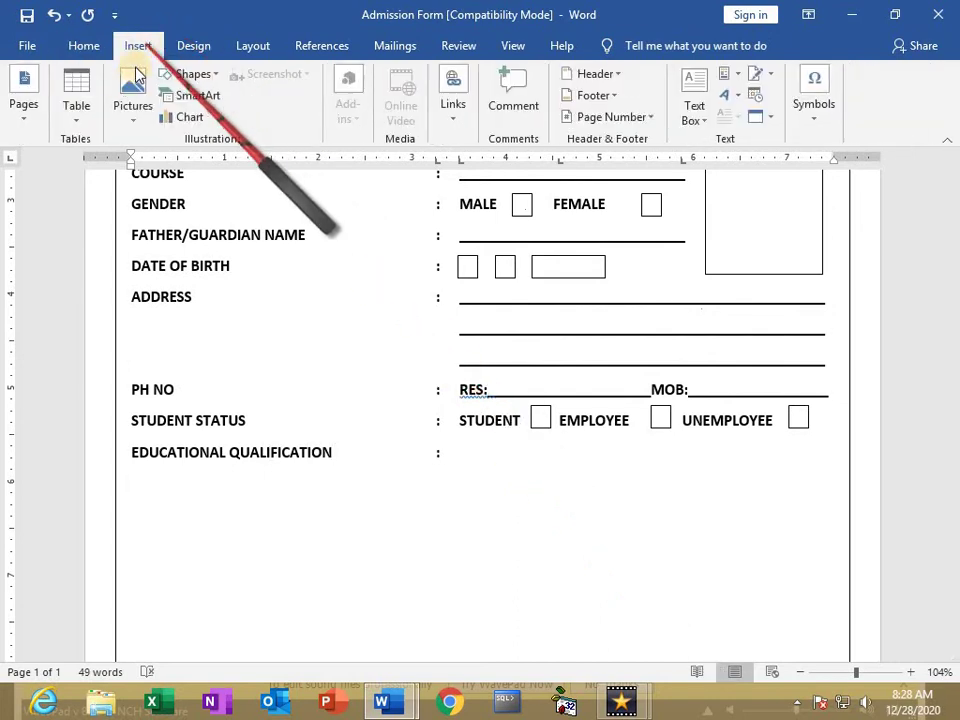
left_click(77, 100)
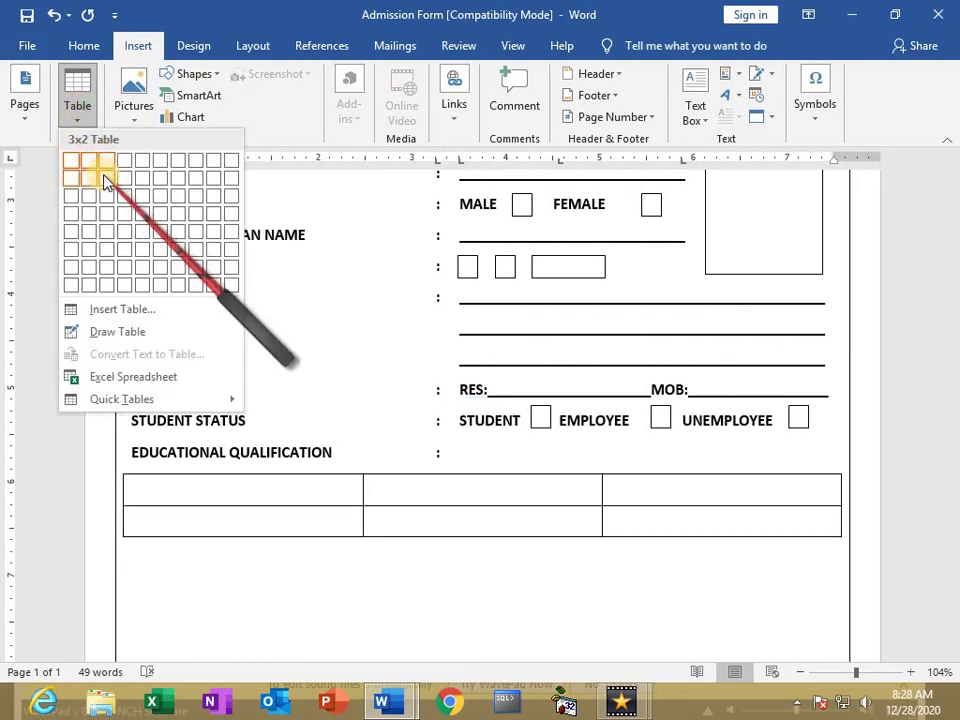
left_click(106, 180)
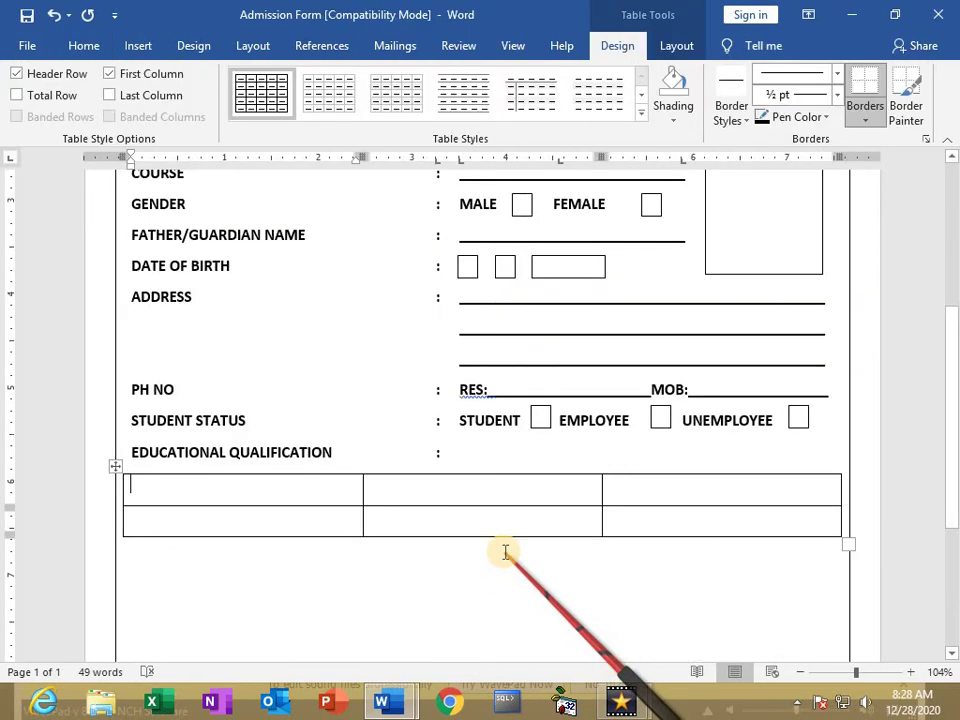
- Type the headers QUALIFICATION, NAME OF THE COLLEGE and YEAR OF PASSING in the first row
type("QUALIFICATION")
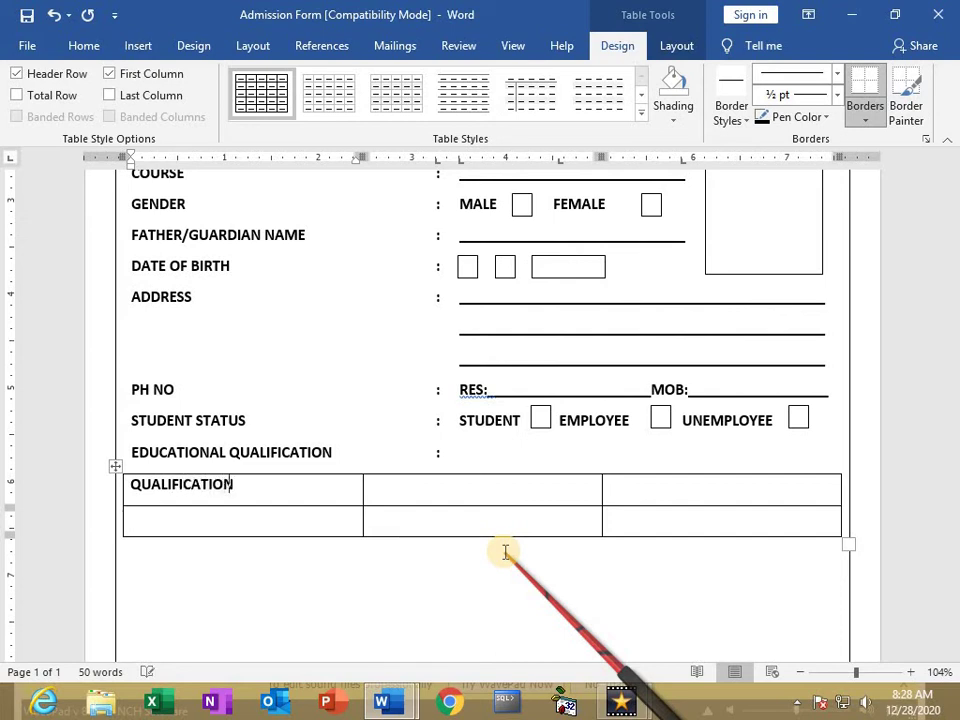
key("Tab")
type("NAME OF THE COLLEGE")
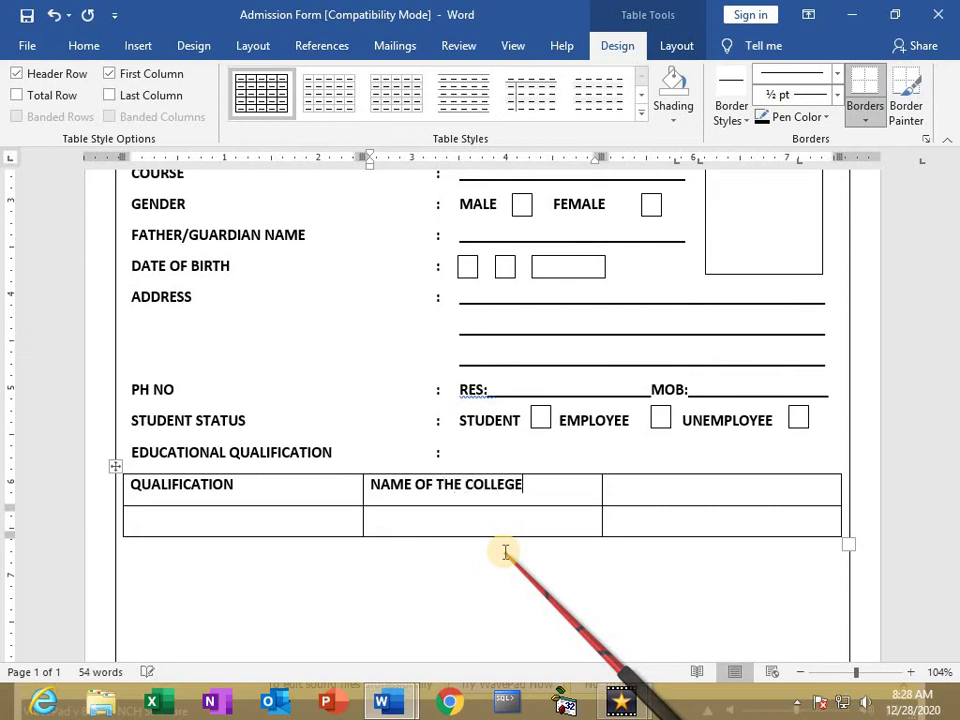
key("Tab")
type("YEAR OF PASSING")
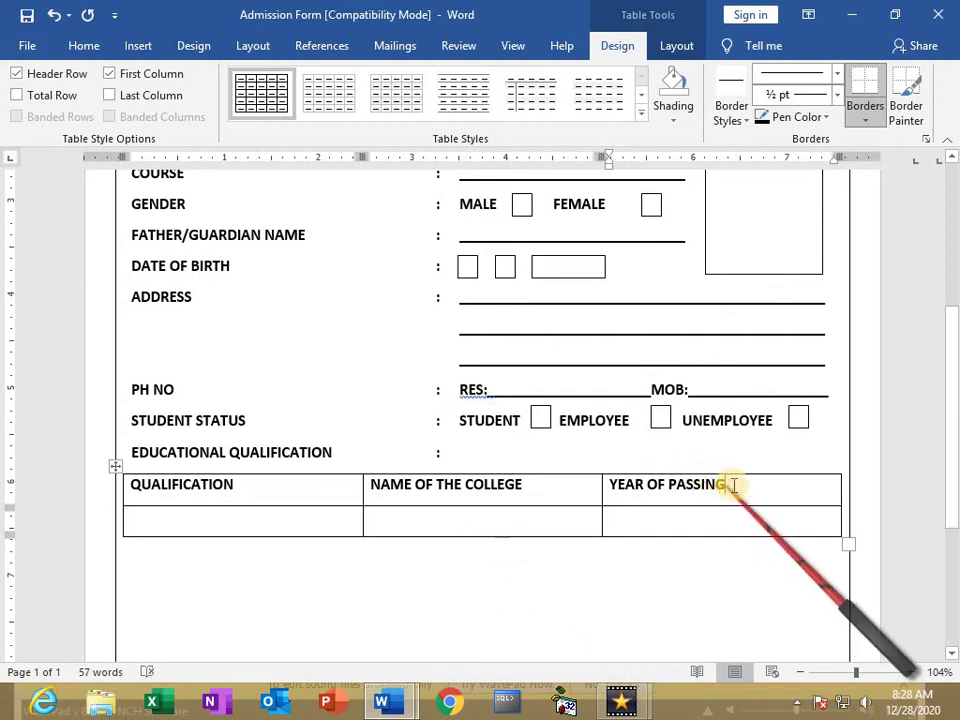
- Centre the header row text in its cells, trying left and right alignment before settling on centred
left_click_drag(728, 484, 172, 488)
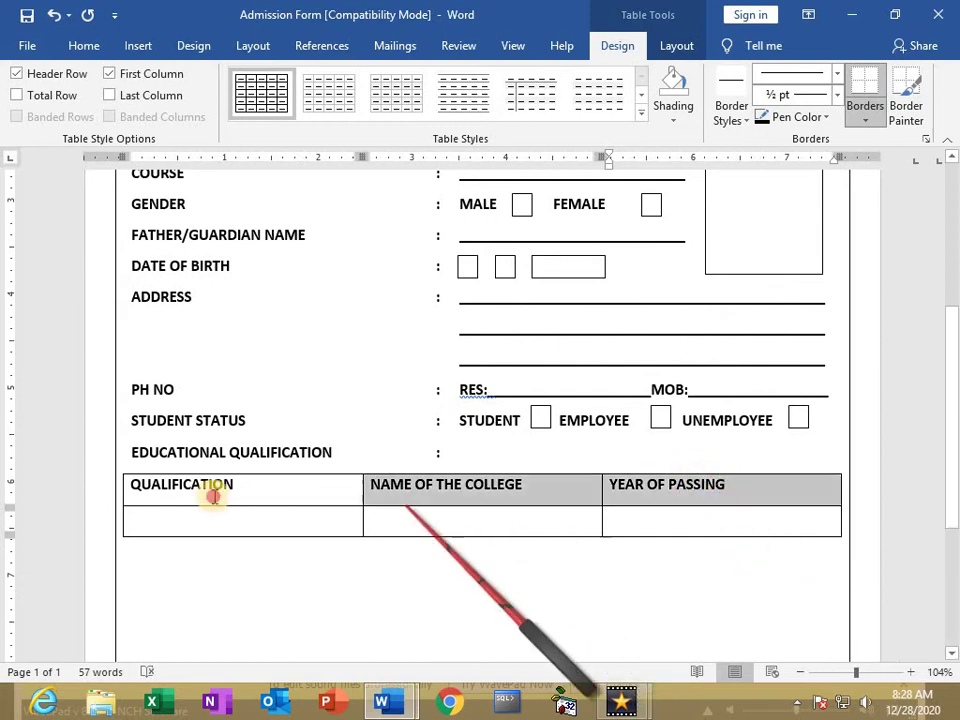
left_click(676, 45)
left_click(659, 96)
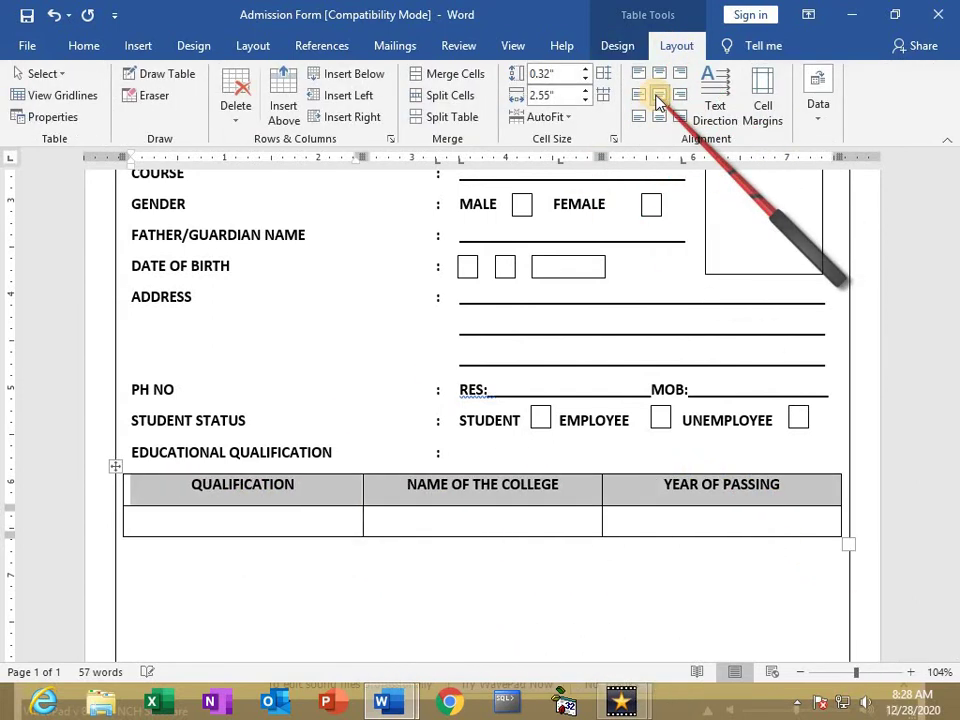
left_click(82, 45)
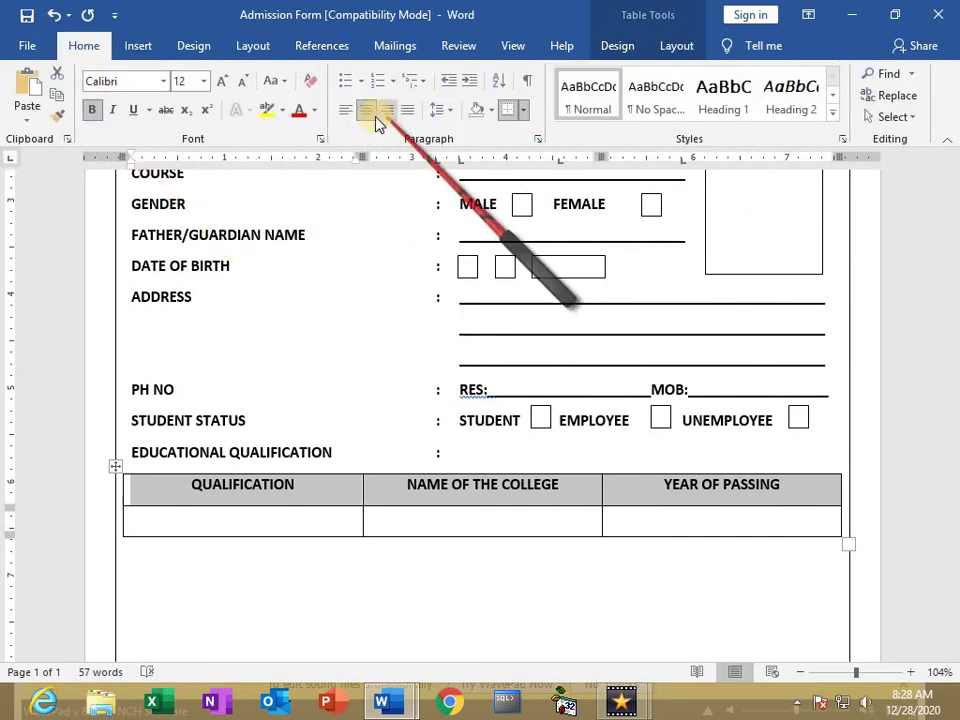
left_click(345, 112)
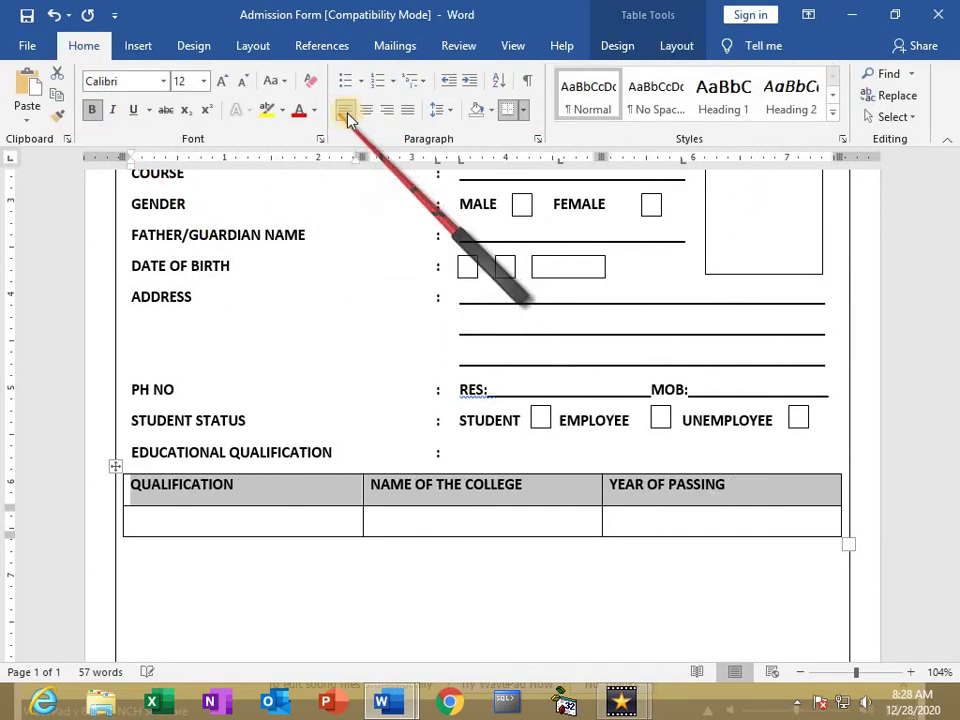
left_click(367, 112)
left_click(387, 111)
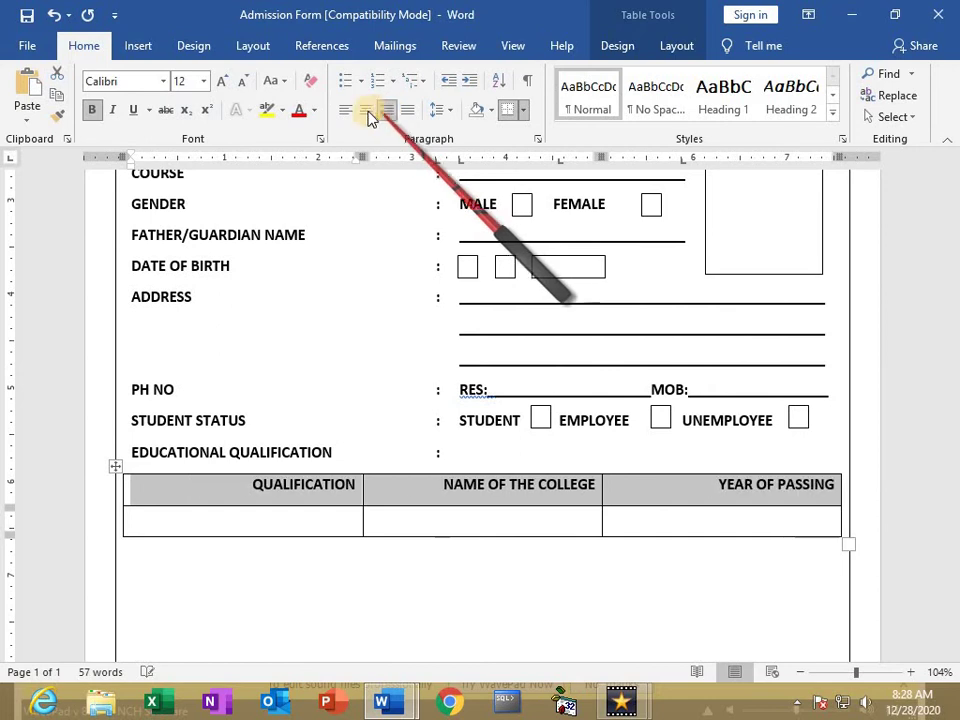
left_click(367, 112)
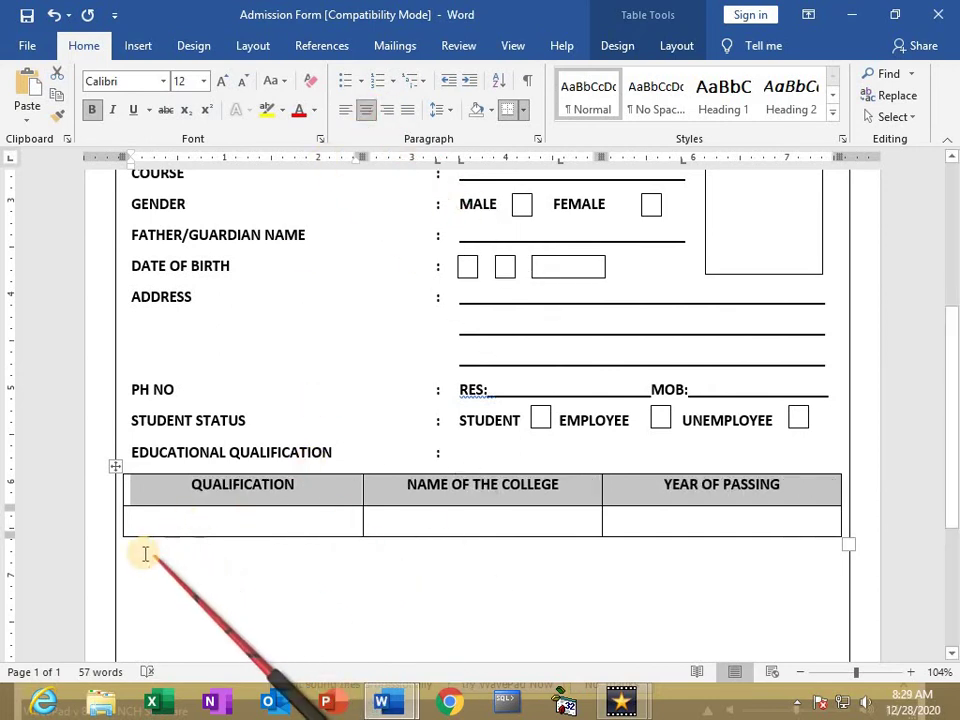
left_click(176, 550)
- Compare the admission form with the lower part of the 2nd semester 2020 reference form
scroll(228, 543, "down", 2)
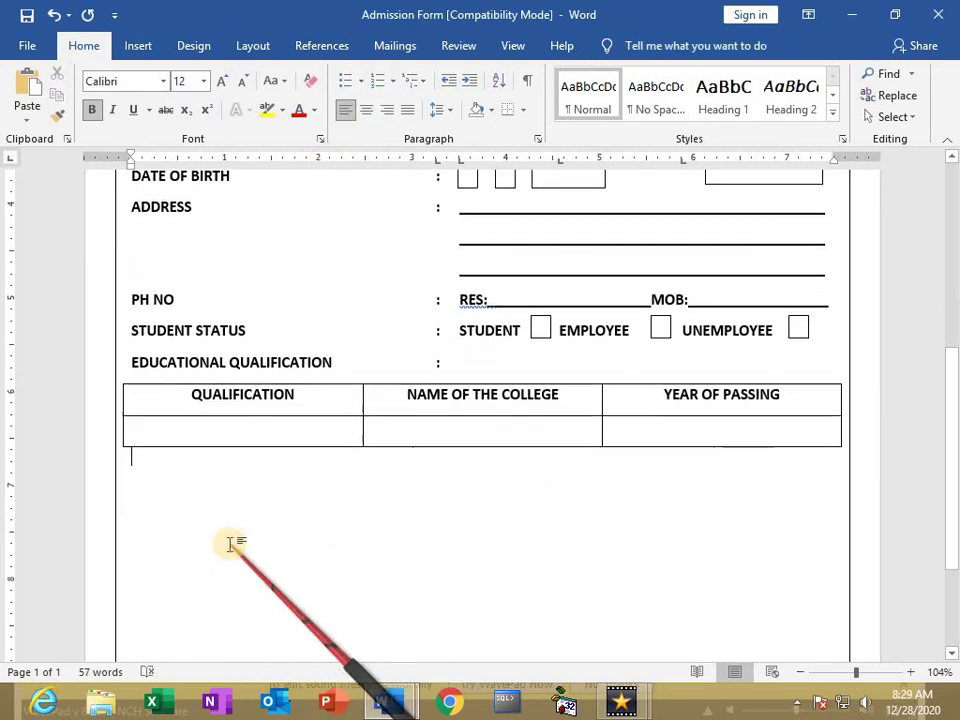
scroll(230, 544, "down", 2)
scroll(230, 544, "down", 2)
key("alt+Tab")
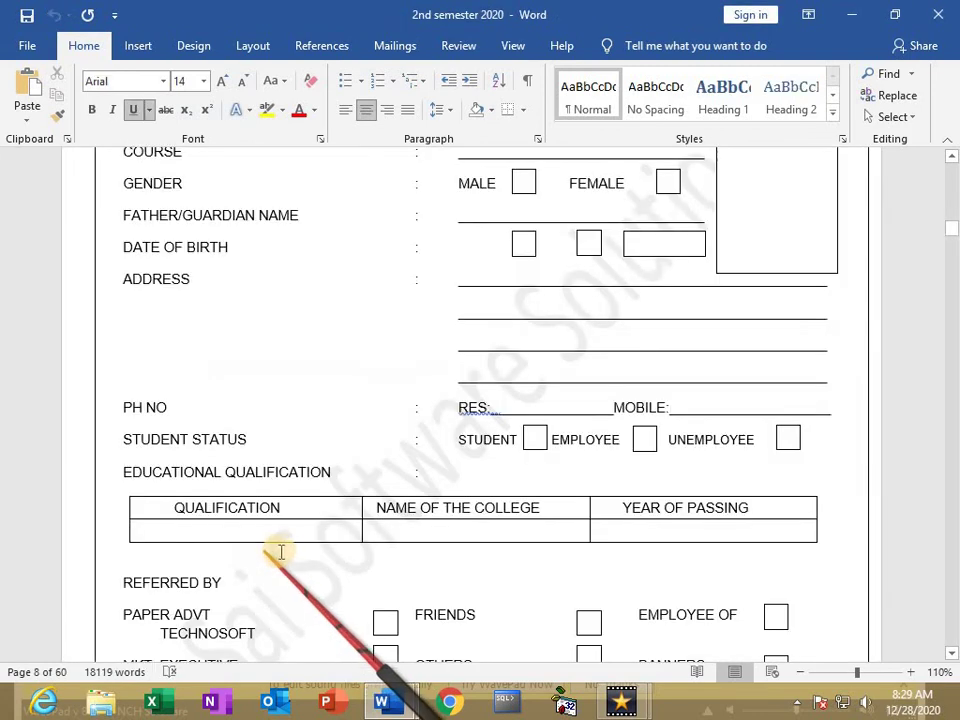
scroll(281, 550, "down", 1)
scroll(283, 550, "down", 2)
key("alt+Tab")
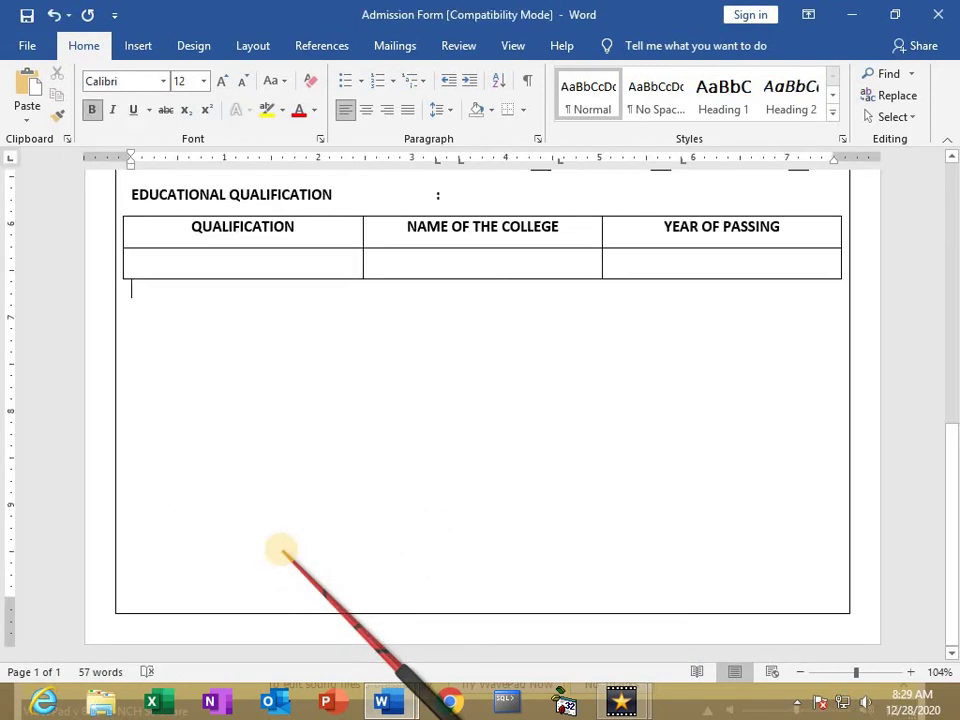
- Type the REFERRED BY: heading below the table and view the reference form again
type("REFERRED BY:")
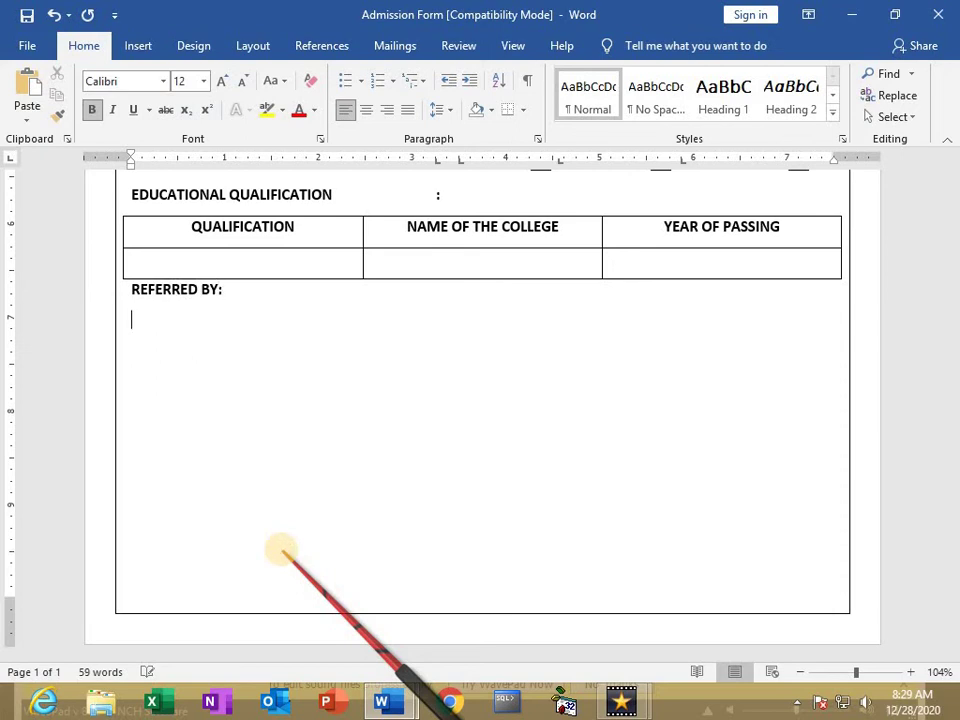
key("alt+Tab")
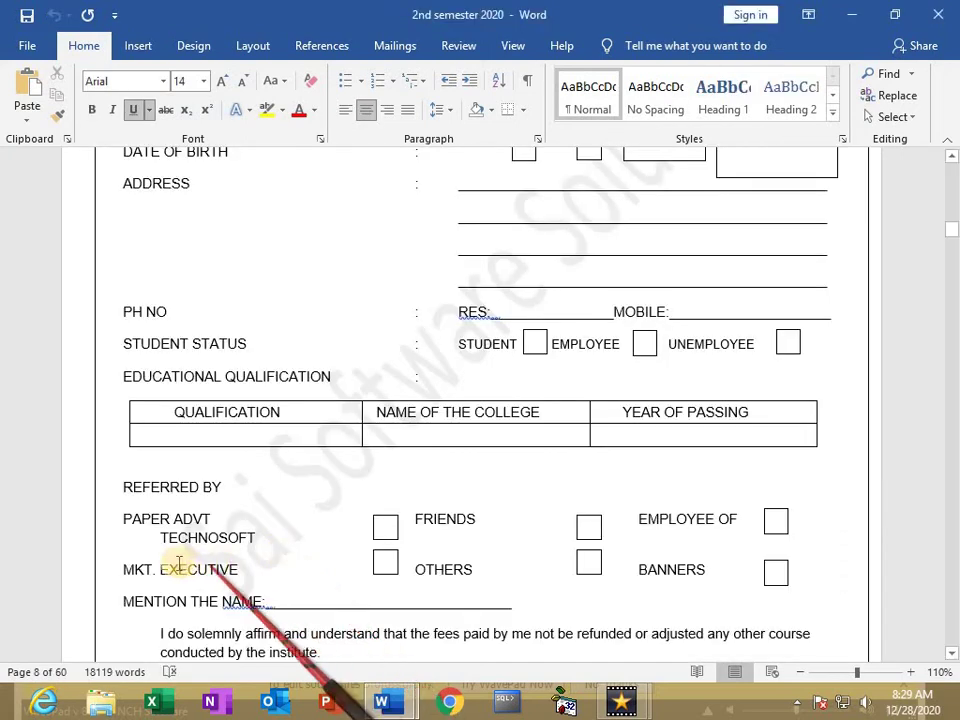
scroll(160, 400, "down", 3)
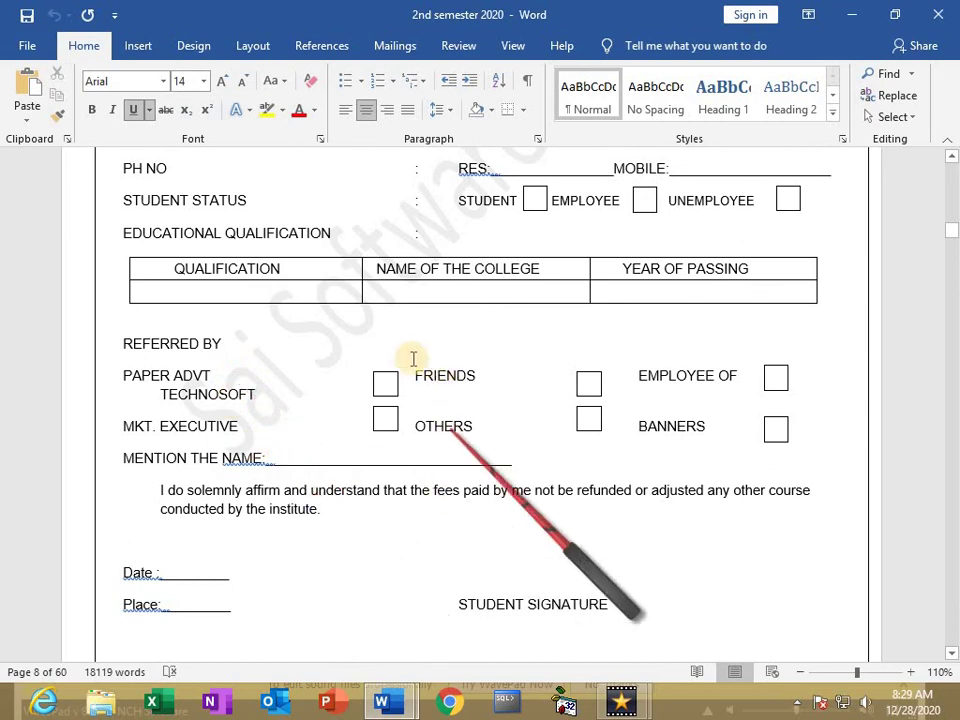
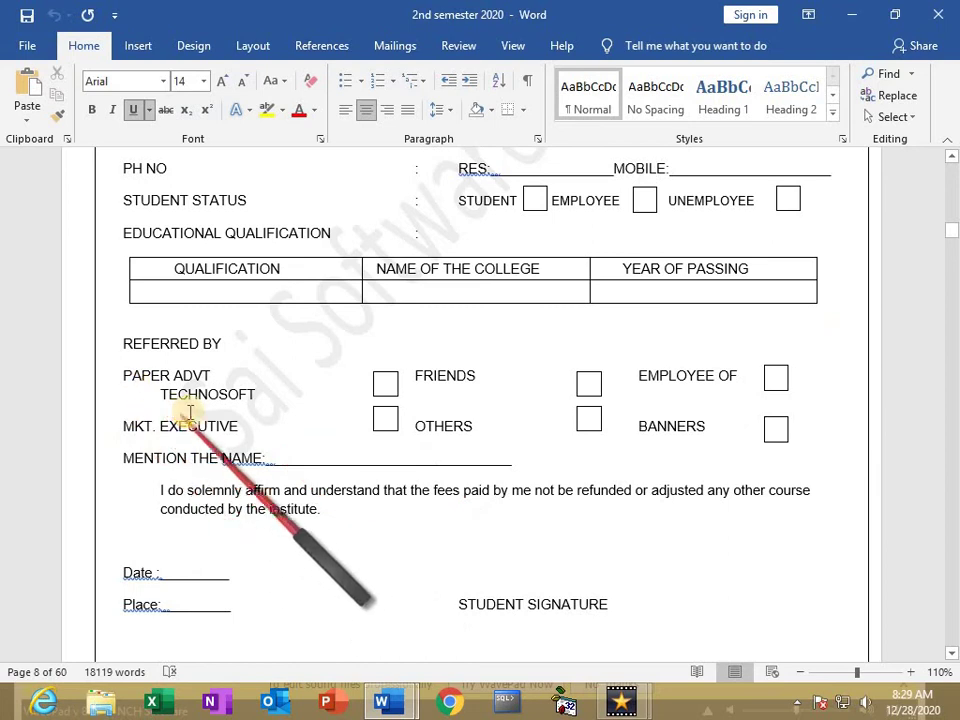
- Type the first referral row: PAPER ADVT, FRIENDS and EMPLOYEE OF SAI SOFTWARE, tab-separated
type("P")
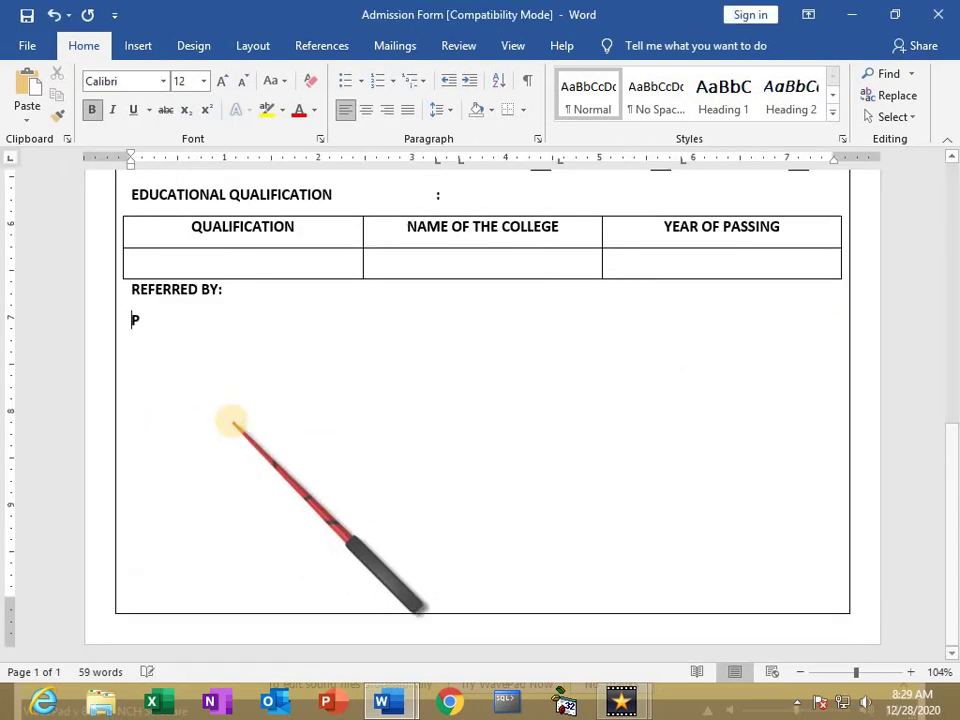
type("APER ADVT\t")
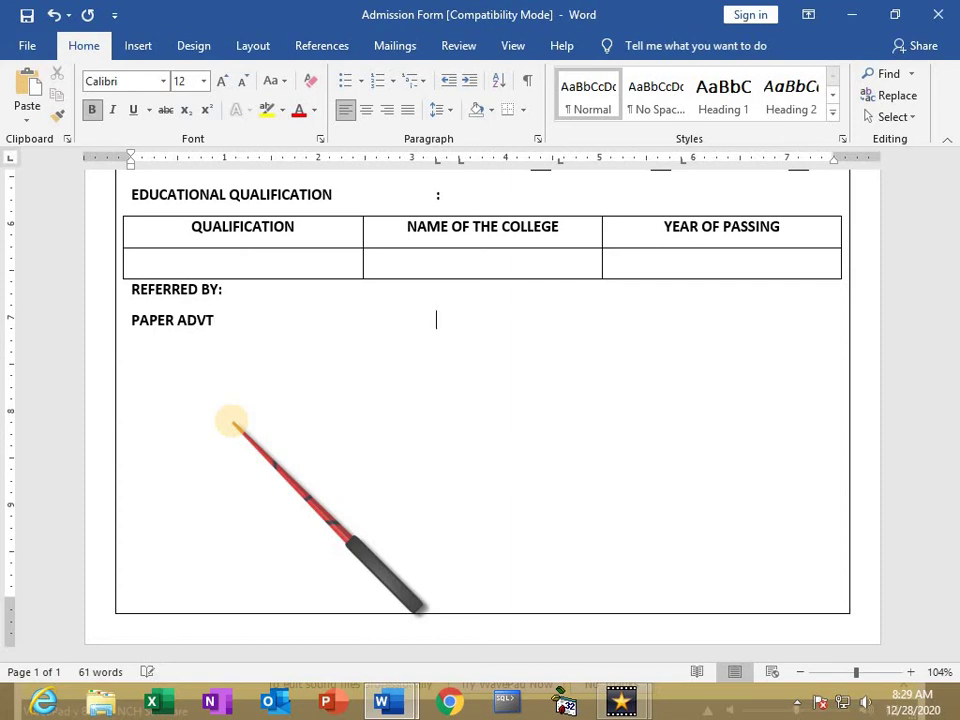
type("F")
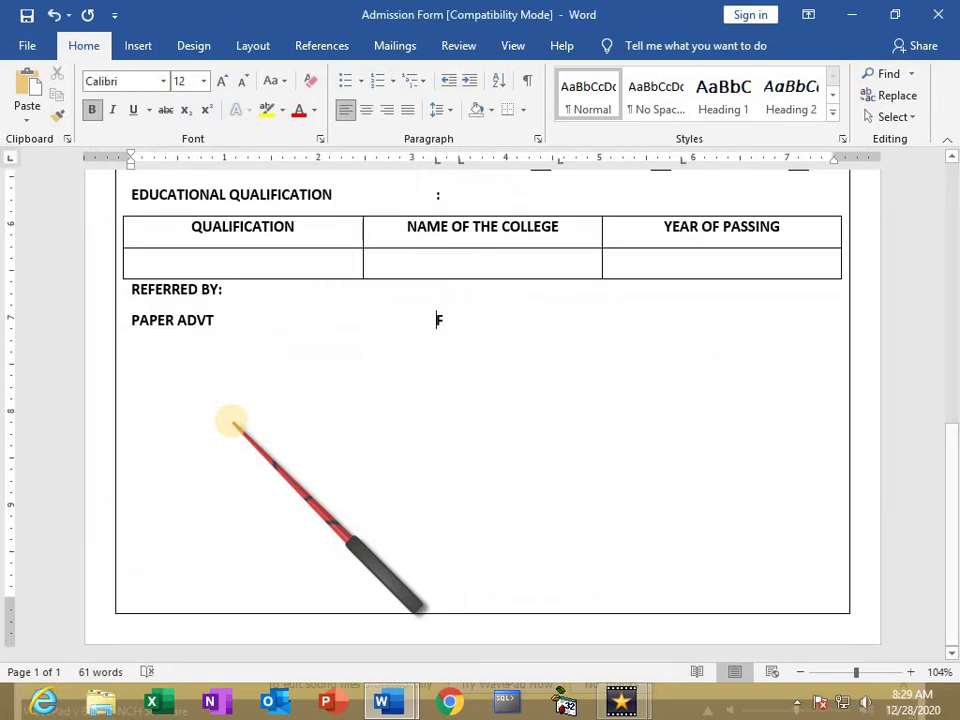
type("RIENDS")
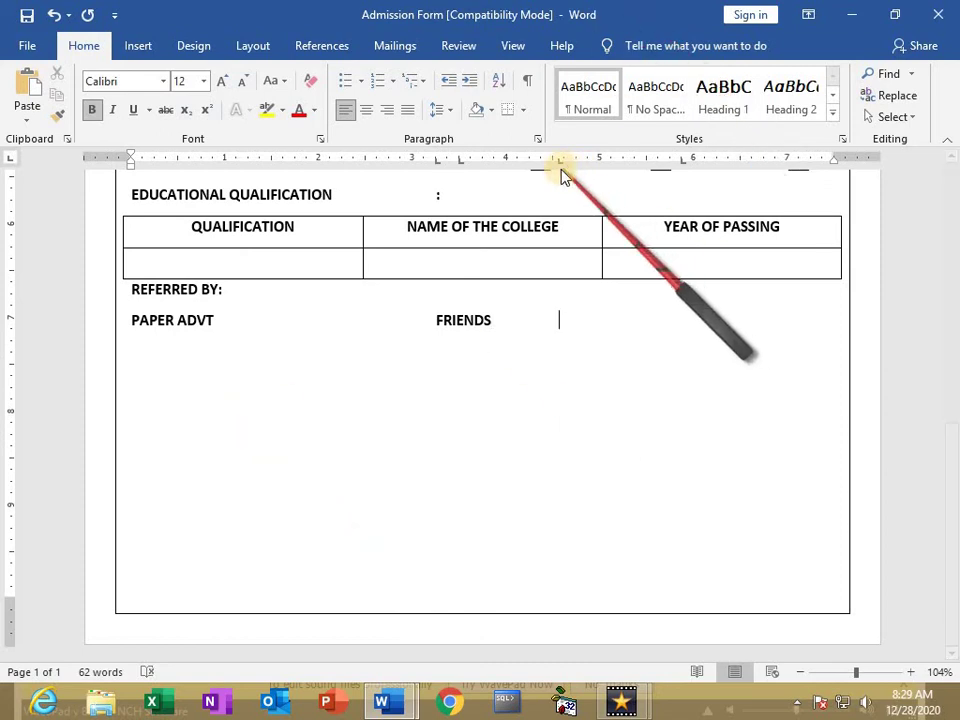
key("Tab")
key("Tab")
key("Tab")
key("Tab")
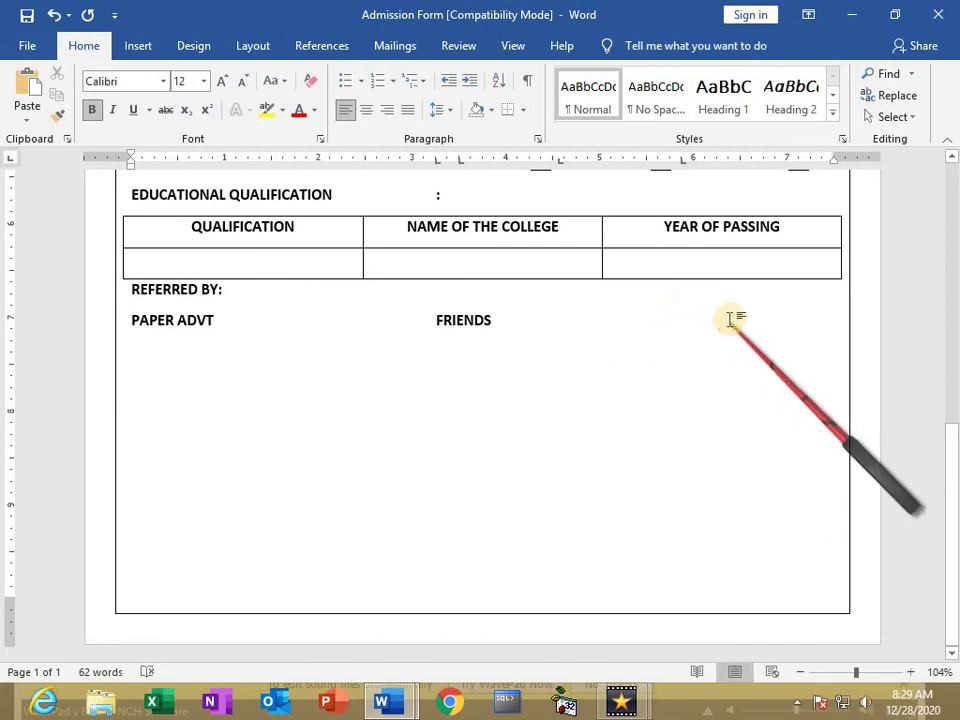
key("BackSpace")
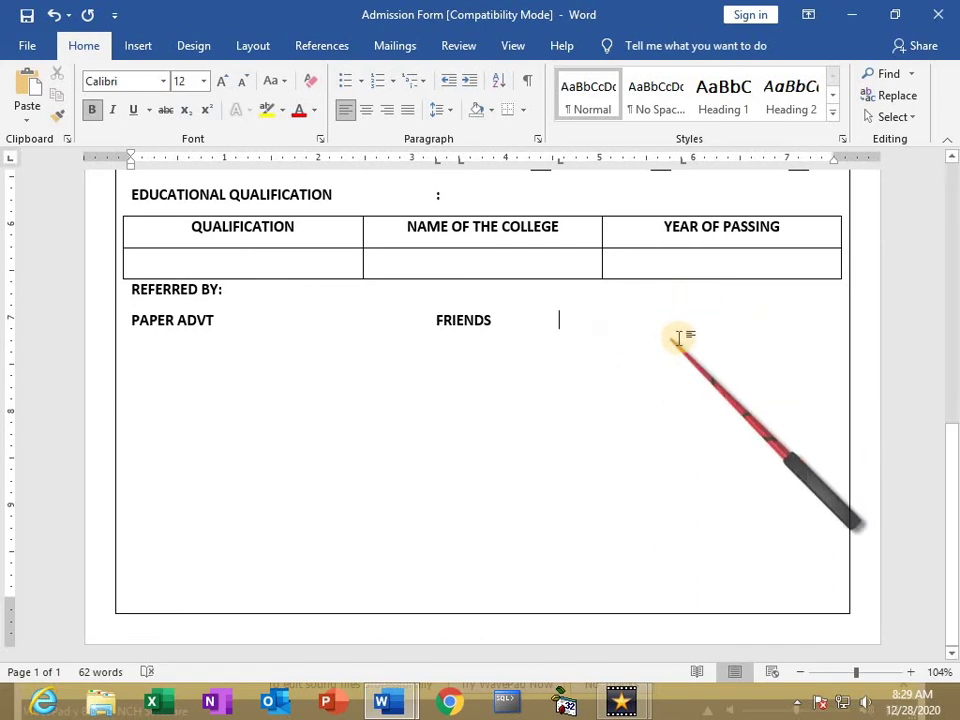
type("EMPLOYEE OF SAI")
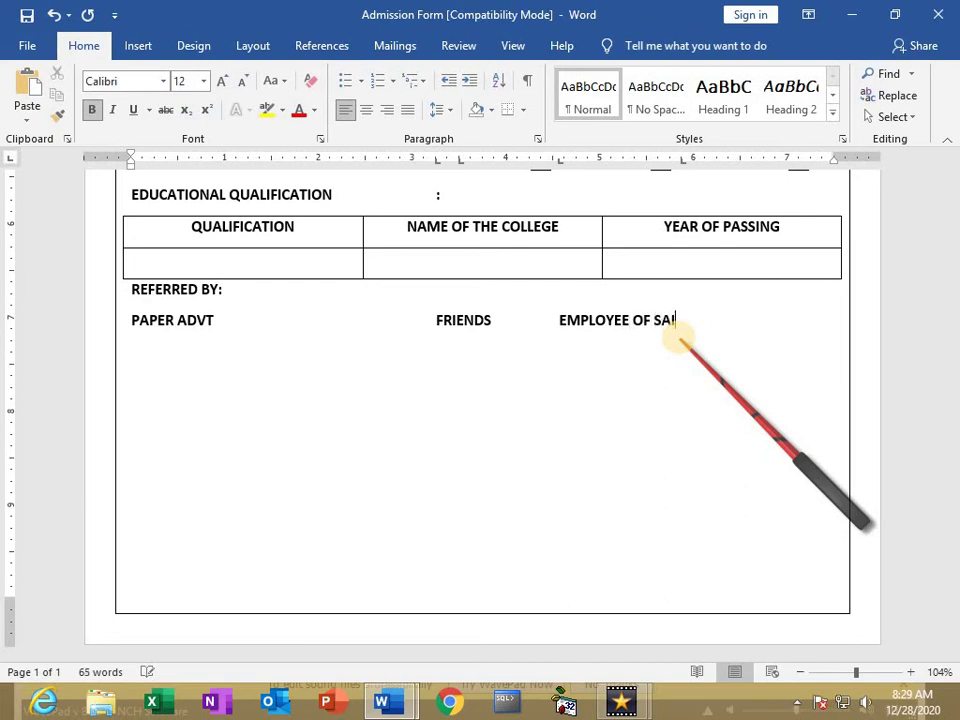
type(" SOFTWARE")
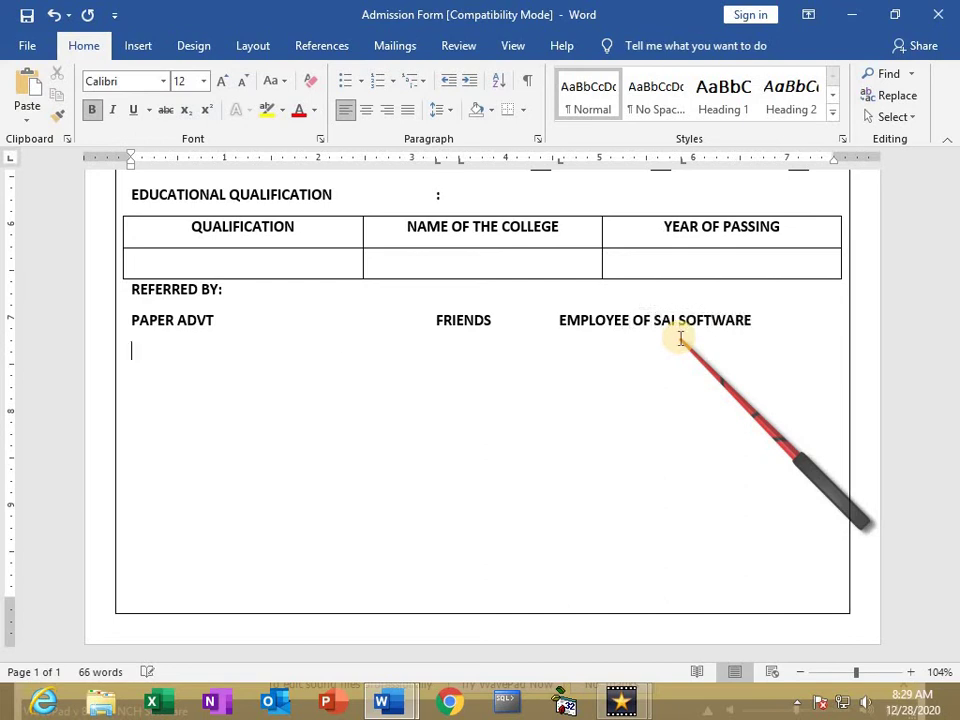
- Add the second referral row MKT EXECUTIVE, OTHERS and BANNERS, checking the reference form
key("alt+Tab")
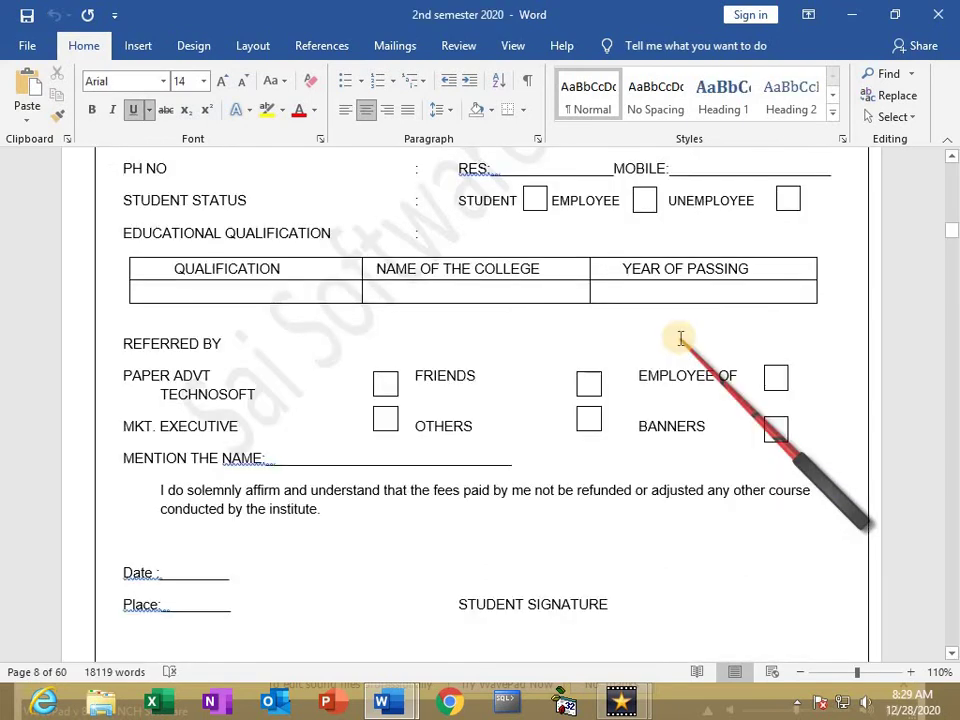
key("alt+Tab")
type("MKT")
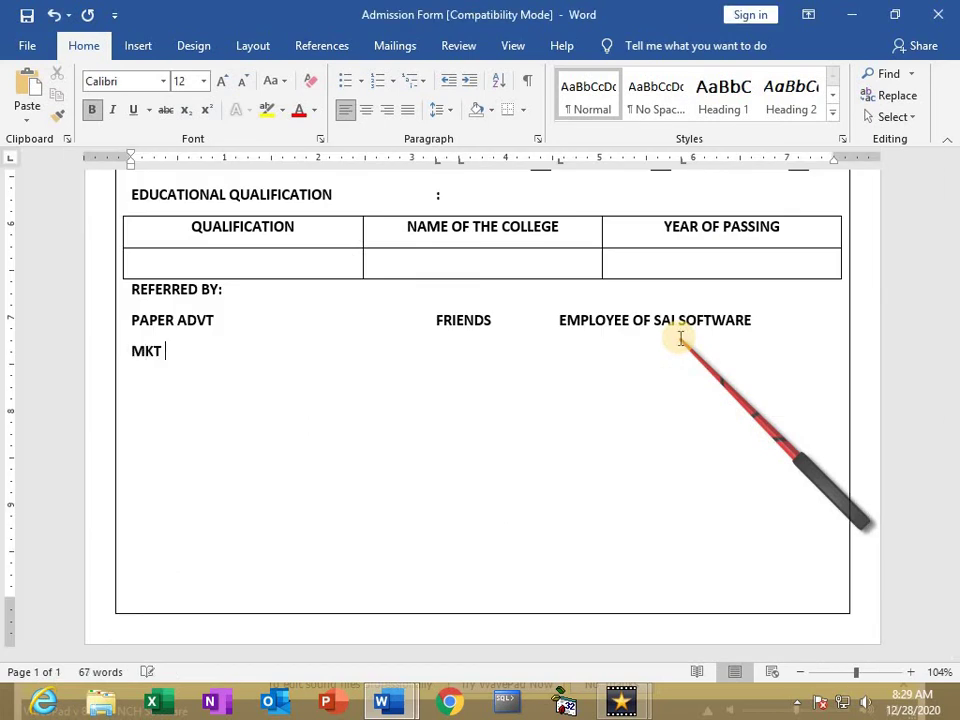
key("alt+Tab")
key("alt+Tab")
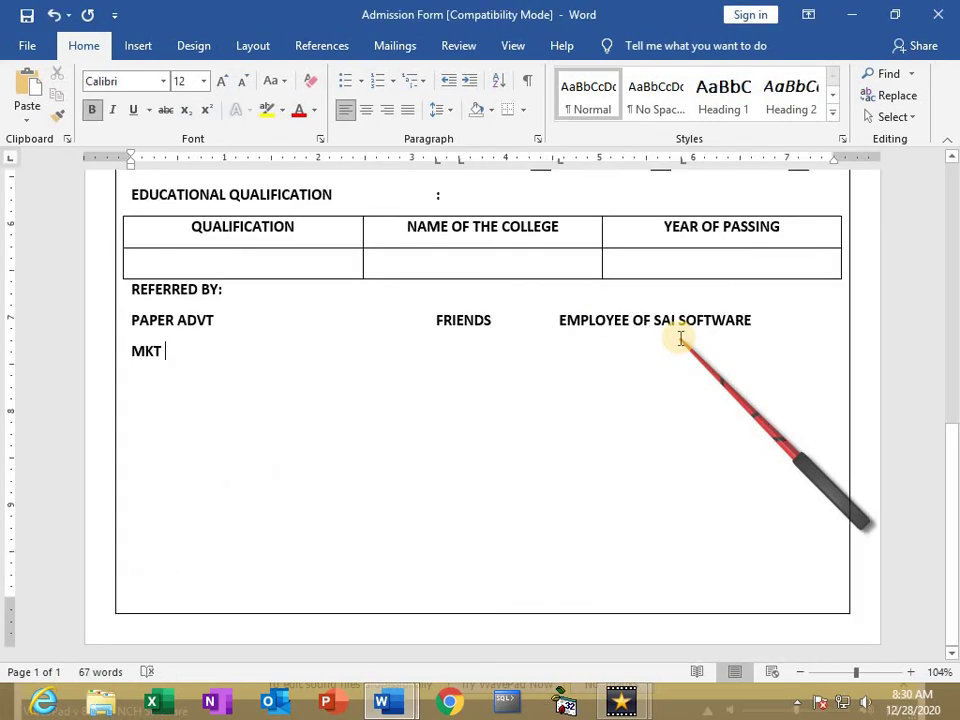
type("EXECUTIVE")
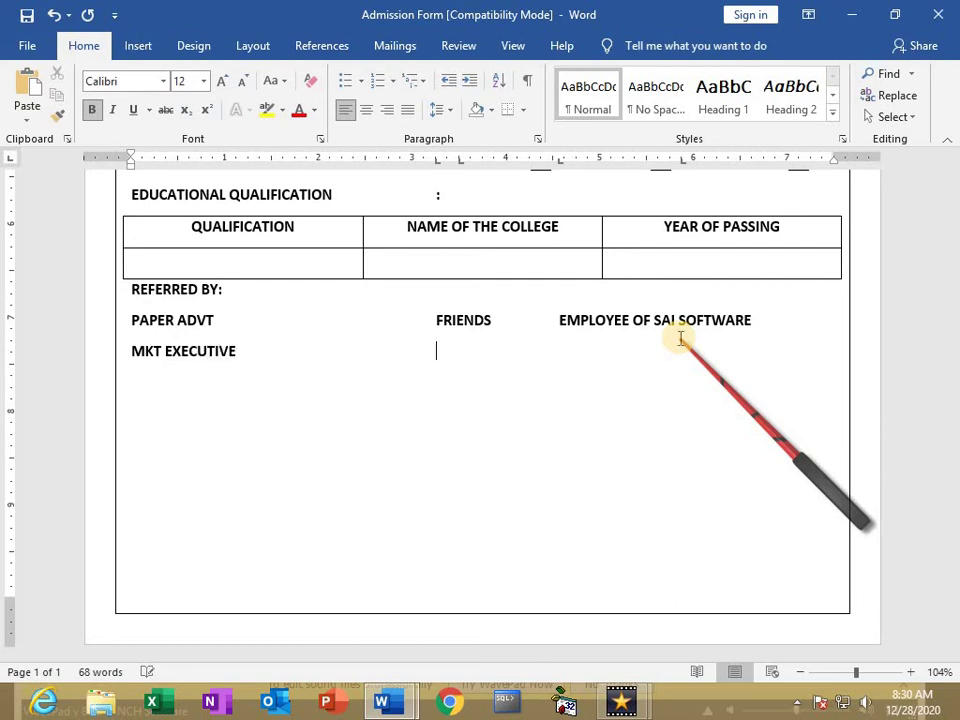
key("alt+Tab")
key("alt+Tab")
type("O")
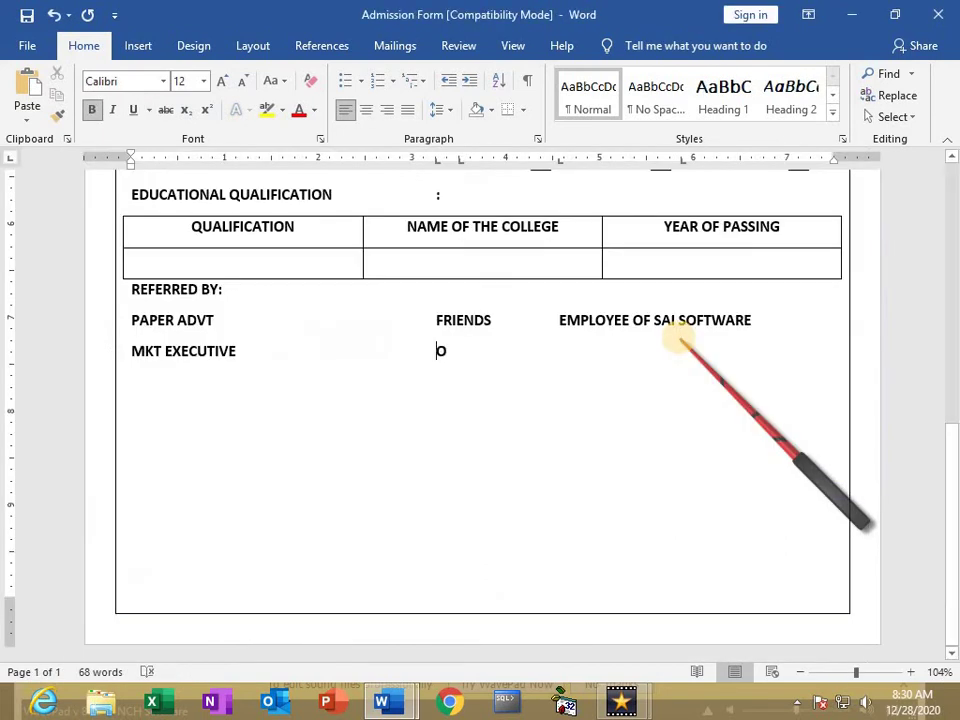
type("THERS BANNER")
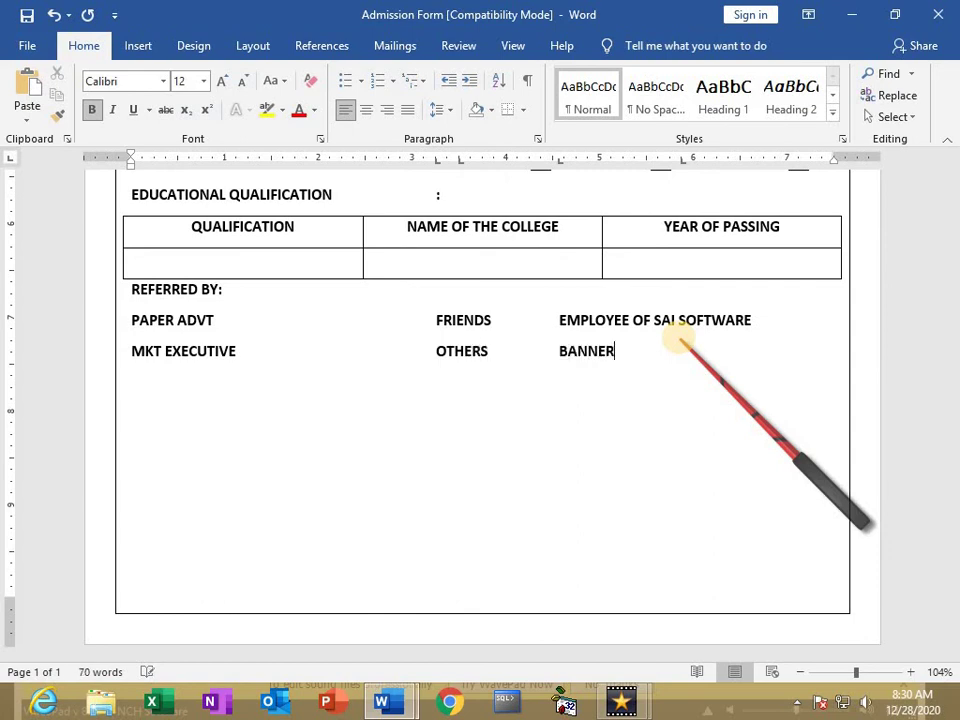
type("S")
scroll(520, 260, "up", 2)
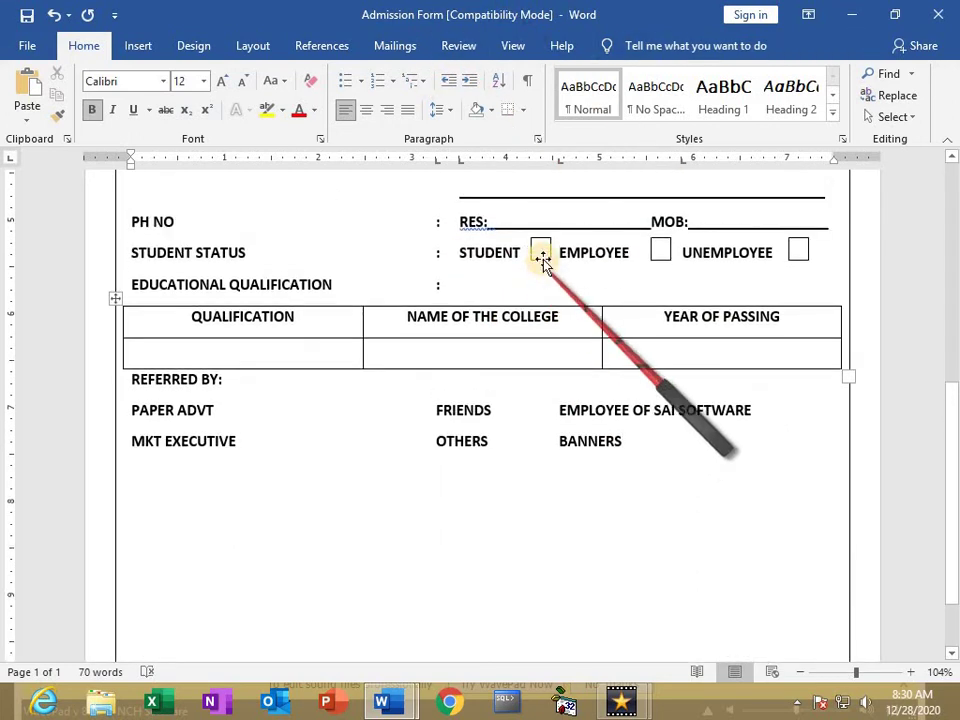
- Copy the STUDENT checkbox beside all six referral options and start a new line after BANNERS
mouse_move(541, 260)
left_mouse_down()
mouse_move(388, 416)
mouse_move(387, 444)
left_mouse_up()
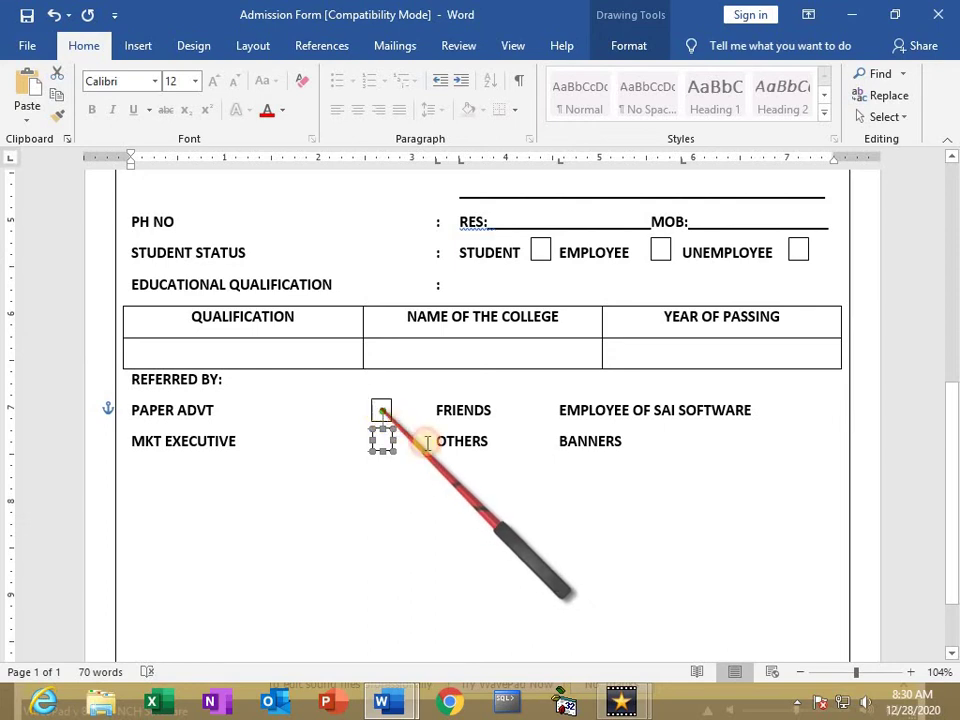
left_click_drag(383, 410, 528, 410)
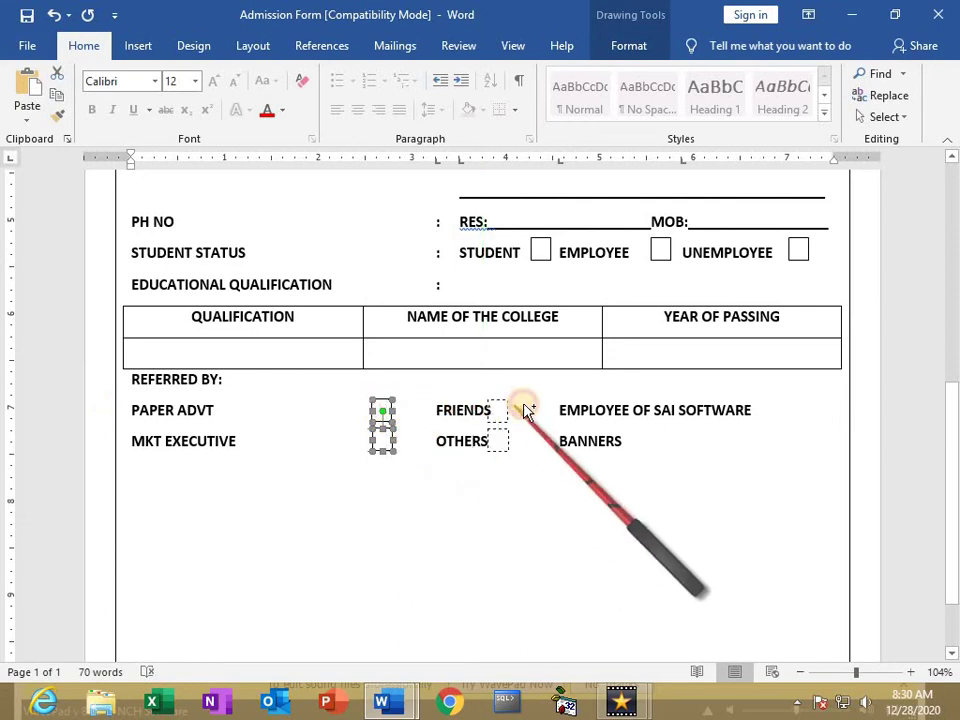
left_click_drag(768, 412, 789, 408)
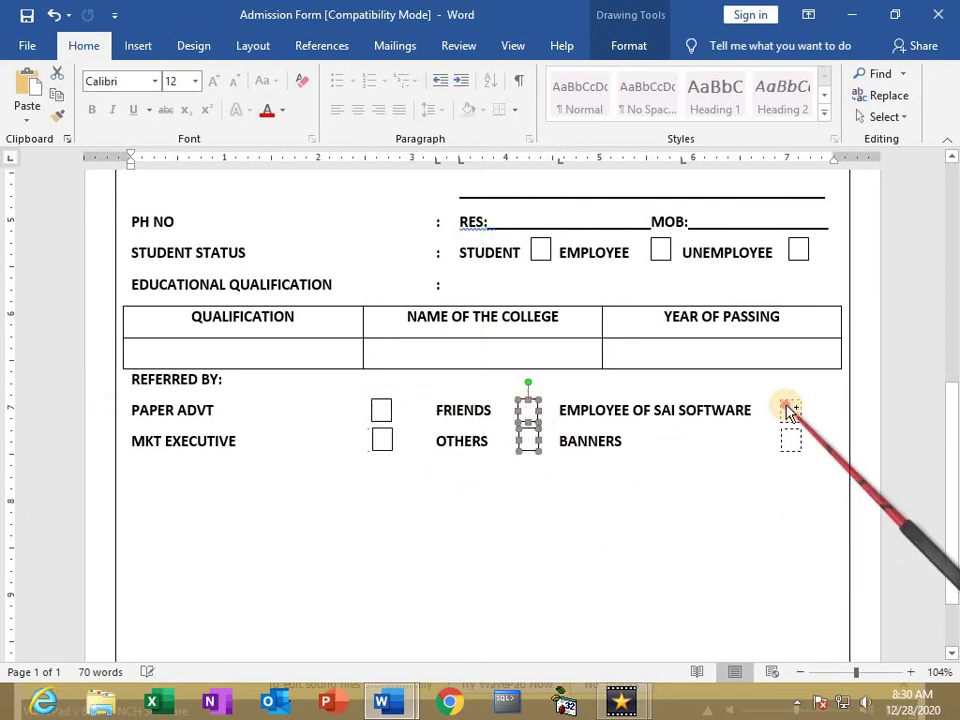
left_click(716, 450)
key("Return")
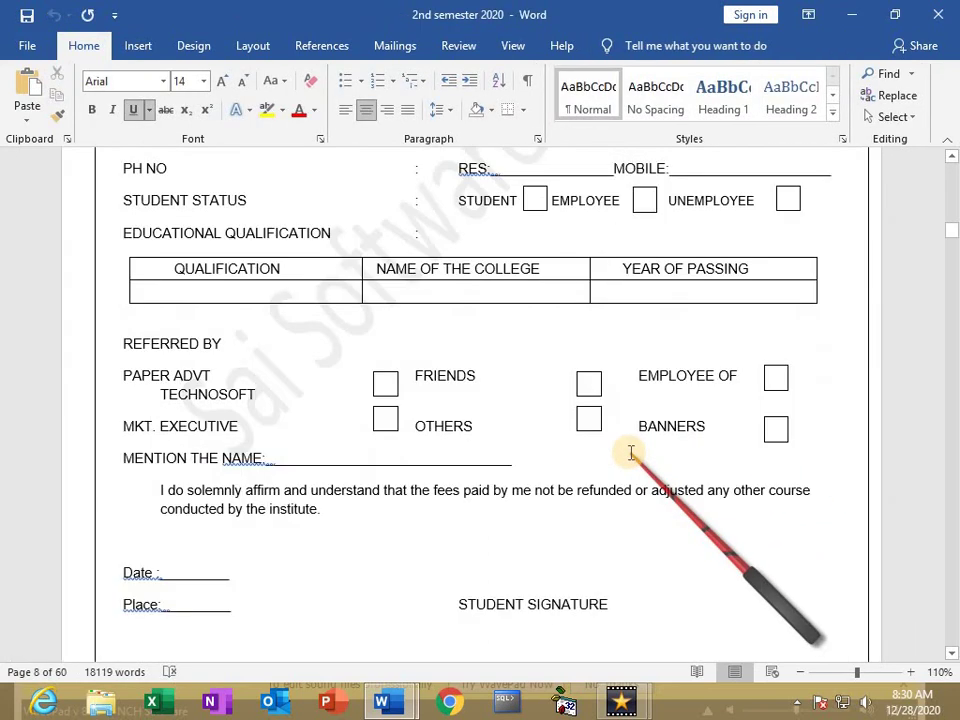
- Add a 'MENTION THE NAME:' line with an underscore blank and indent the line below it
type("MEN")
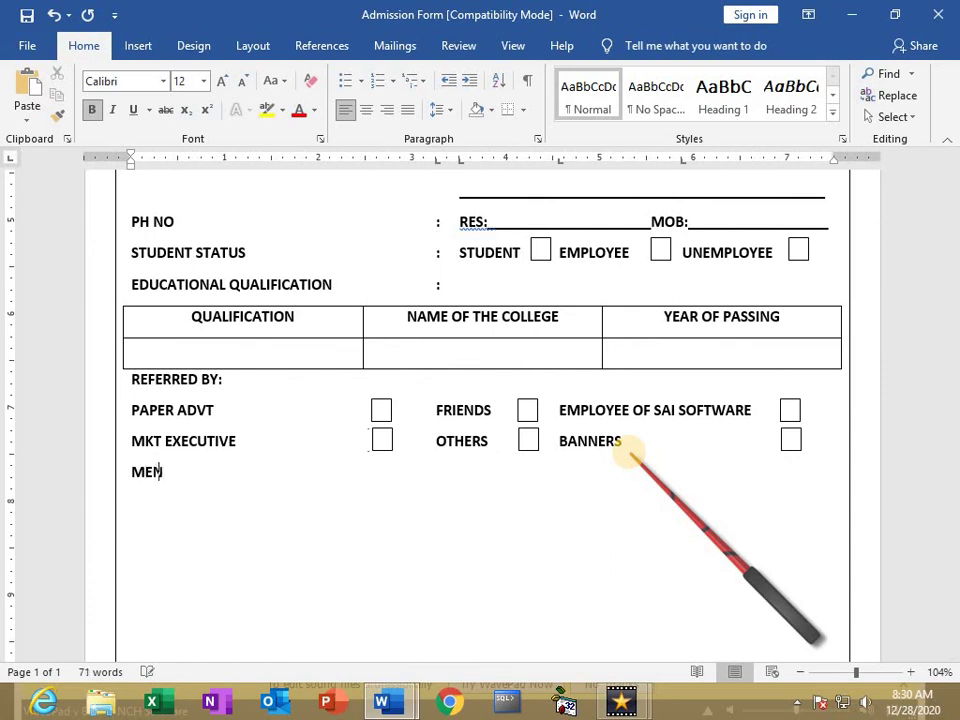
type("TION THE NA")
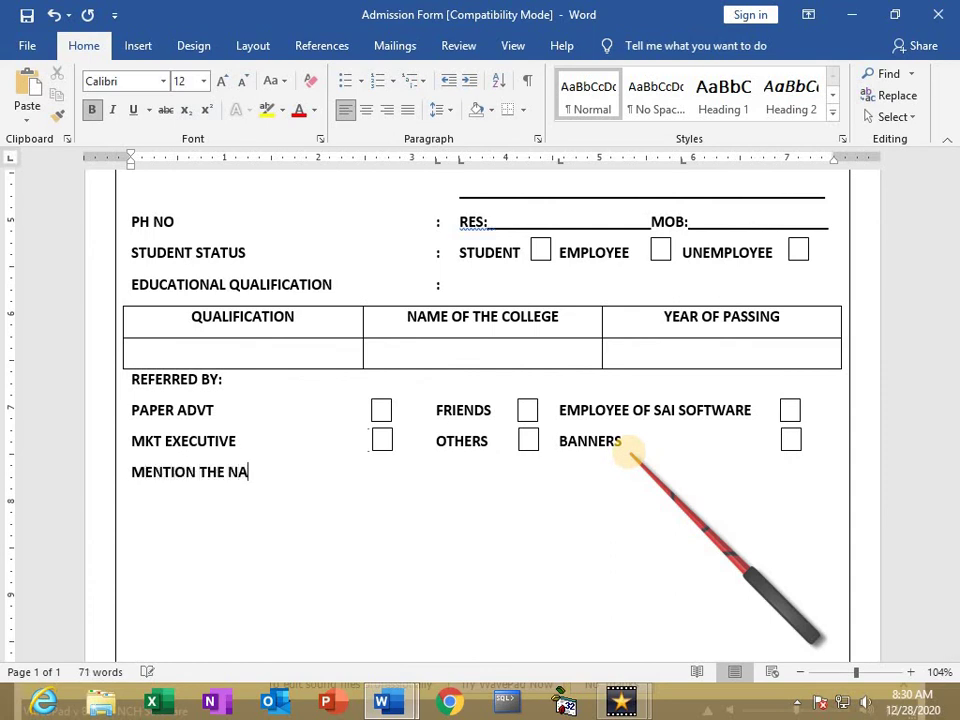
type("ME:_______")
type("_____________________")
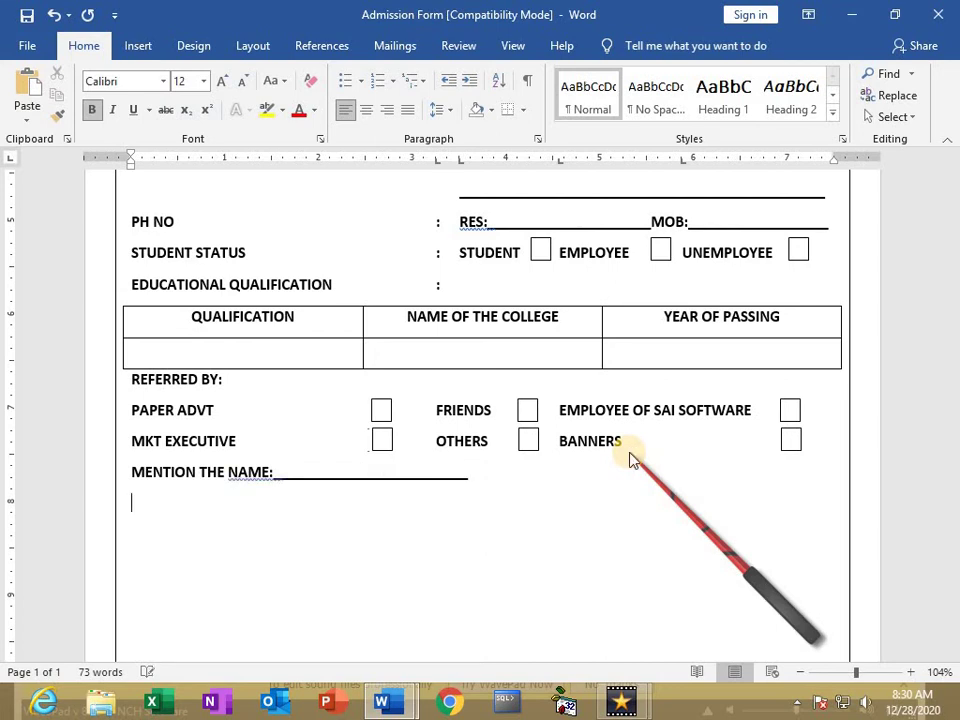
scroll(544, 450, "down", 3)
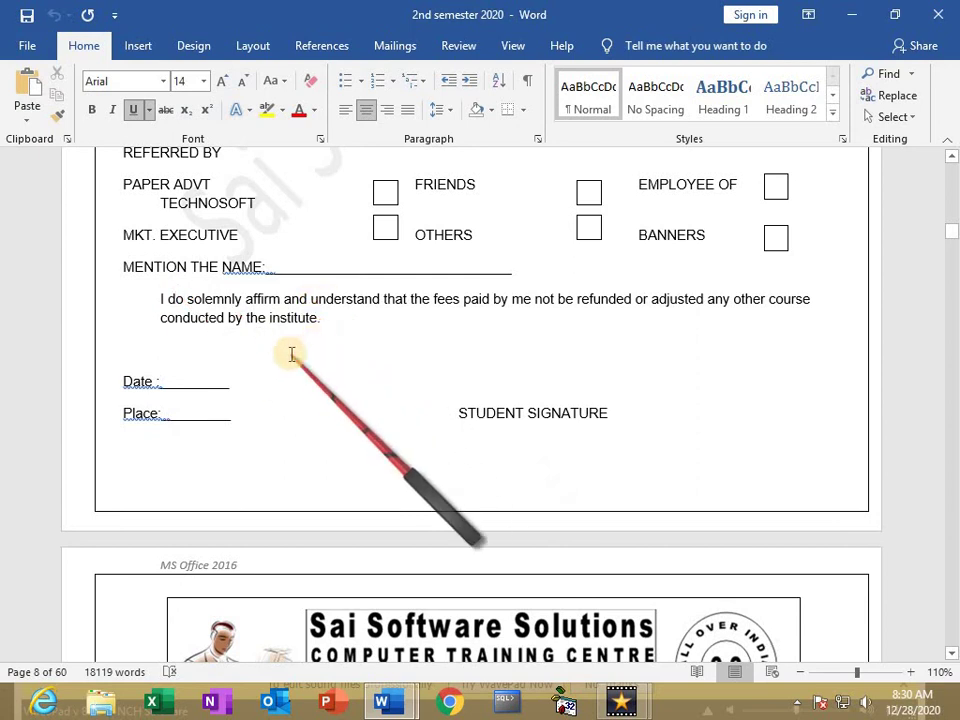
key("alt+Tab")
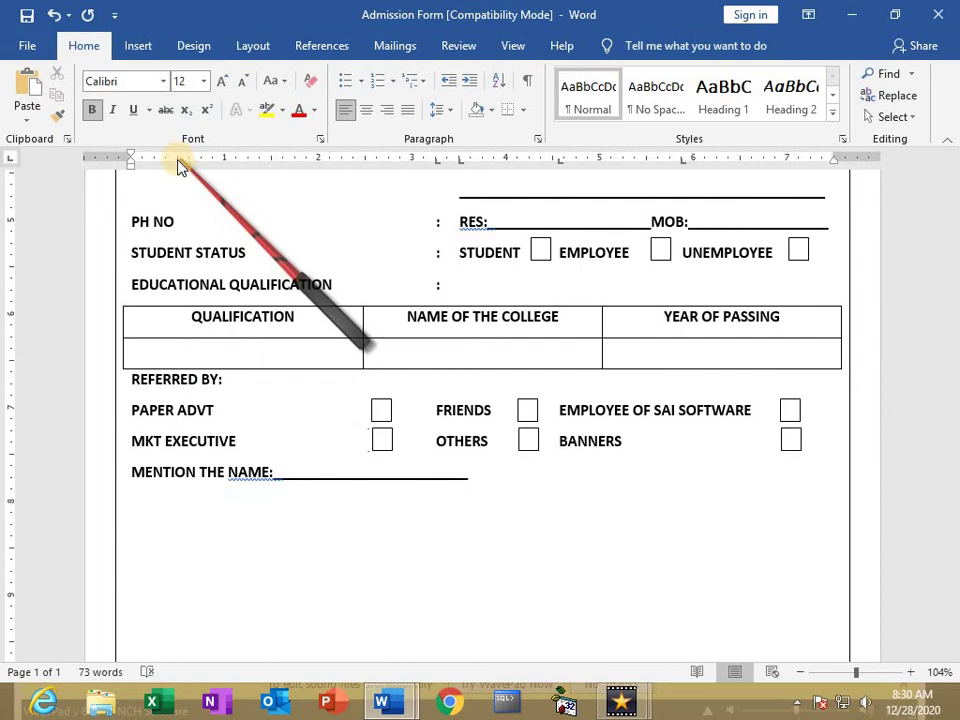
key("Tab")
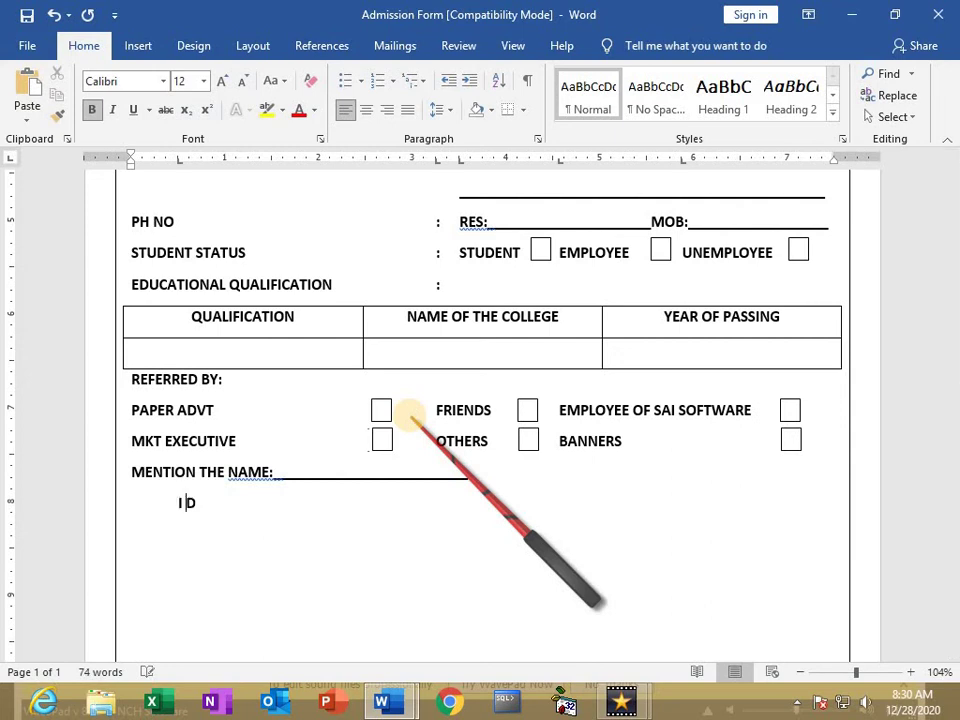
- Type the declaration that fees paid will not be refunded or adjusted to any other course
key("Delete")
type("do")
type("sole")
type("m")
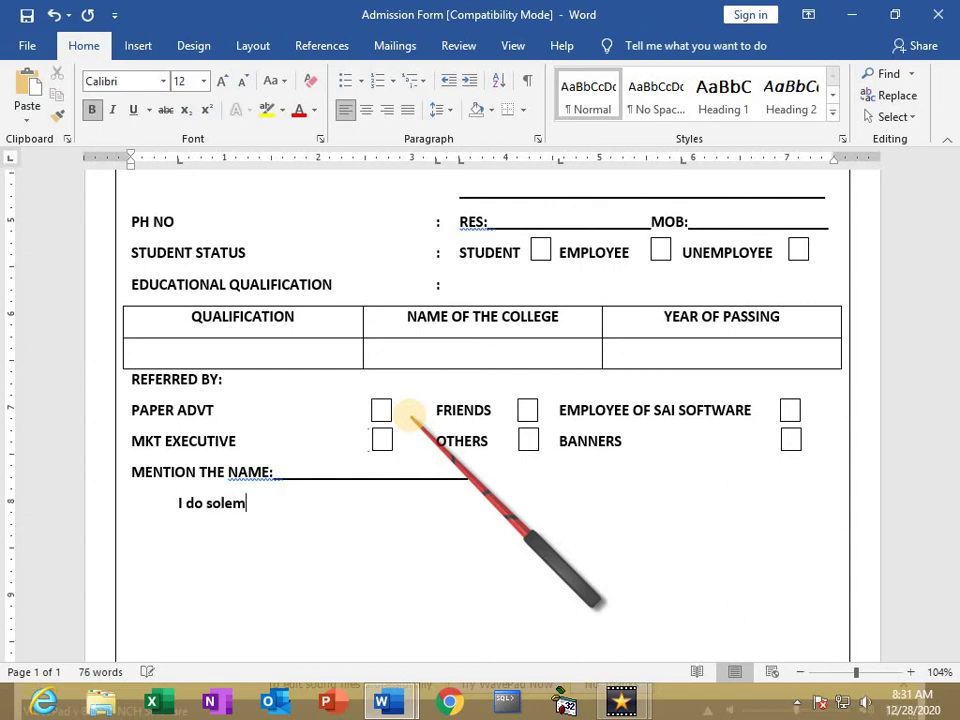
type("nly aff")
type("irm and unde")
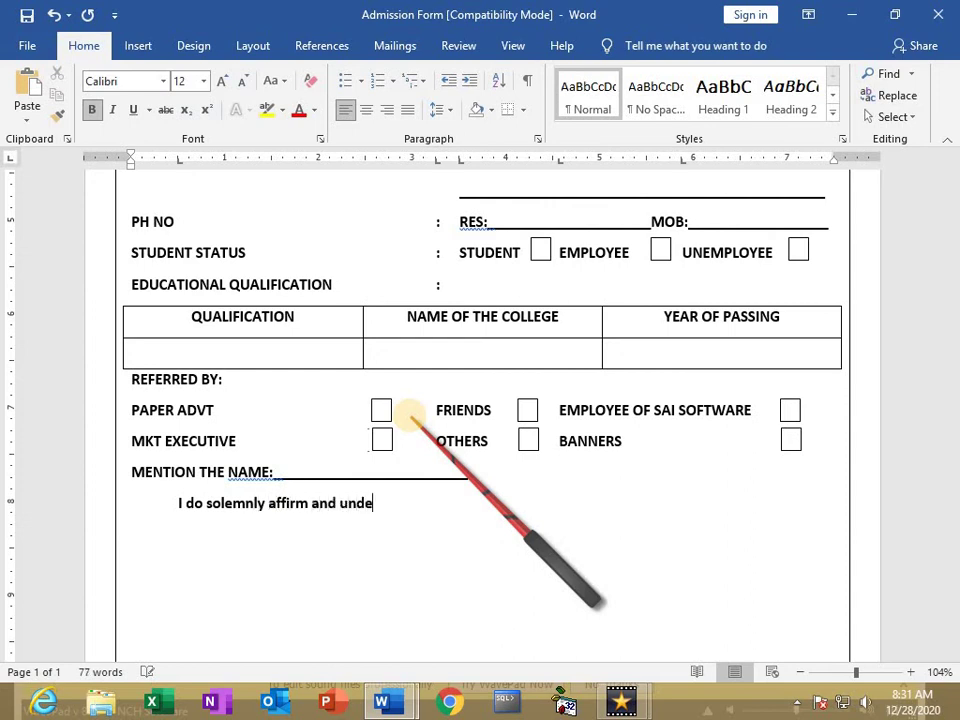
type("rstand that")
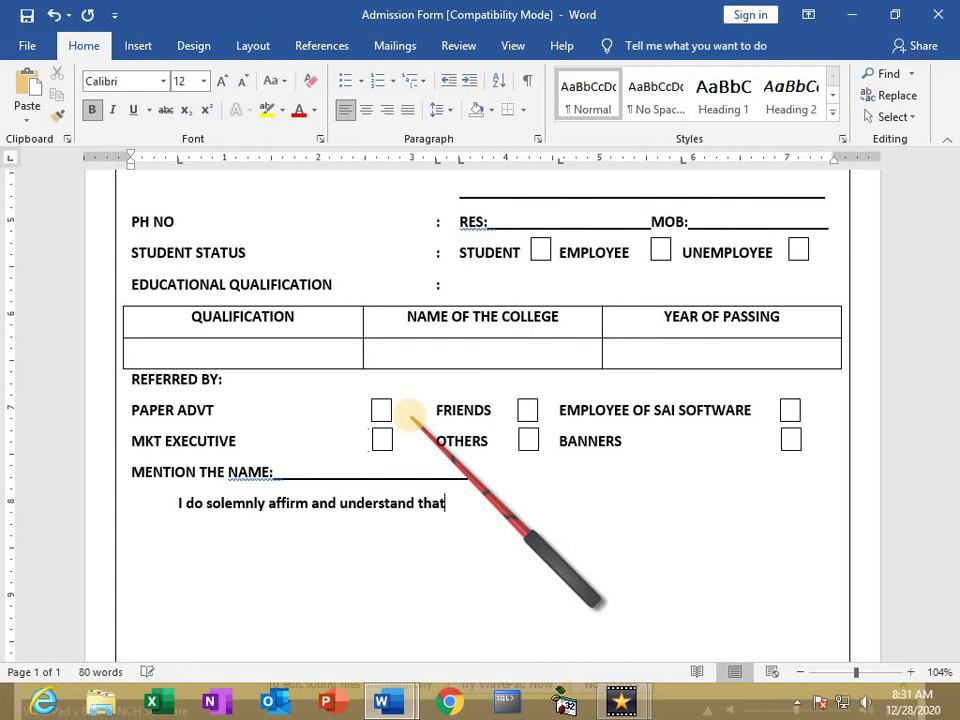
type(" the fee")
type("s paid by")
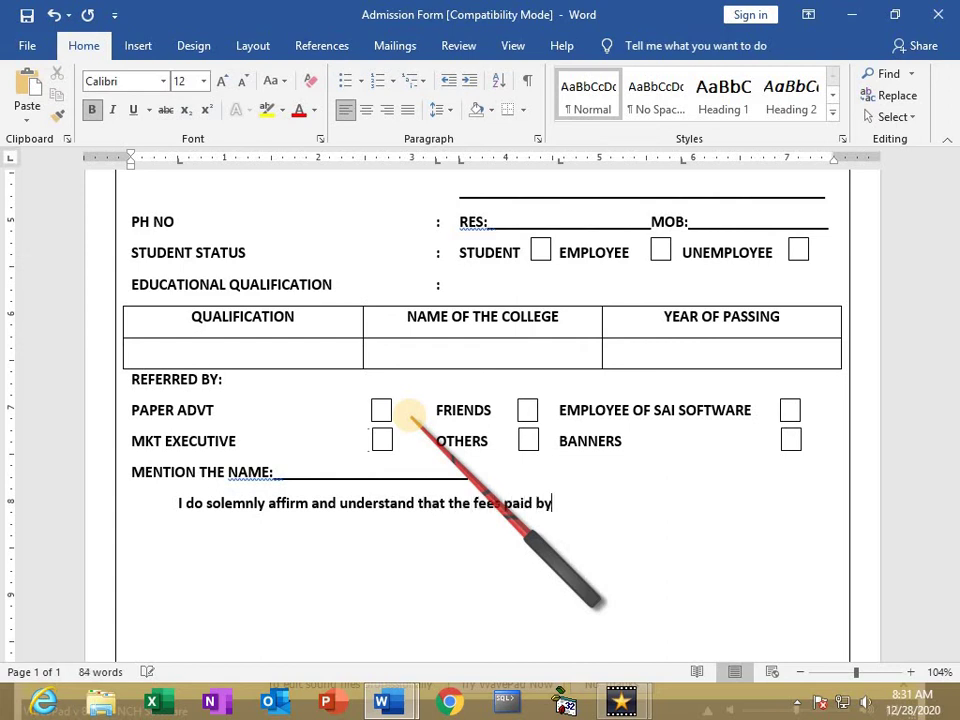
type(" me not be")
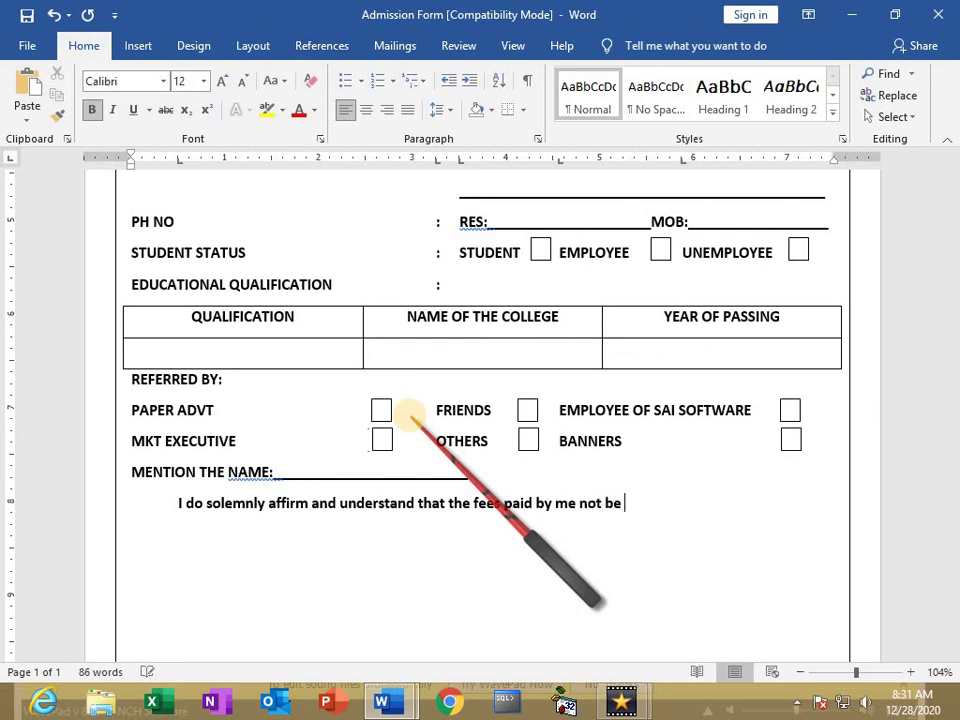
type(" refunded ")
type("or adju")
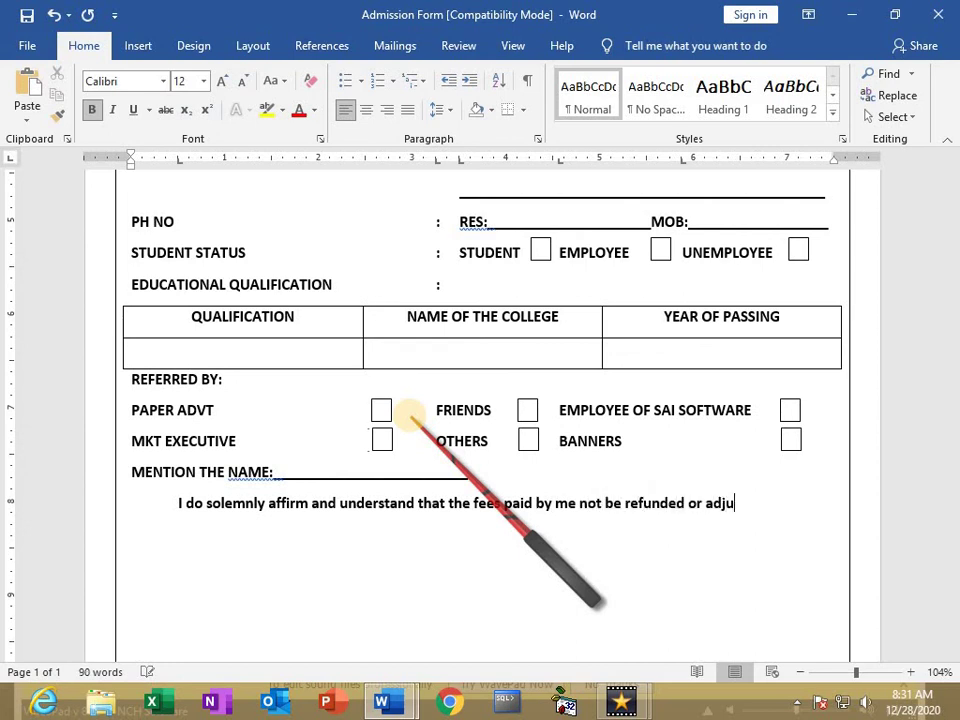
type("sted any o")
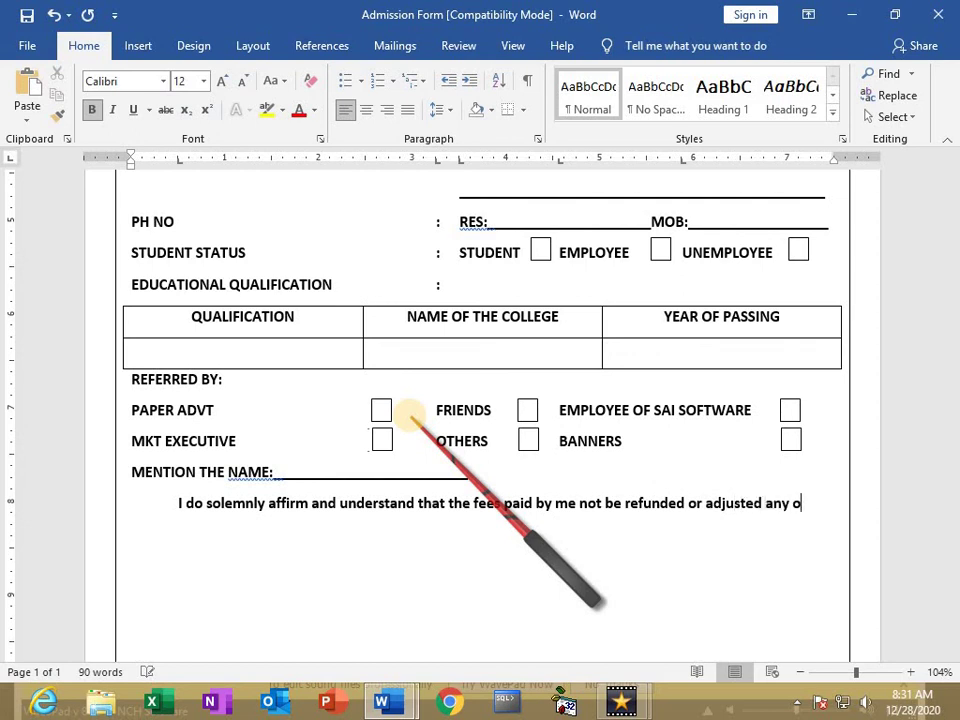
type("ther course")
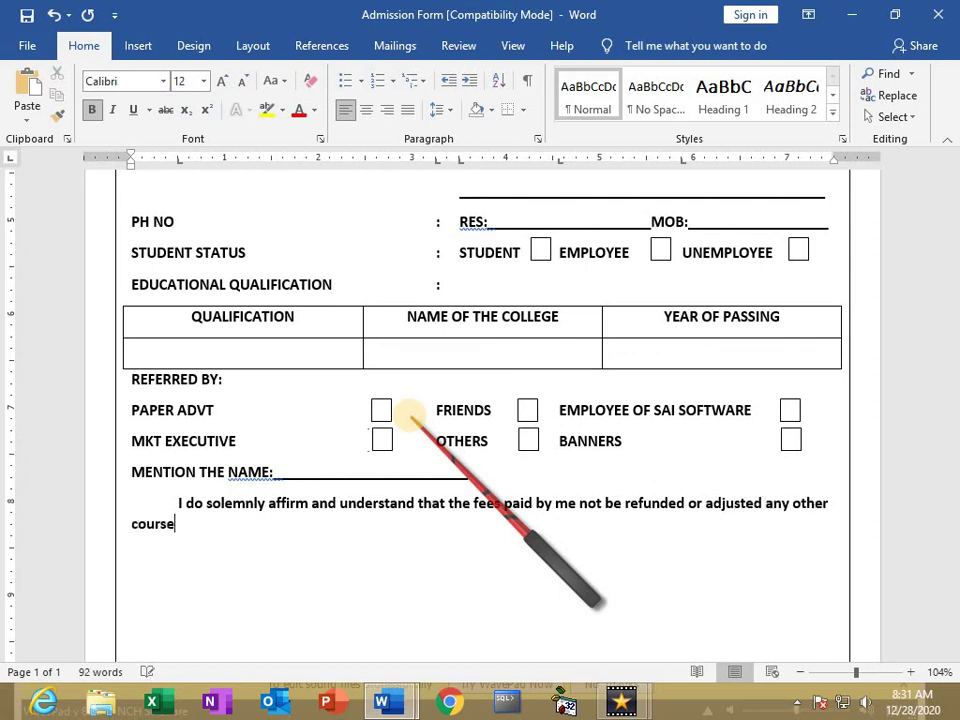
type(" conduct")
type("ed by the i")
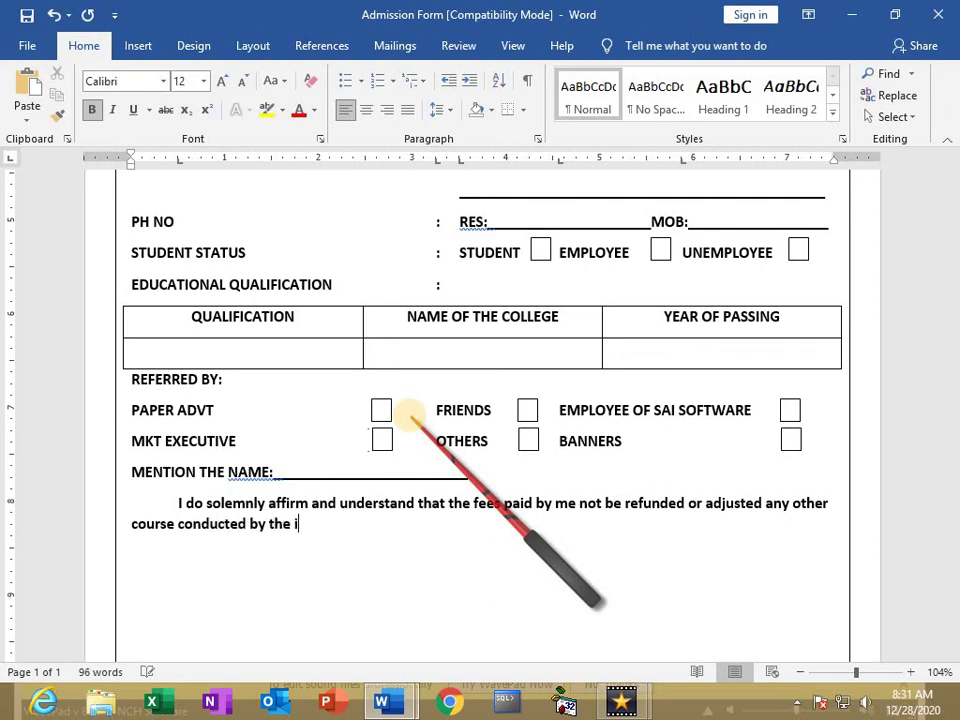
type("nstitu")
type("te.")
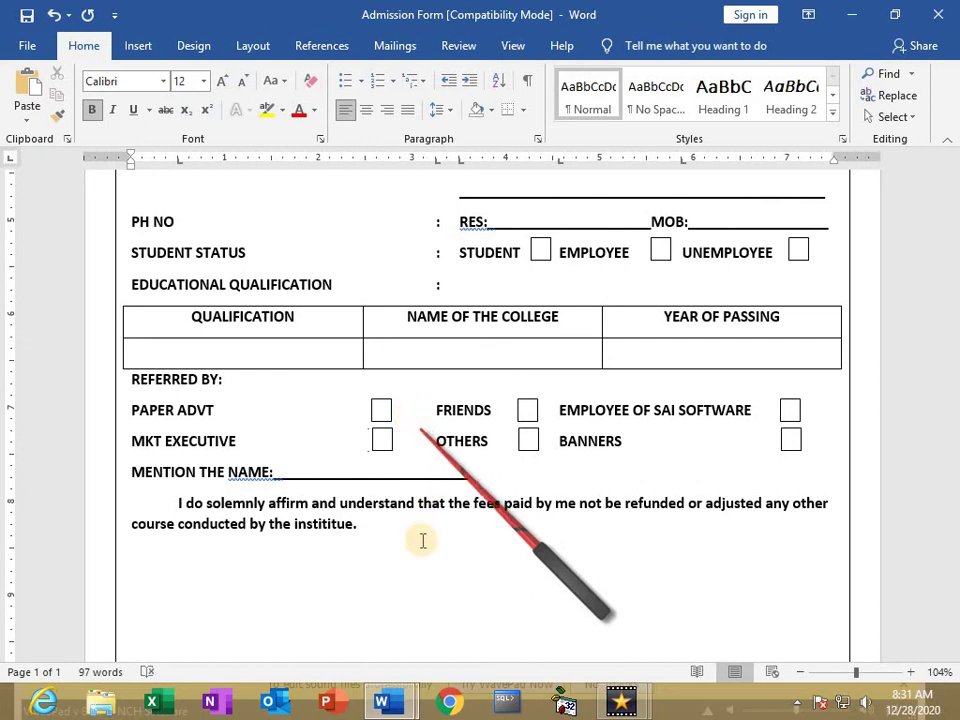
scroll(250, 437, "down", 2)
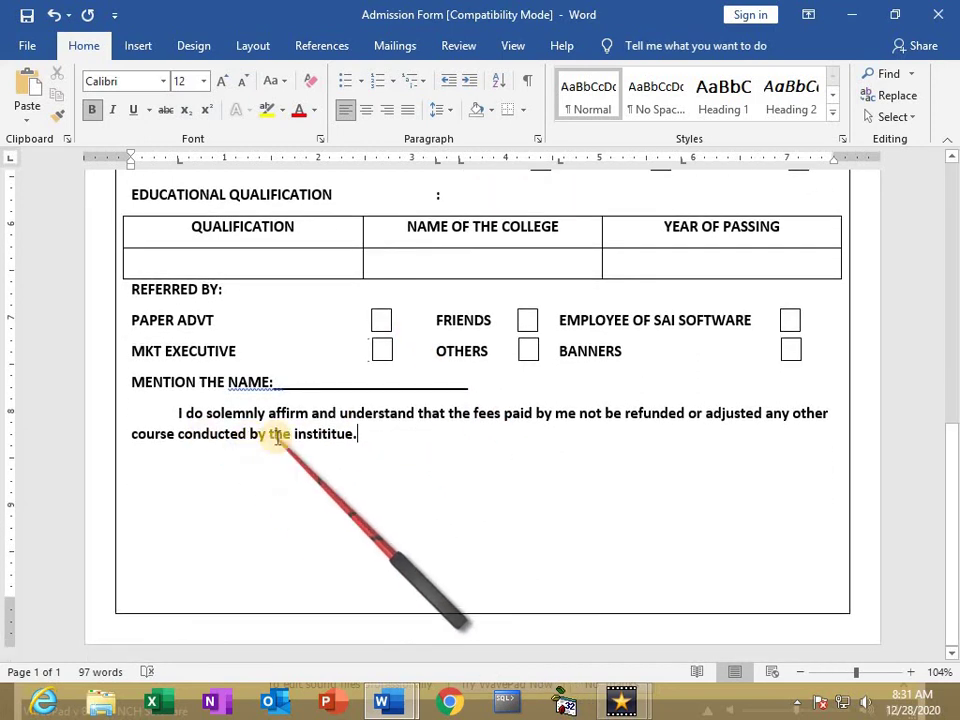
- Correct 'institiute' to 'institute' and accept Word's suggested fix for the flagged NAME: label
left_click(268, 437)
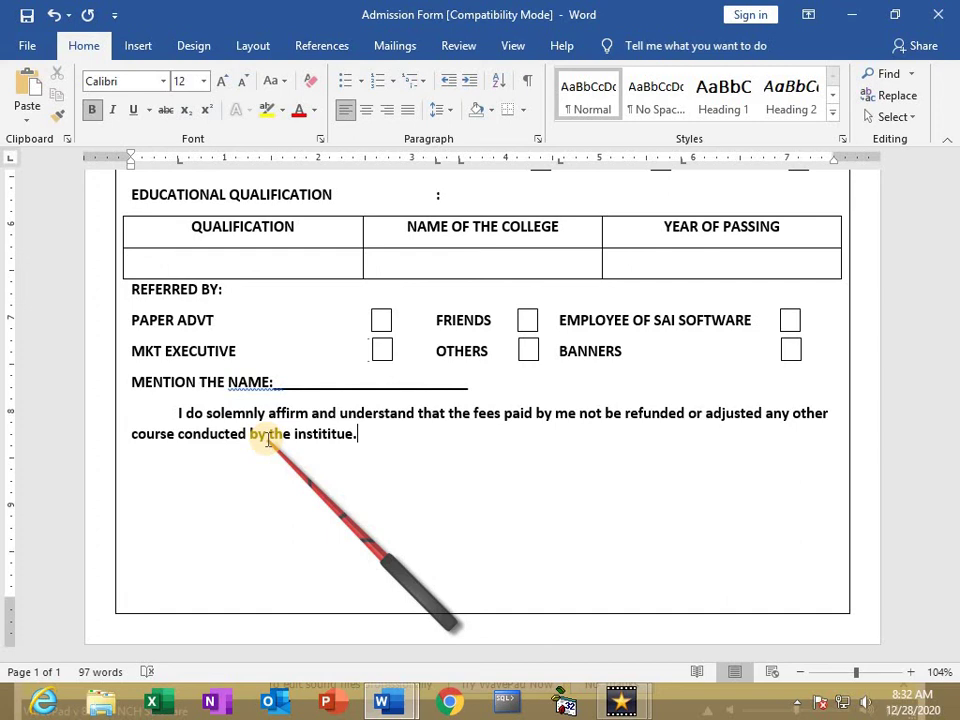
key("Return")
key("Return")
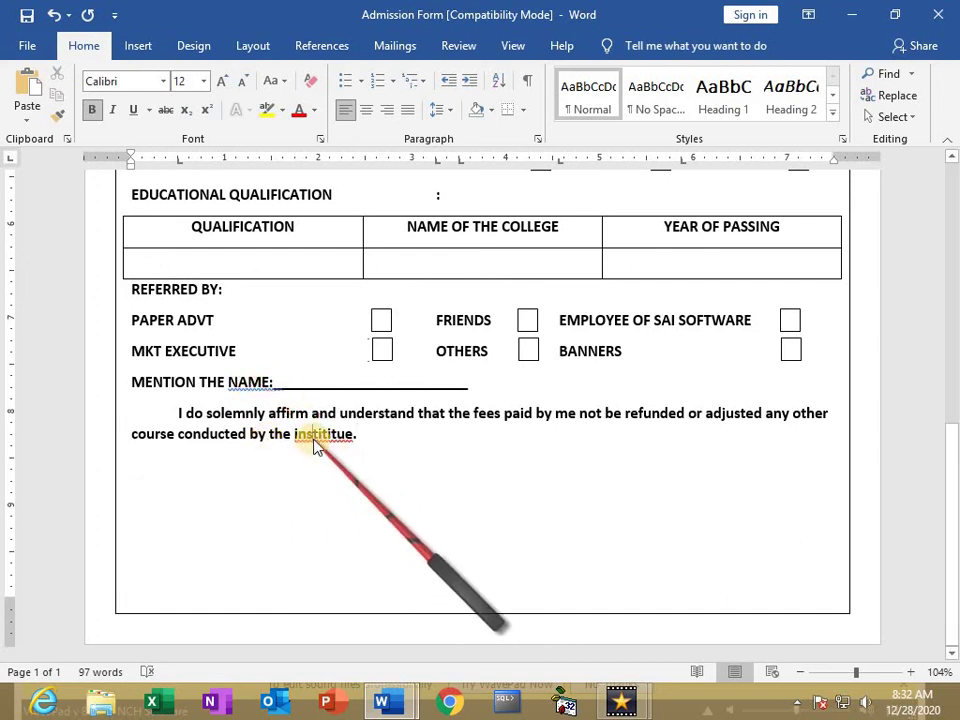
right_click(318, 437)
left_click(253, 105)
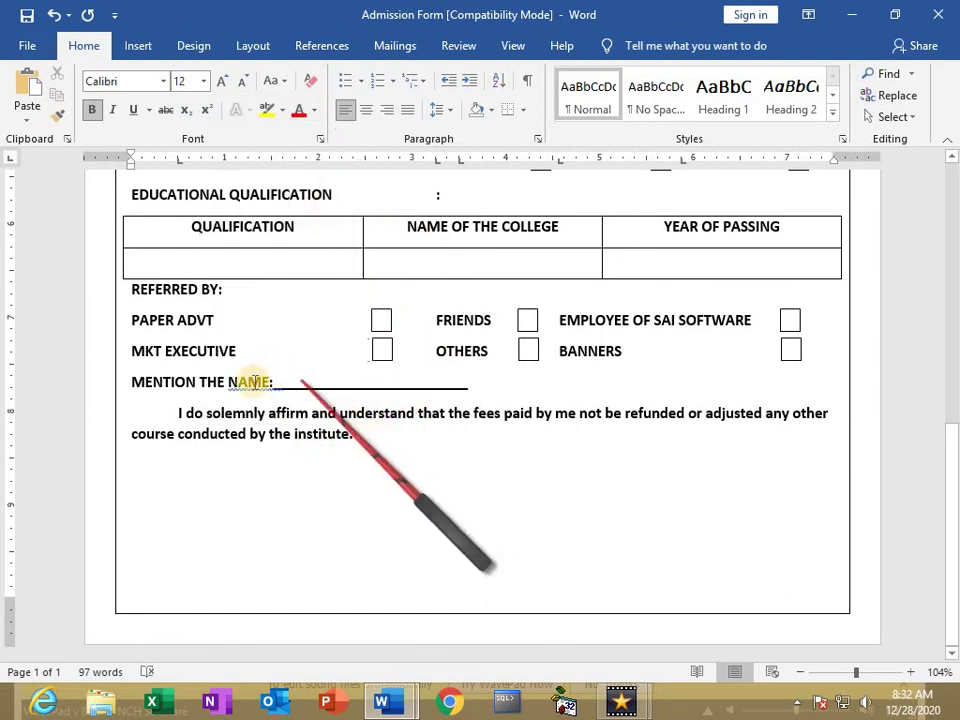
right_click(249, 382)
left_click(215, 405)
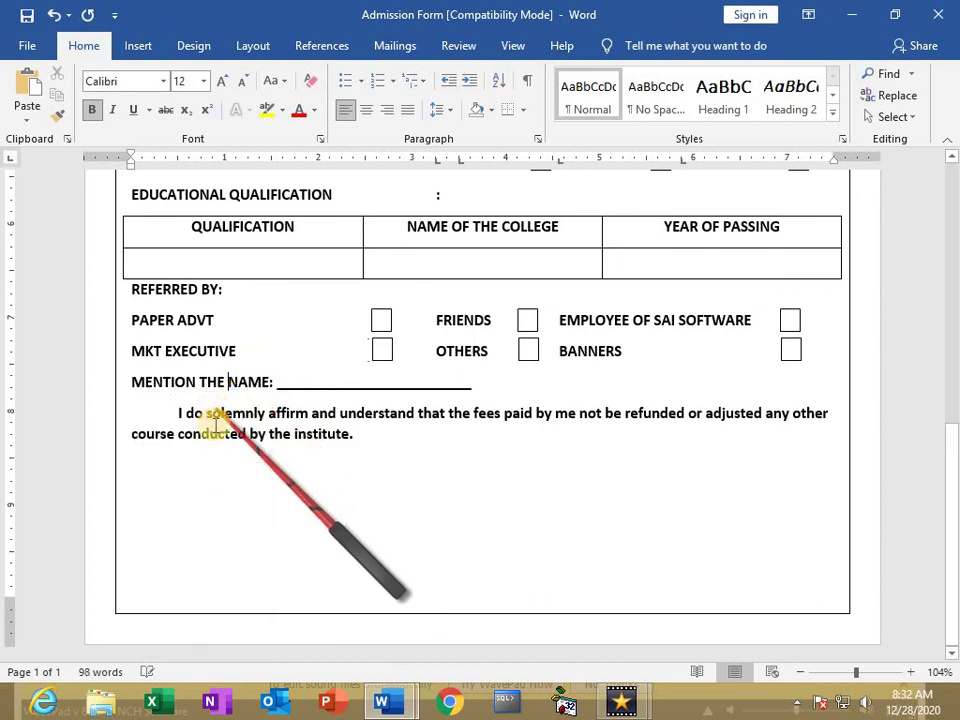
- Add an unindented 'DATE:____________' line below the declaration
left_click(405, 461)
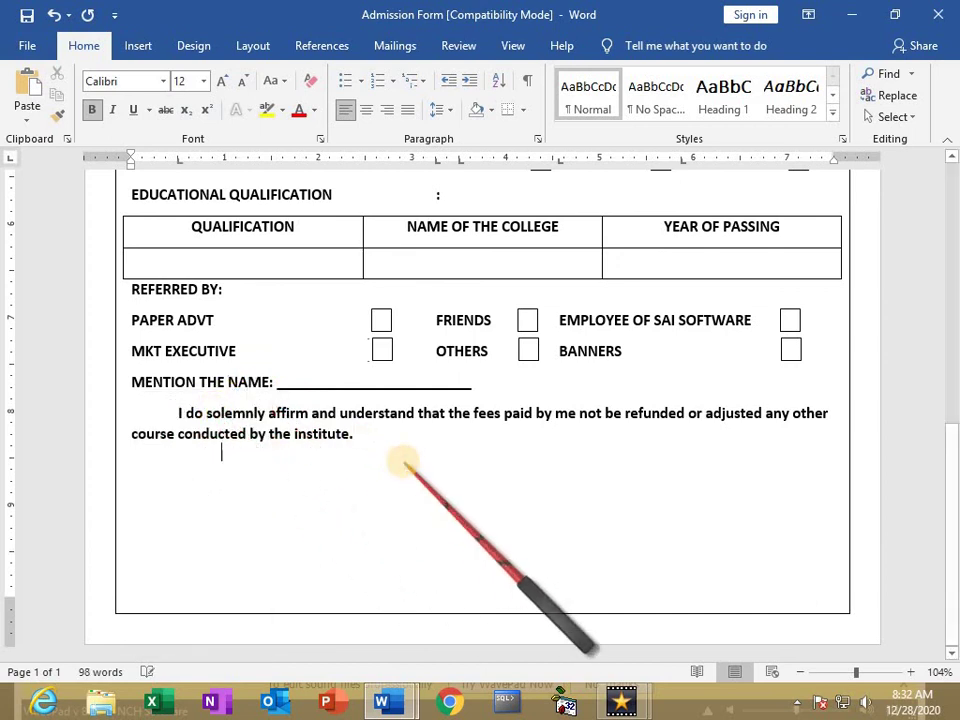
key("BackSpace")
key("Return")
type("da")
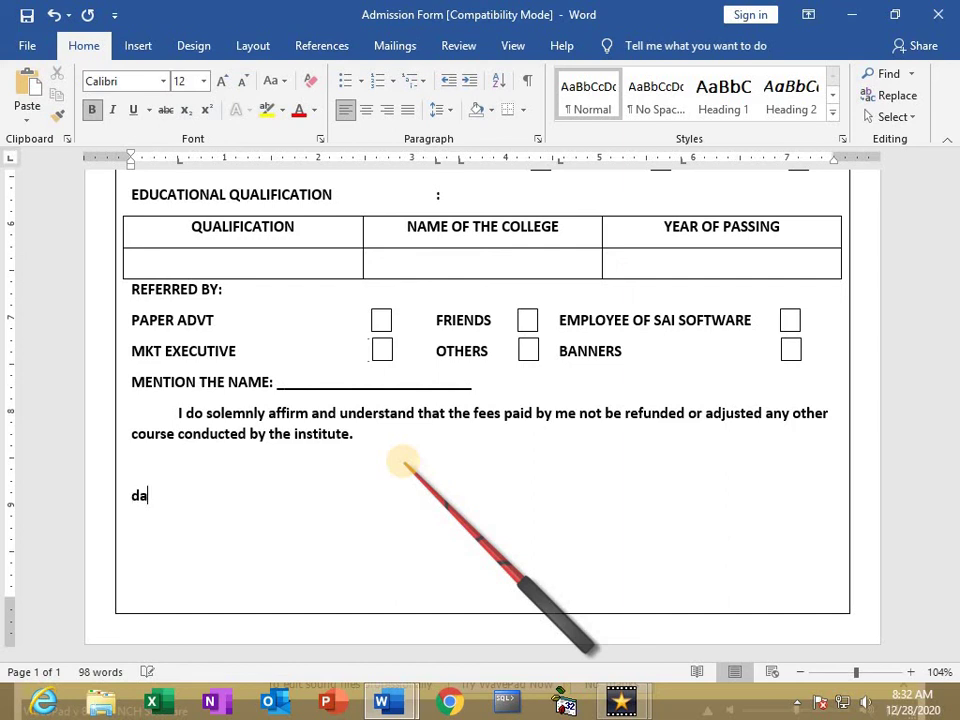
type("te")
key("BackSpace")
key("BackSpace")
type("DA")
type("TE:")
type("____________")
key("Return")
- Add a 'Place:____________' line followed by a STUDENT SIGNATURE caption
type("pLACE:")
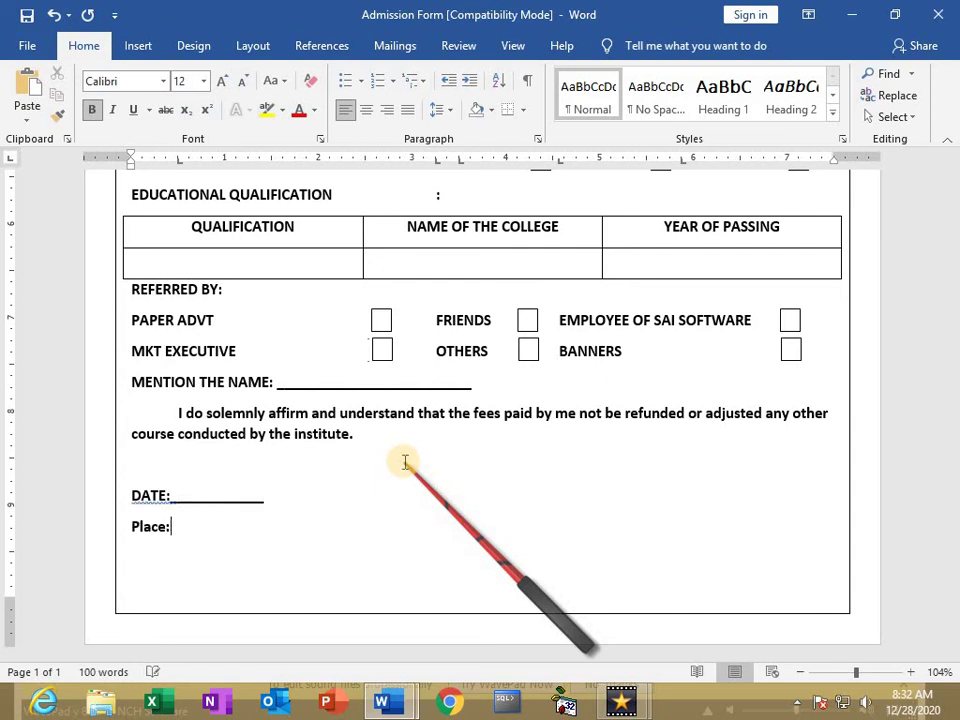
type("_____________")
key("Return")
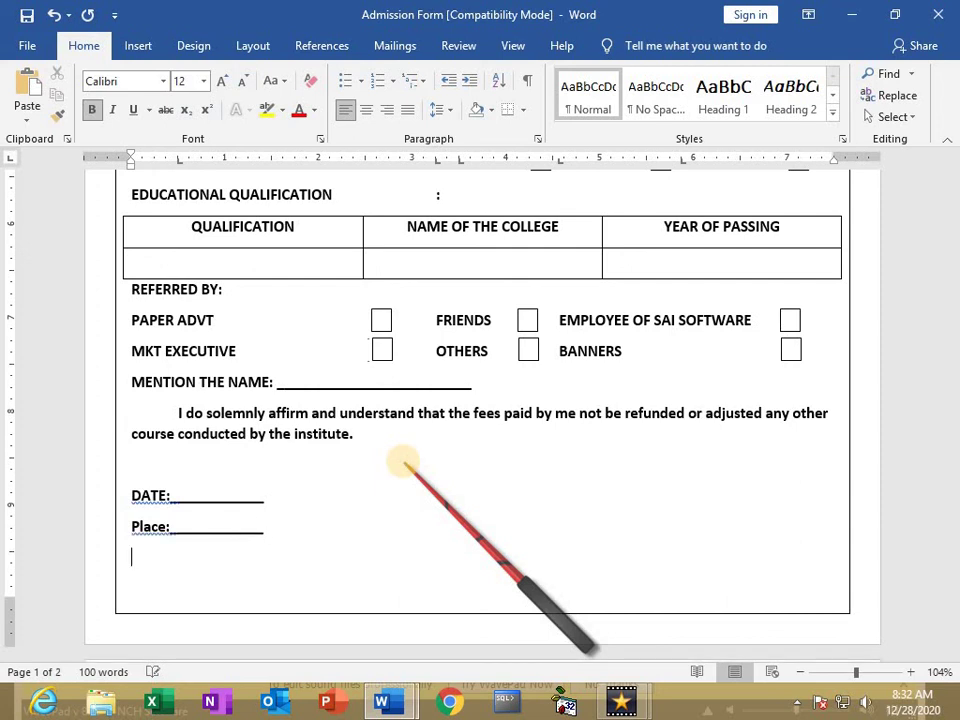
type("Stude")
key("BackSpace")
key("BackSpace")
key("BackSpace")
key("BackSpace")
type("TUDENT SIG")
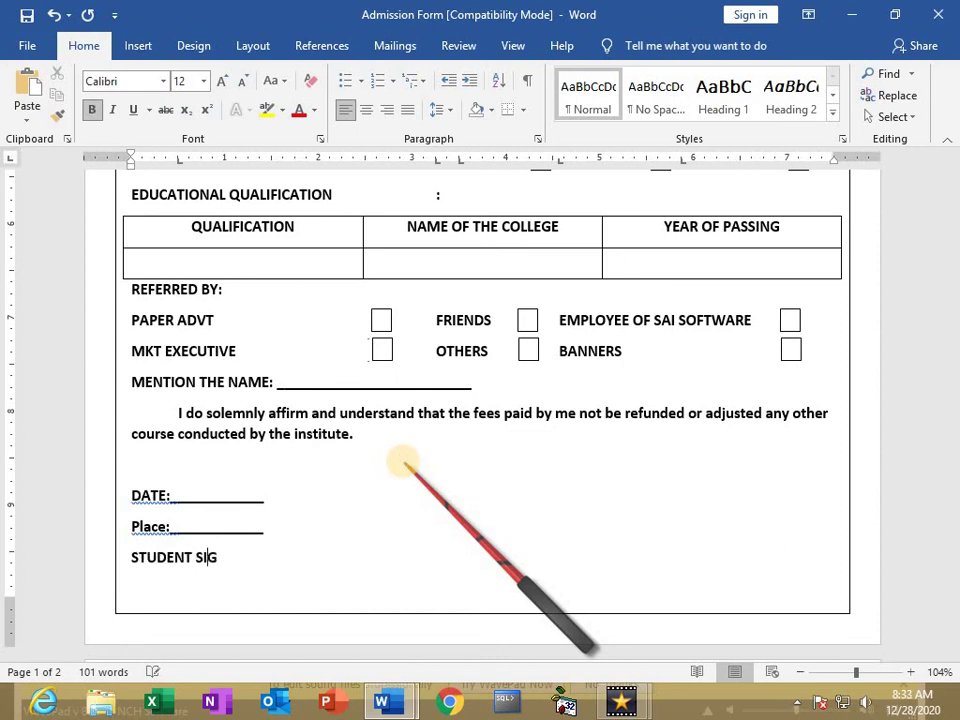
type("NATURE")
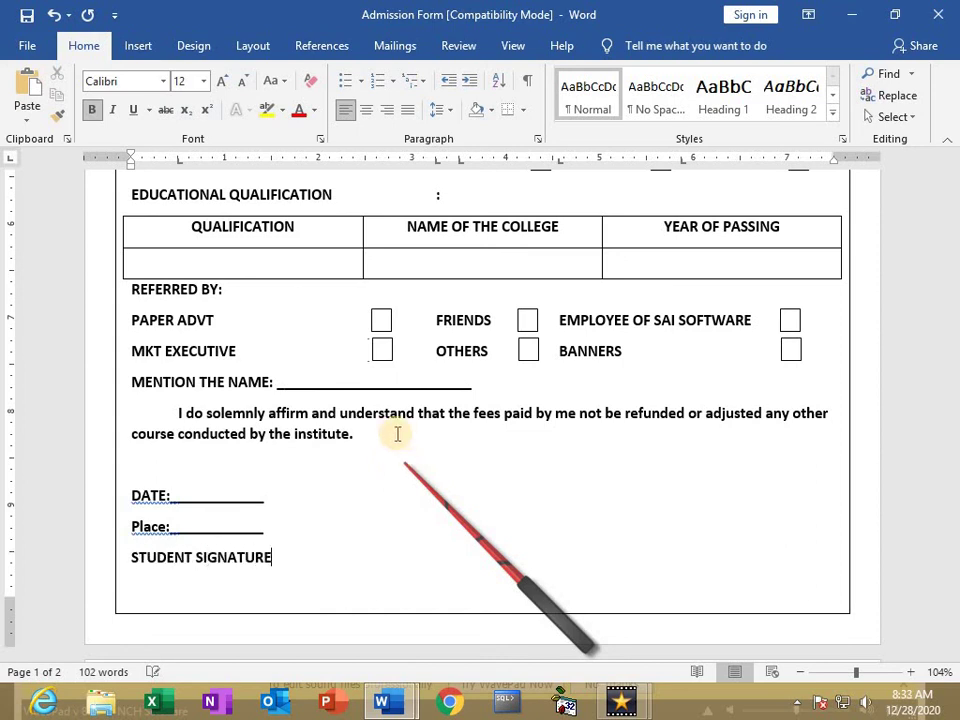
- Right-align the STUDENT SIGNATURE caption and change 'Place:' to uppercase 'PLACE:'
left_click(386, 112)
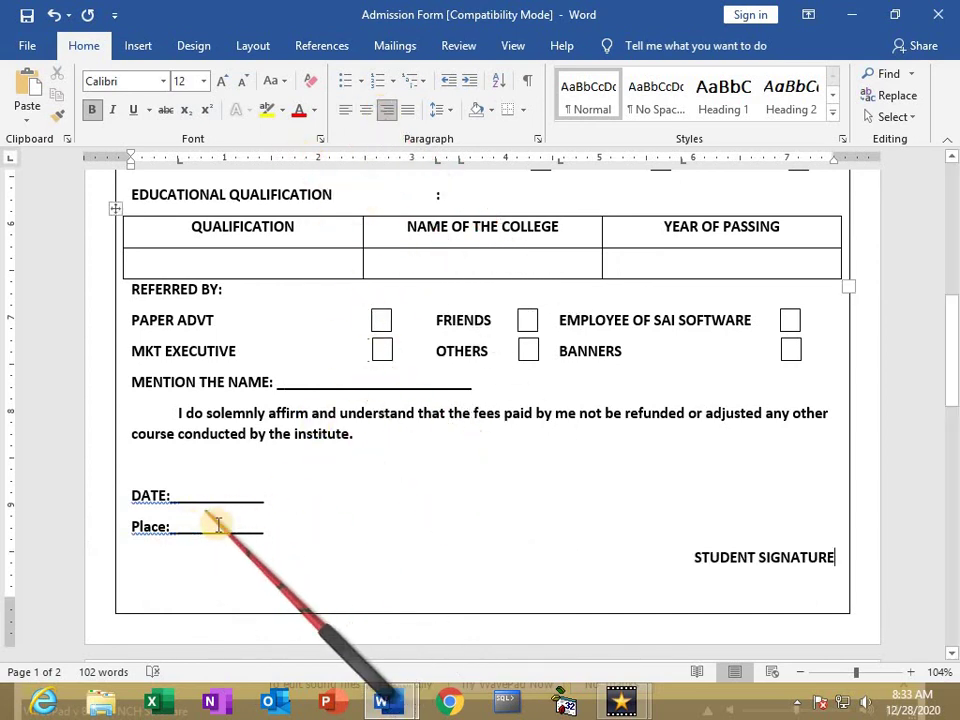
left_click(262, 526)
left_click(135, 527)
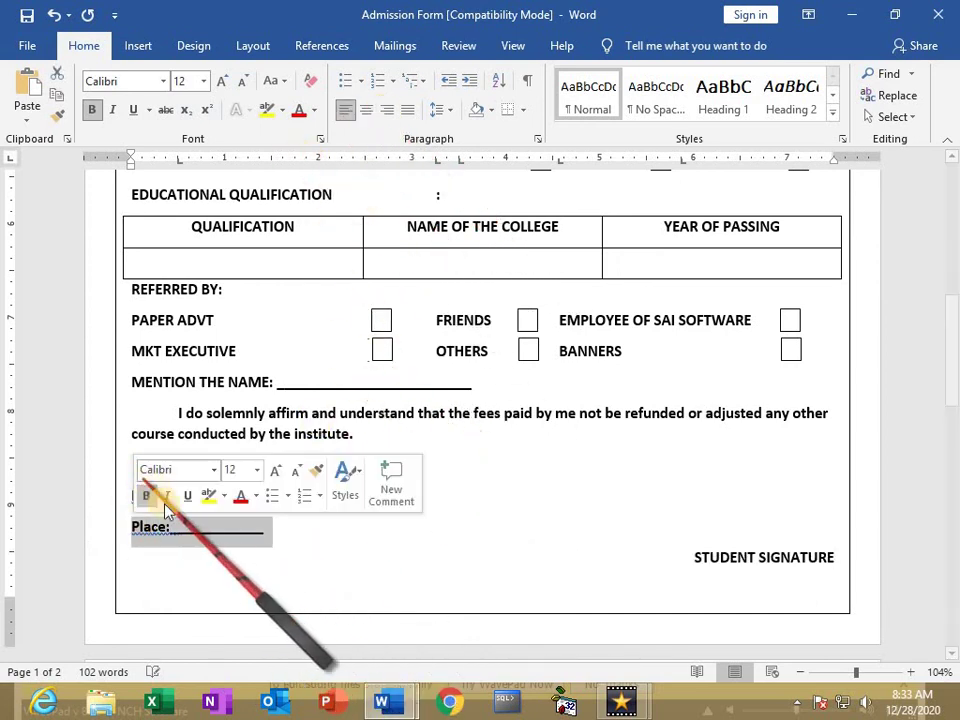
left_click_drag(240, 532, 255, 532)
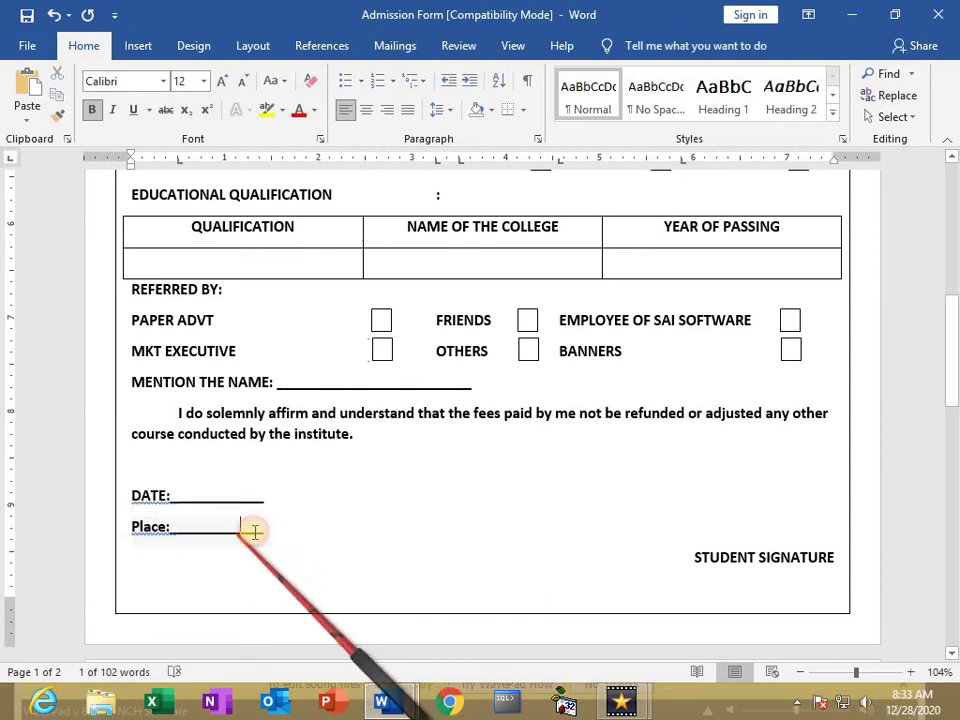
left_click(116, 529)
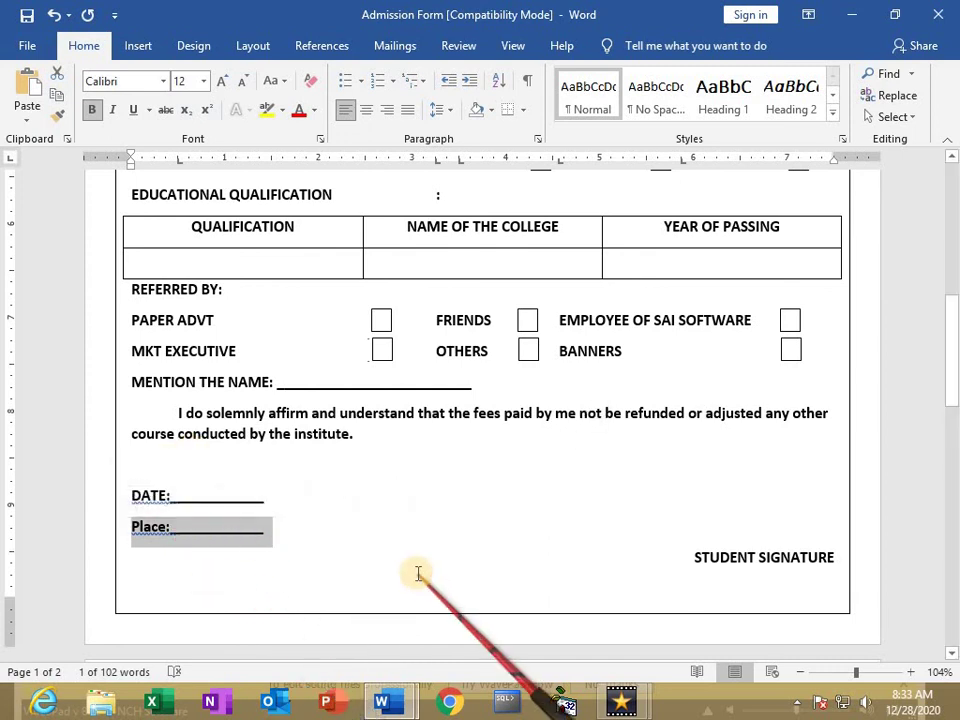
key("shift+F3")
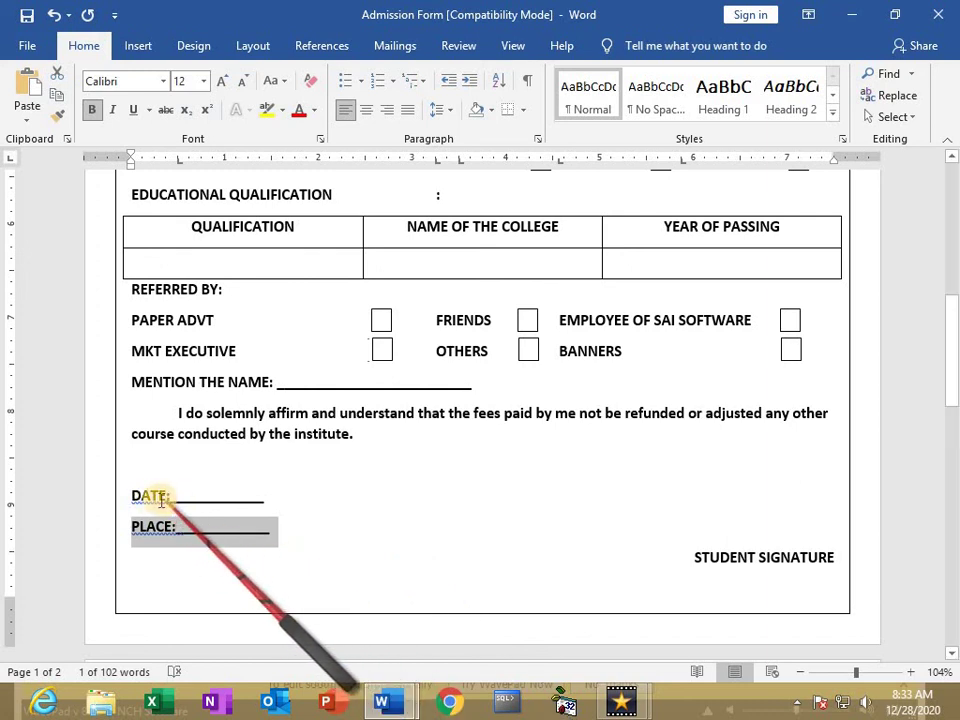
- Clear the spelling flags on DATE: and PLACE: by accepting Word's suggestions
left_click(168, 497)
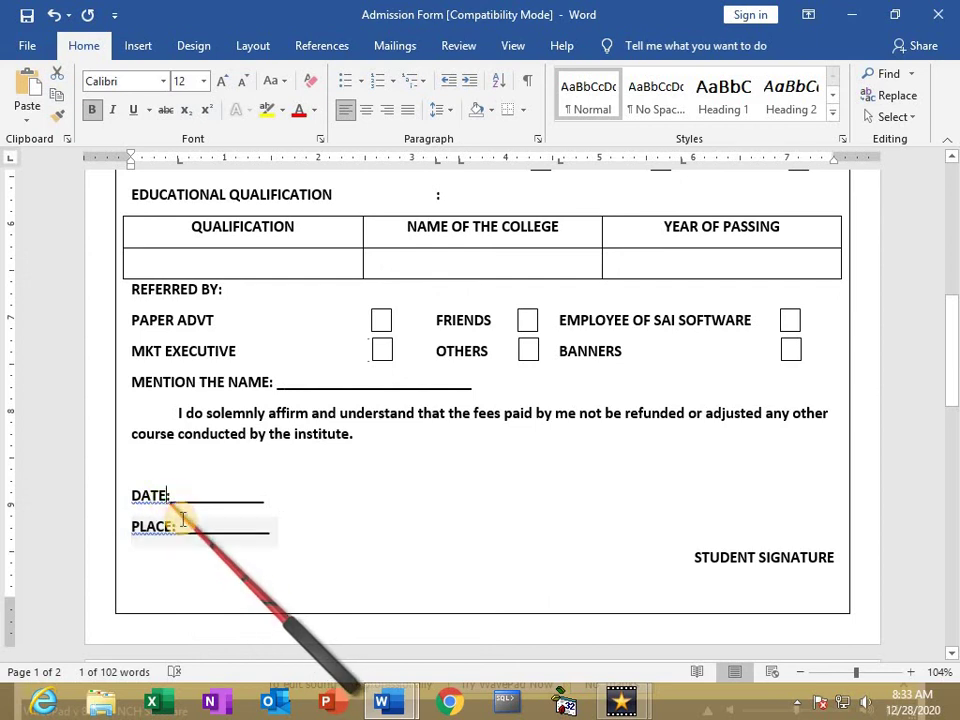
left_click(172, 527)
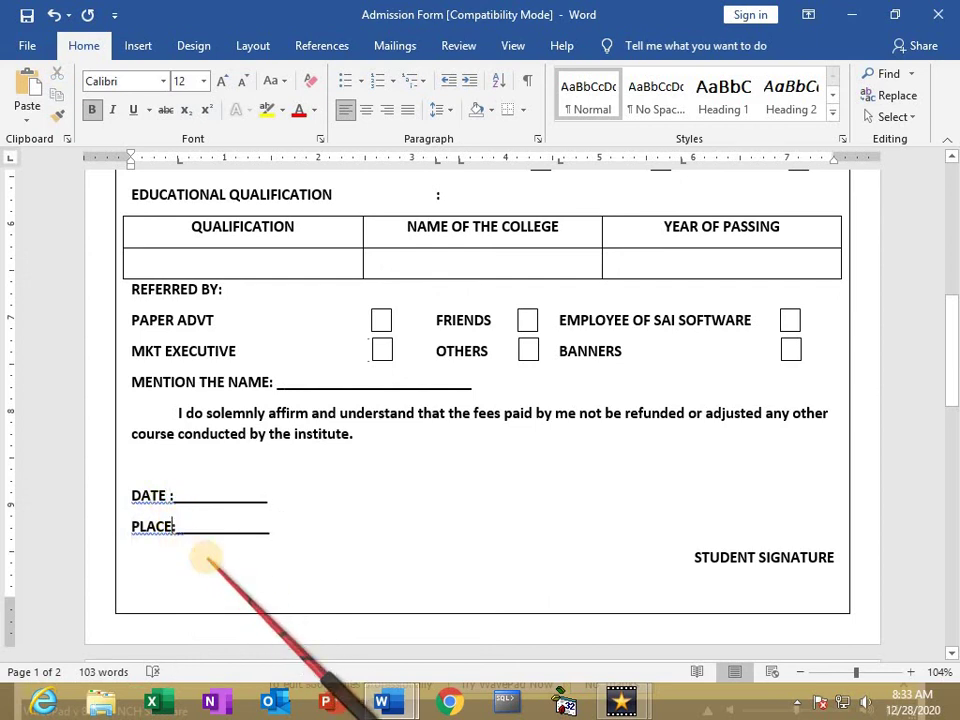
key("Down")
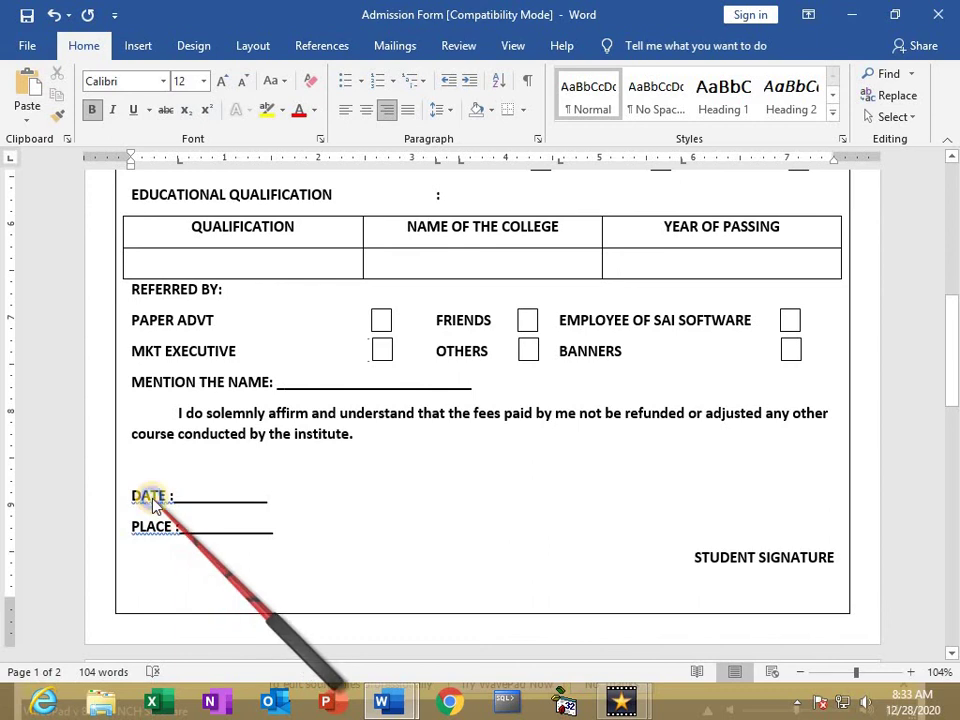
right_click(145, 496)
left_click(82, 236)
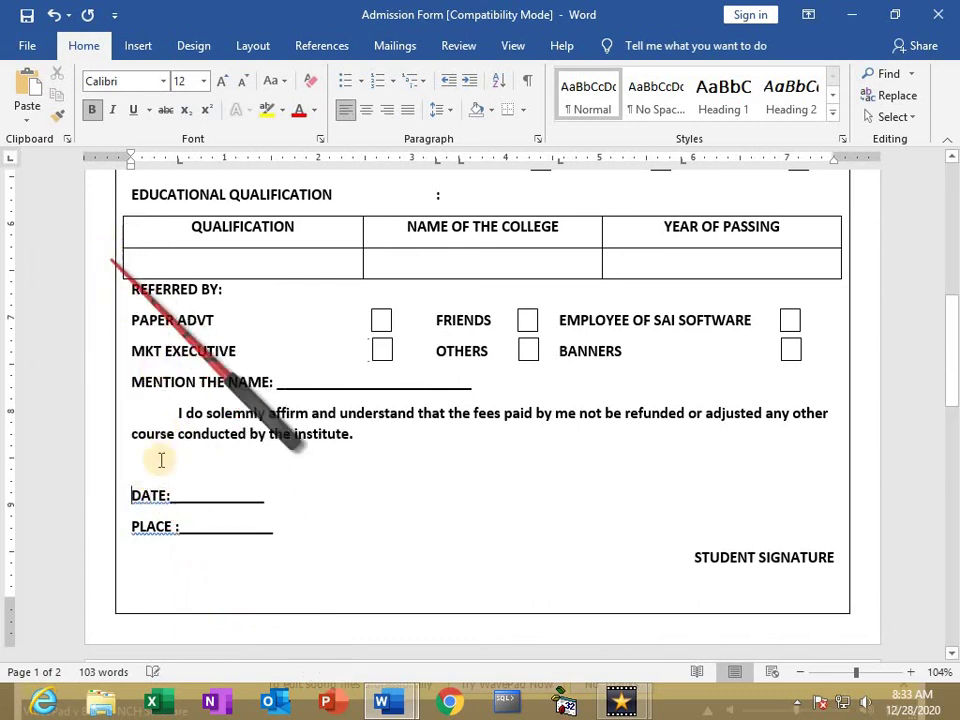
right_click(150, 497)
left_click(100, 235)
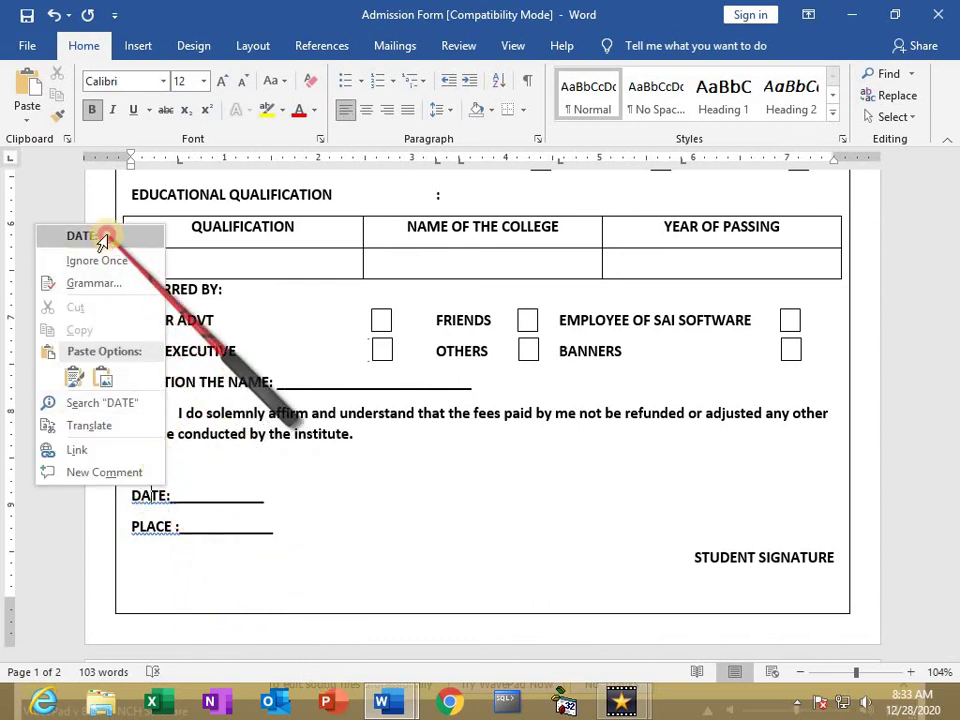
right_click(153, 530)
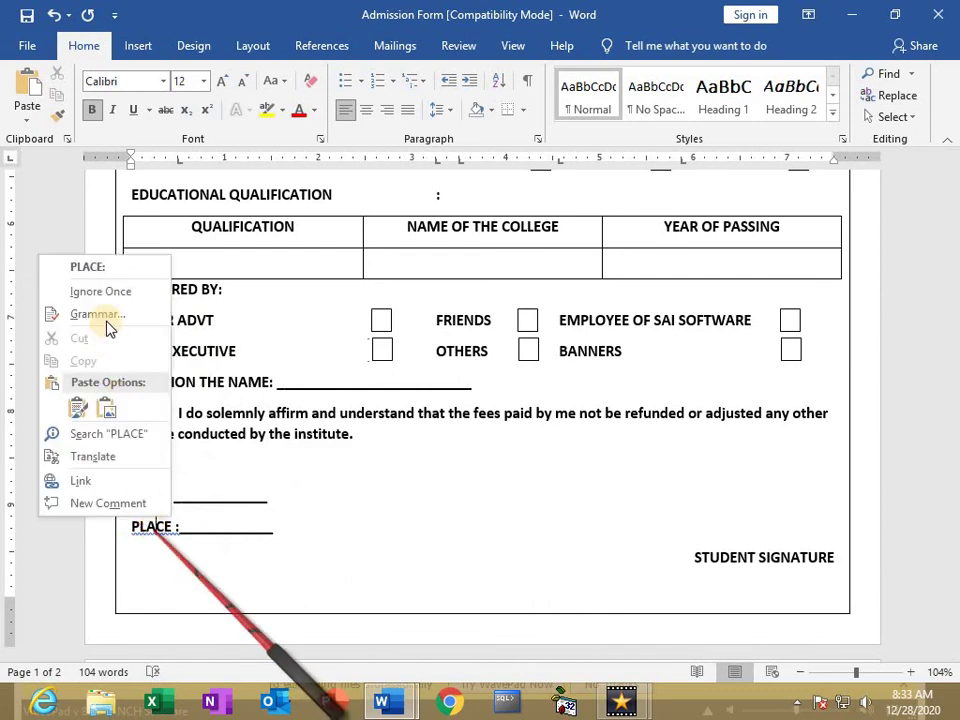
left_click(95, 268)
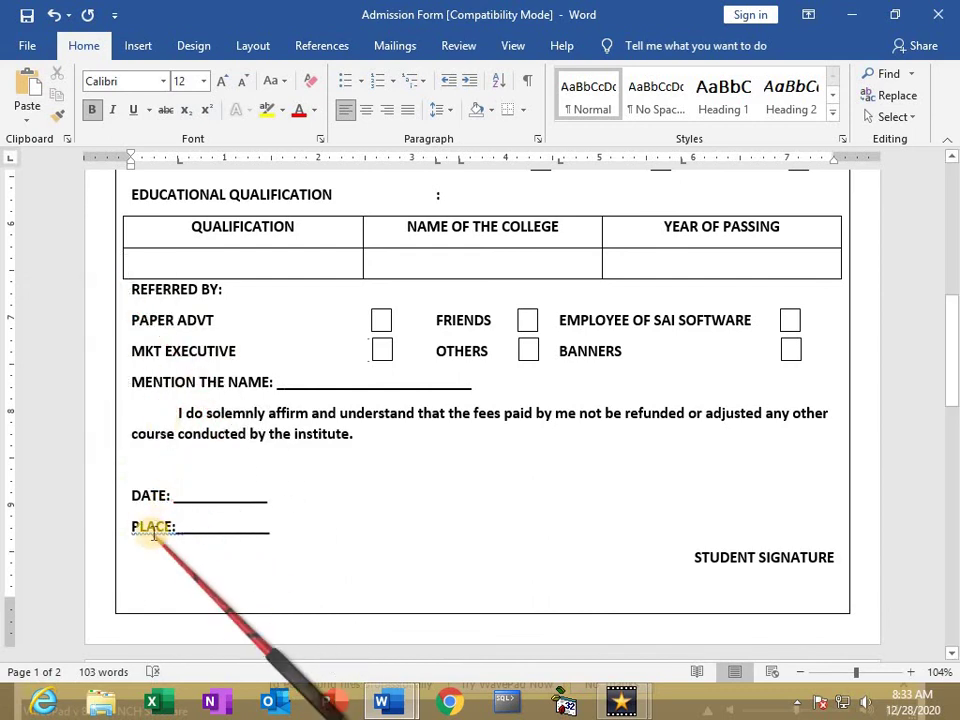
right_click(152, 529)
left_click(115, 268)
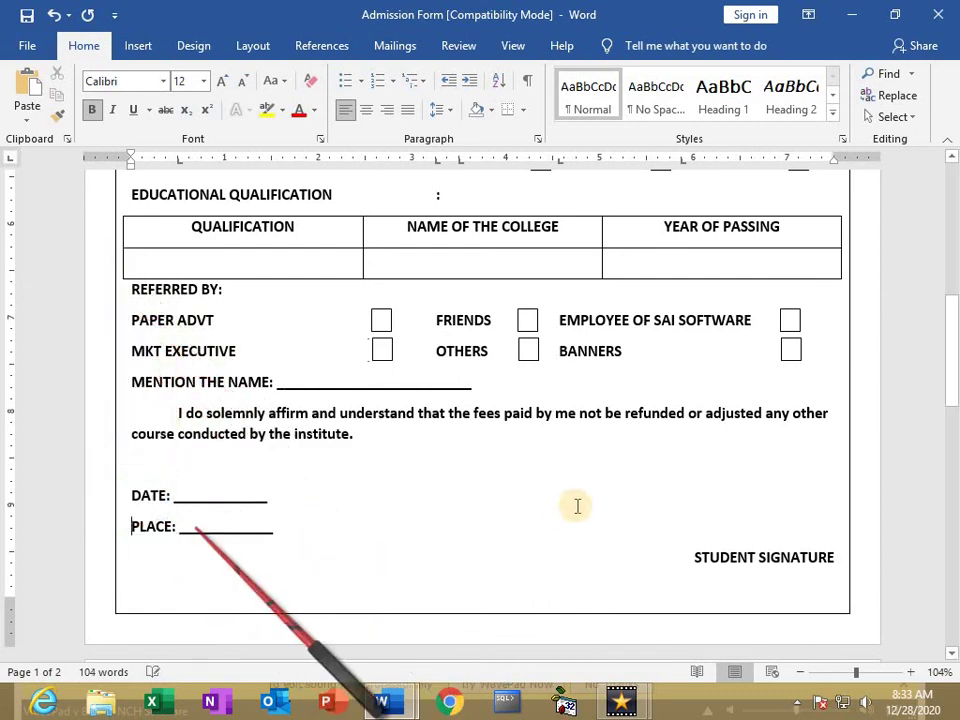
- Accept Word's spelling suggestions for the RES: and MOB: labels on the phone line
scroll(584, 505, "up", 3)
scroll(584, 505, "up", 4)
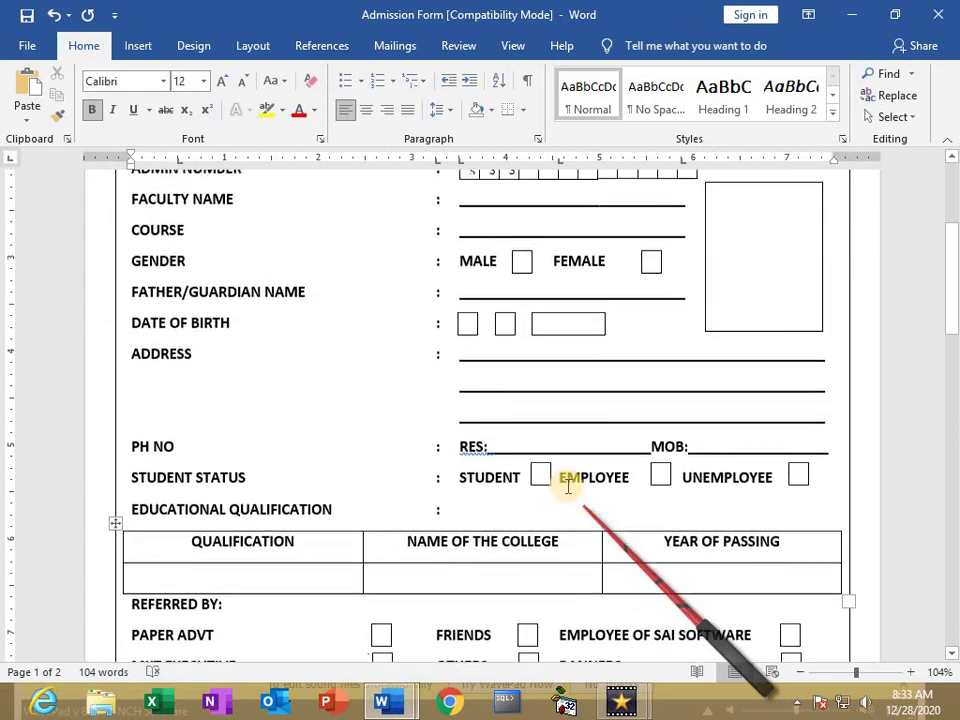
right_click(474, 449)
left_click(418, 186)
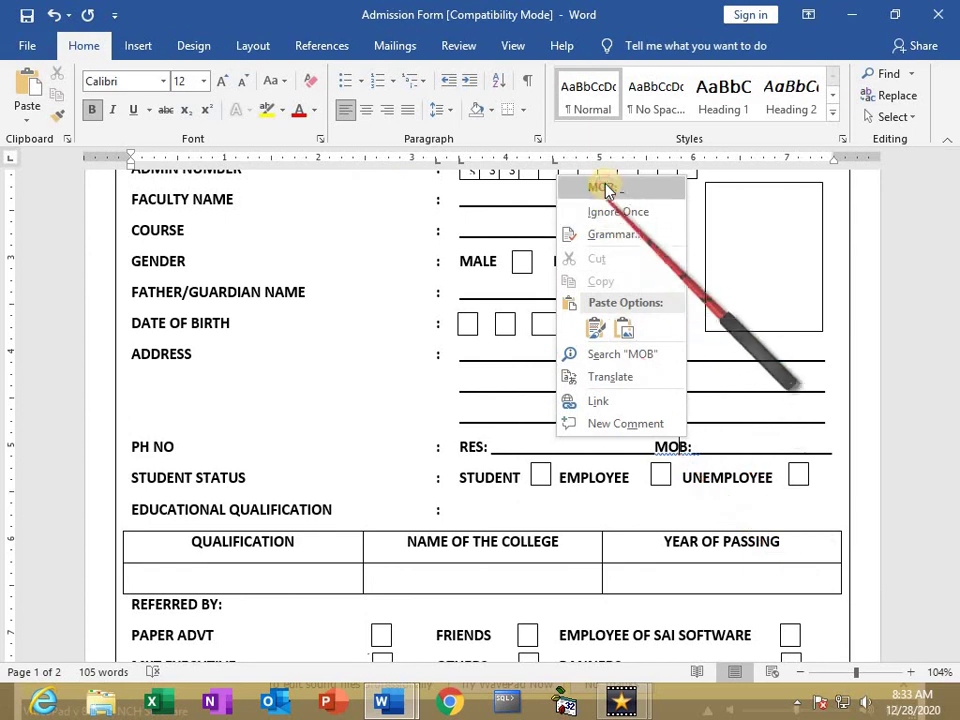
left_click(603, 187)
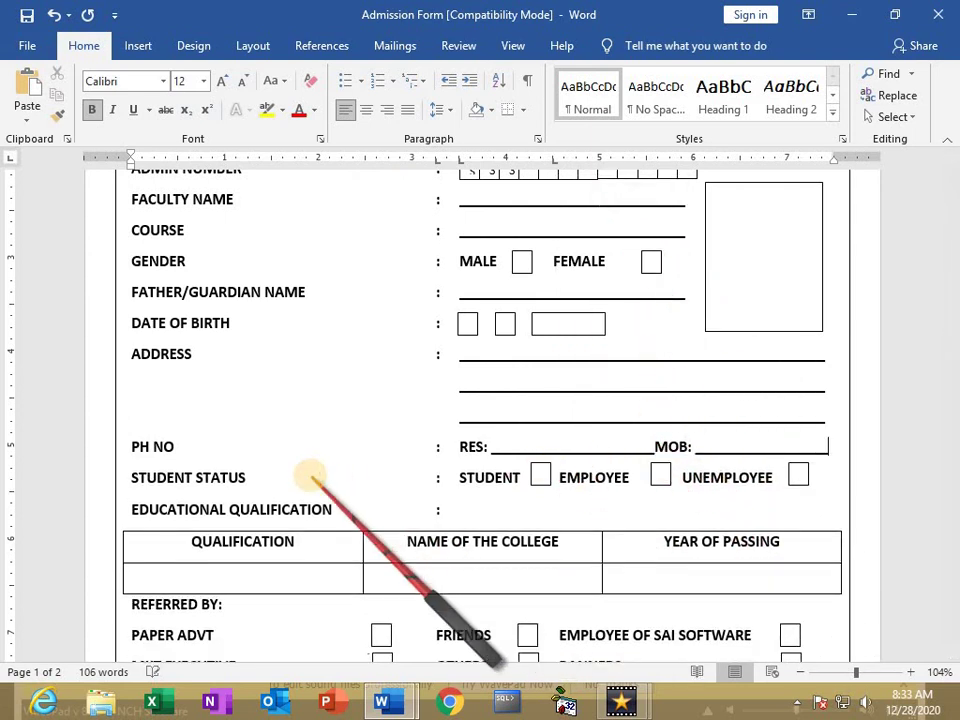
- Delete the empty second page so the form fits on one page
scroll(367, 481, "up", 3)
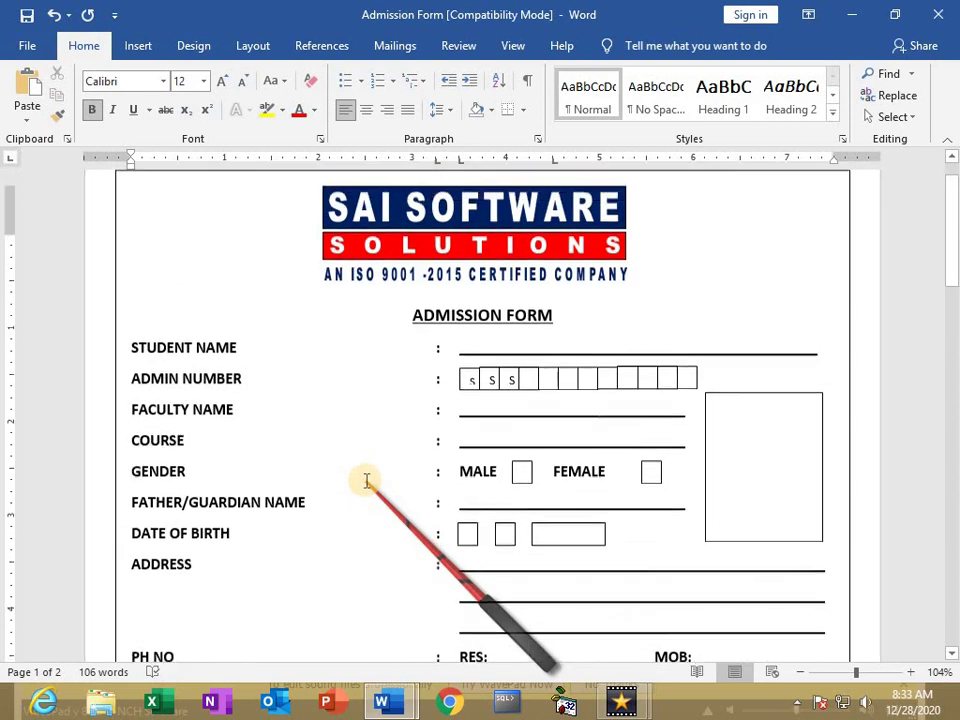
scroll(367, 481, "down", 2)
scroll(367, 481, "down", 4)
scroll(367, 481, "down", 4)
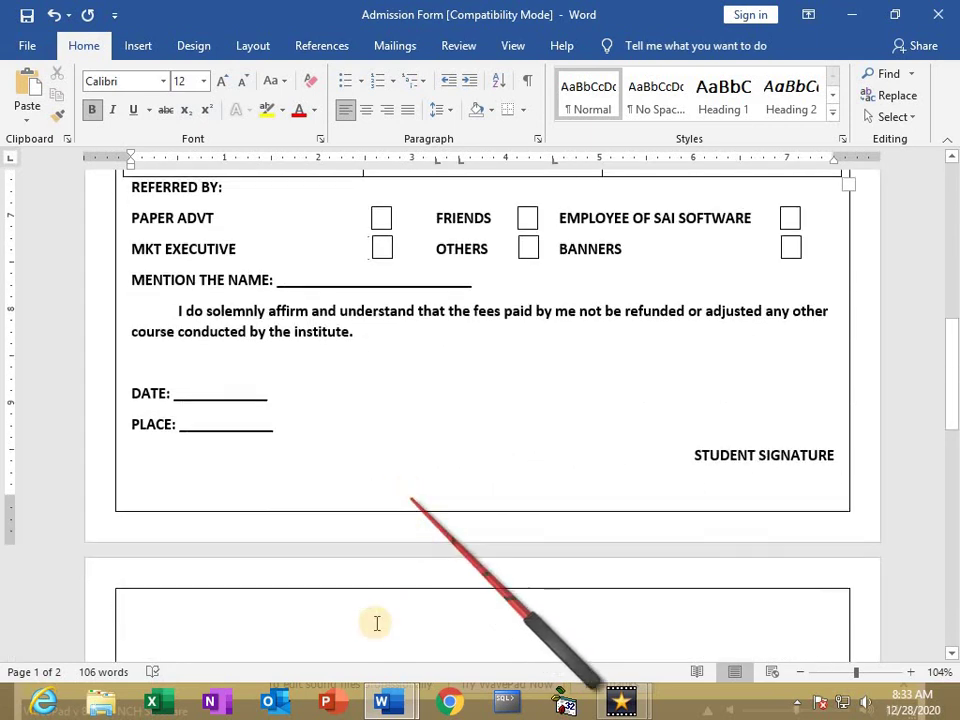
left_click(419, 605)
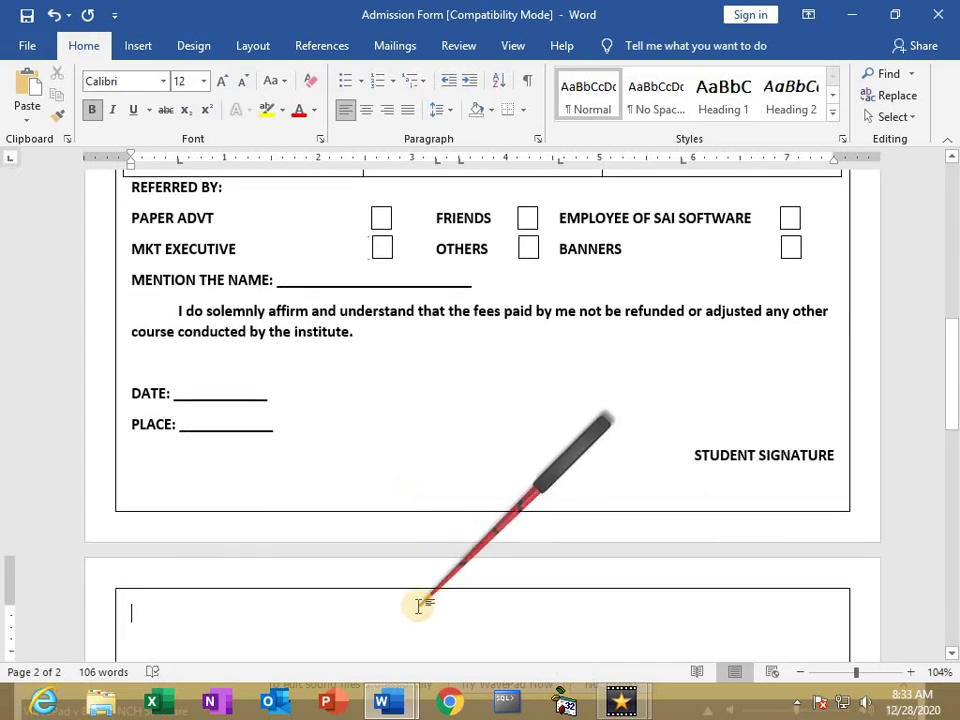
key("BackSpace")
key("BackSpace")
scroll(520, 452, "down", 2)
scroll(535, 470, "down", 3)
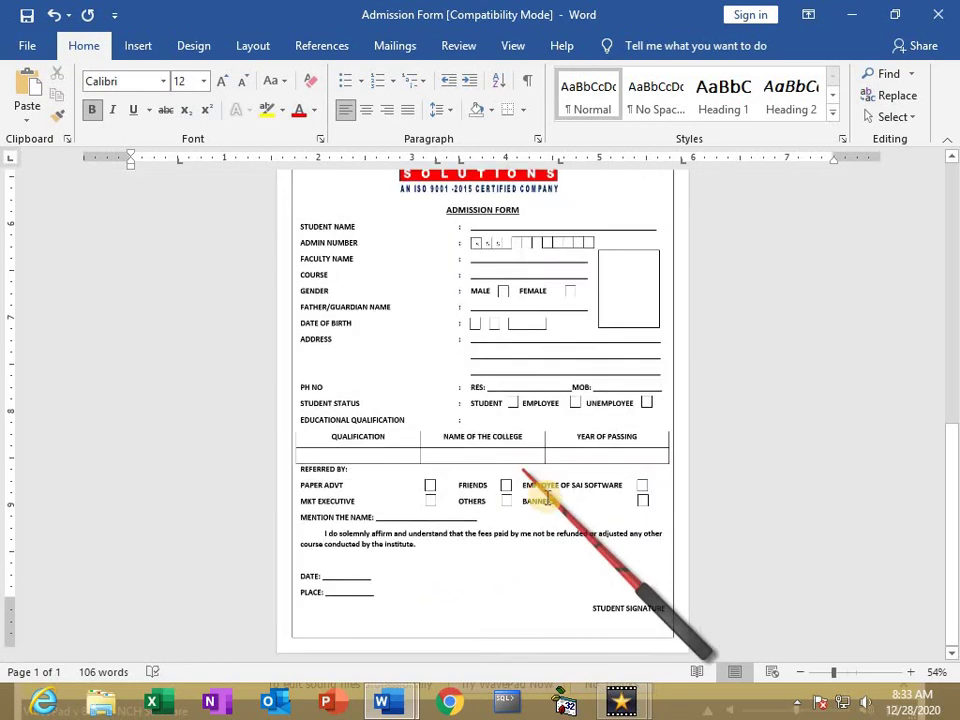
scroll(548, 498, "down", 2)
scroll(548, 498, "up", 2)
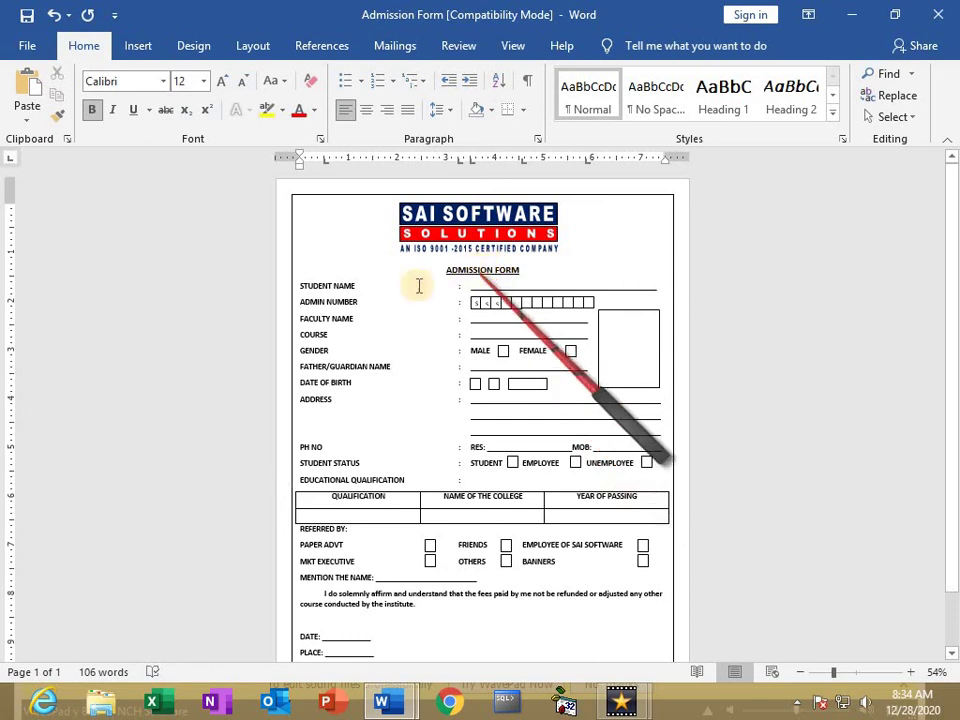
mouse_move(362, 525)
mouse_move(482, 505)
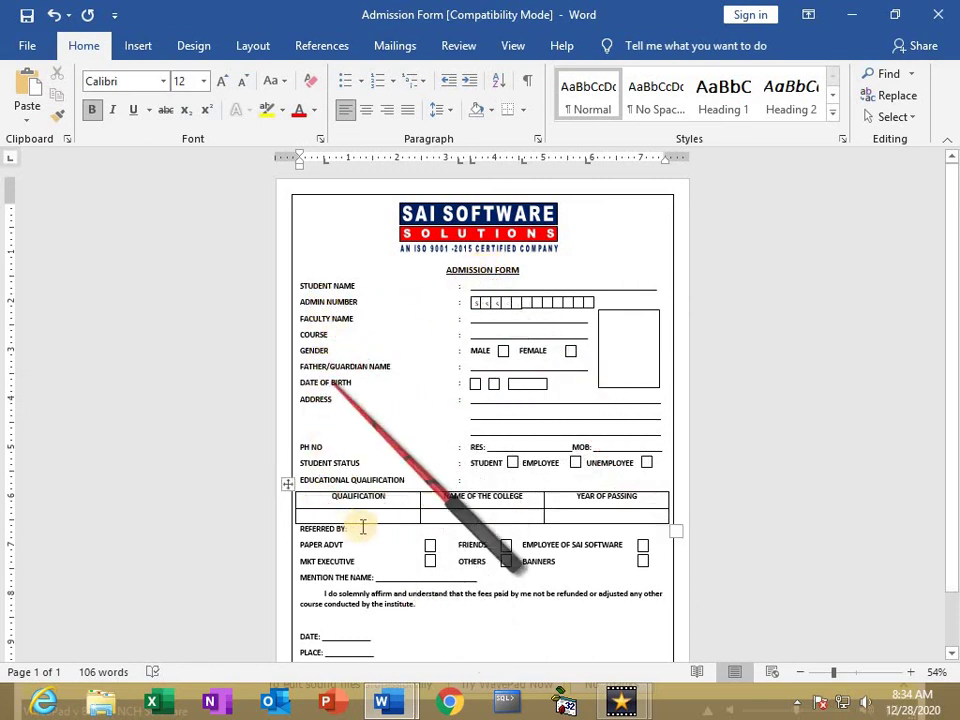
scroll(382, 506, "down", 2)
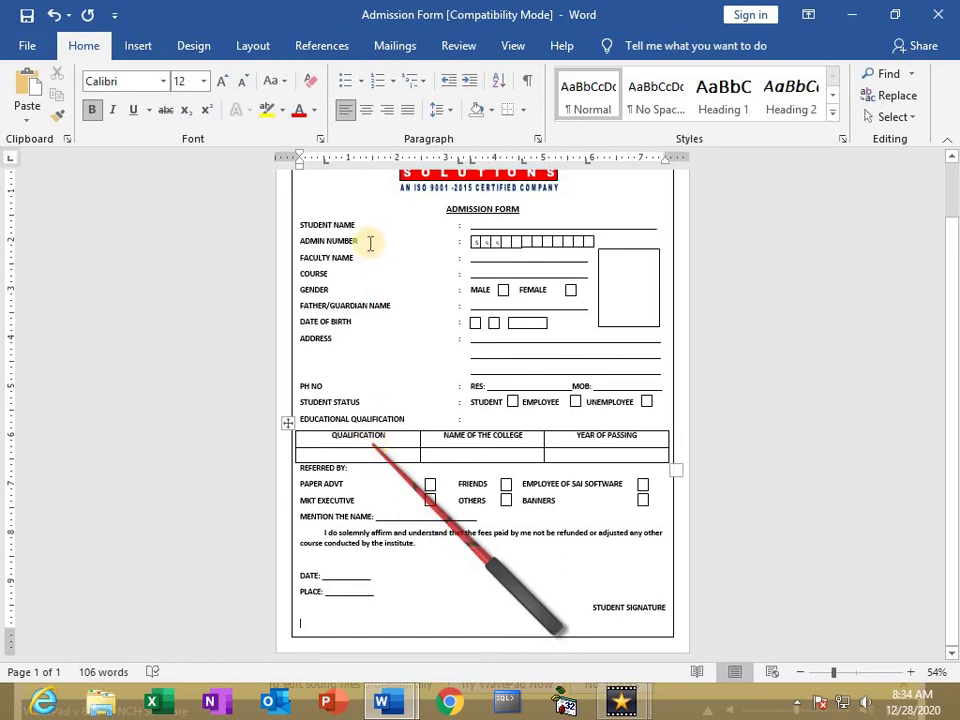
scroll(400, 270, "up", 1)
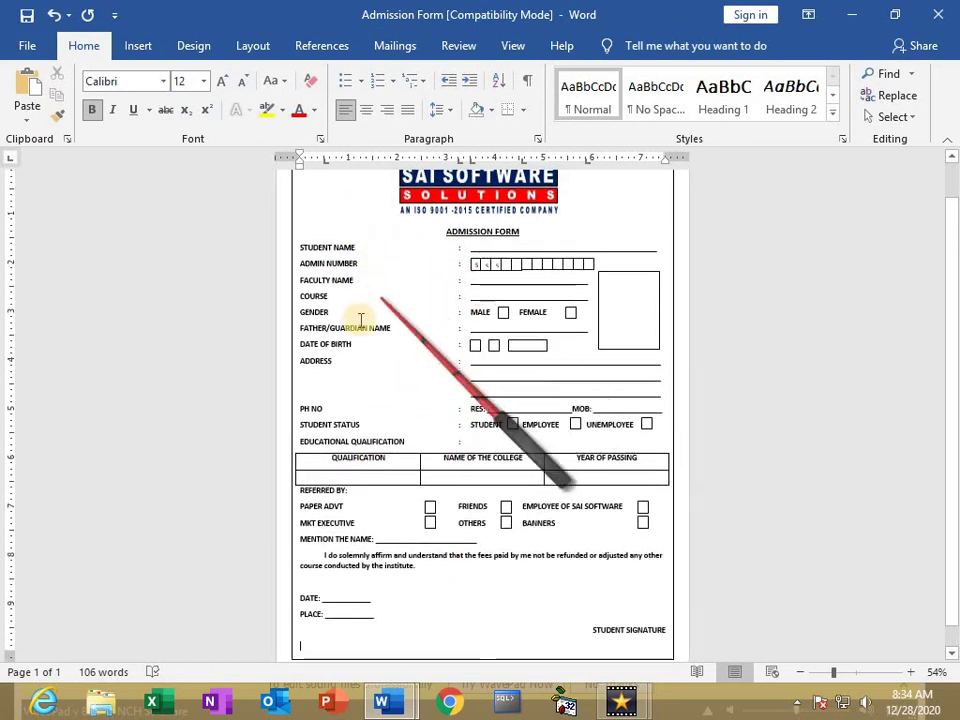
scroll(575, 457, "down", 1)
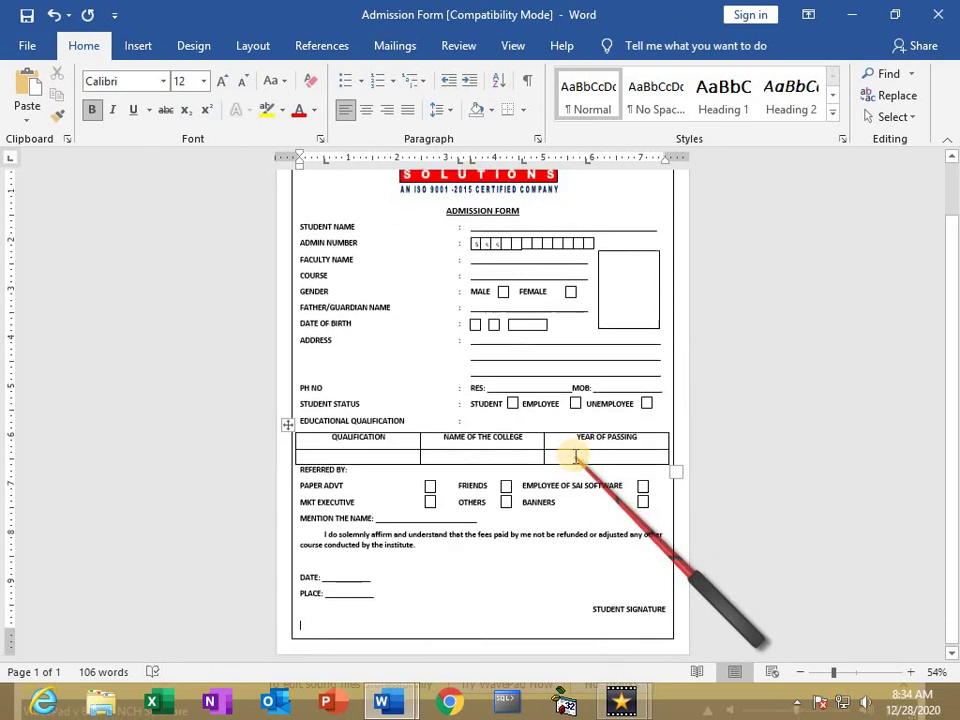
scroll(575, 457, "up", 3)
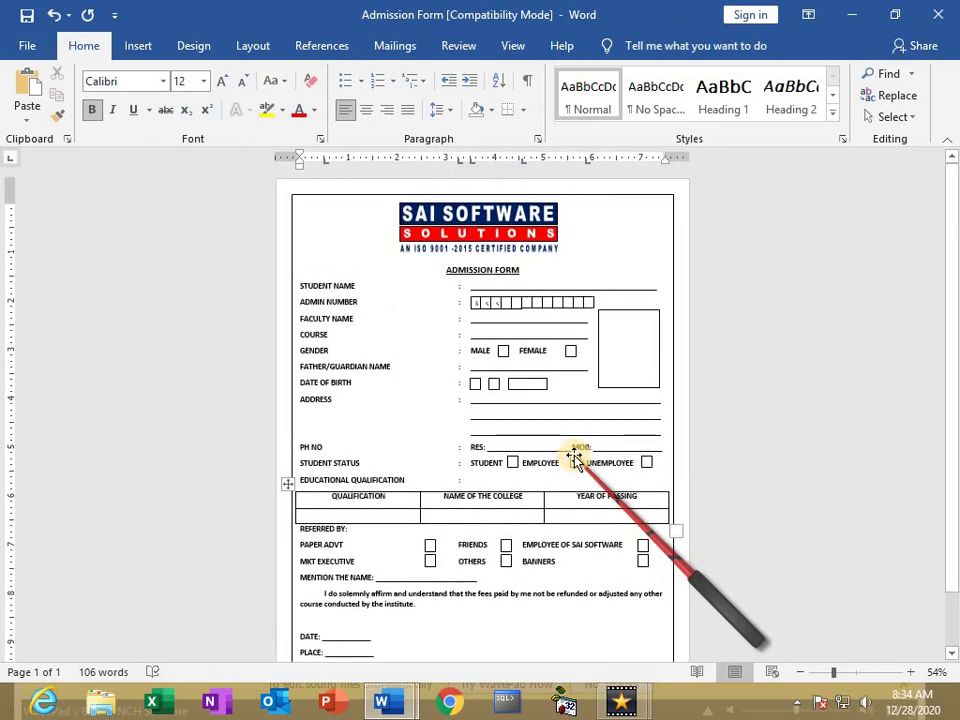